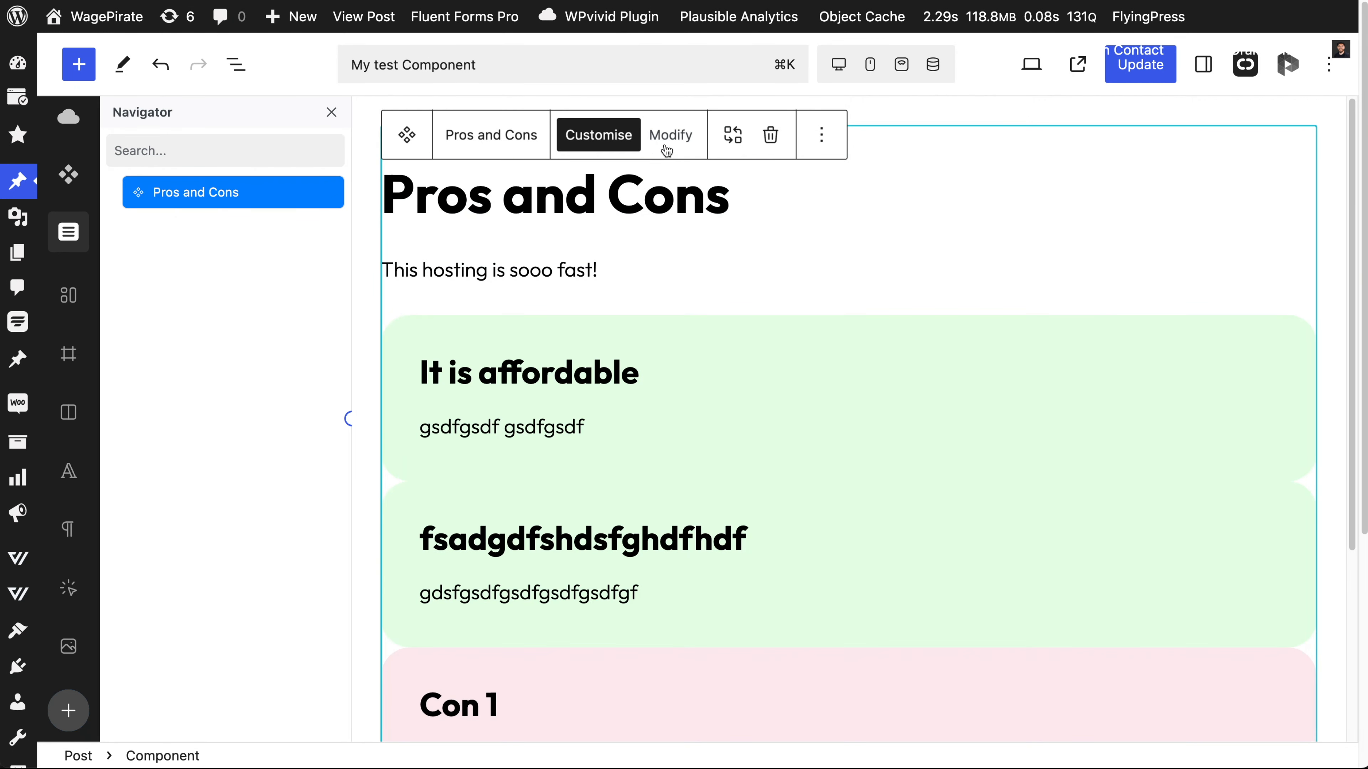
# Step: Open the Pros and Cons component for modification and examine its heading, paragraph, inner blocks and first pro-con card with their block settings
pyautogui.click(670, 136)
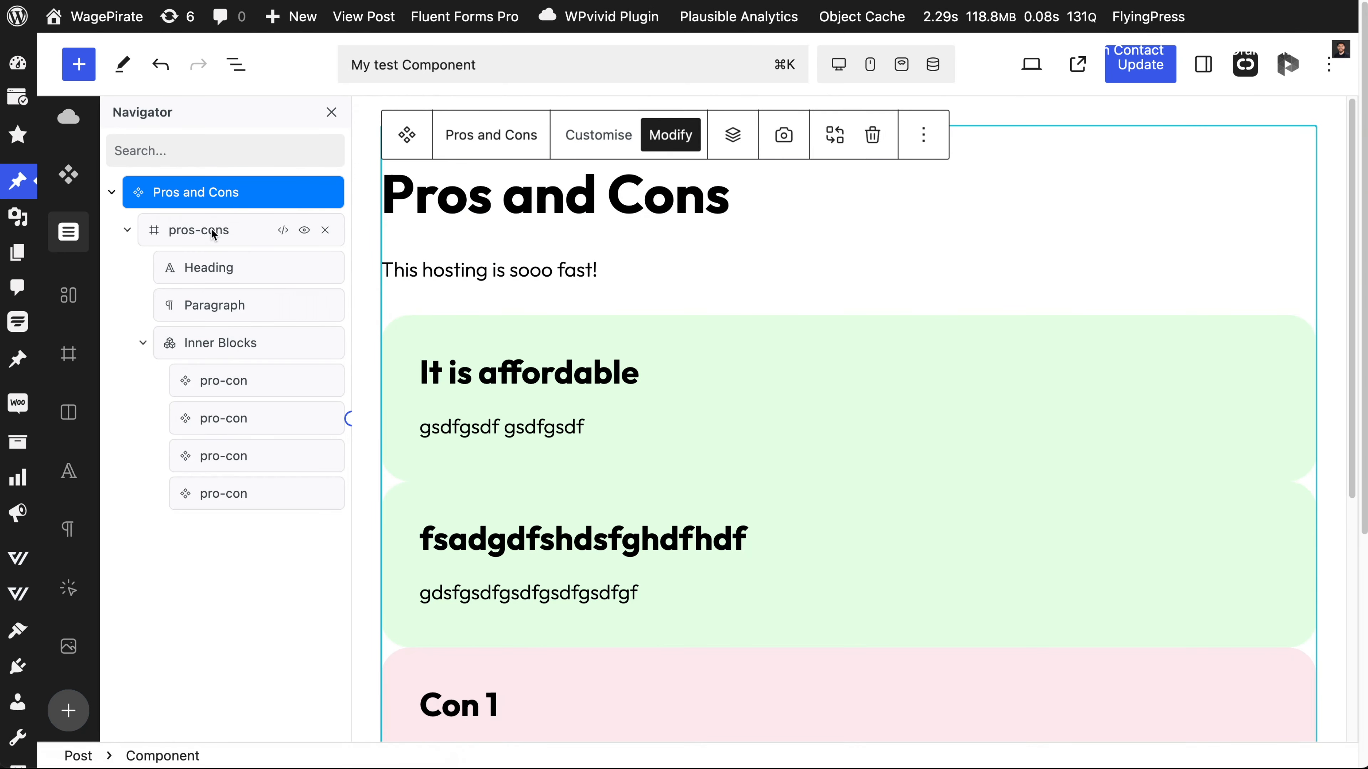
pyautogui.click(212, 229)
pyautogui.click(210, 267)
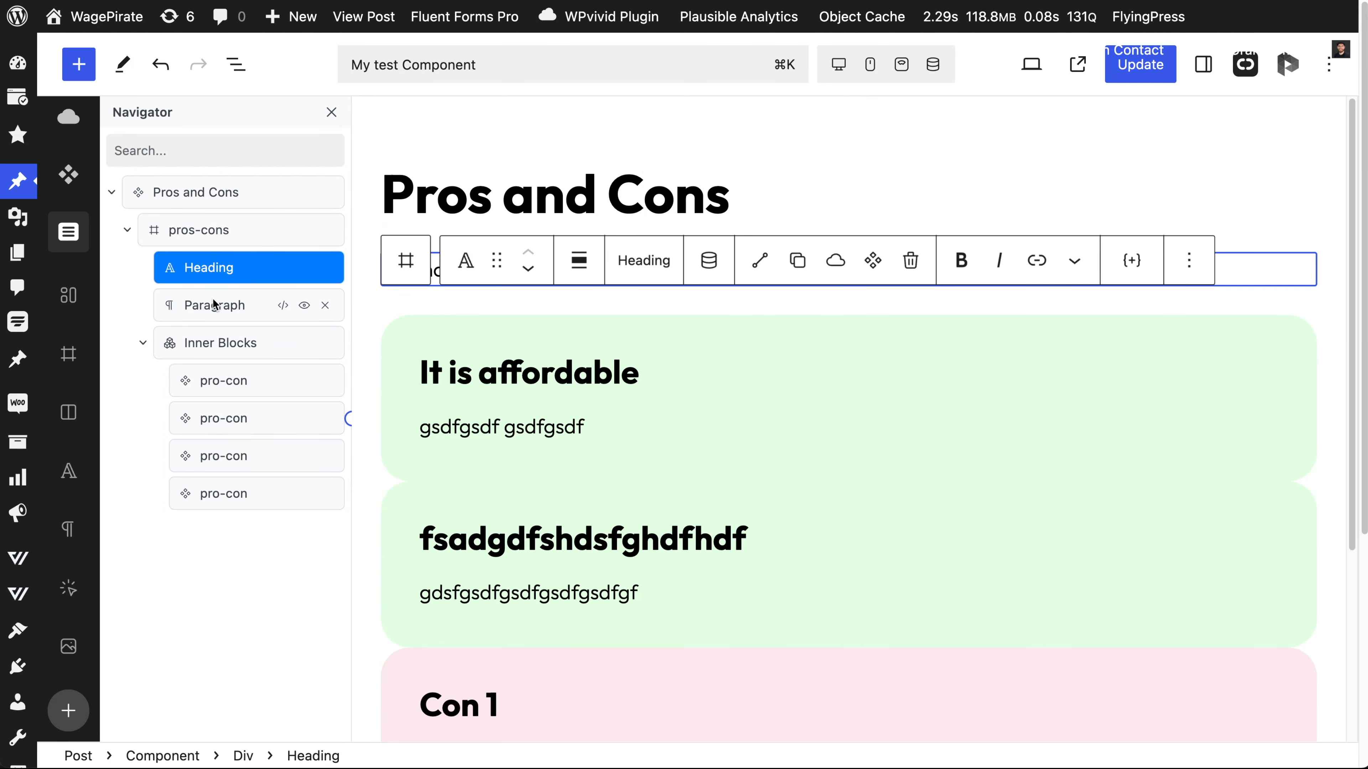
pyautogui.click(200, 306)
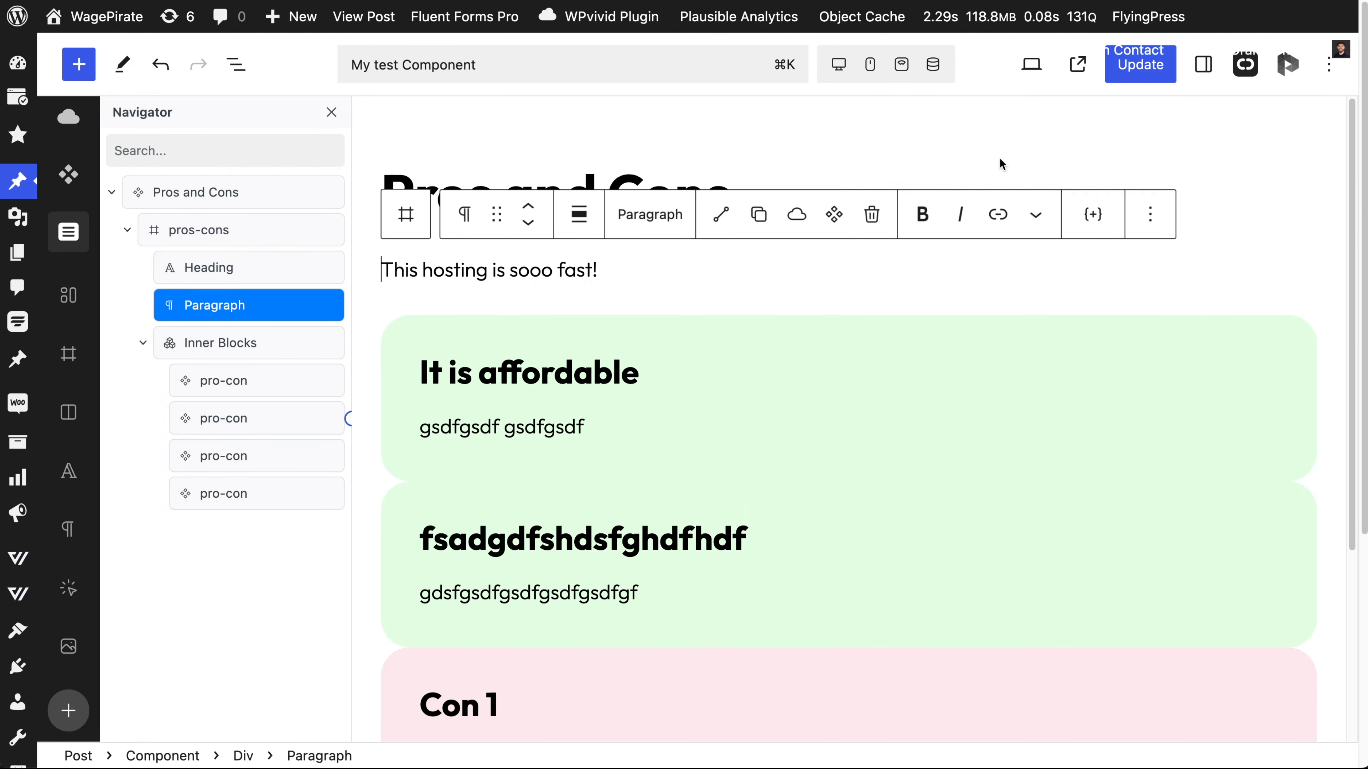
pyautogui.click(1245, 64)
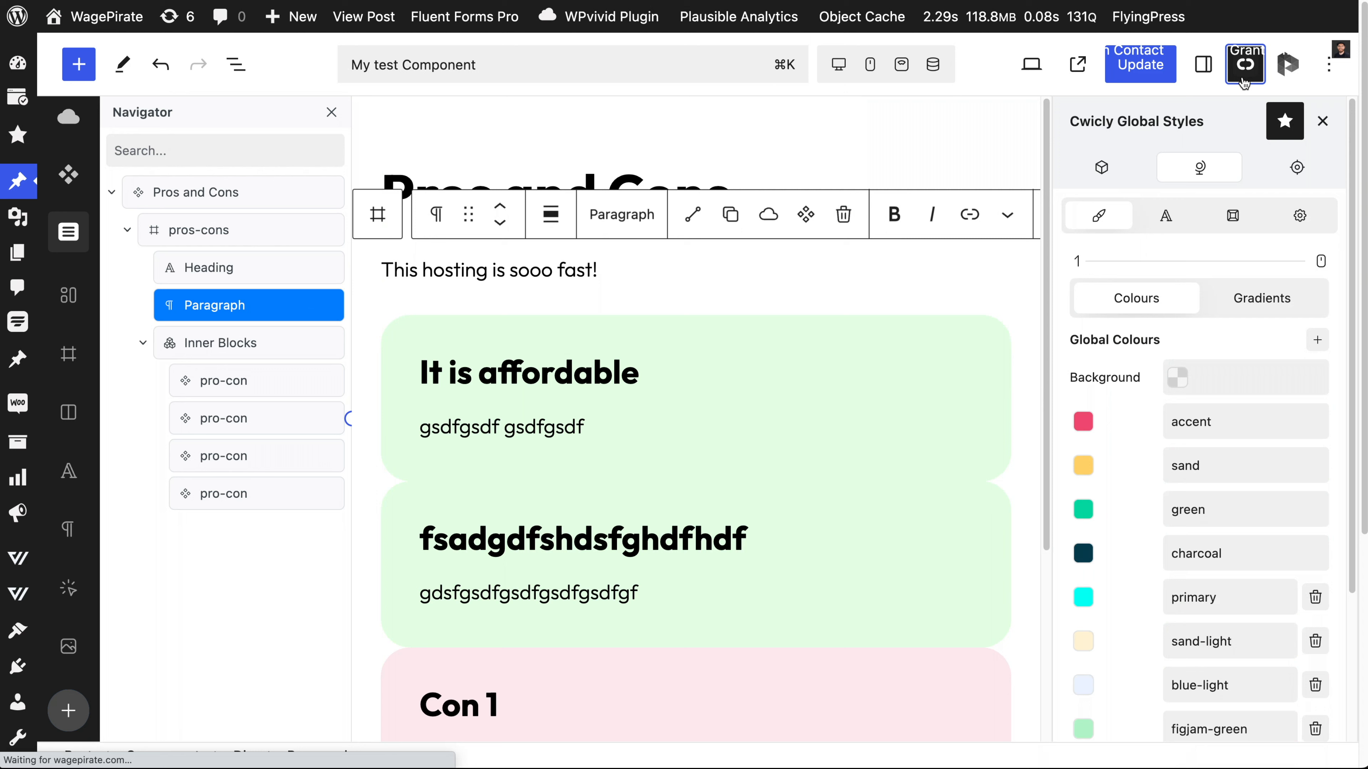
pyautogui.click(1101, 164)
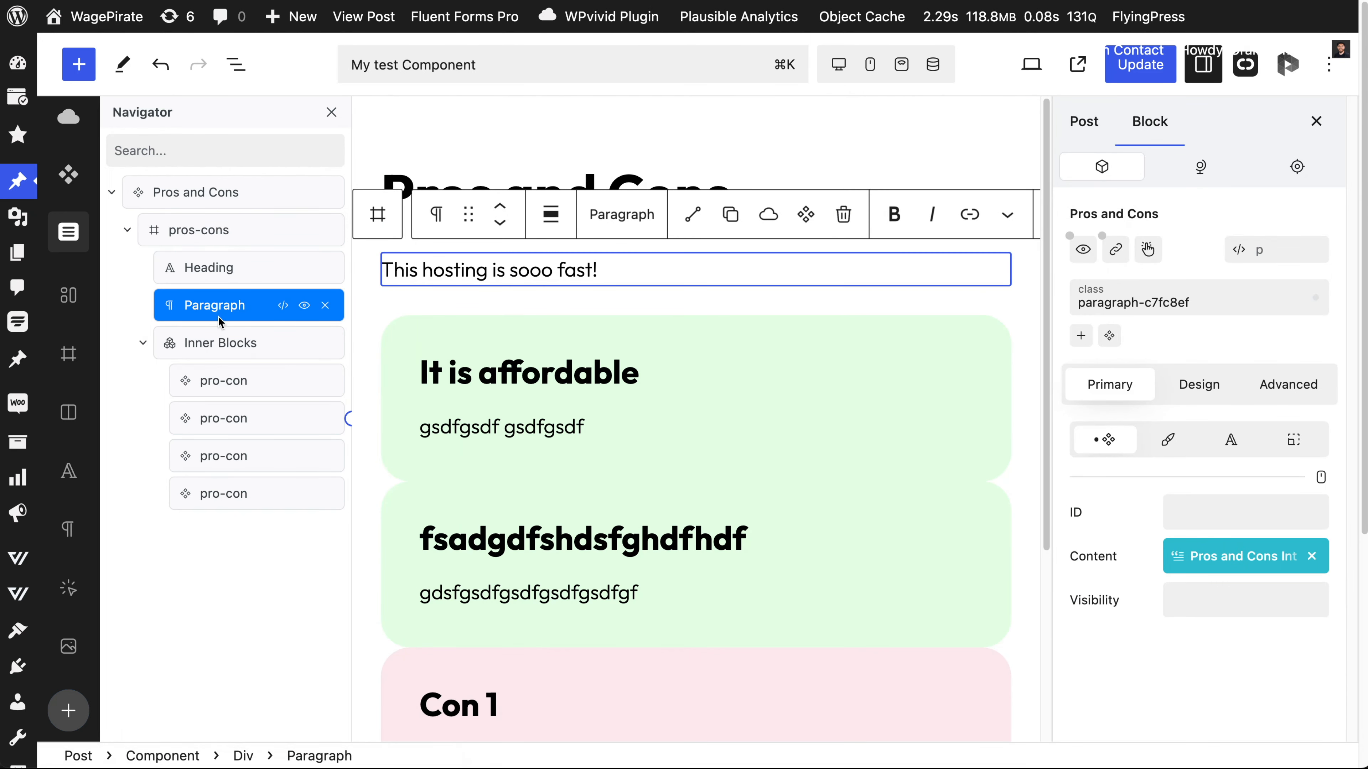
pyautogui.click(196, 343)
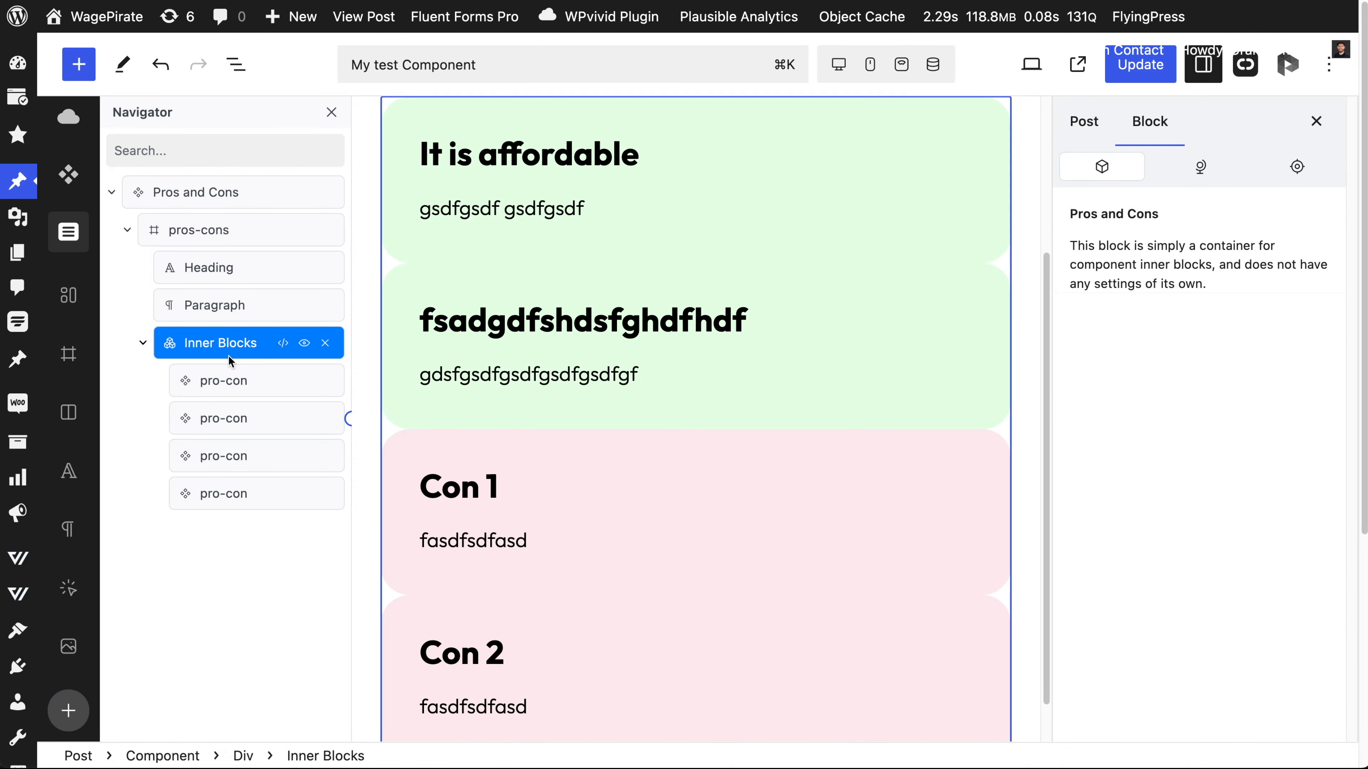
pyautogui.click(223, 381)
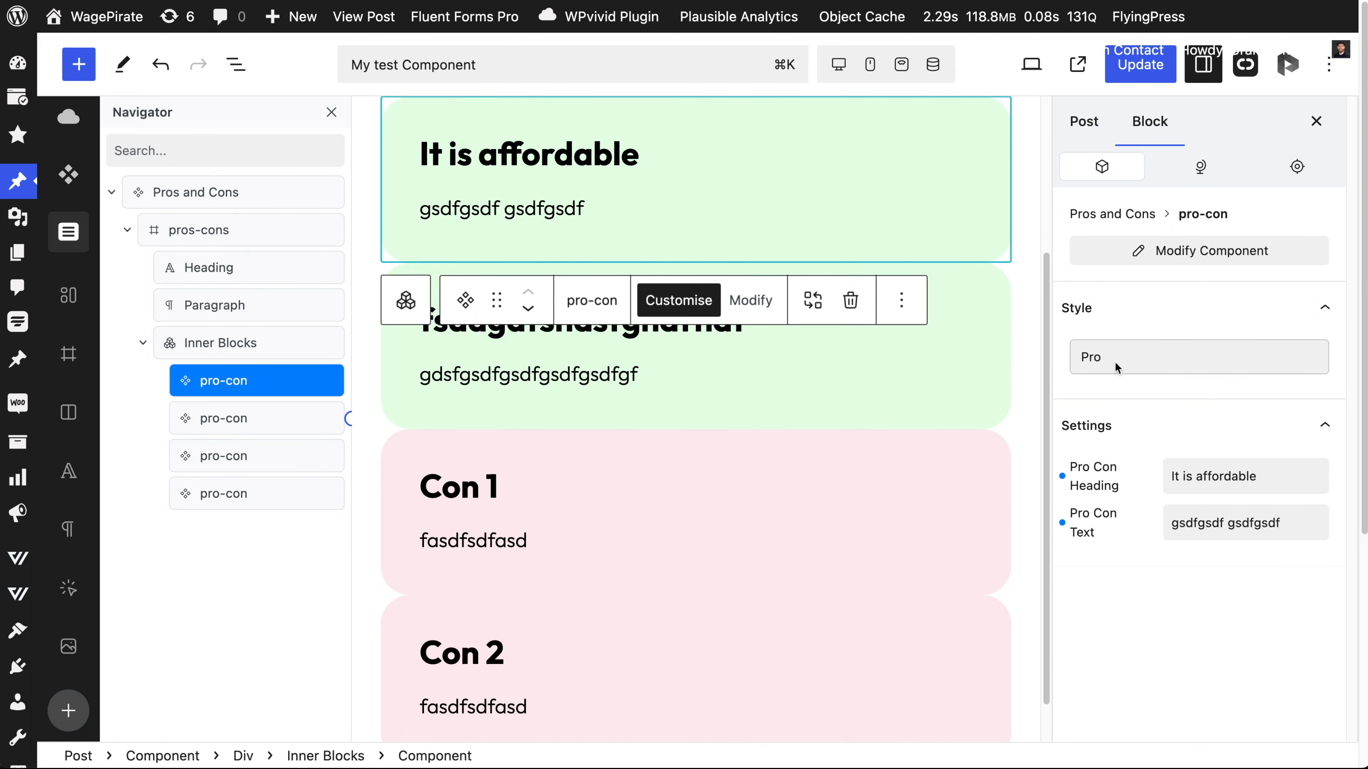
# Step: Try the Con style on the first pro-con card and set it back to Pro
pyautogui.click(1116, 368)
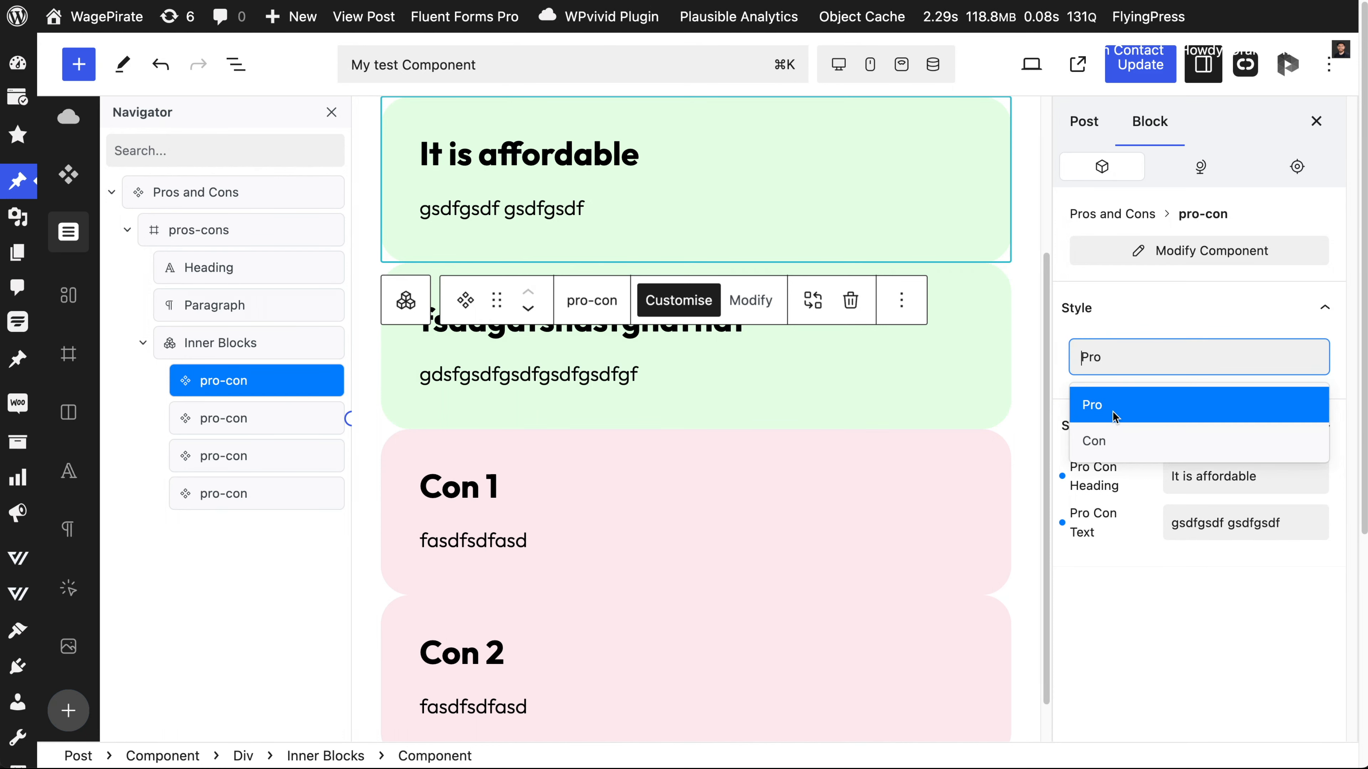
pyautogui.click(1109, 442)
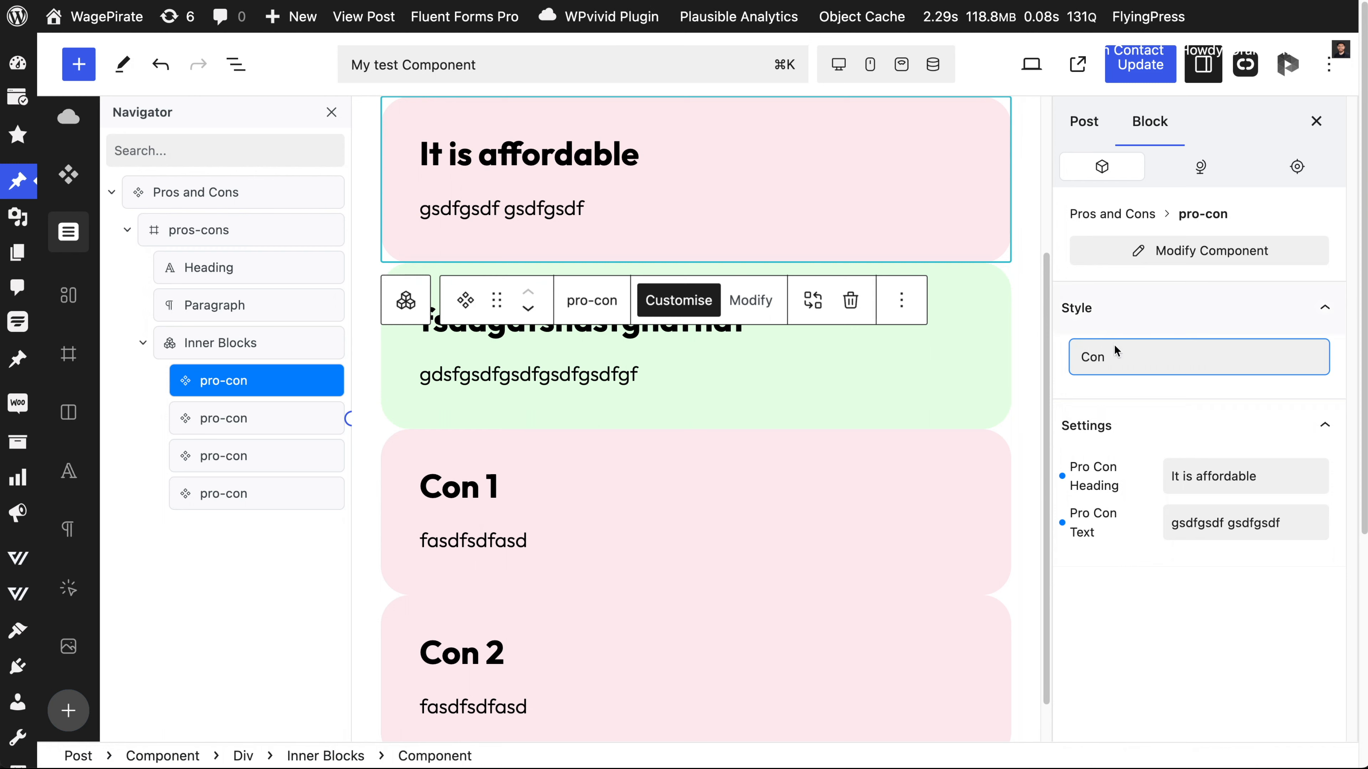
pyautogui.click(1116, 357)
pyautogui.click(1124, 401)
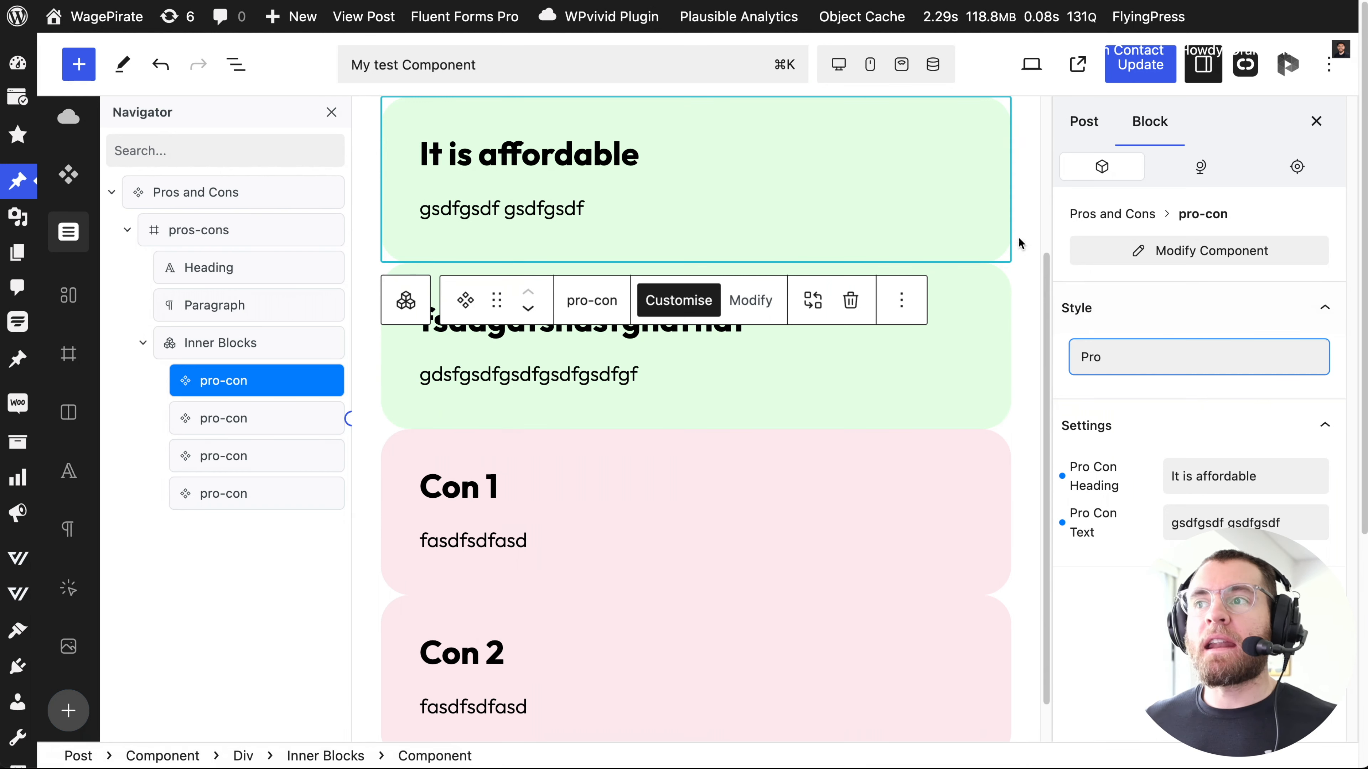
pyautogui.click(1071, 356)
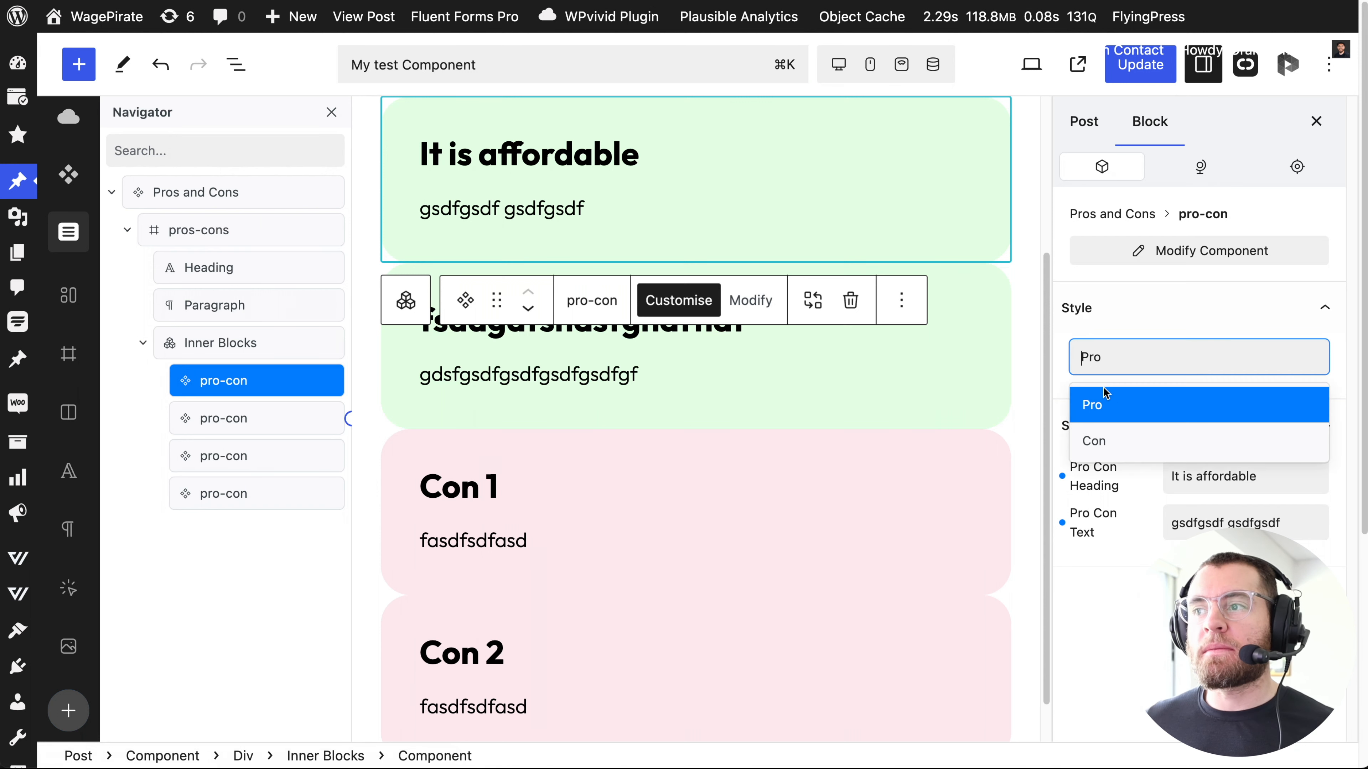
pyautogui.click(1070, 355)
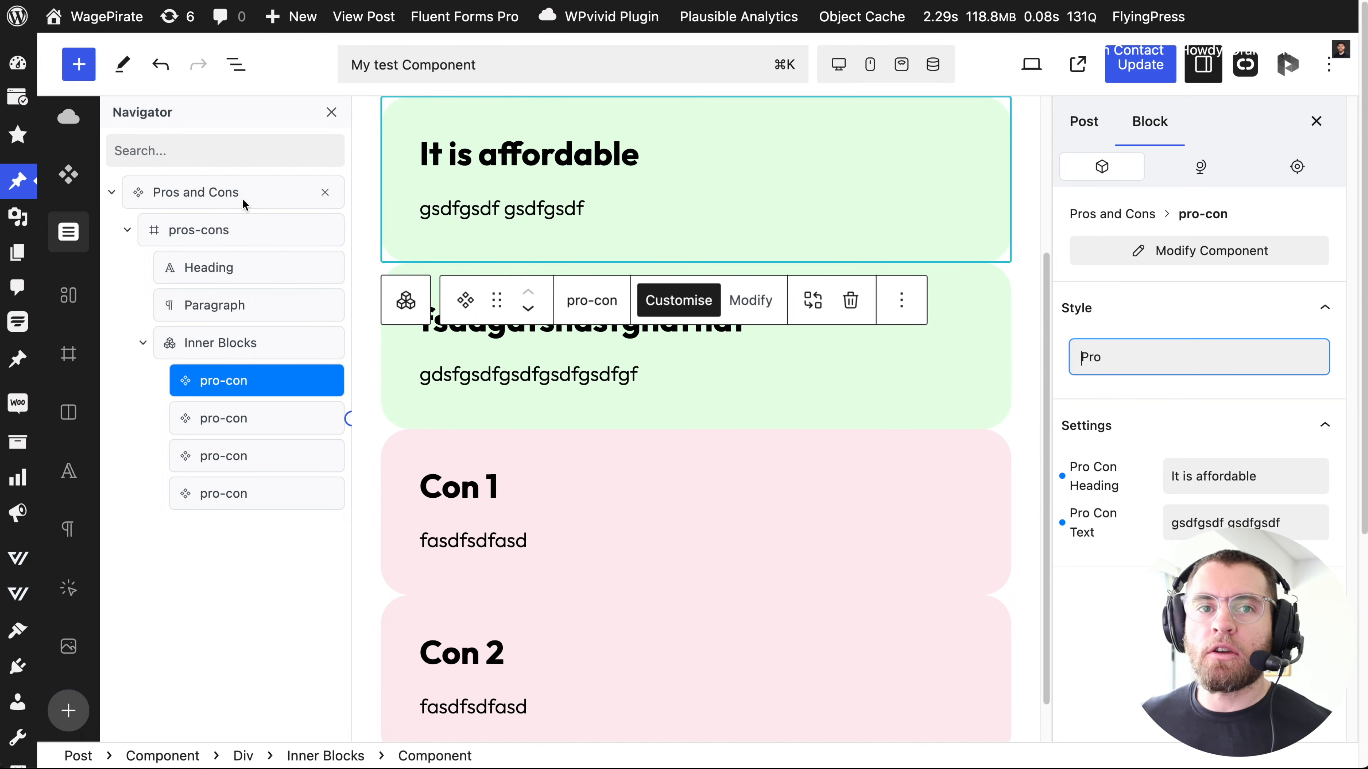
# Step: Replace the Pros and Cons component in the post with a fresh copy from the saved components
pyautogui.click(325, 193)
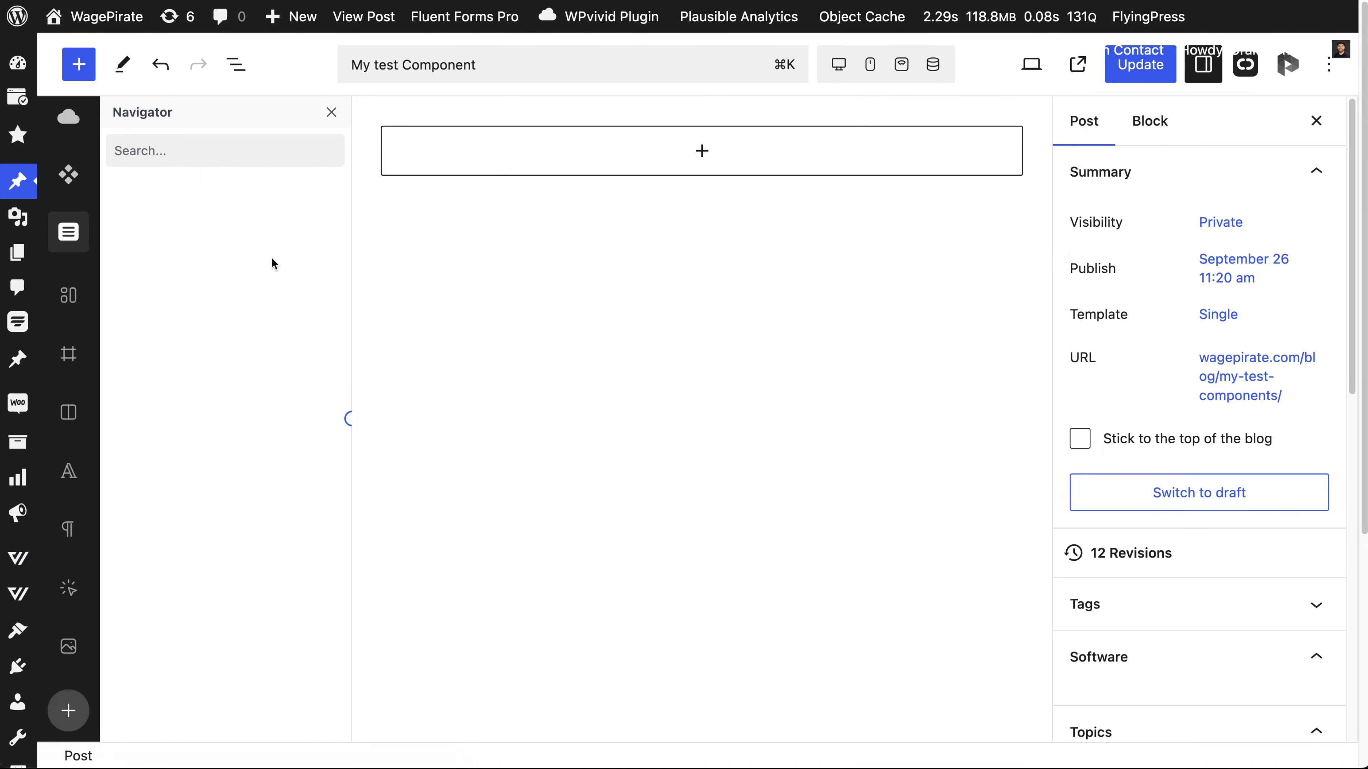
pyautogui.click(72, 178)
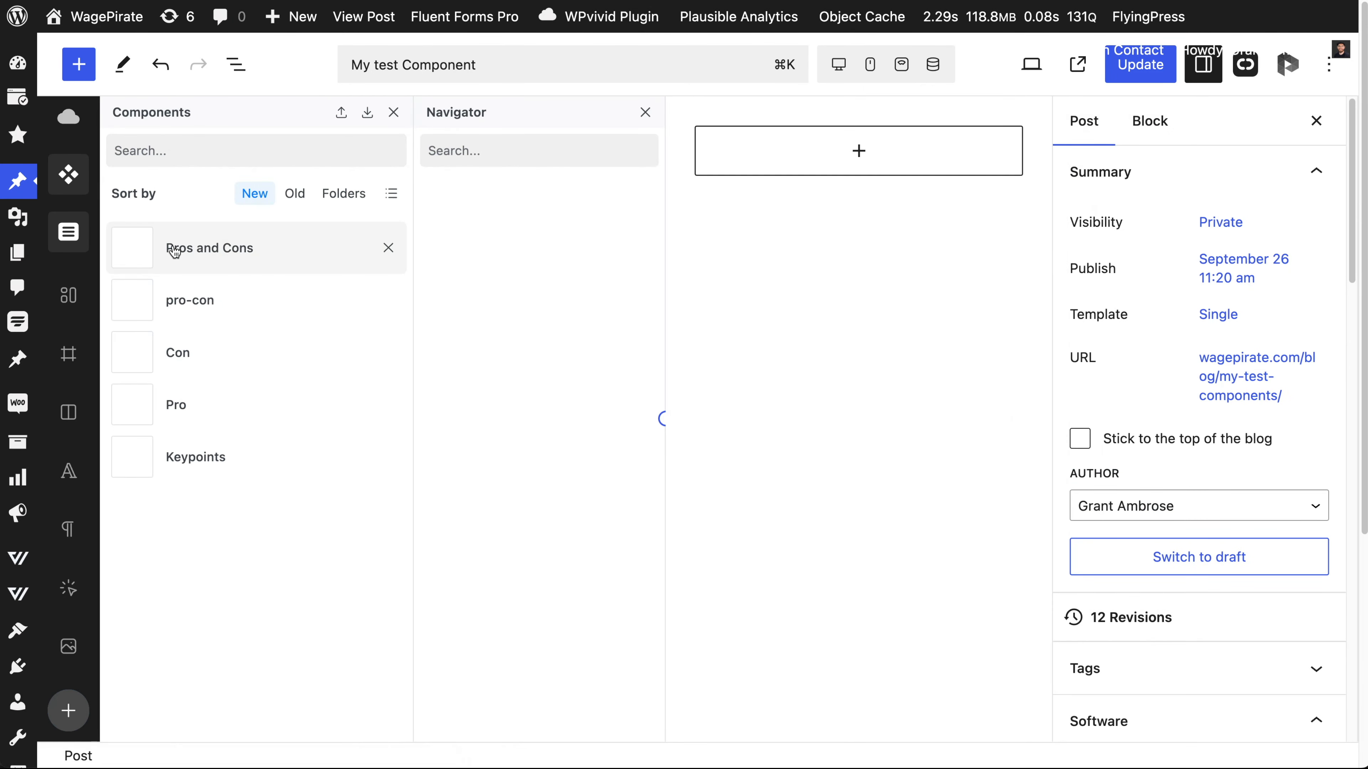
pyautogui.click(206, 251)
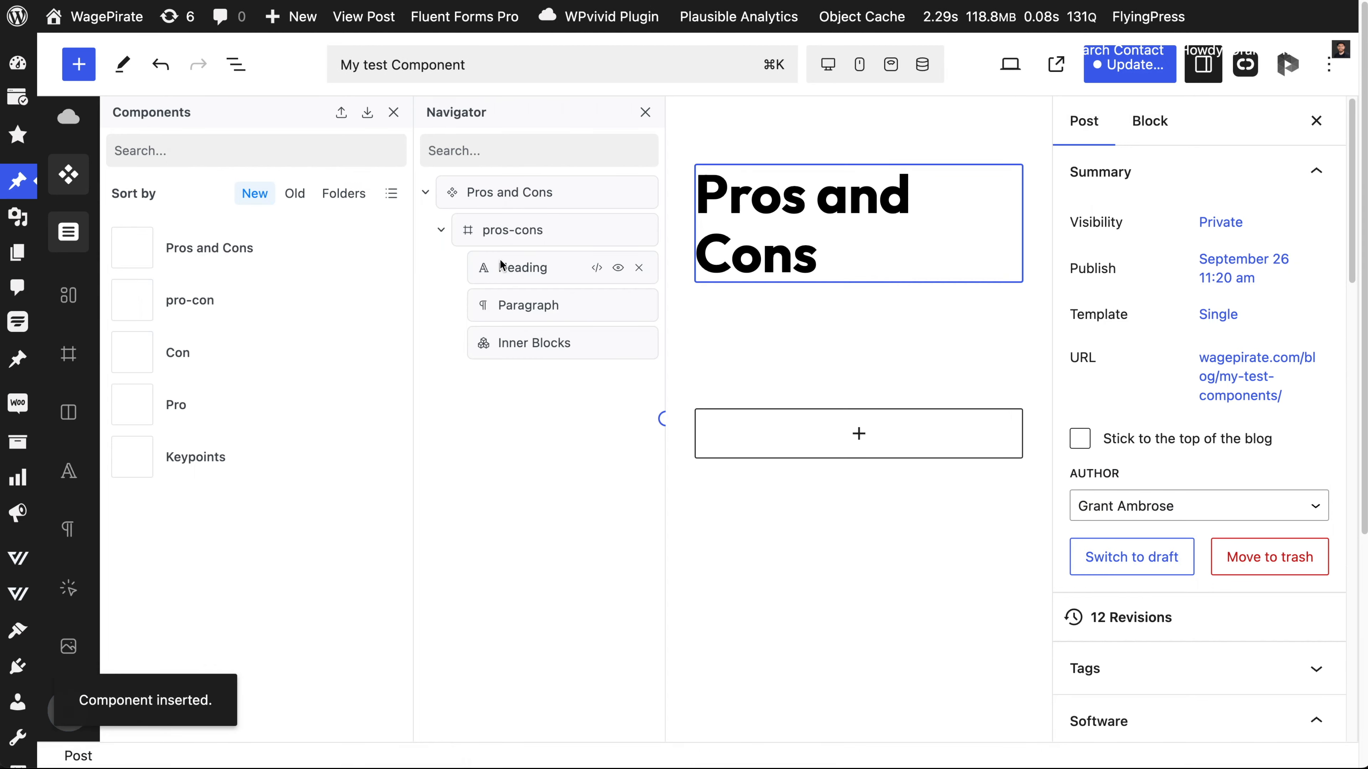
# Step: Examine the structure of the freshly inserted Pros and Cons component, including its wrapper, heading, intro paragraph and inner blocks container
pyautogui.click(517, 192)
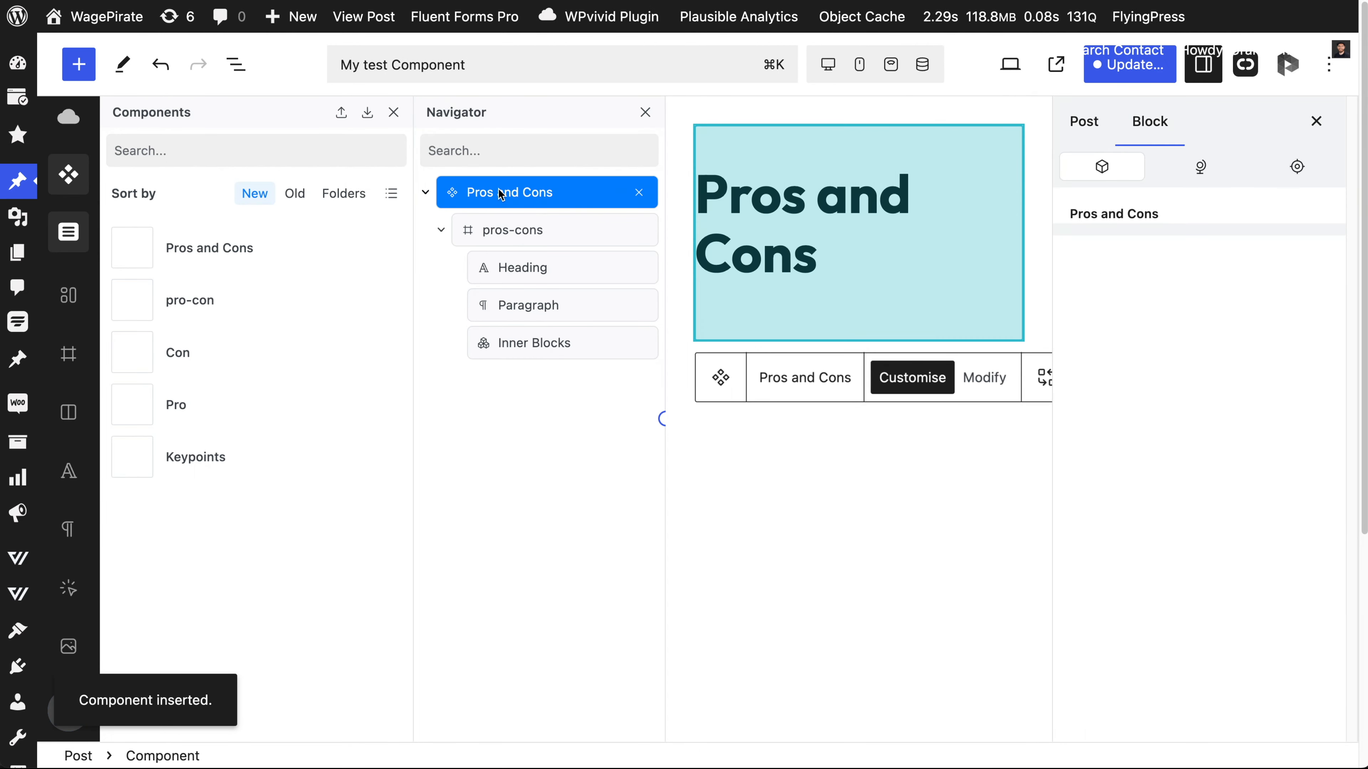
pyautogui.click(501, 223)
pyautogui.click(522, 264)
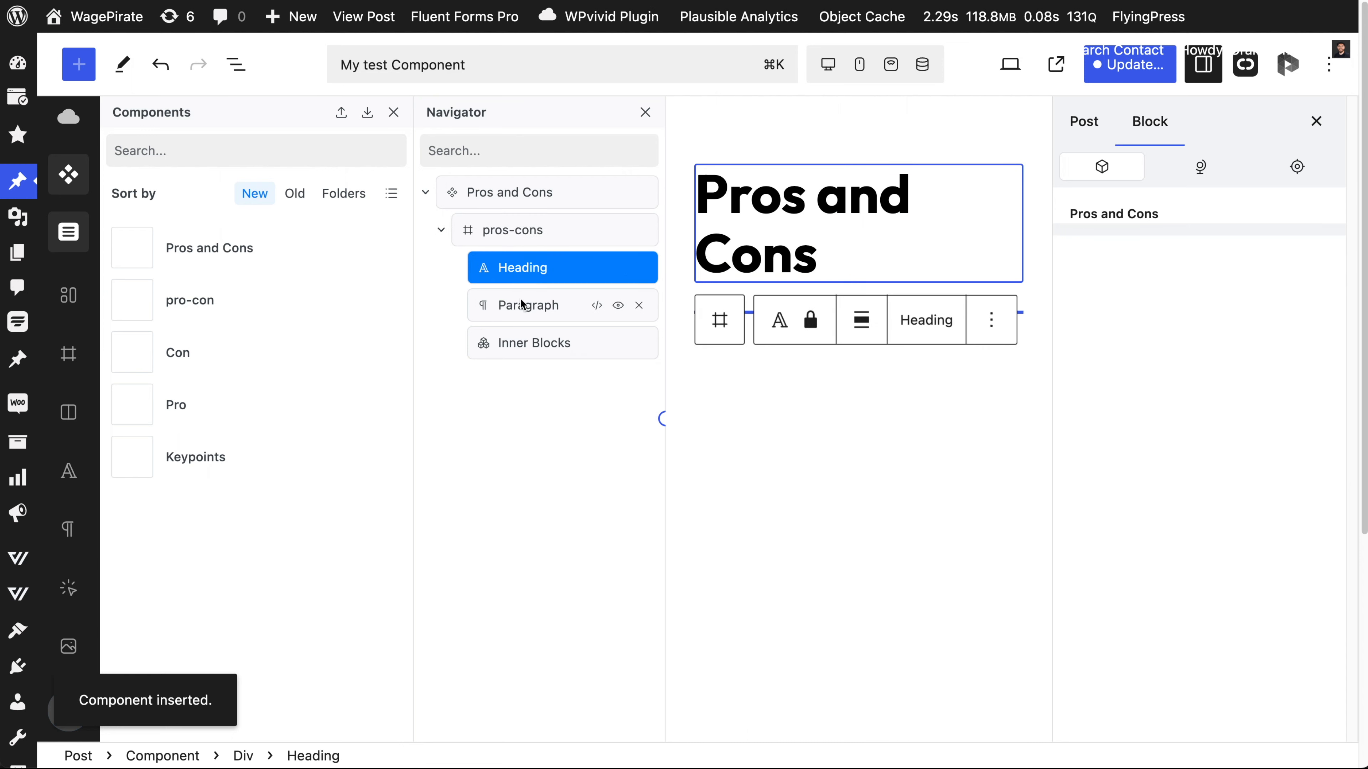
pyautogui.click(521, 303)
pyautogui.click(557, 347)
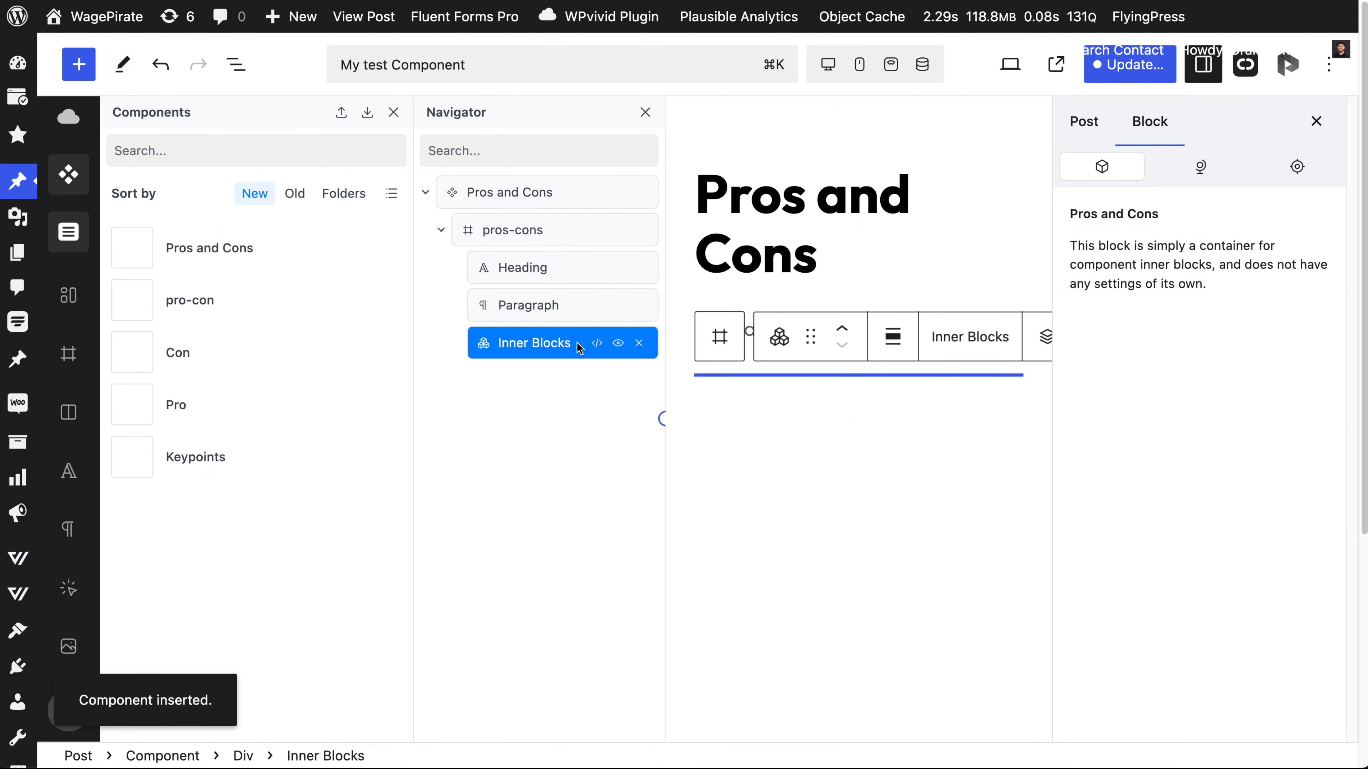
pyautogui.click(394, 112)
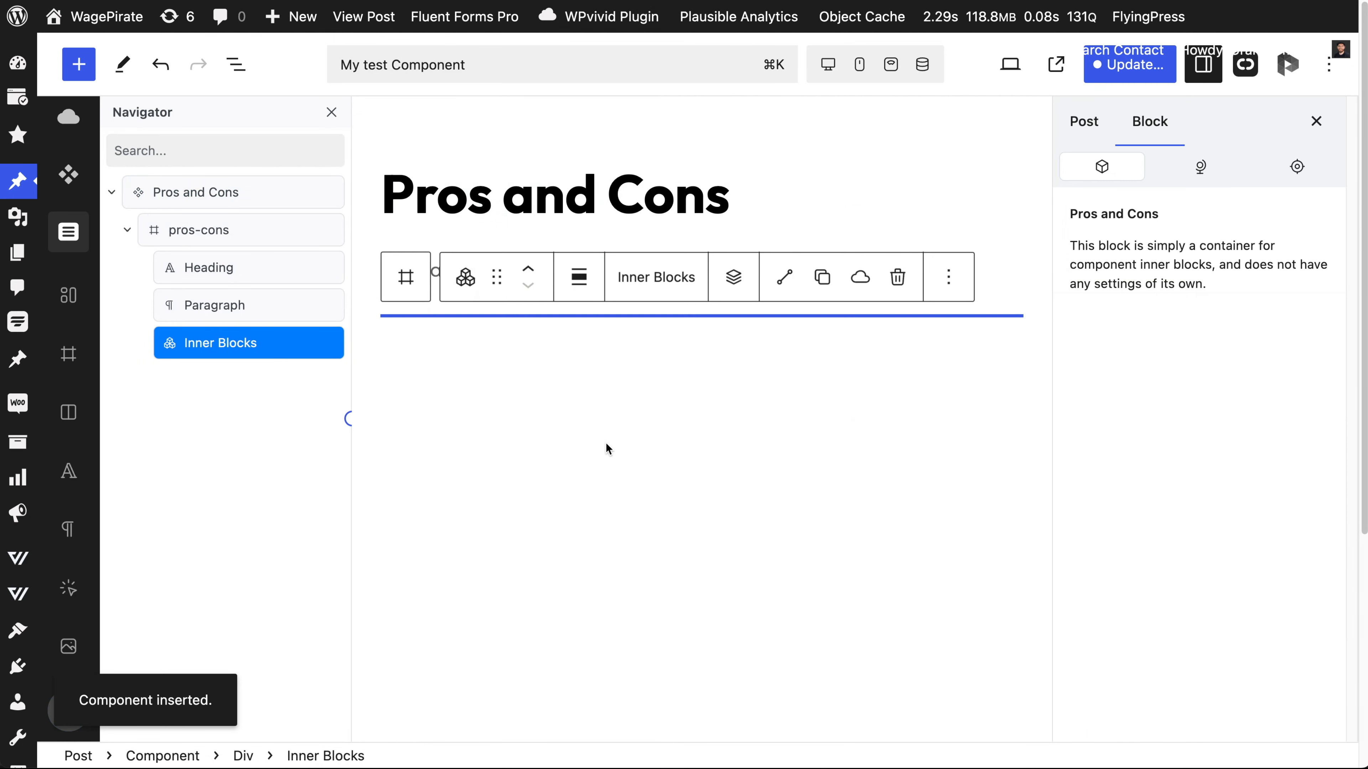
pyautogui.click(606, 443)
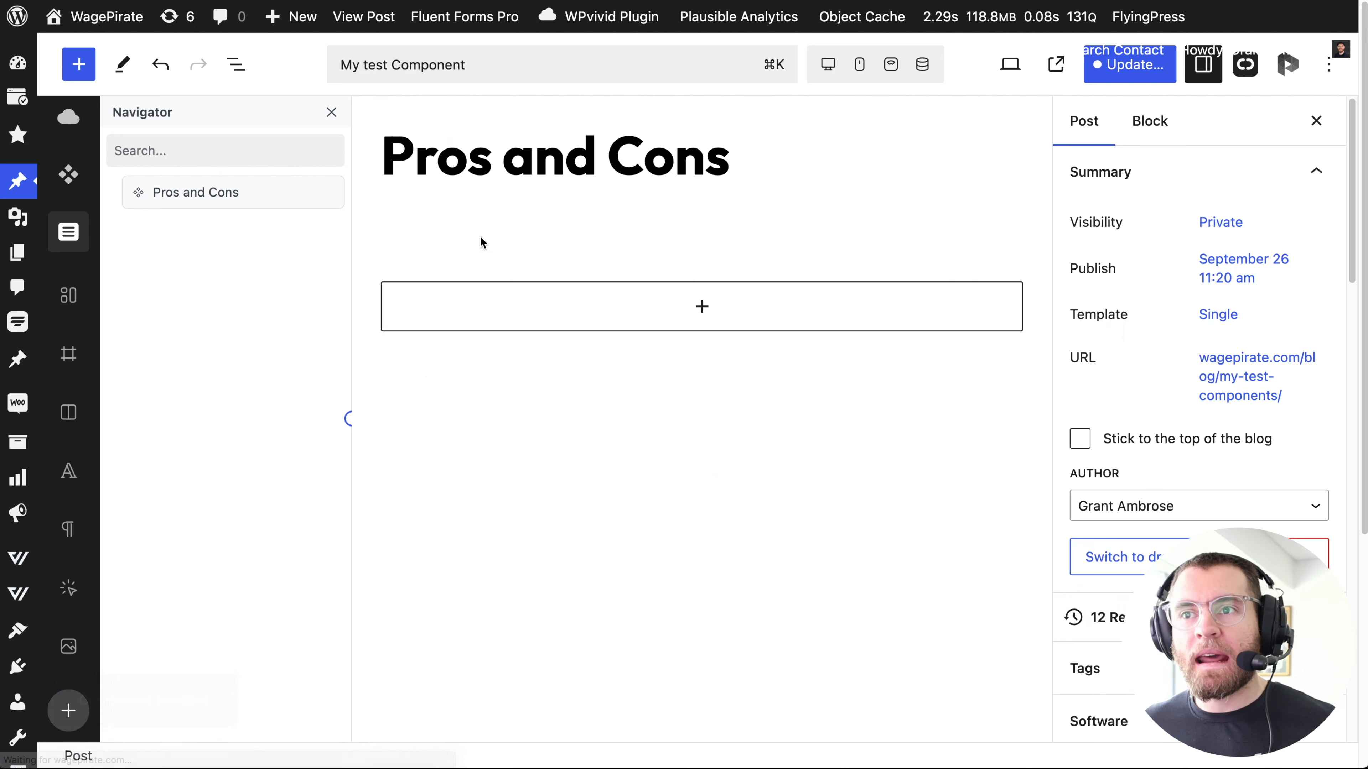
pyautogui.click(543, 192)
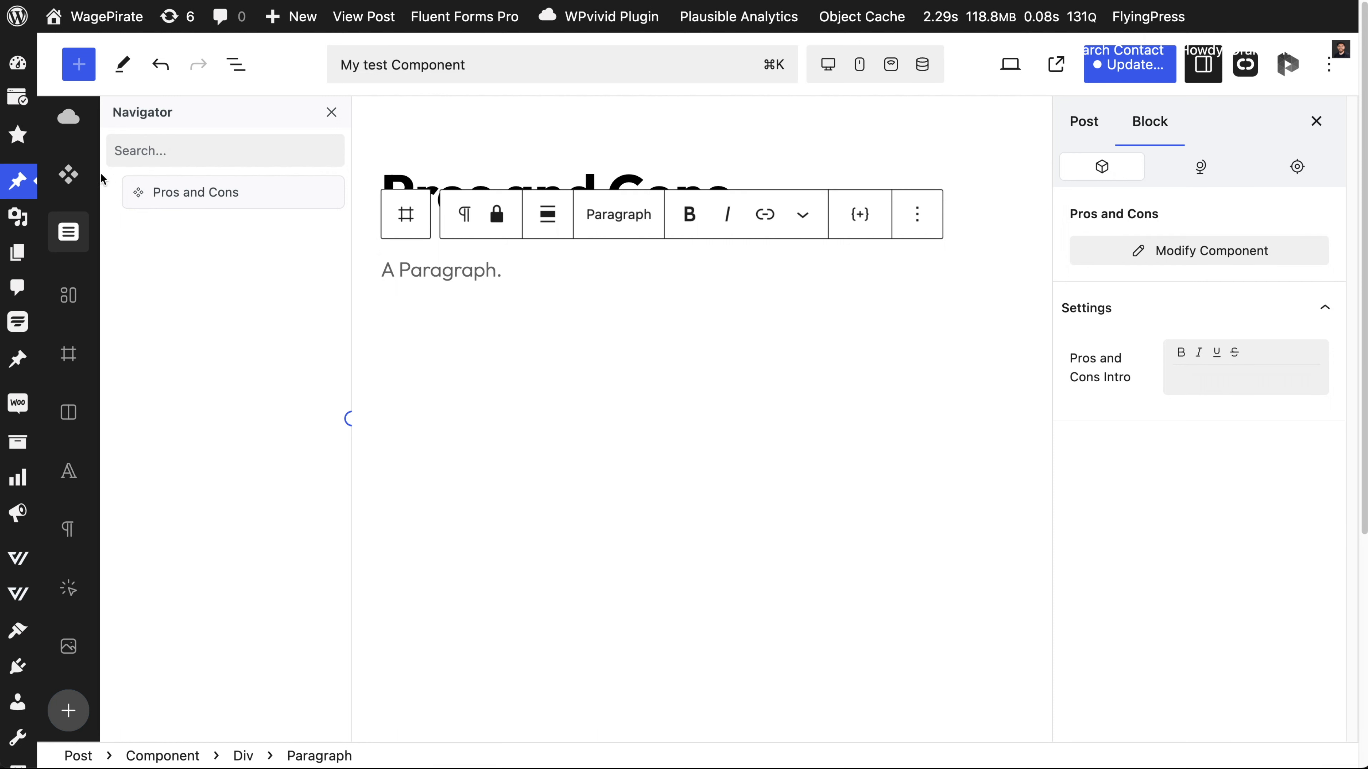
pyautogui.click(83, 164)
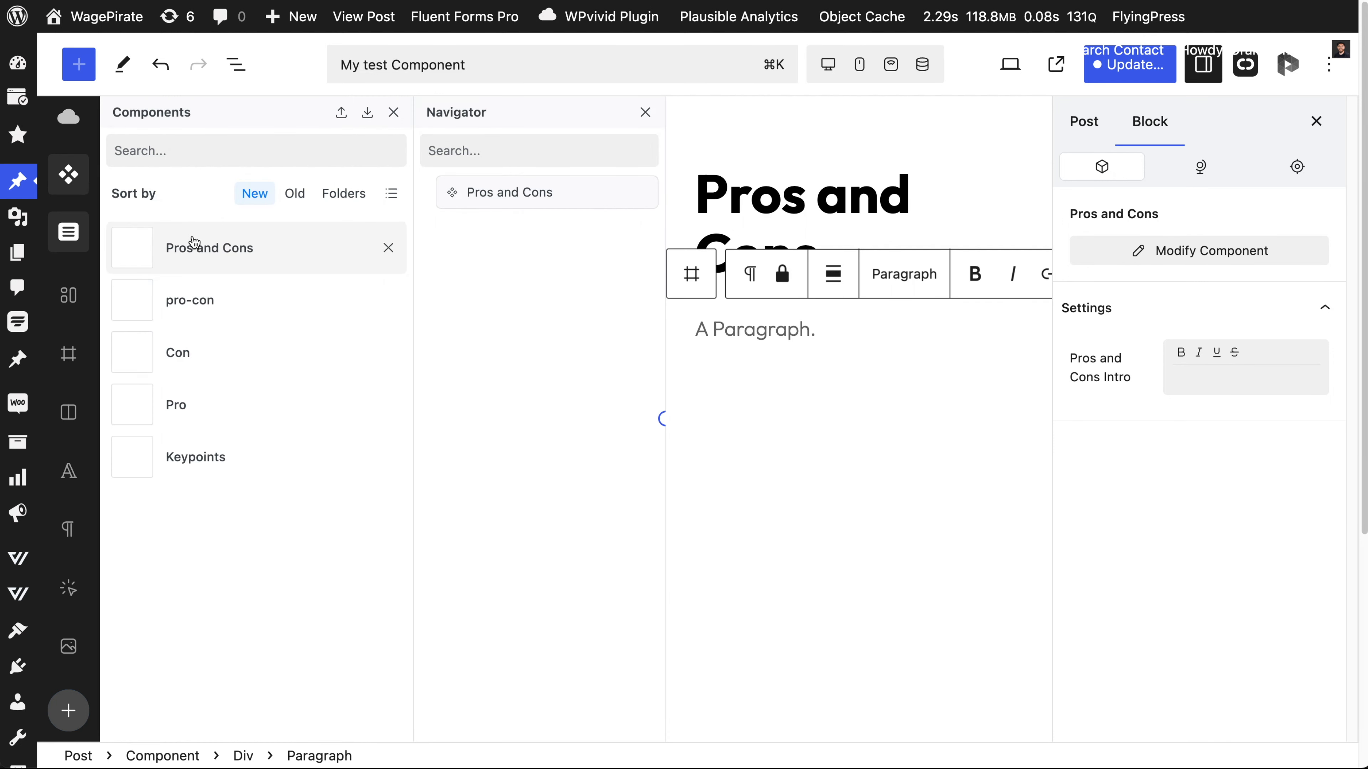
pyautogui.click(394, 114)
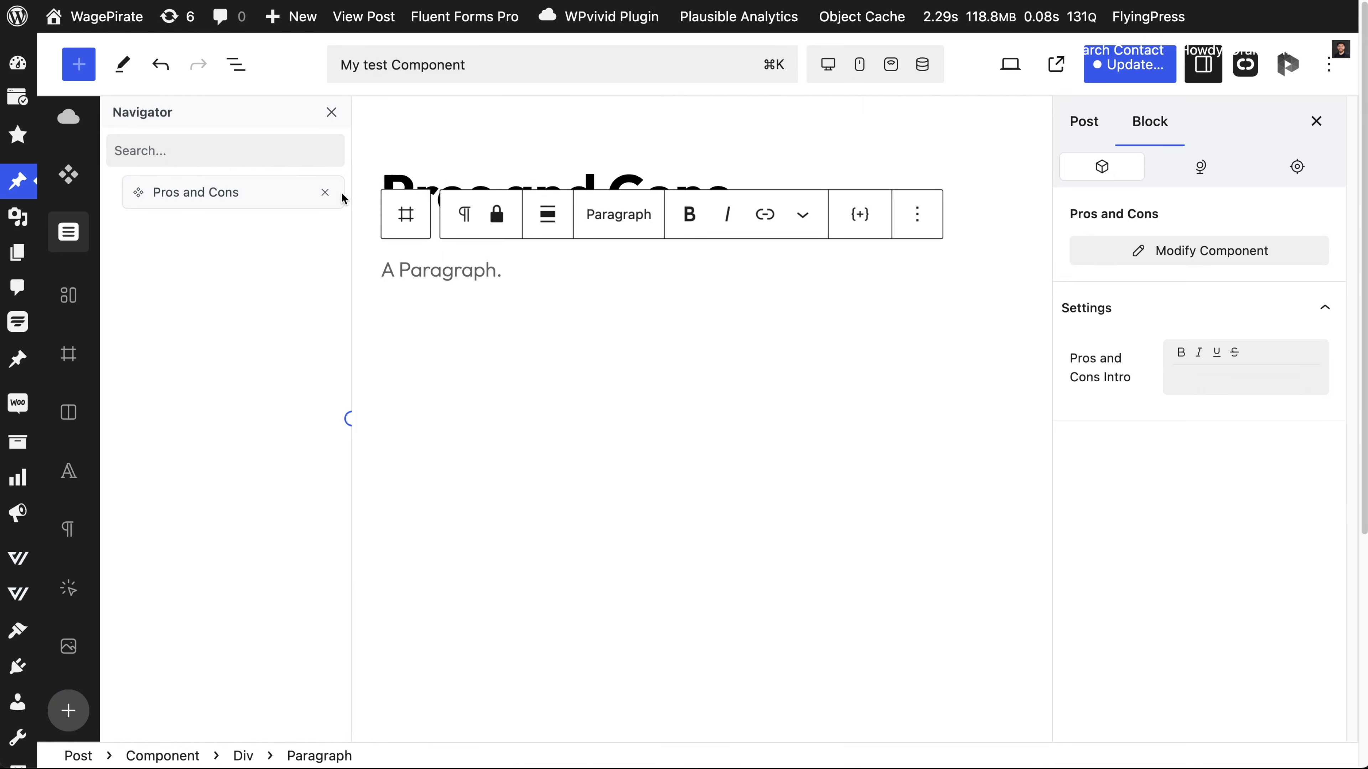
# Step: Remove the component from the post and insert the Pros and Cons pattern from My patterns instead
pyautogui.click(326, 193)
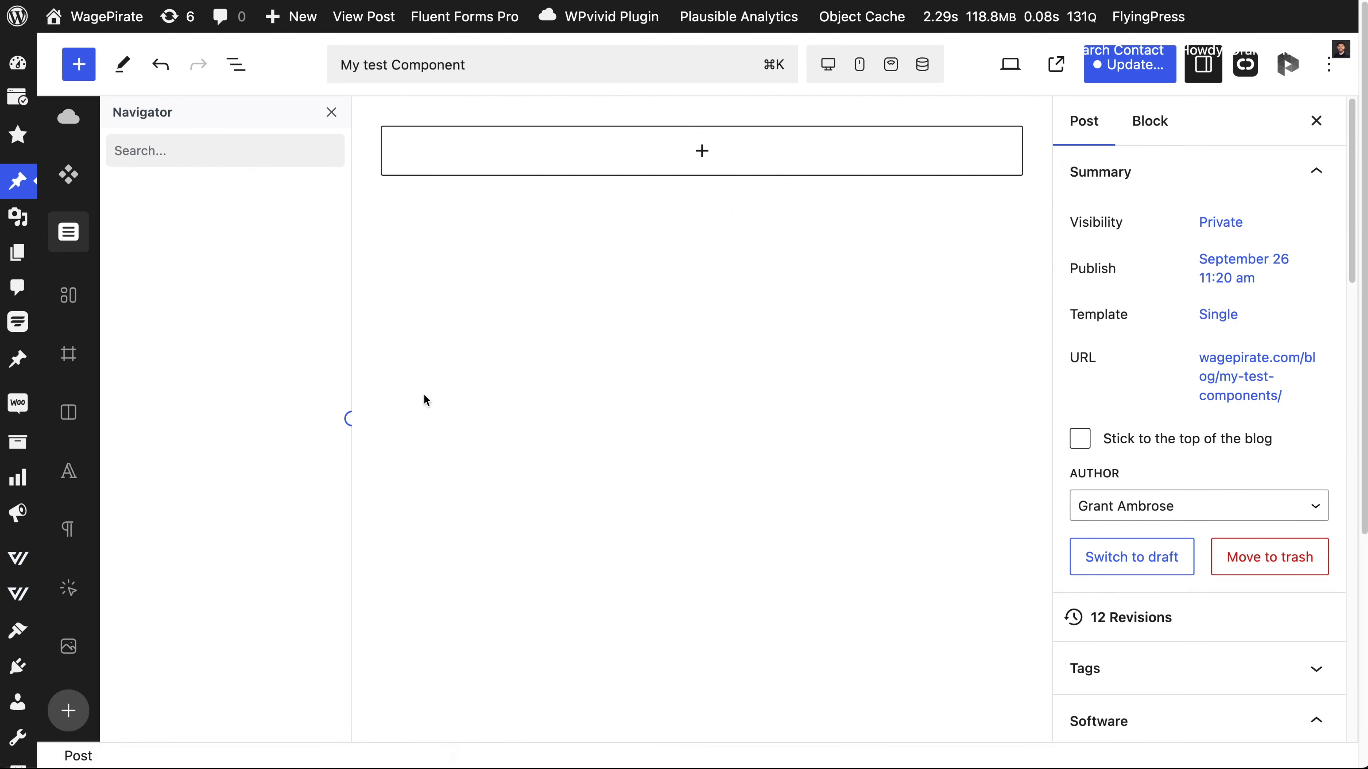
pyautogui.click(78, 64)
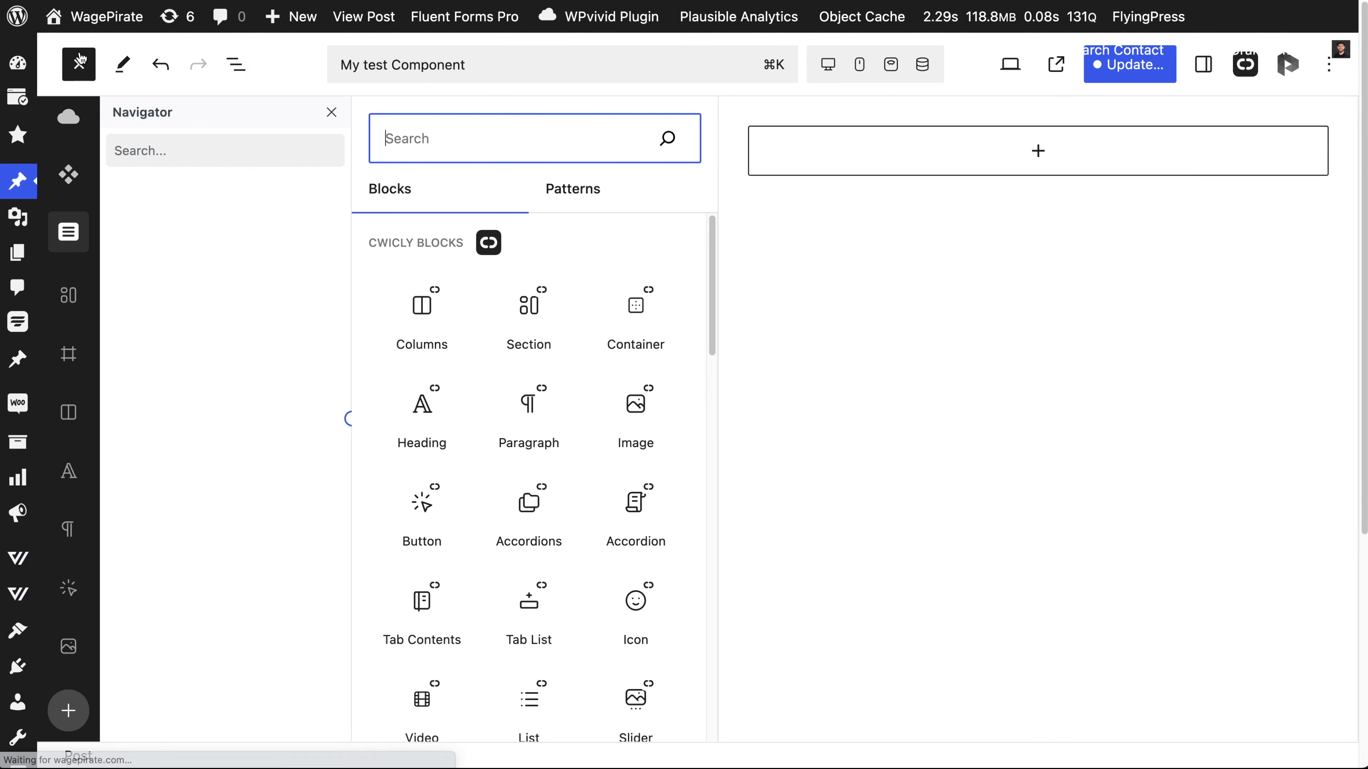
pyautogui.click(595, 196)
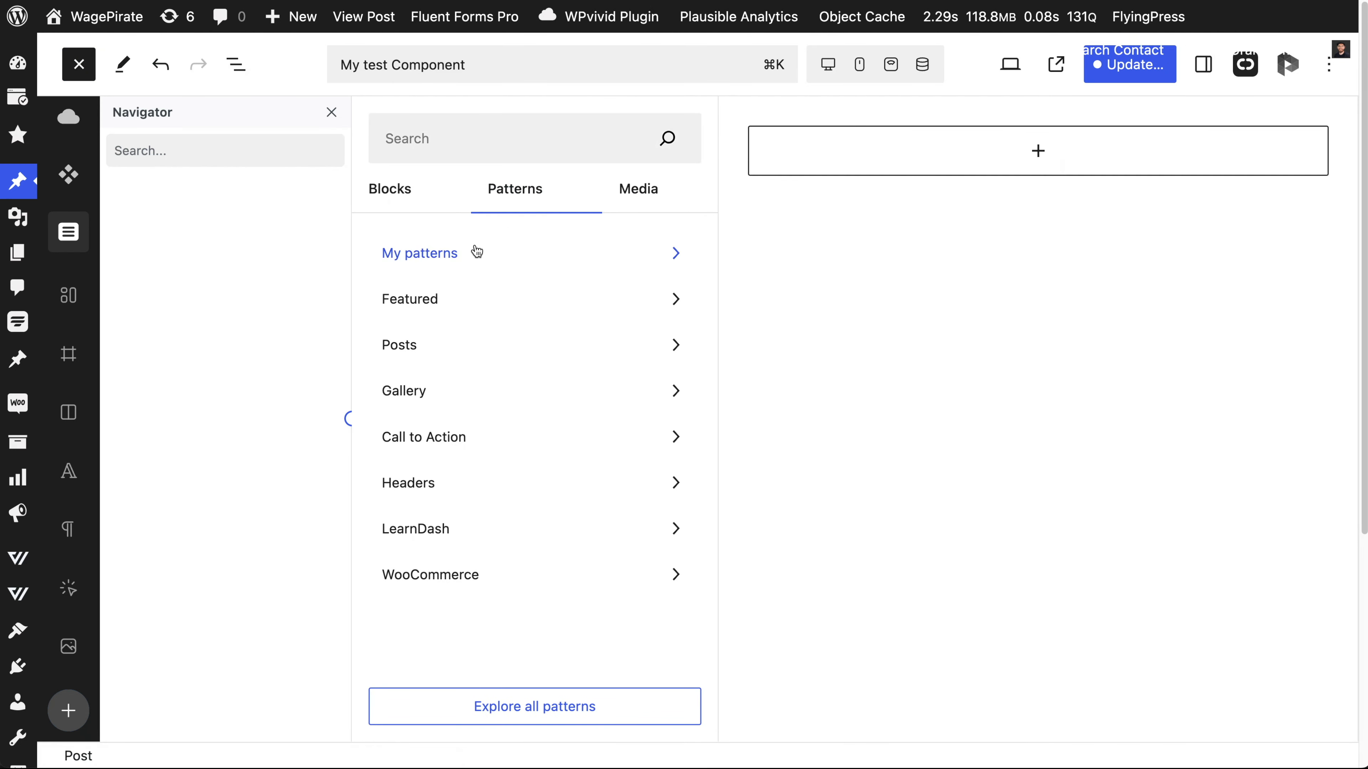
pyautogui.click(476, 252)
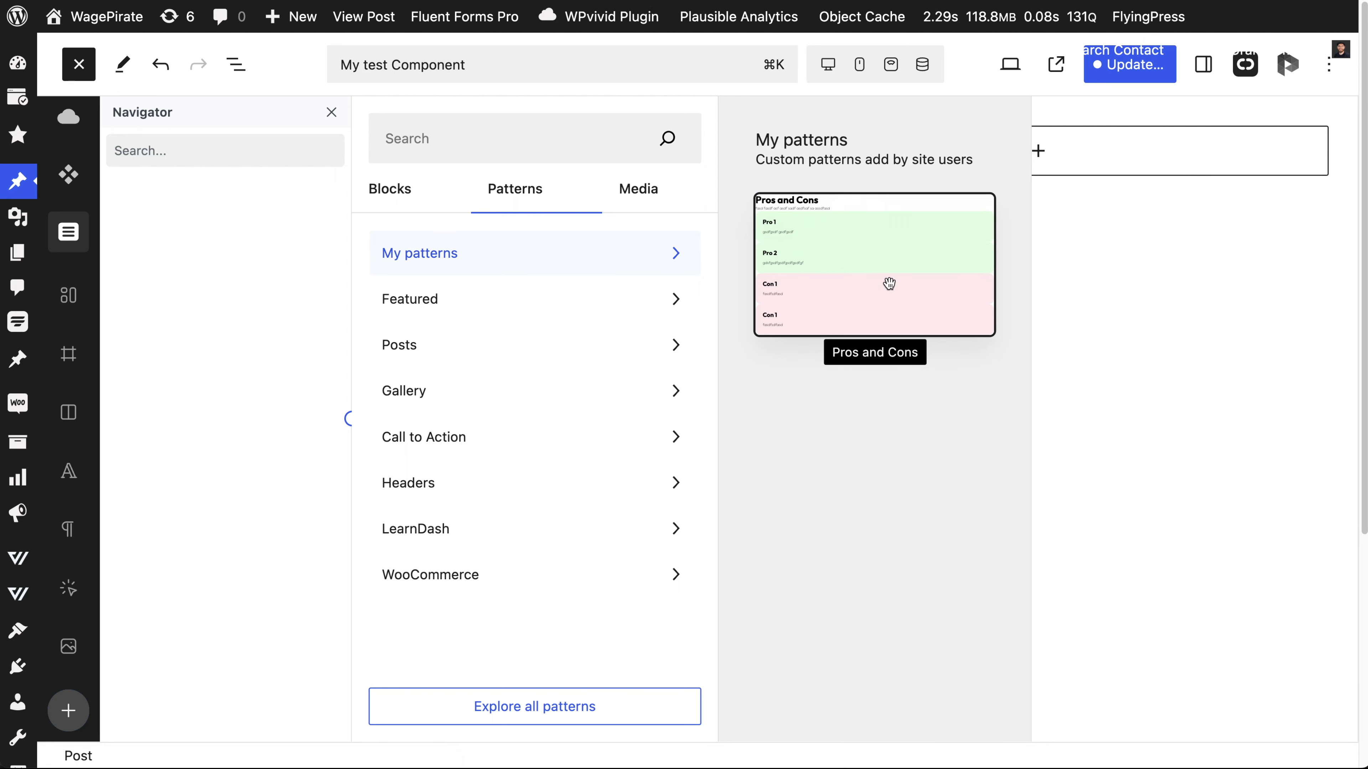
pyautogui.click(879, 260)
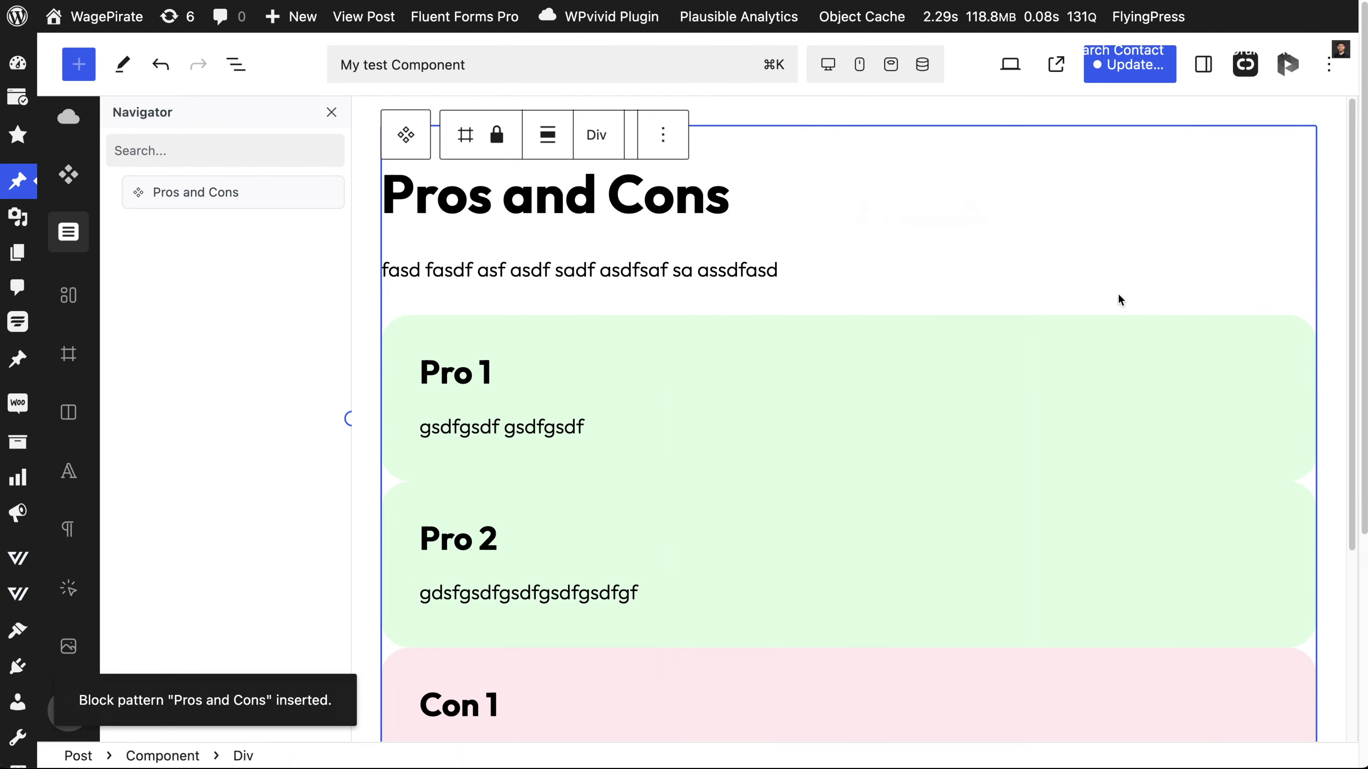
# Step: Switch the inserted pattern's component to Modify mode and examine its inner blocks and first two nested pro-con cards
pyautogui.click(207, 191)
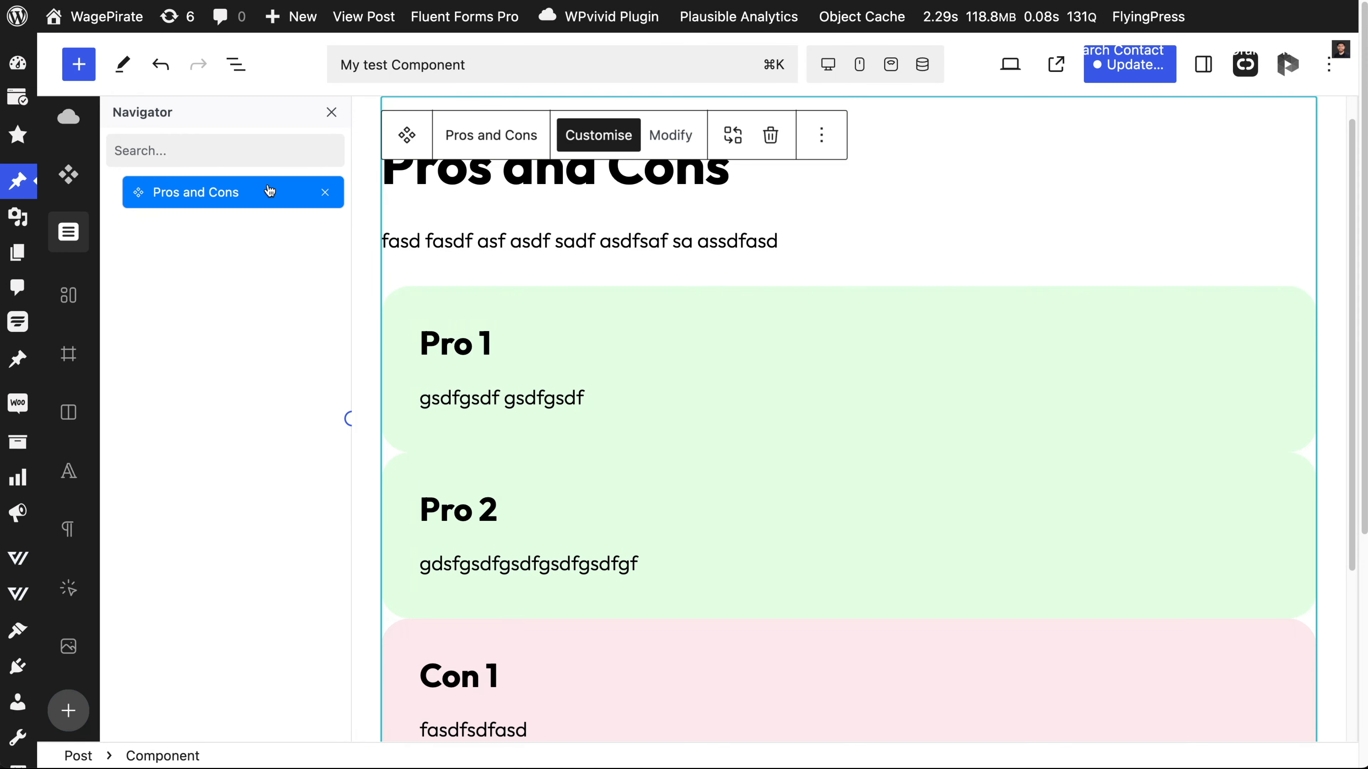
pyautogui.click(672, 137)
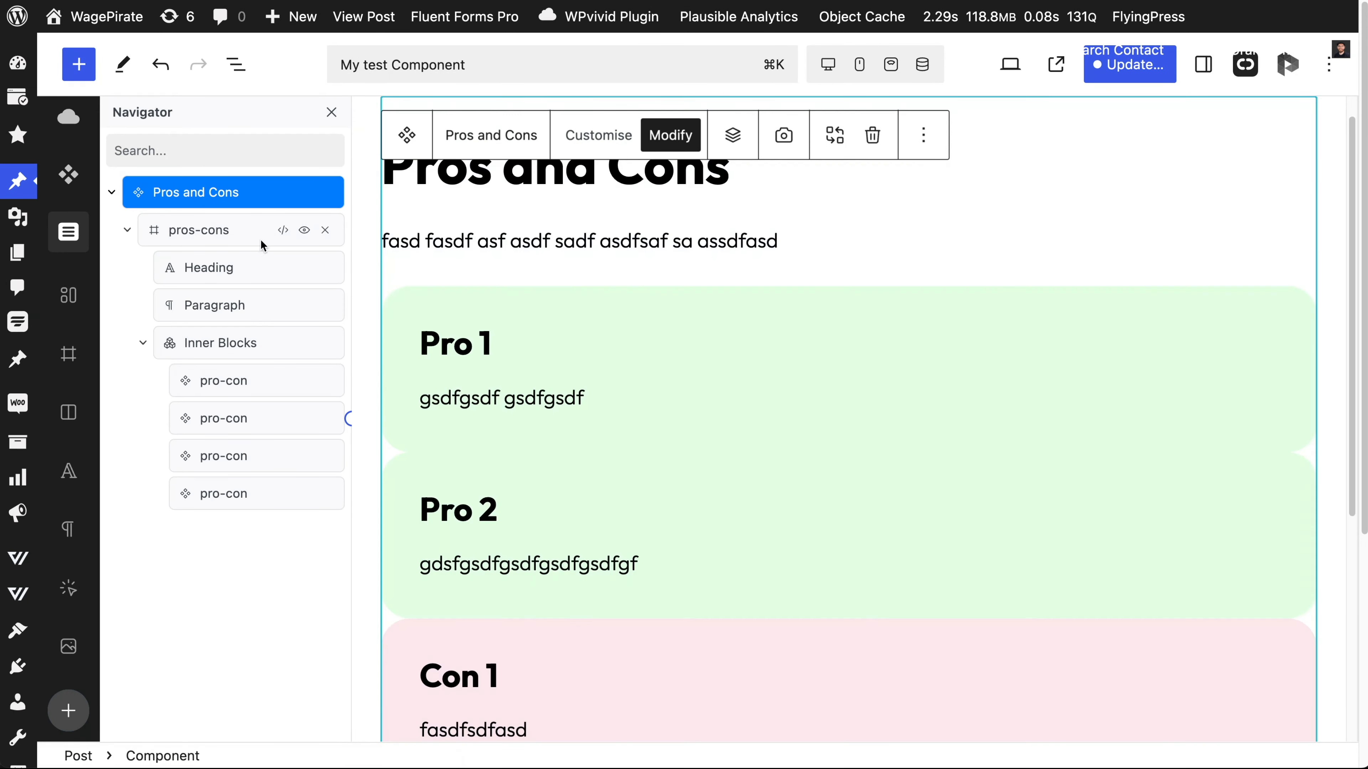
pyautogui.click(275, 336)
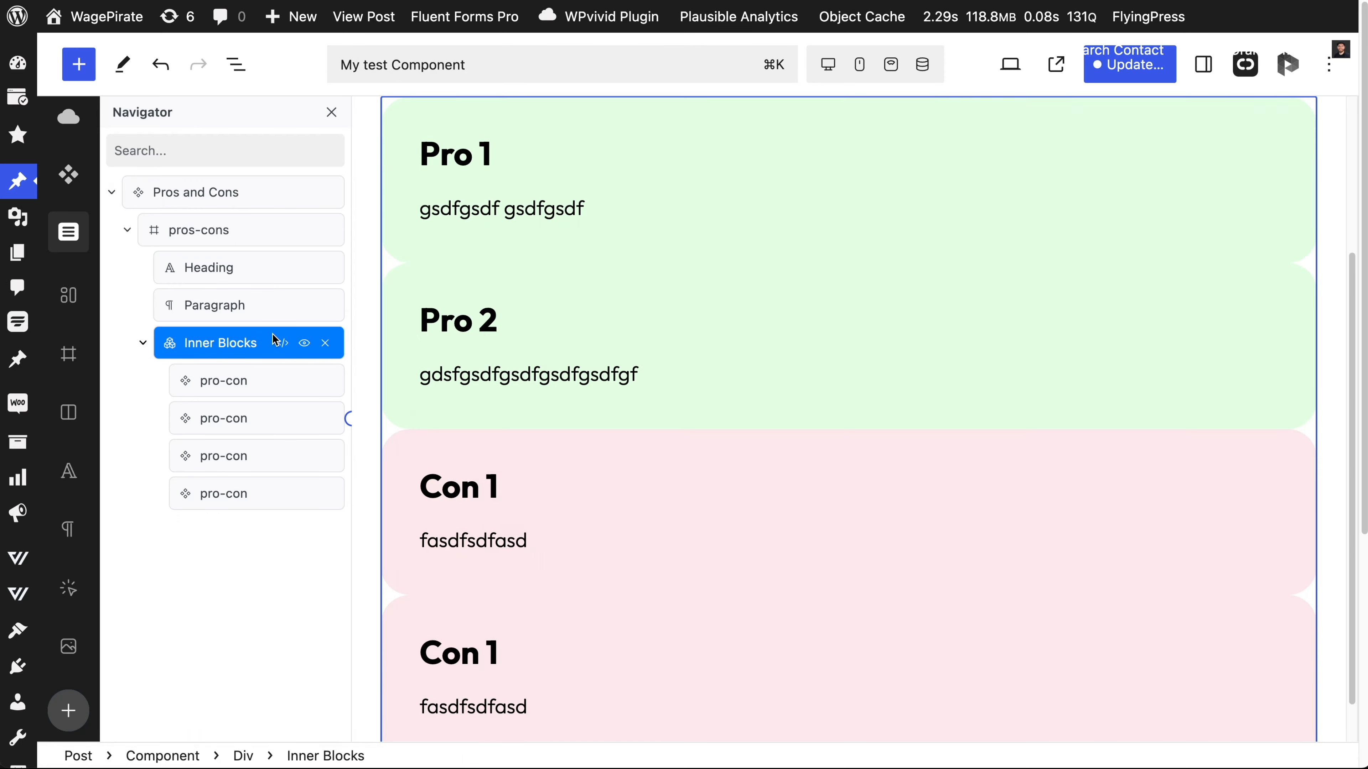
pyautogui.click(261, 379)
pyautogui.click(258, 417)
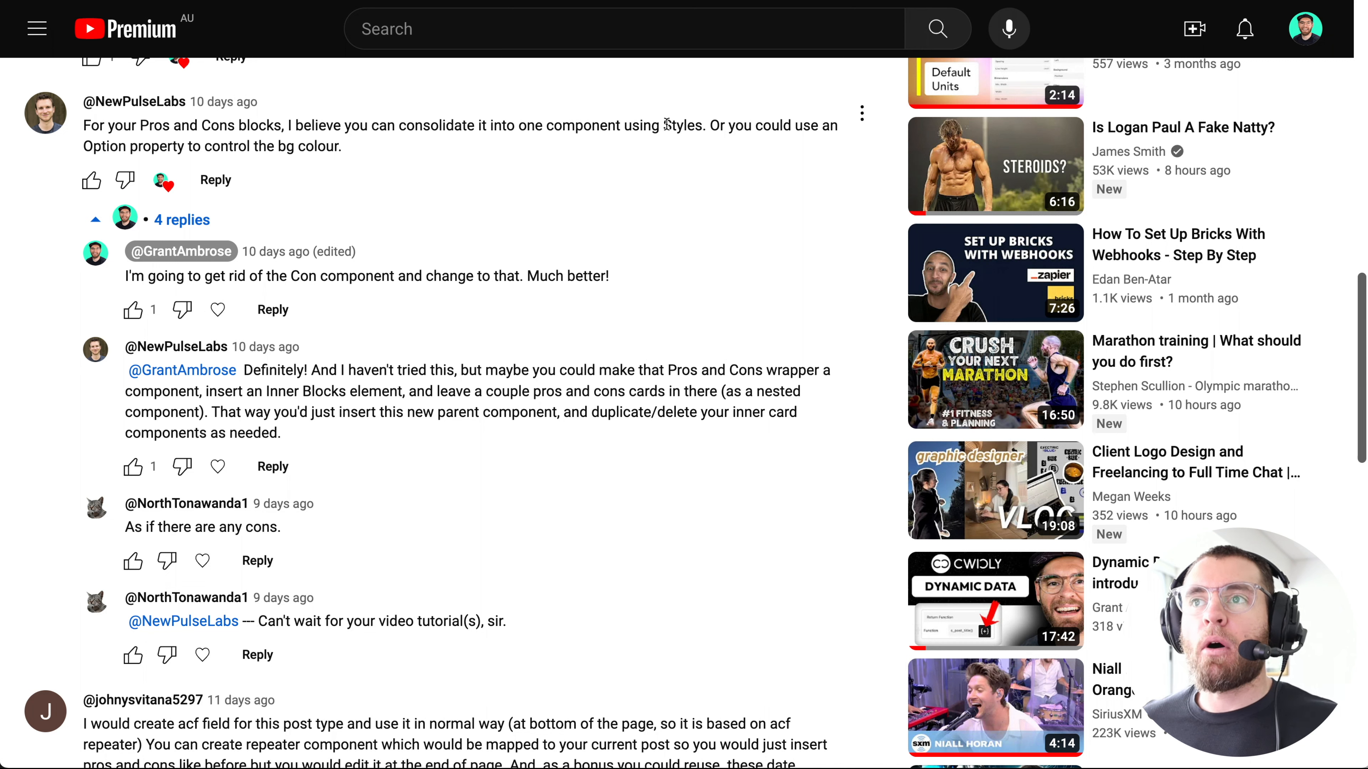
# Step: Switch to the YouTube comments and highlight the suggestions about Styles and about making the Pros and Cons wrapper a component
pyautogui.moveTo(665, 125); pyautogui.dragTo(695, 125)
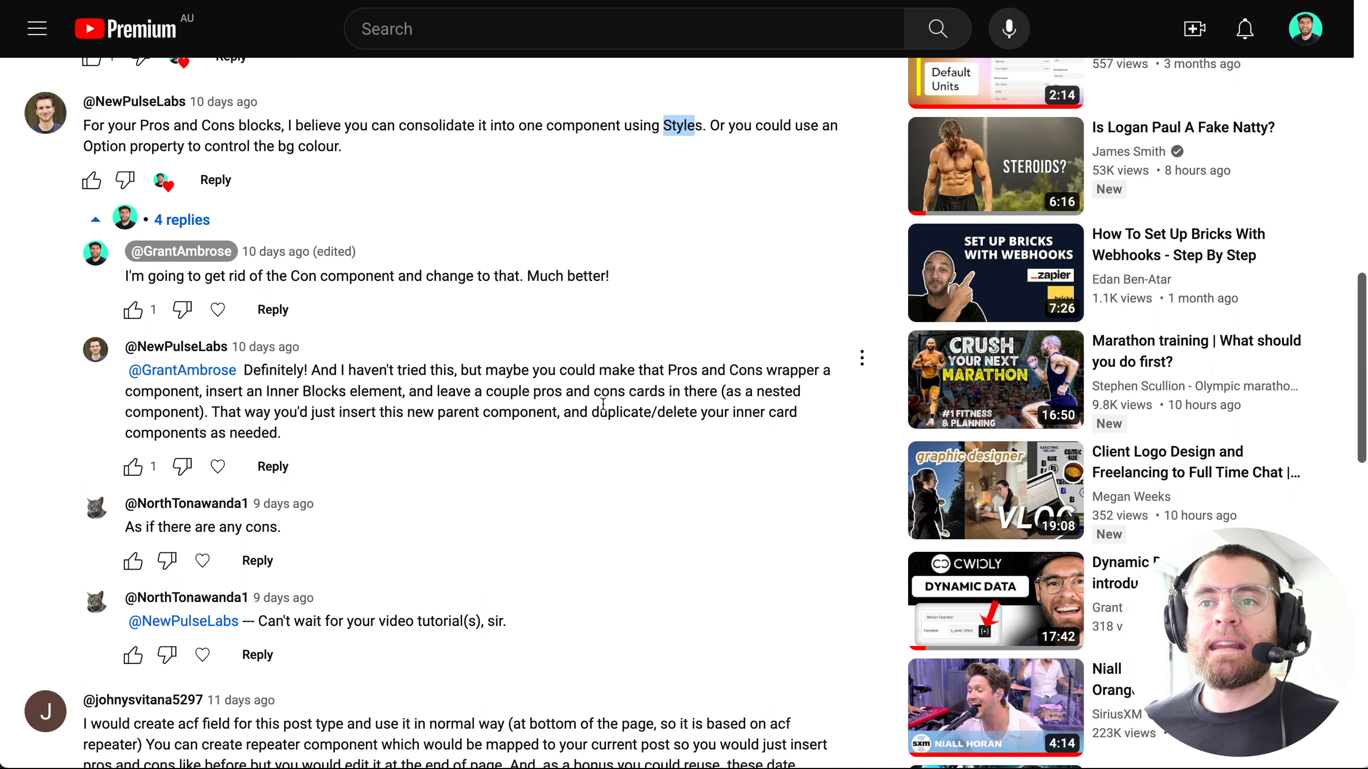
pyautogui.moveTo(443, 369); pyautogui.dragTo(503, 431)
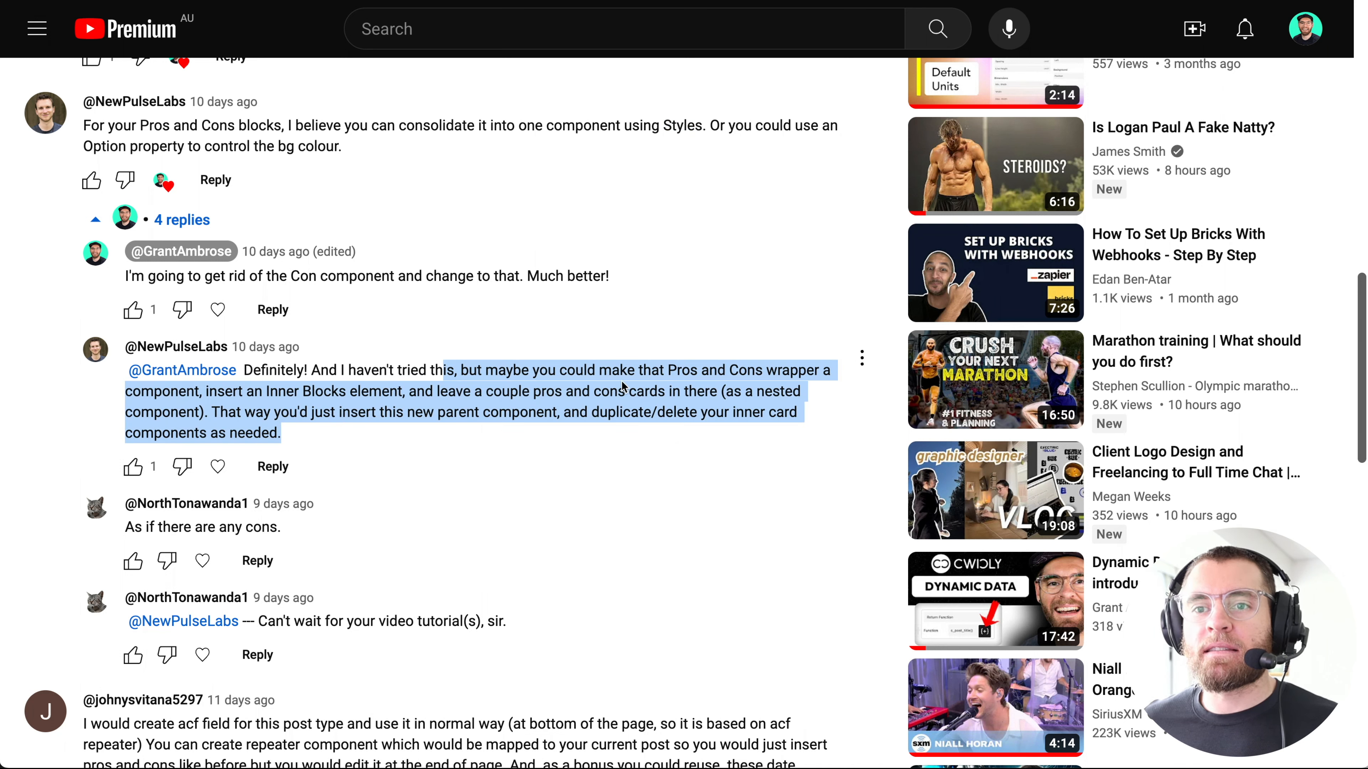
pyautogui.click(420, 445)
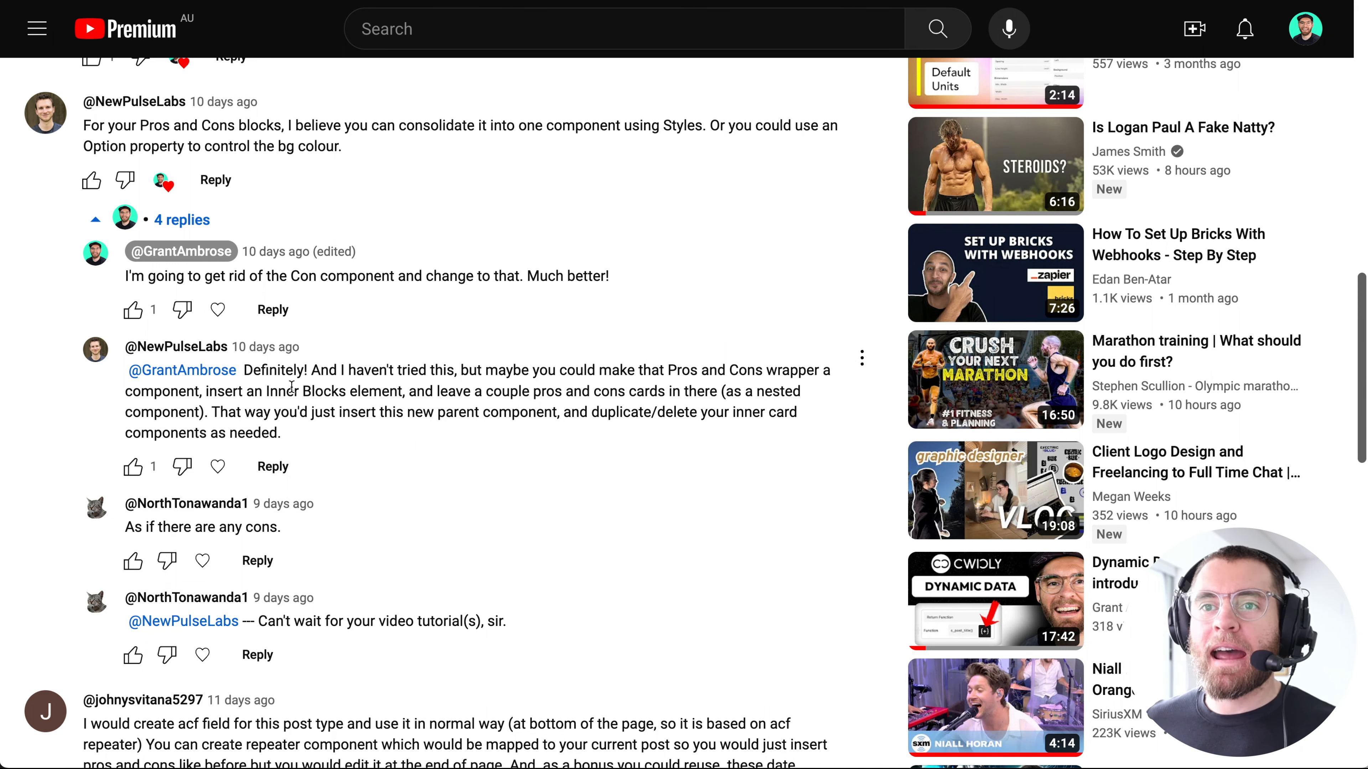
# Step: Highlight the mention of the Inner Blocks element in the reply about making the Pros and Cons wrapper a component
pyautogui.moveTo(277, 392); pyautogui.dragTo(359, 396)
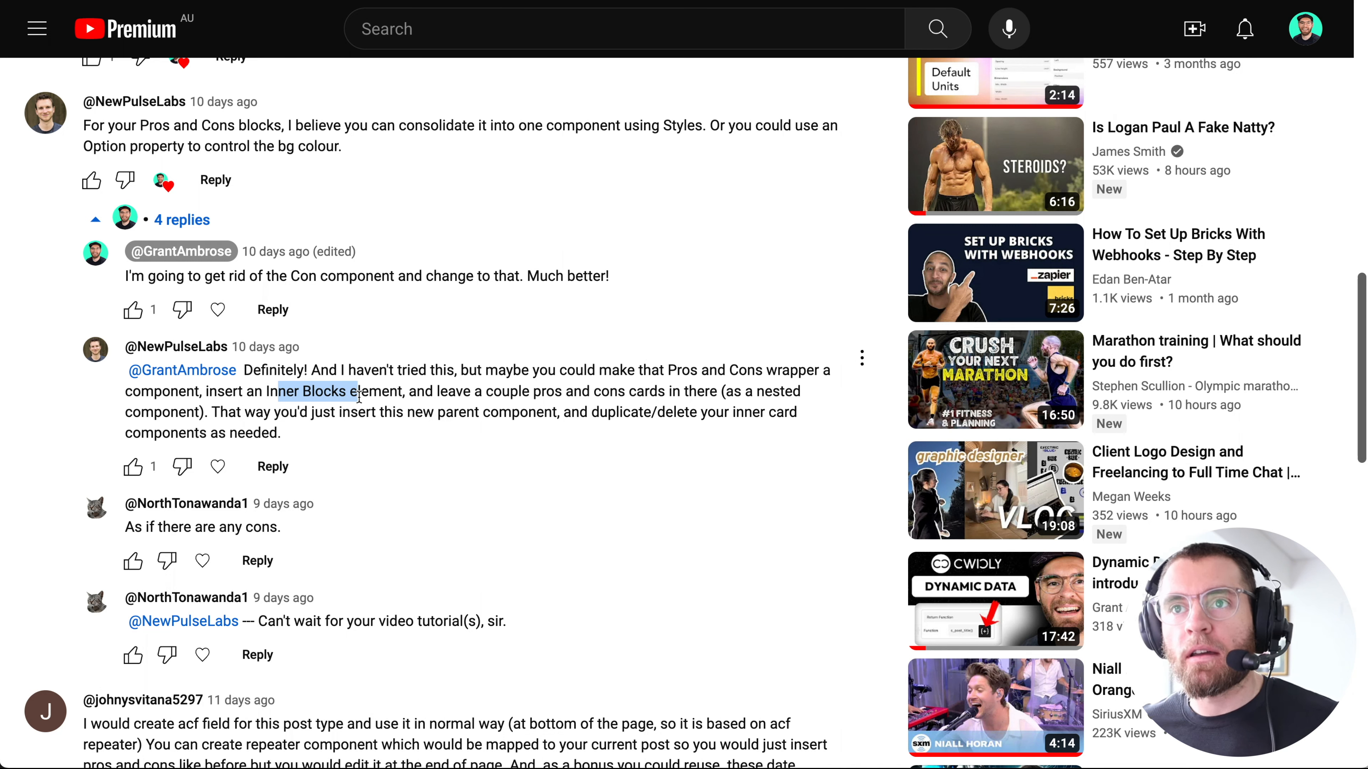
pyautogui.moveTo(683, 125); pyautogui.dragTo(668, 125)
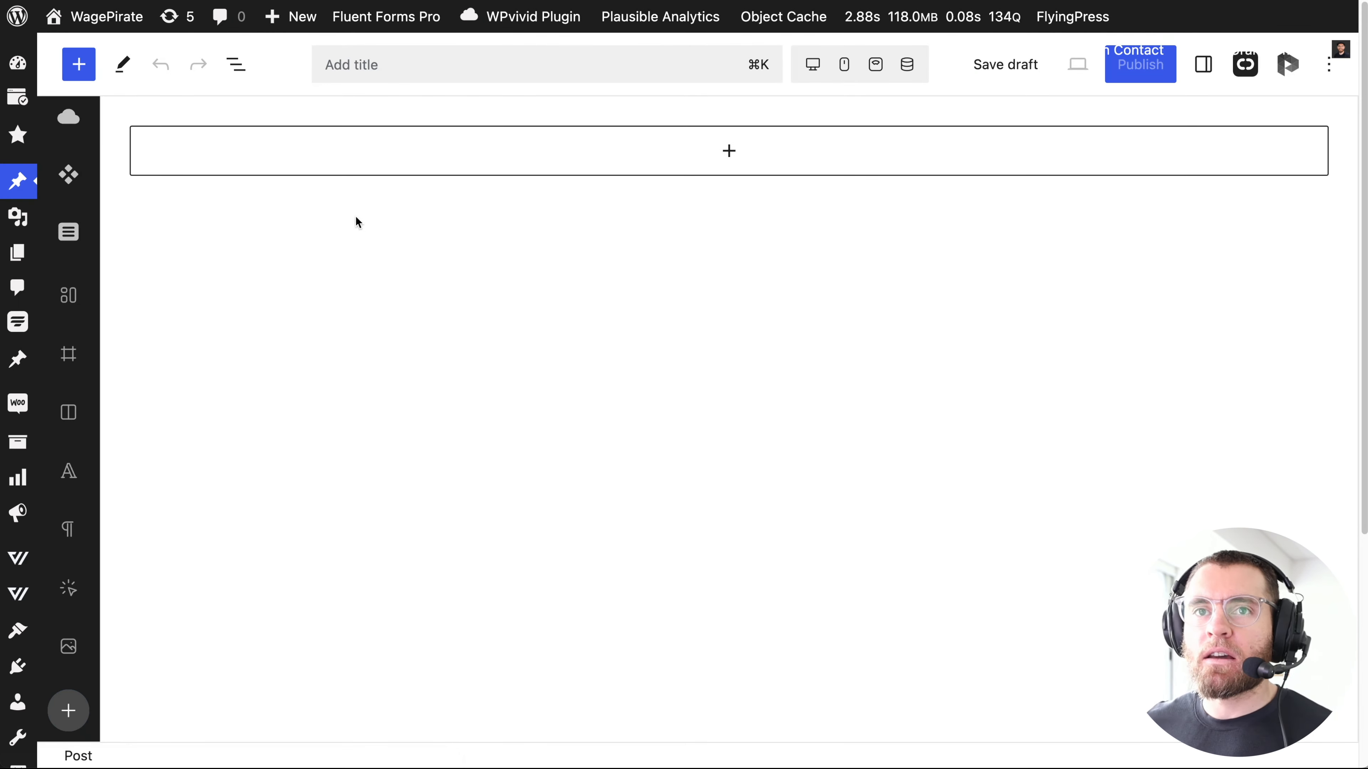
# Step: Insert a Pro component in the new post, with the heading "You can create Components" and placeholder paragraph text
pyautogui.click(69, 176)
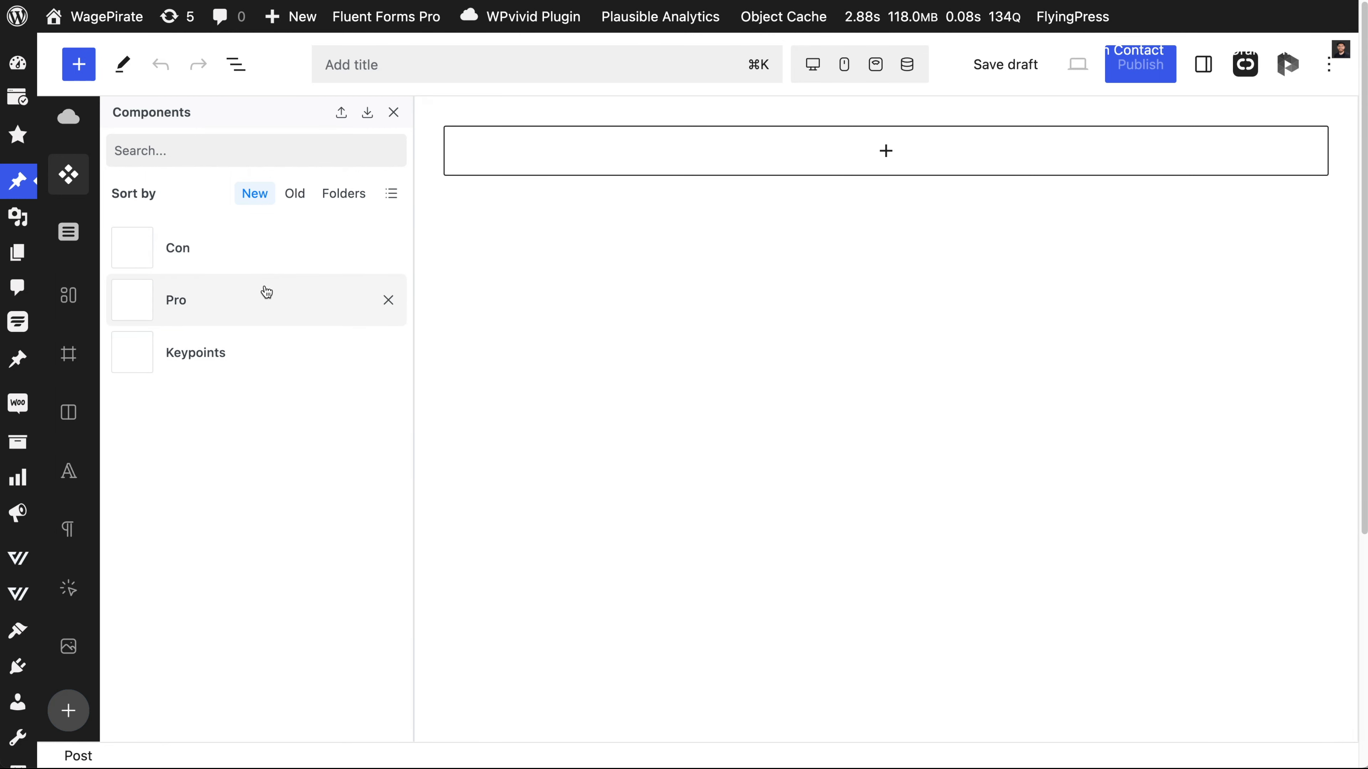
pyautogui.click(216, 300)
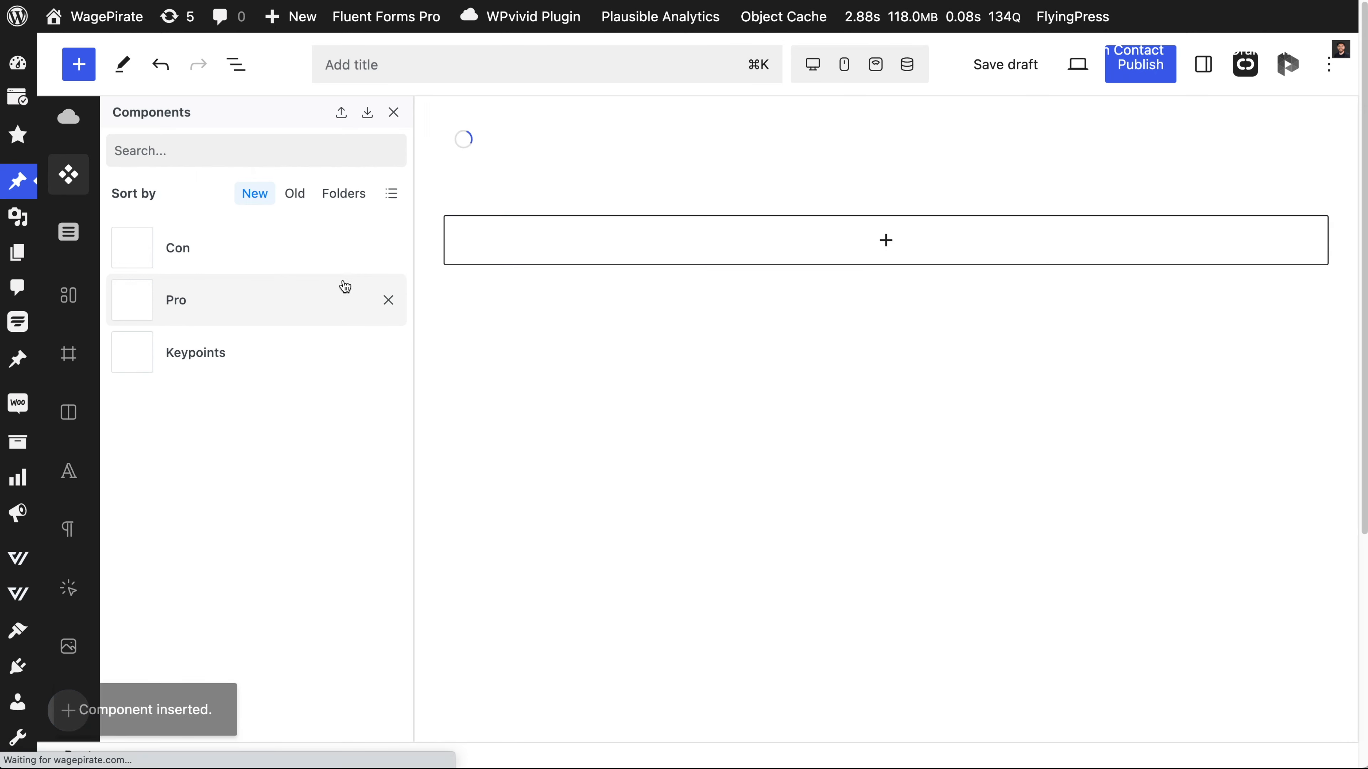
pyautogui.click(581, 182)
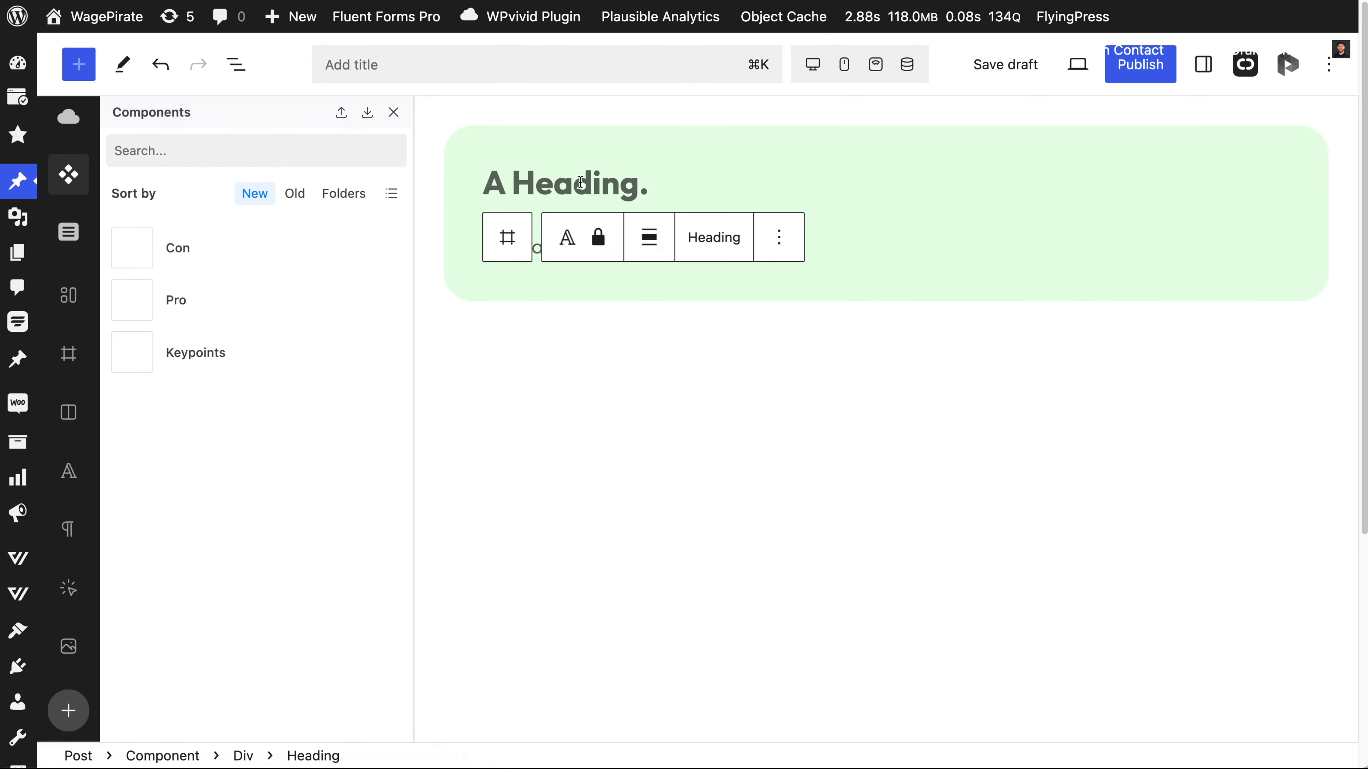
pyautogui.write('You can create Components')
pyautogui.click(865, 227)
pyautogui.click(863, 248)
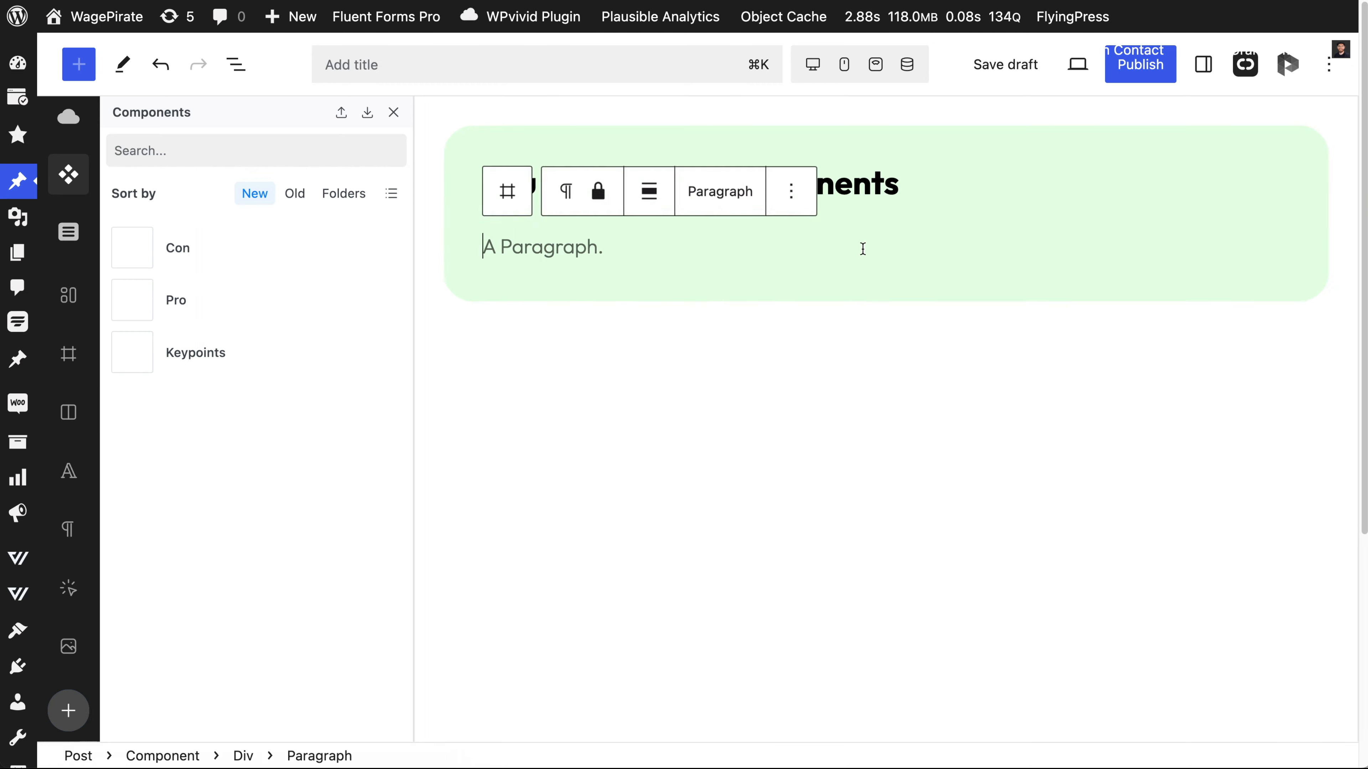
pyautogui.write('gsdf dfg dsdfhdfg hdfghfgdh dgfhfgh')
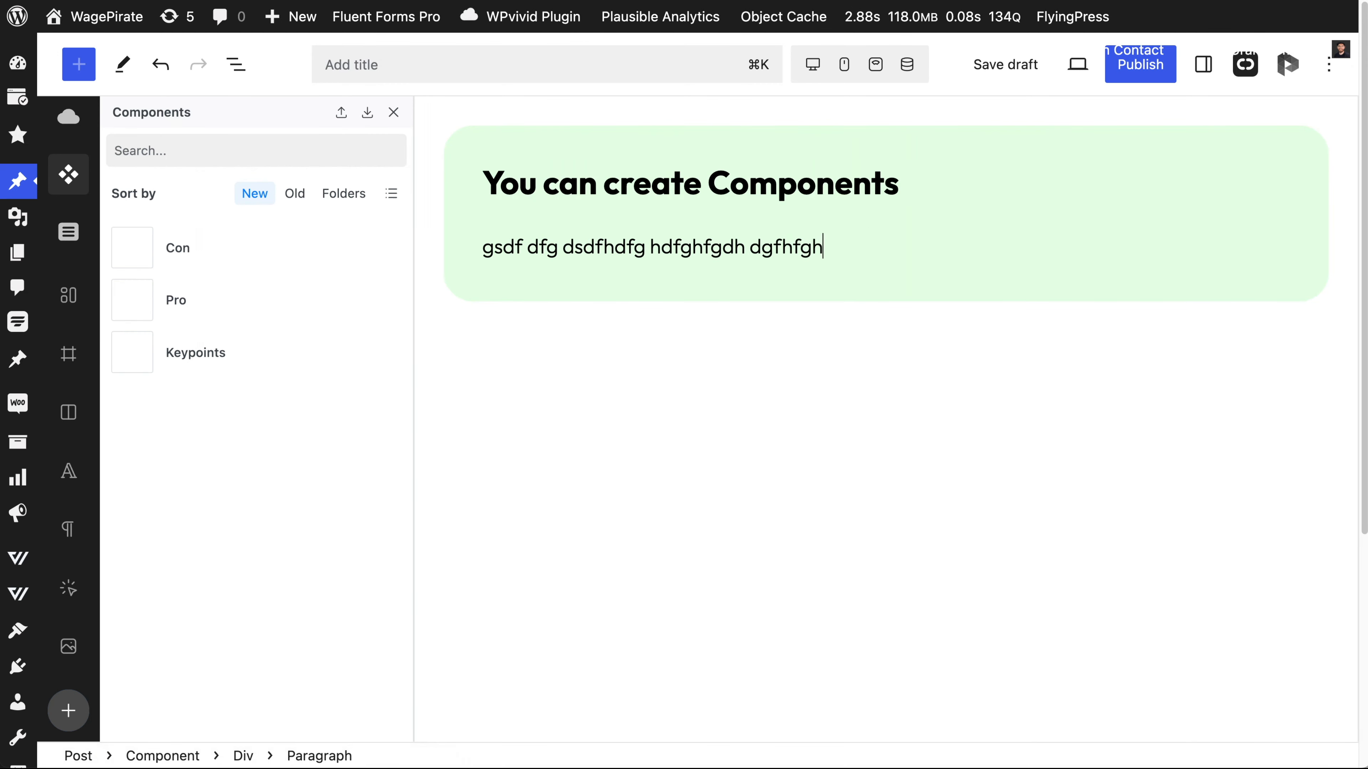
# Step: Duplicate the Pro component and set the copy's heading to "Pro 2"
pyautogui.click(857, 283)
pyautogui.click(811, 337)
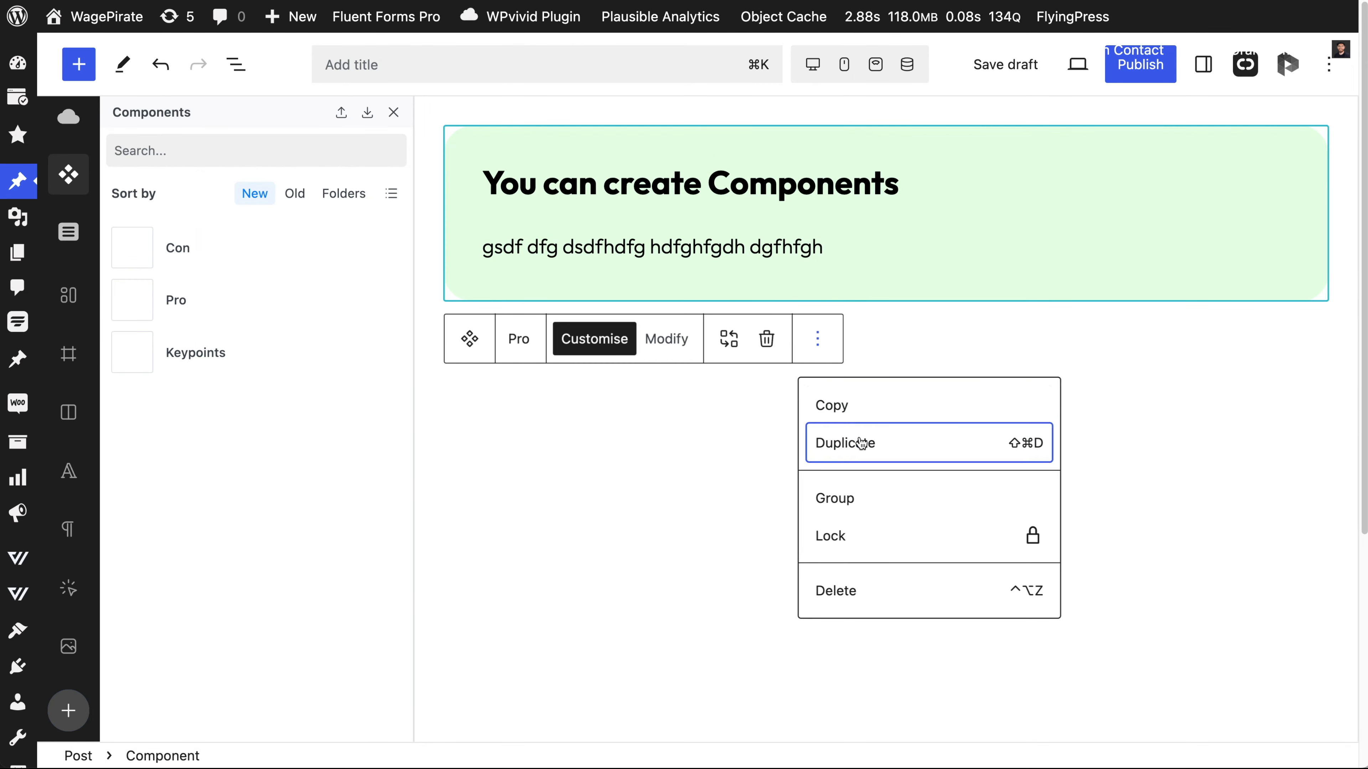
pyautogui.click(841, 442)
pyautogui.click(604, 383)
pyautogui.tripleClick(631, 393)
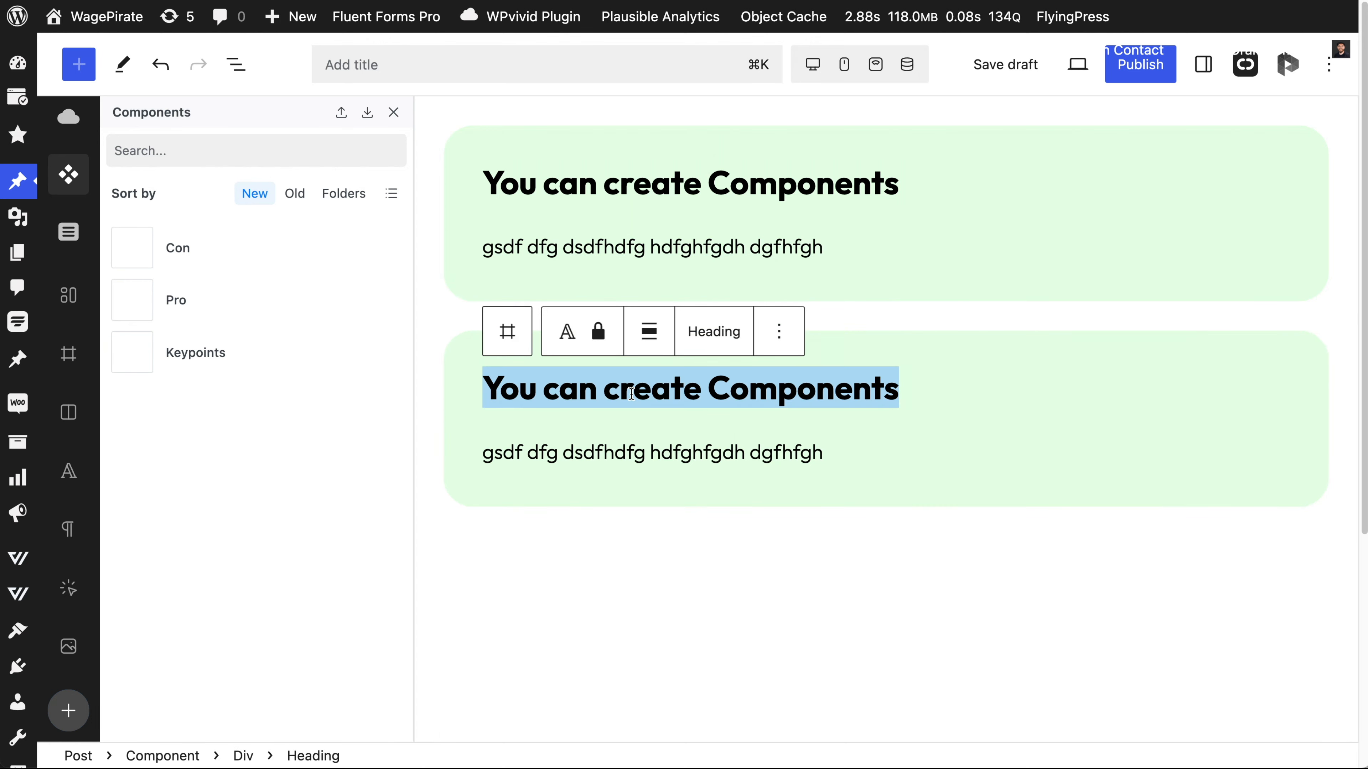
pyautogui.write('Pro 2')
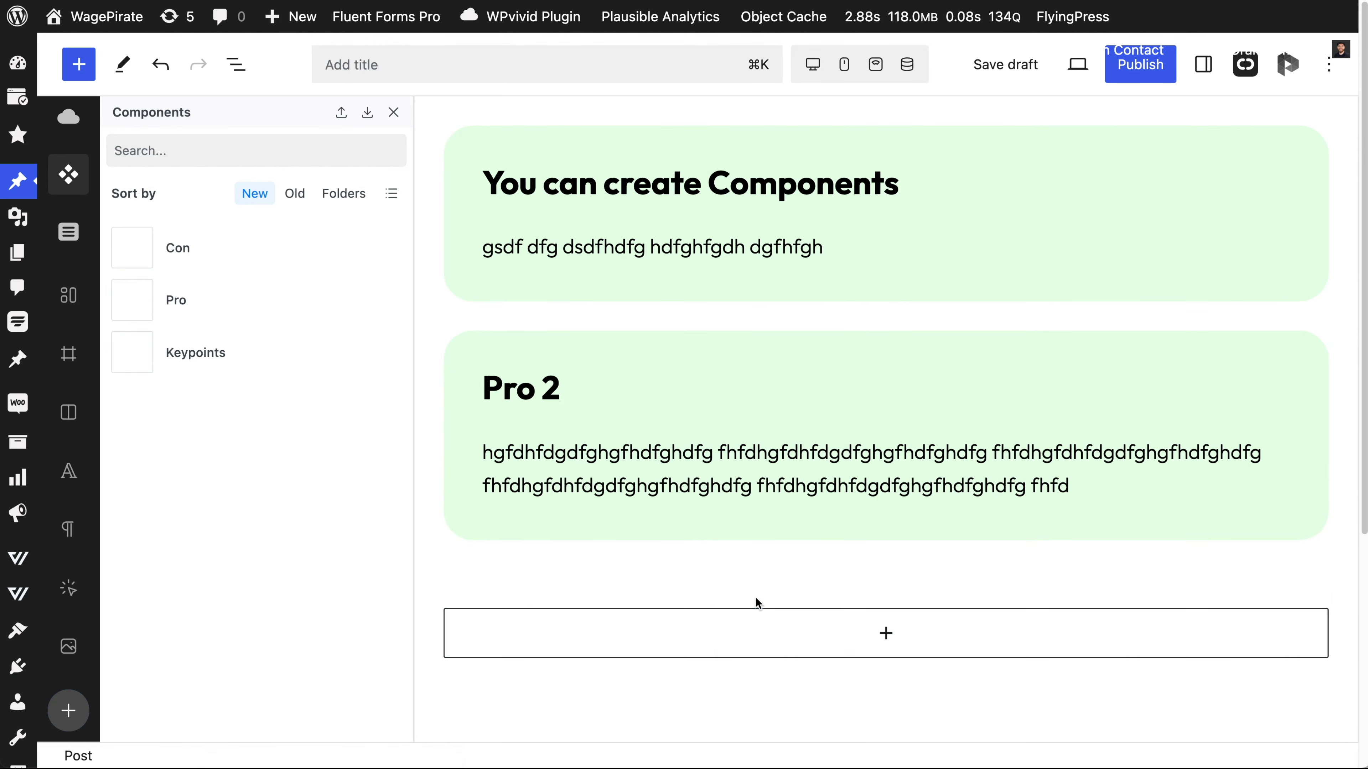
# Step: Insert a Con component headed "Con 1" and add a duplicate of it headed "New con 2"
pyautogui.click(212, 248)
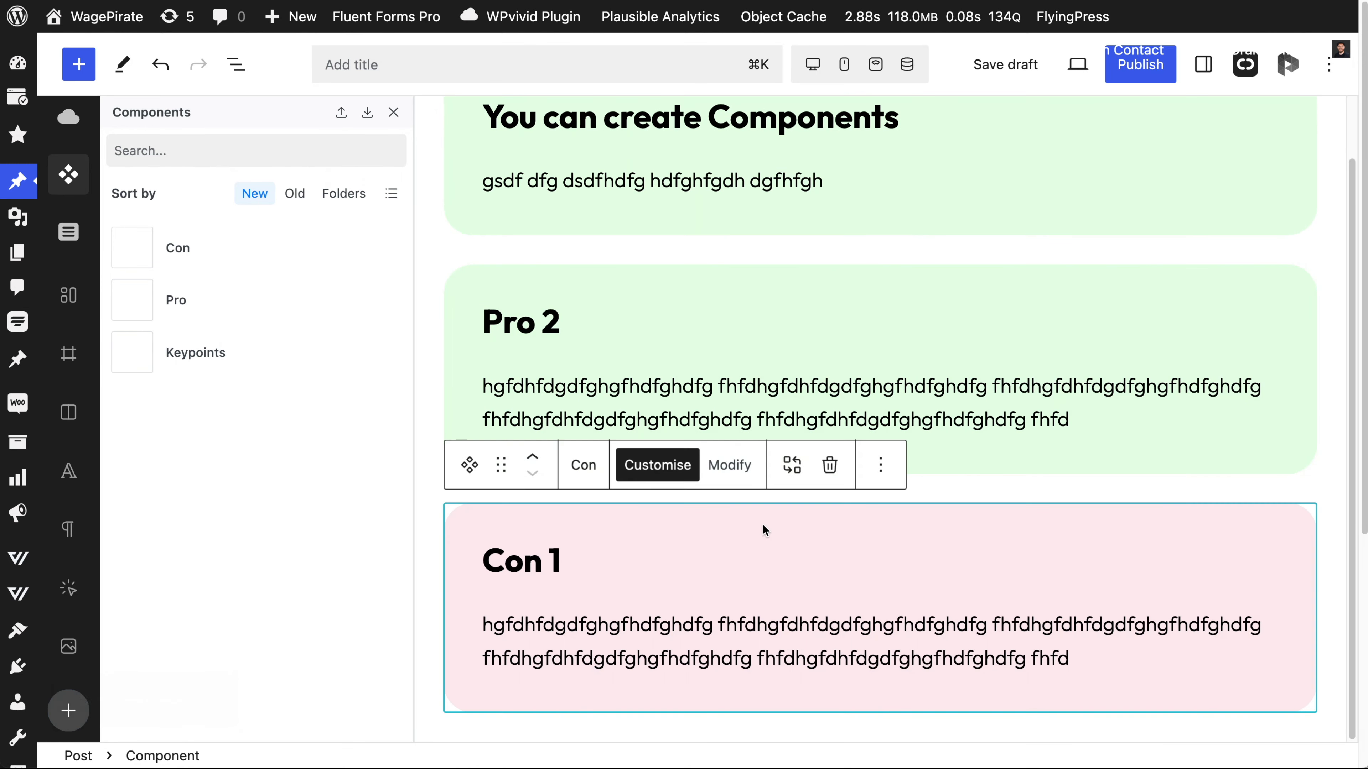
pyautogui.click(880, 464)
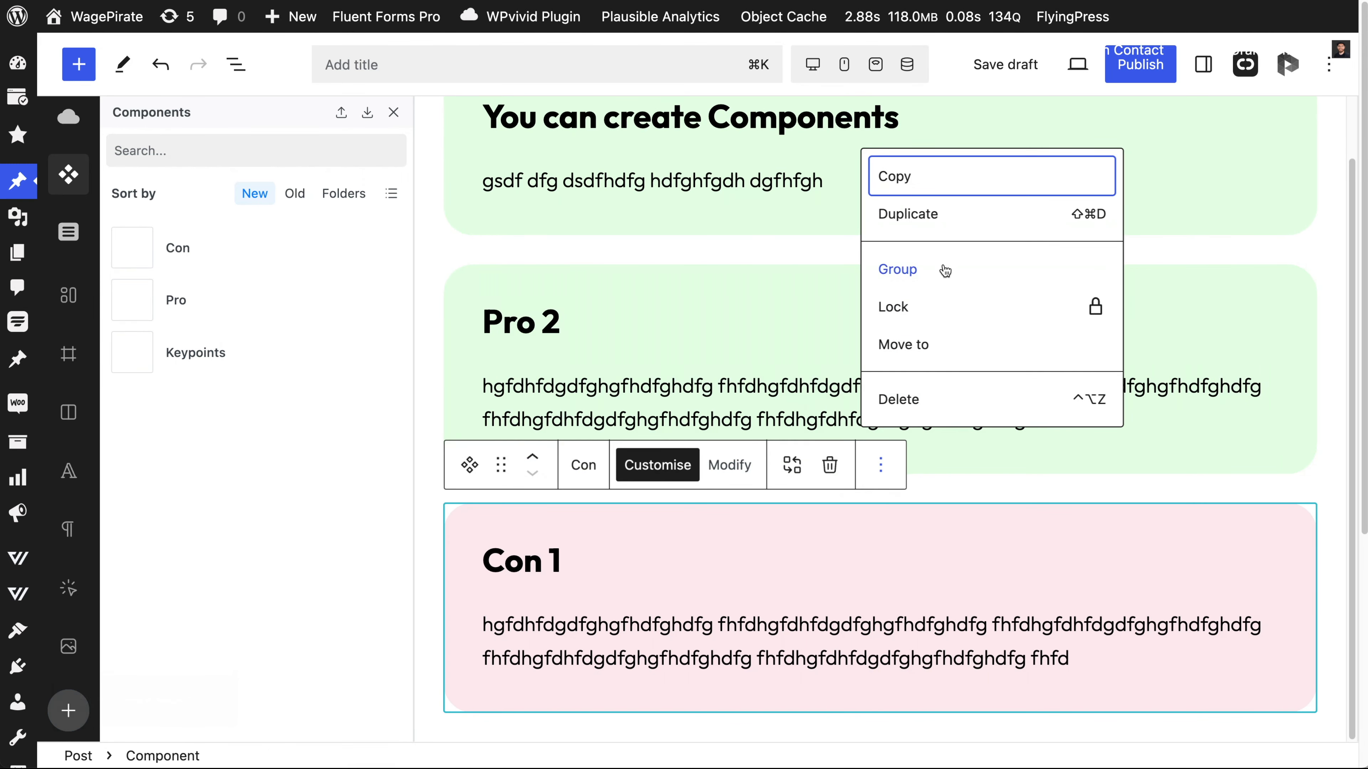
pyautogui.click(945, 228)
pyautogui.click(561, 560)
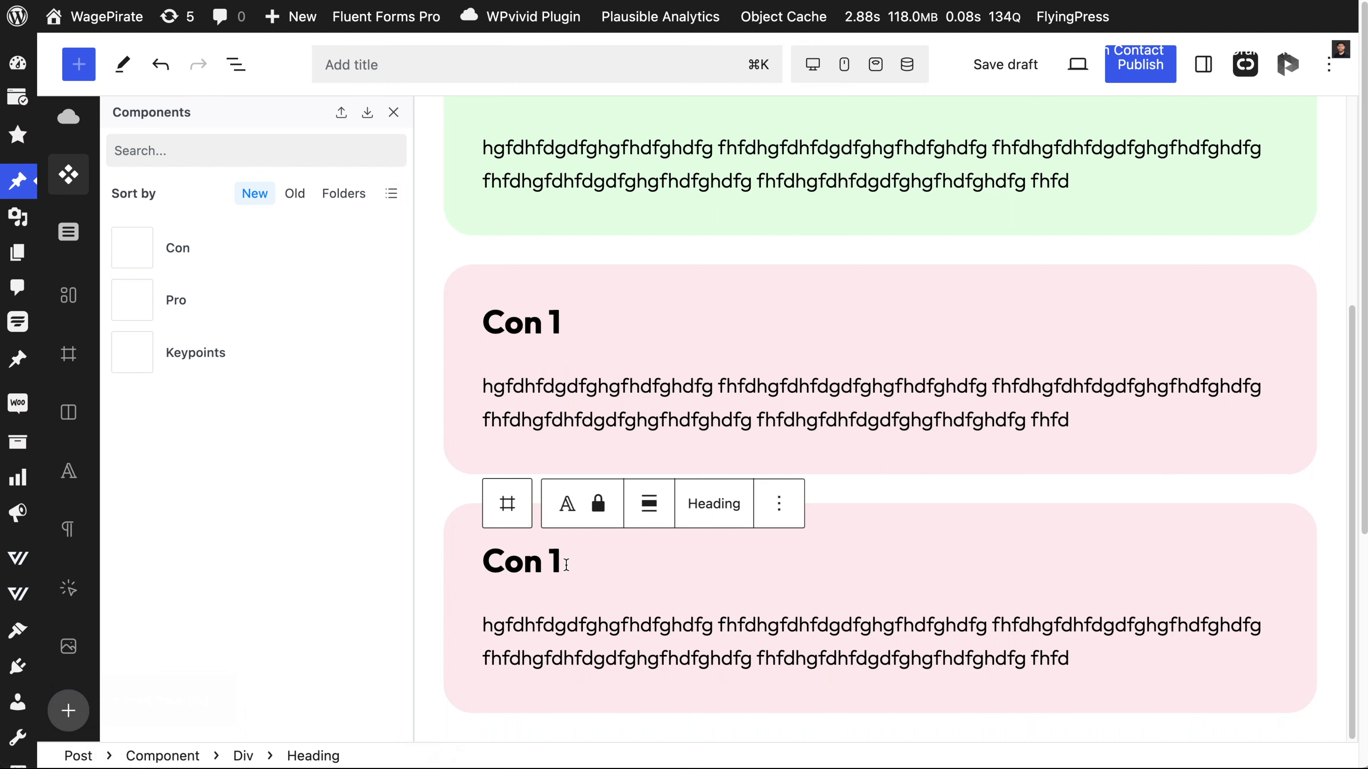
pyautogui.press('super+a')
pyautogui.write('New cony 2')
pyautogui.press('BackSpace')
pyautogui.press('BackSpace')
pyautogui.press('BackSpace')
pyautogui.press('BackSpace')
pyautogui.press('BackSpace')
pyautogui.press('BackSpace')
pyautogui.write('con 2')
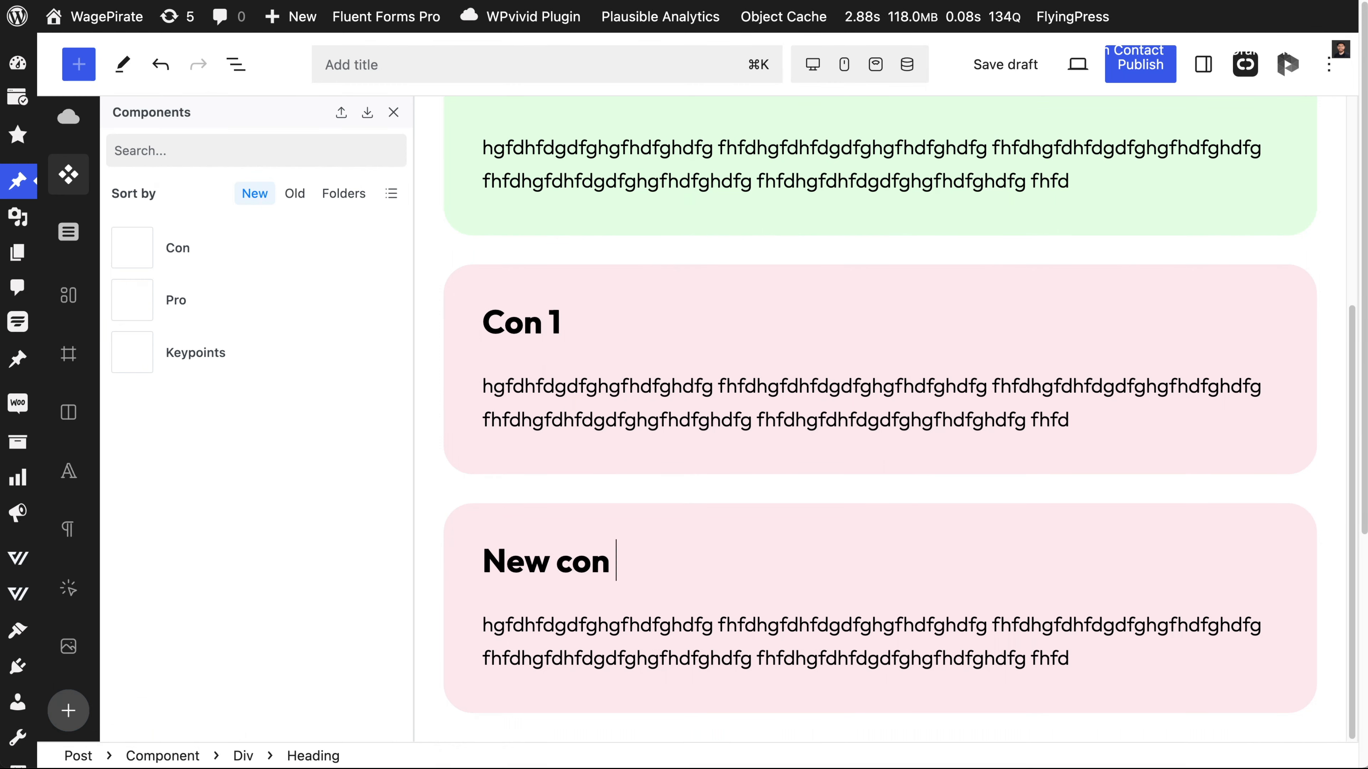
# Step: Publish the post privately as "My test Components" and review its pro and con cards on the live page
pyautogui.click(1149, 78)
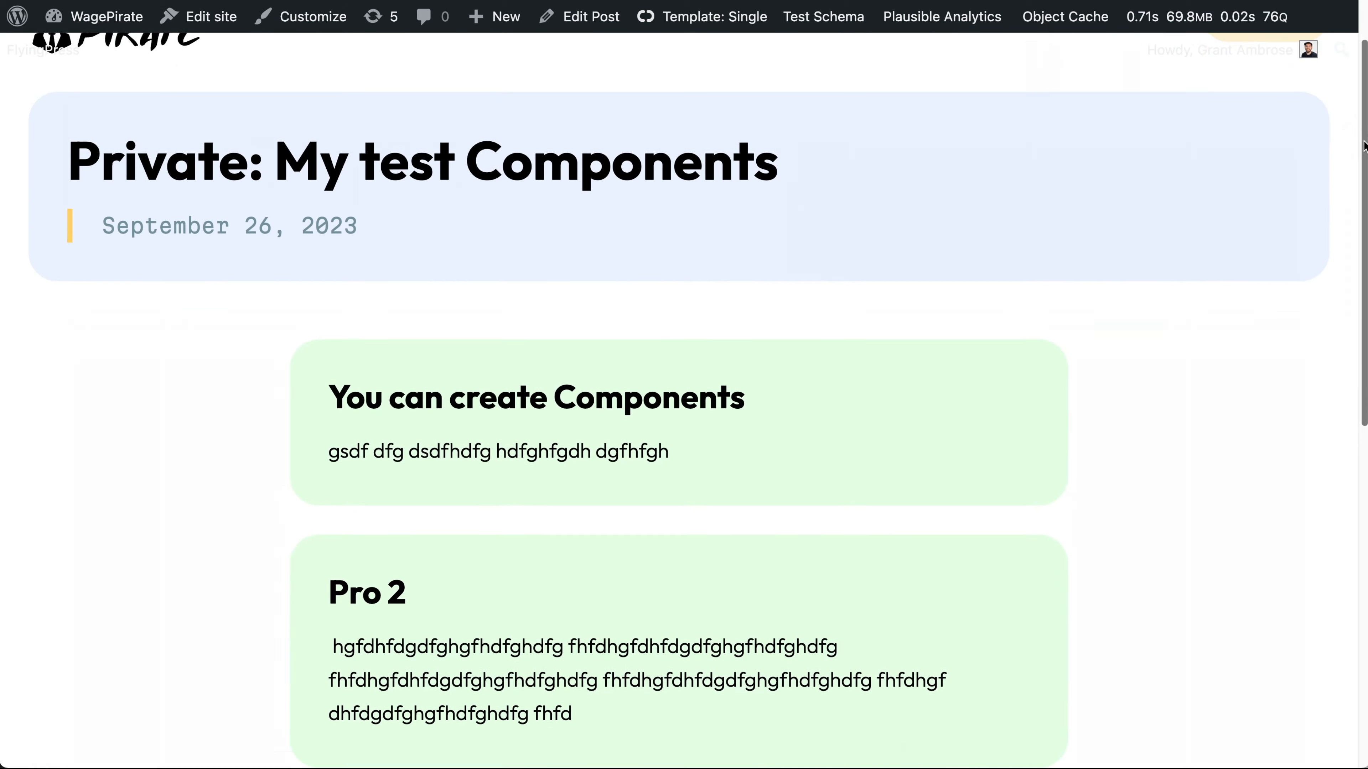
pyautogui.scroll(-9, 678, 398)
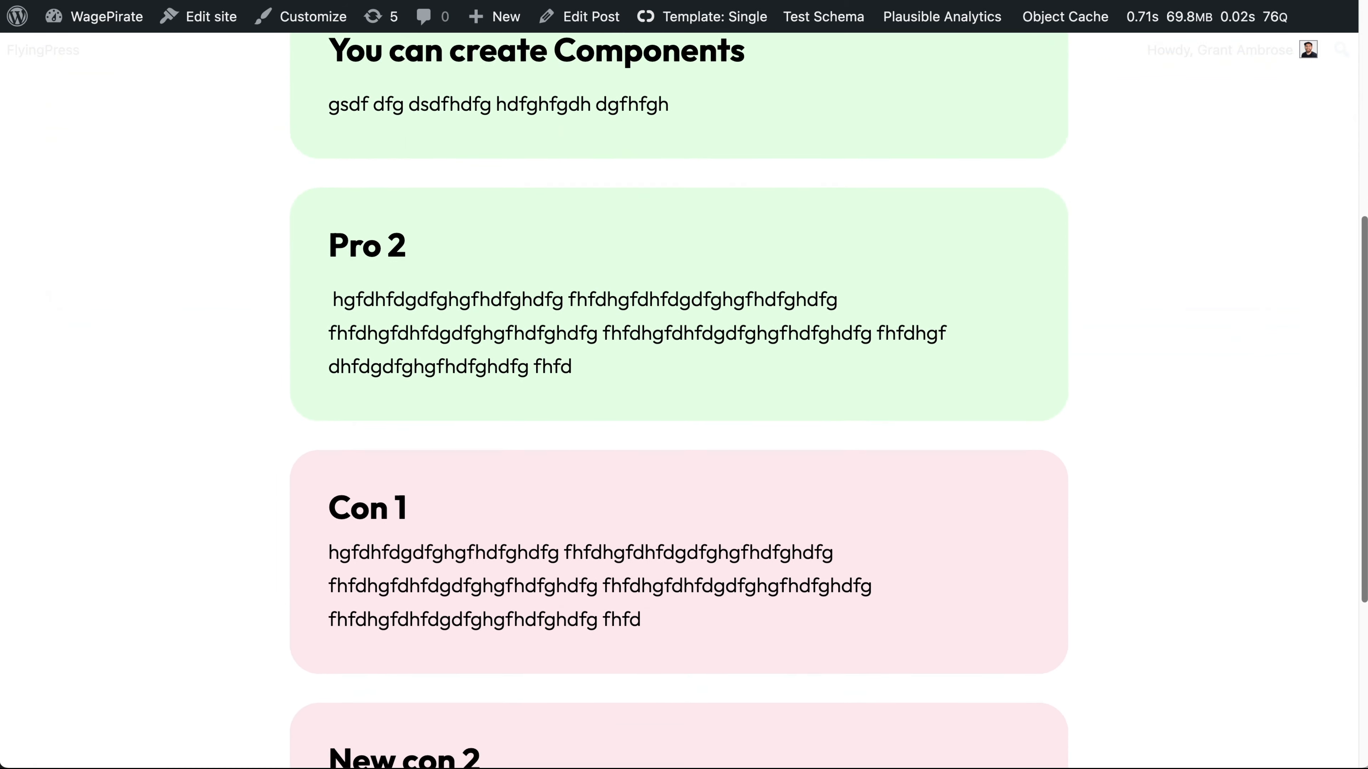
pyautogui.scroll(-3, 678, 399)
pyautogui.scroll(8, 678, 398)
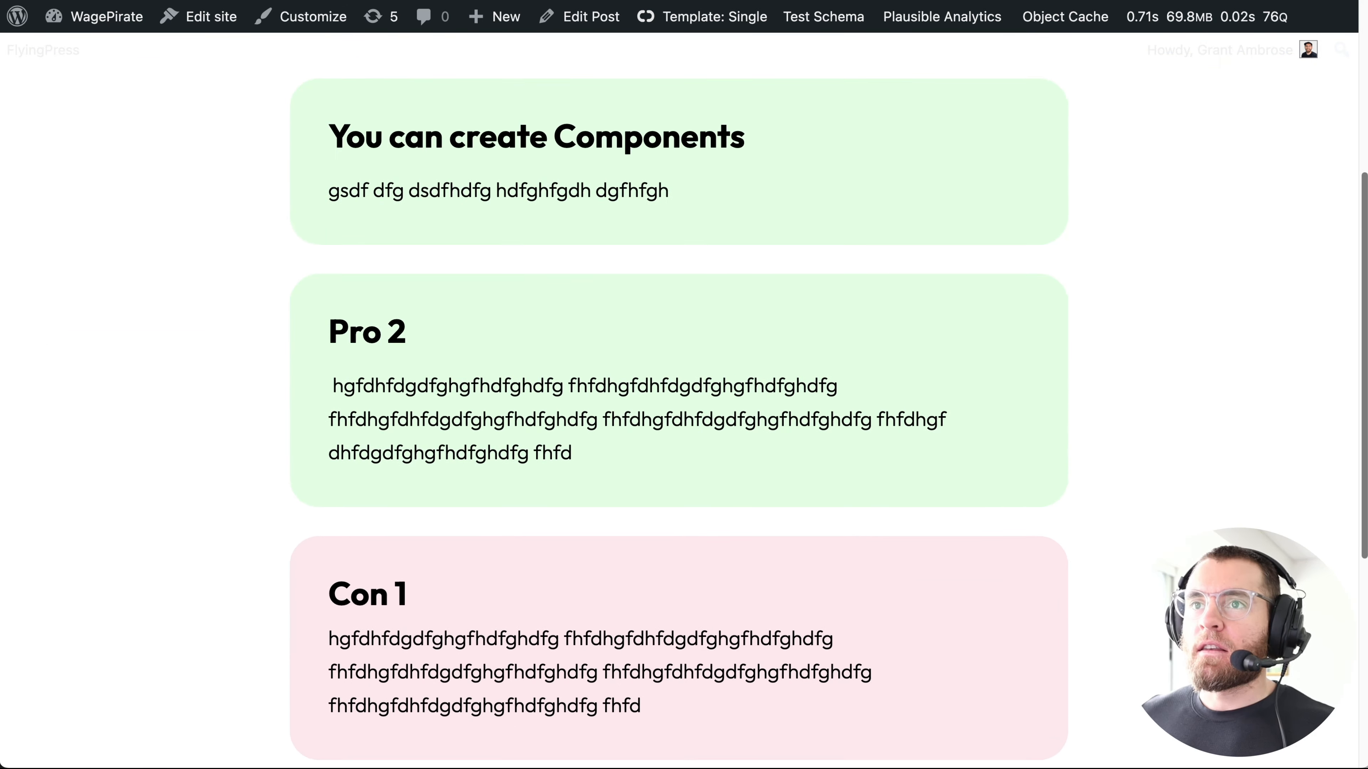
pyautogui.scroll(-1, 1070, 357)
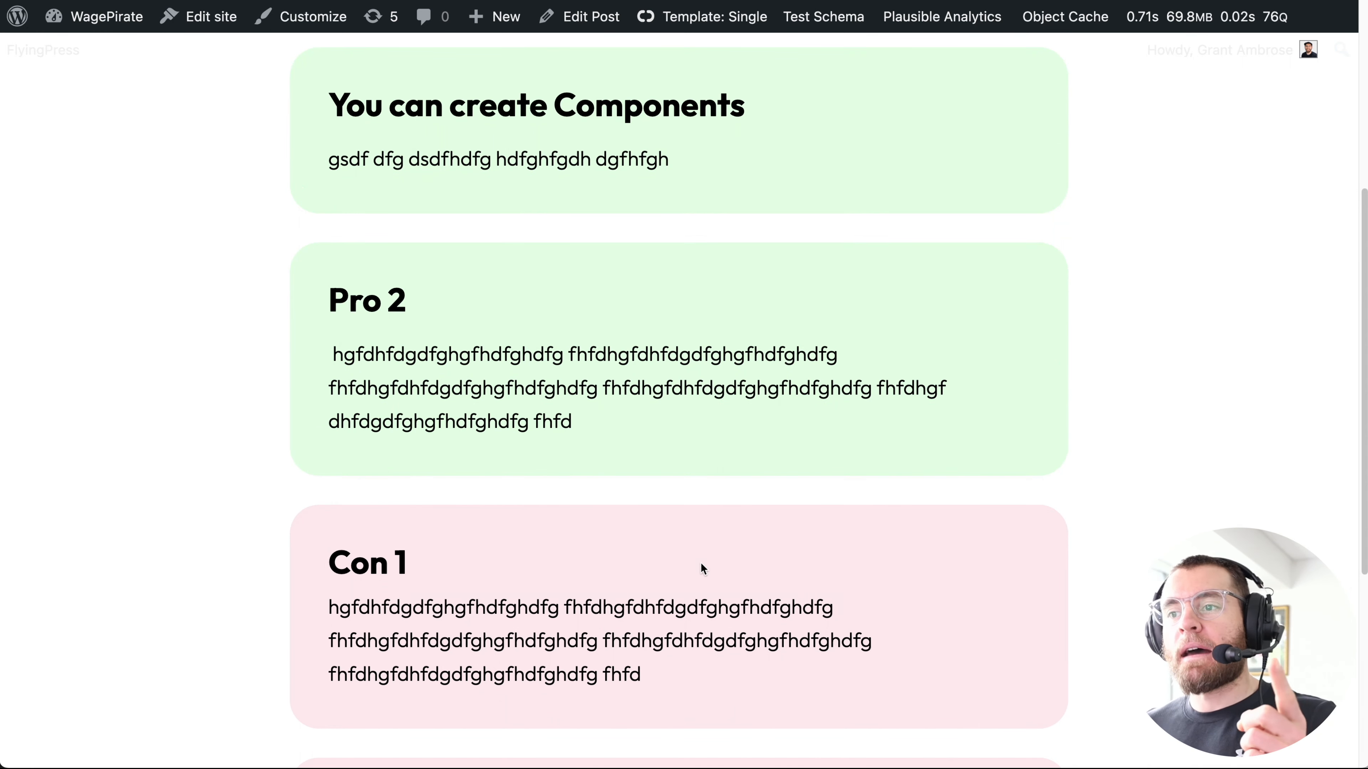
pyautogui.scroll(-3, 1147, 493)
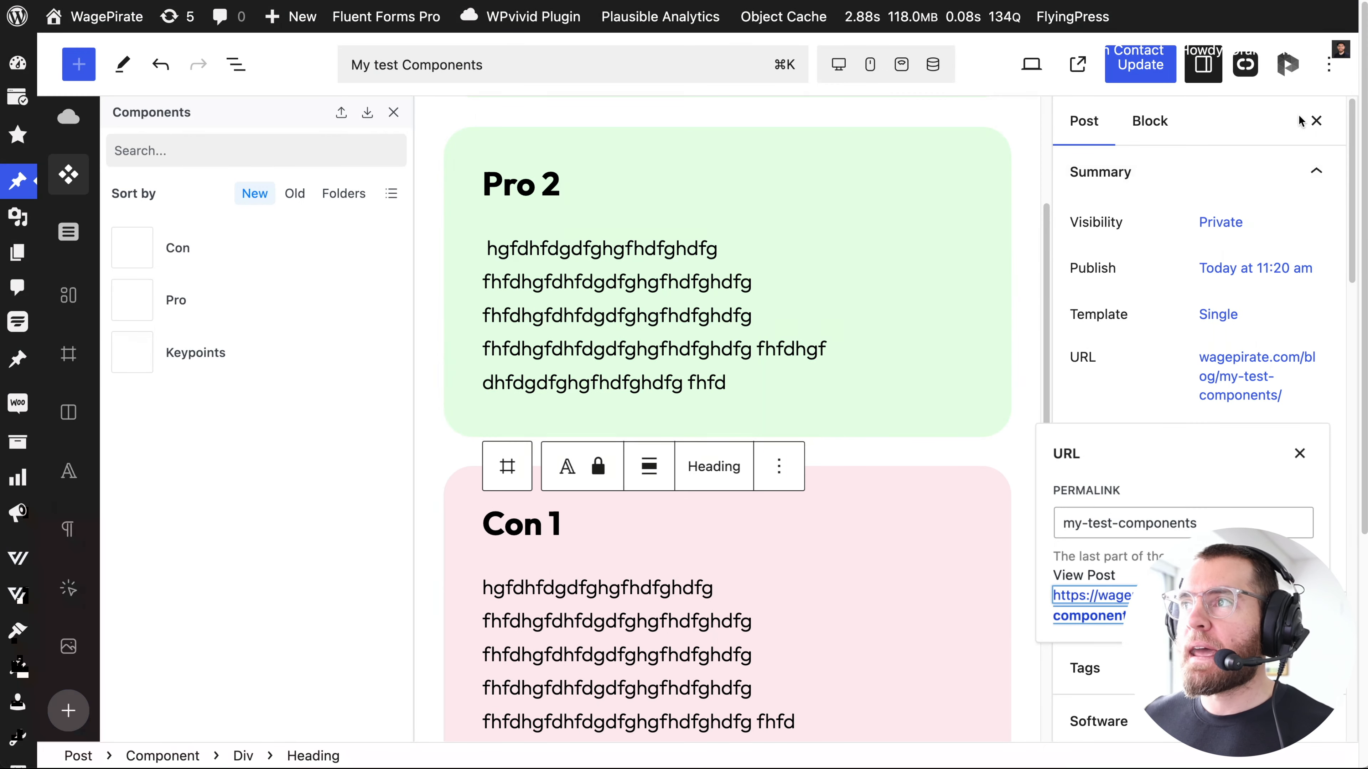
# Step: Compare the post's component structure in the Navigator and List View, and examine the context options of a Con component
pyautogui.hotkey('ctrl', 'shift', ',')
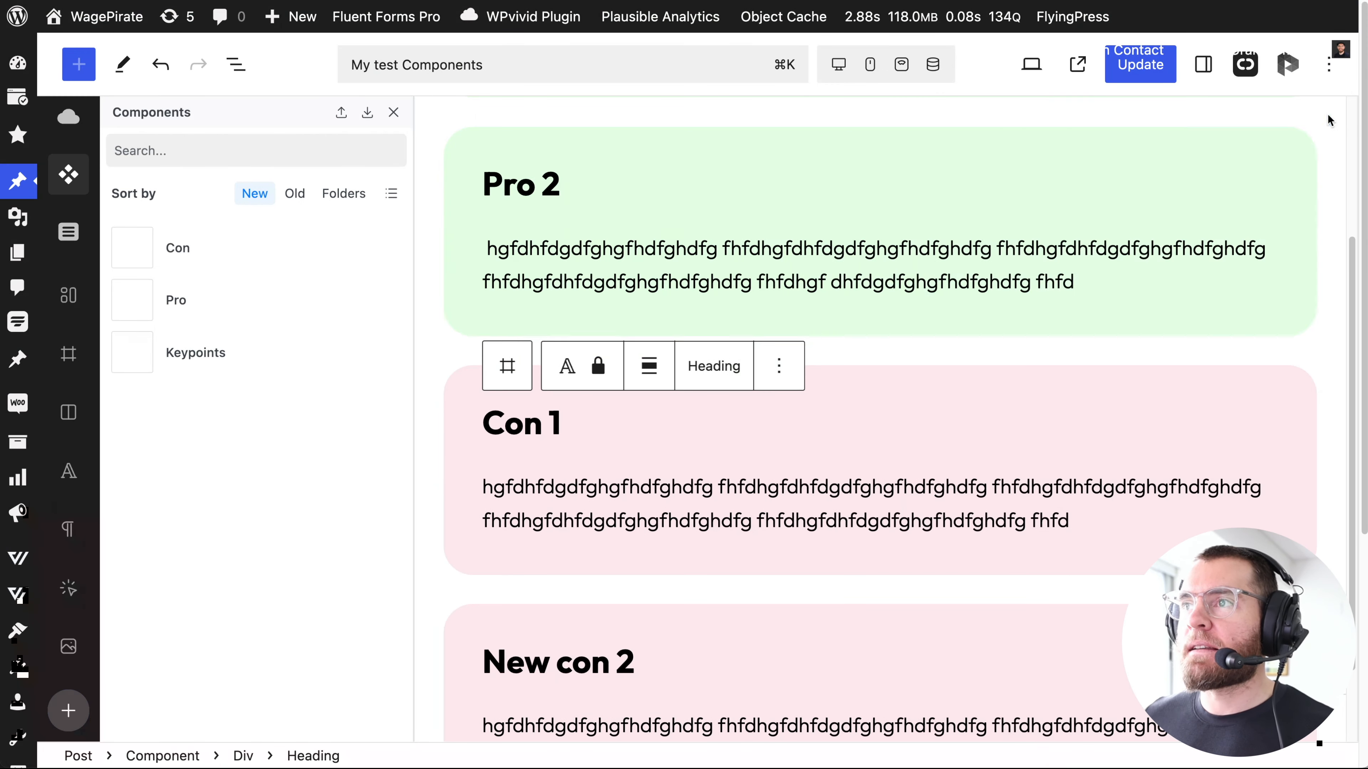
pyautogui.scroll(4, 607, 258)
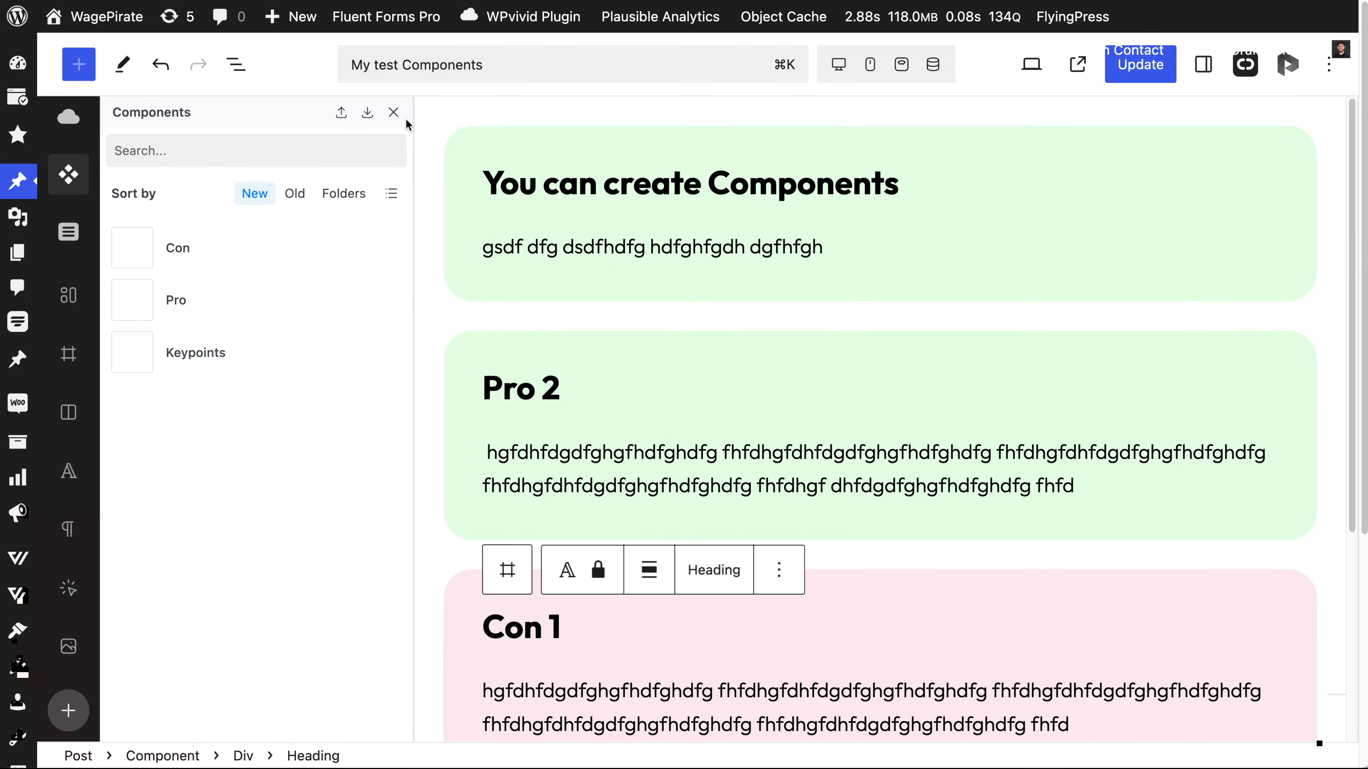
pyautogui.click(393, 114)
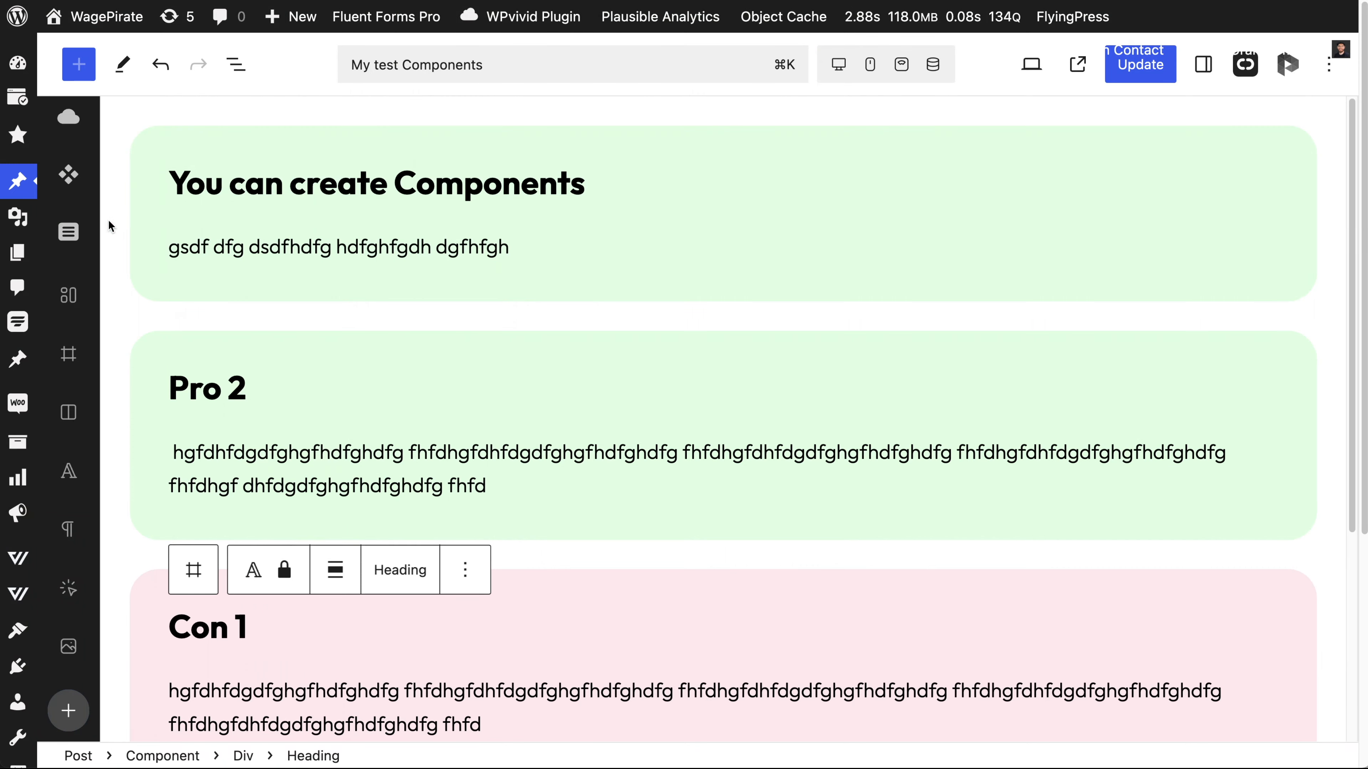
pyautogui.click(69, 233)
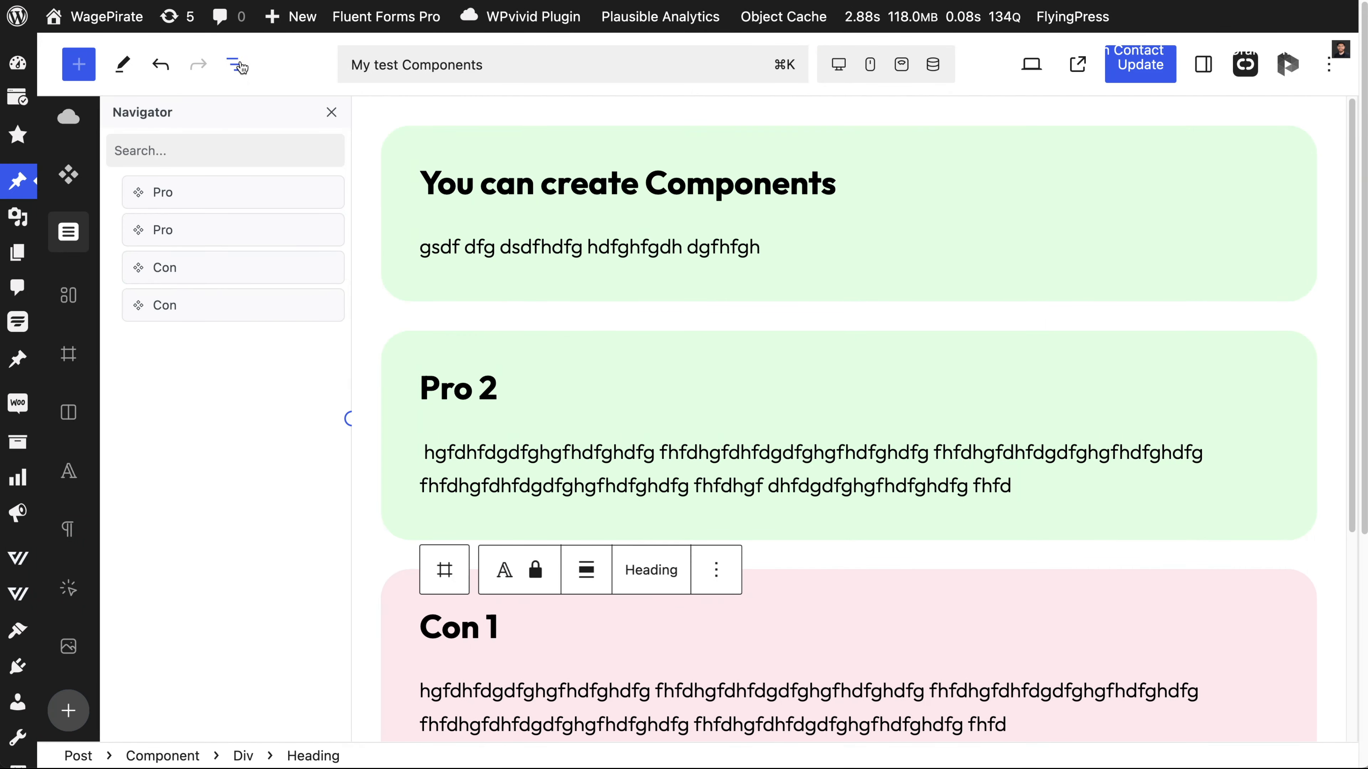
pyautogui.click(251, 68)
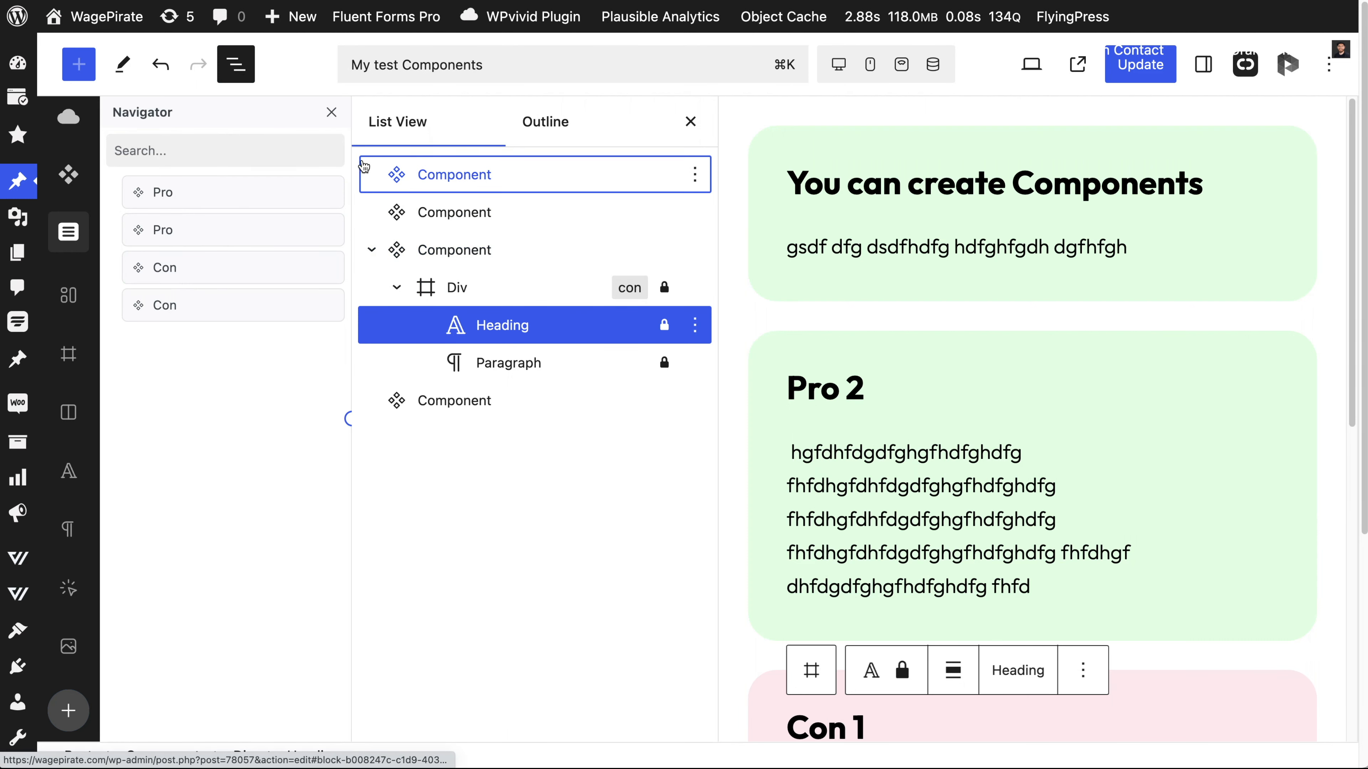
pyautogui.click(239, 74)
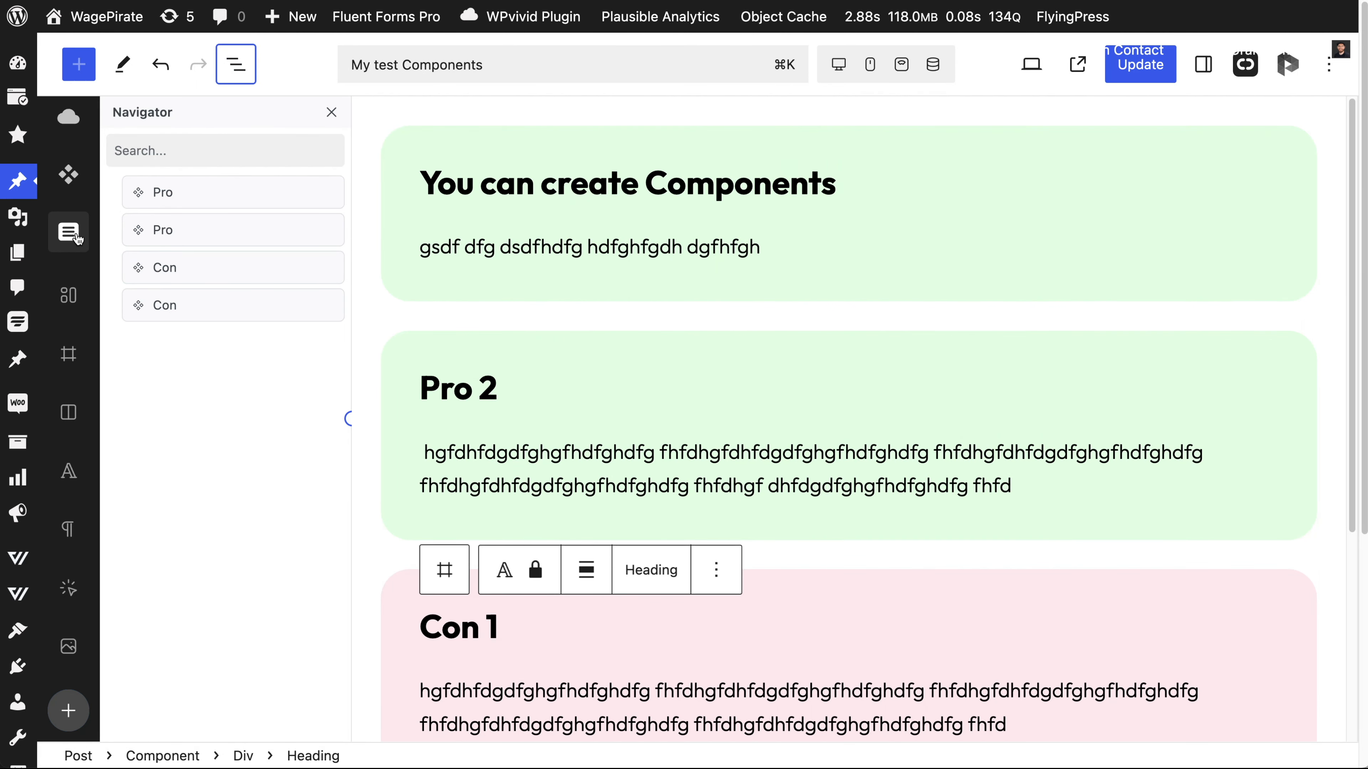
pyautogui.rightClick(192, 273)
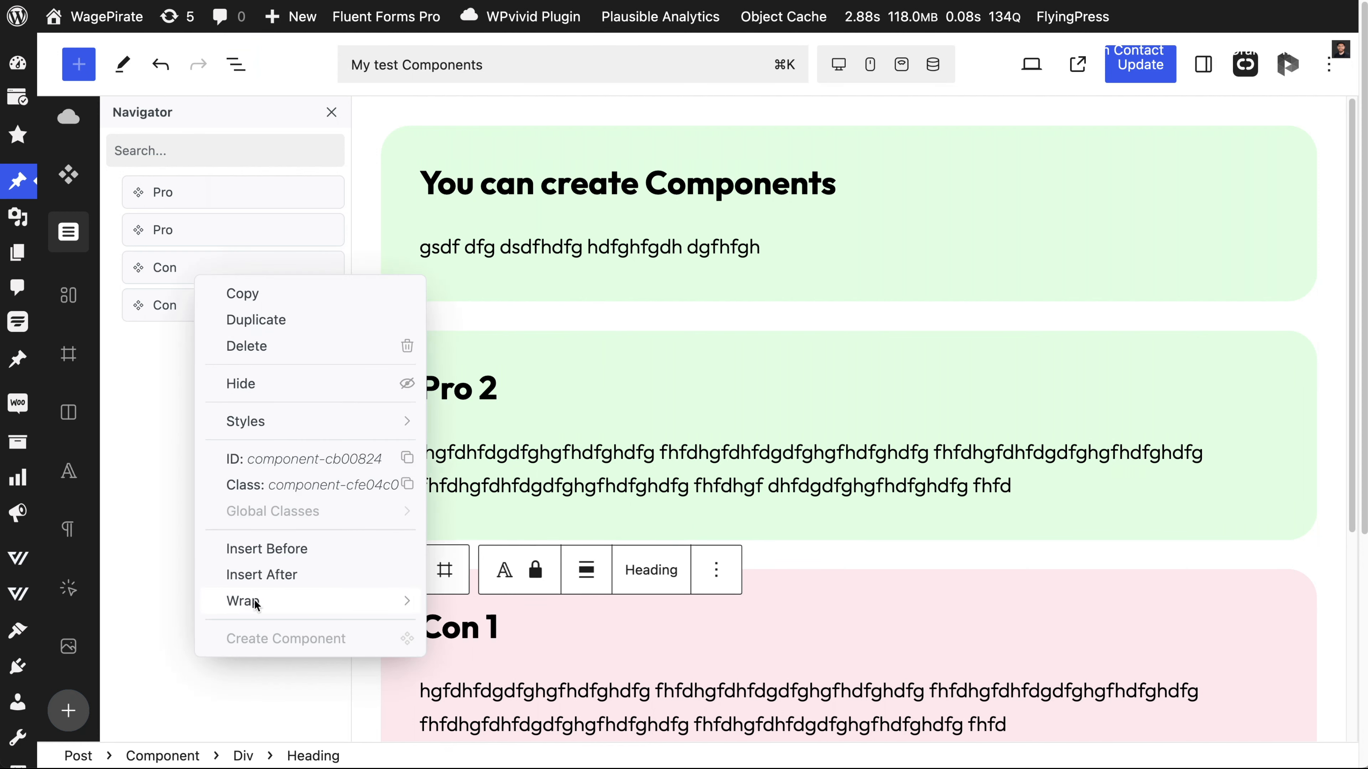
pyautogui.click(163, 560)
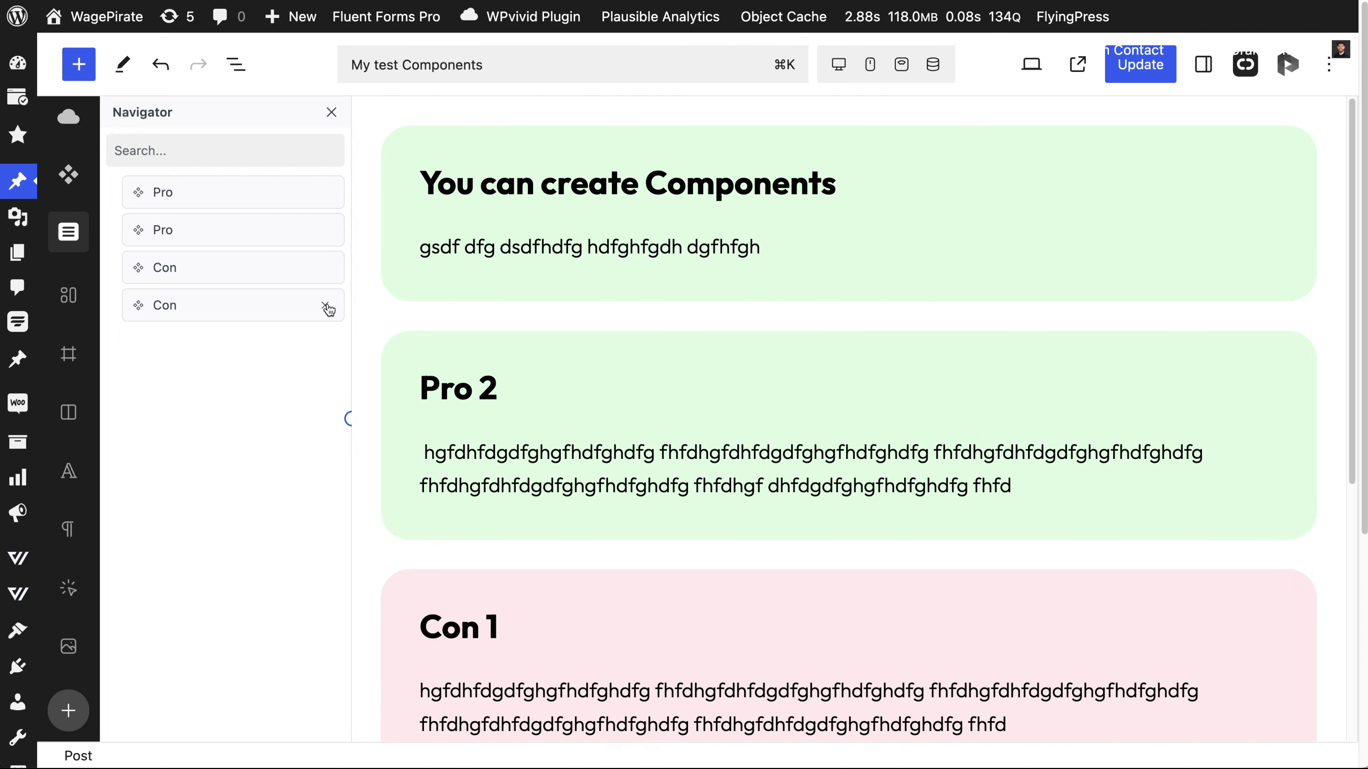
# Step: Delete both Con components and the second Pro component from the post
pyautogui.click(325, 306)
pyautogui.click(326, 268)
pyautogui.click(325, 230)
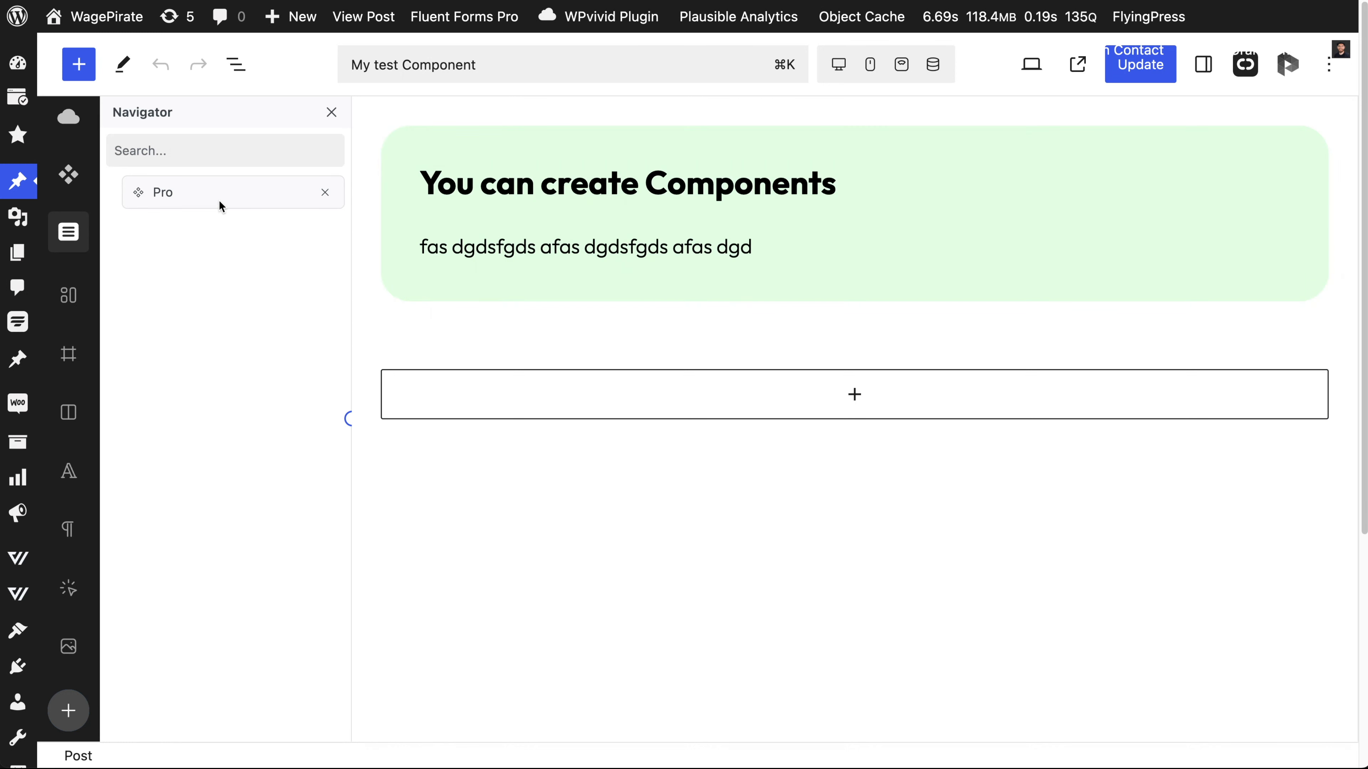
# Step: Switch the Pro component to Modify mode and paste a copy of its inner pro div below the component
pyautogui.click(184, 192)
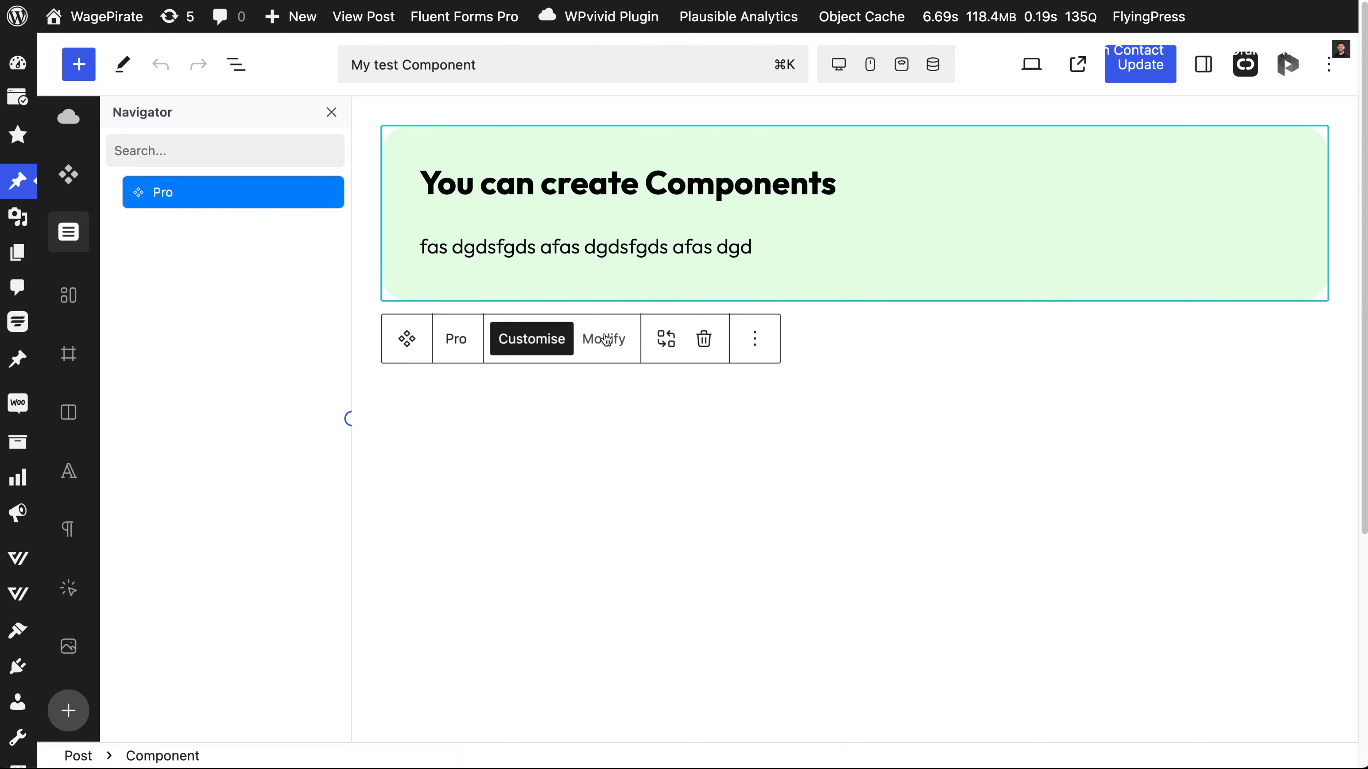
pyautogui.click(606, 339)
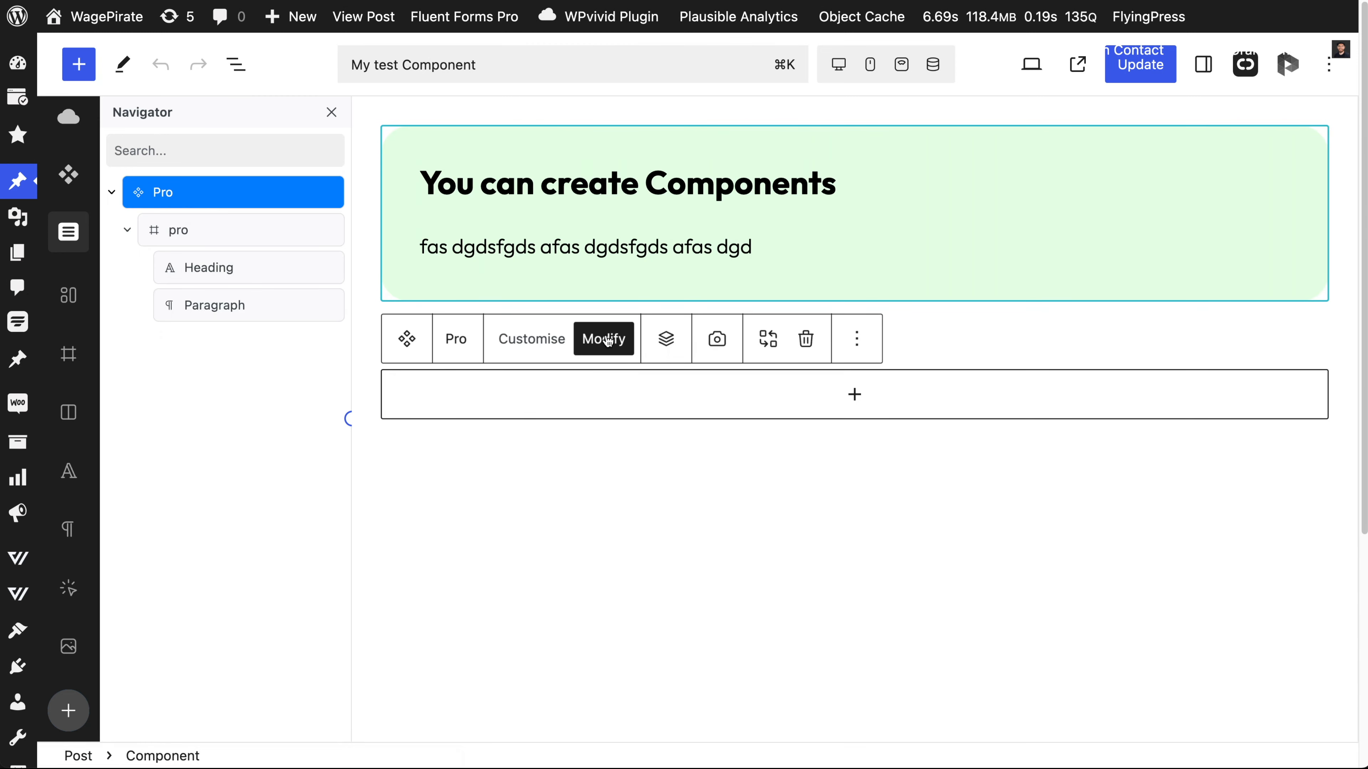
pyautogui.click(225, 236)
pyautogui.press('super+c')
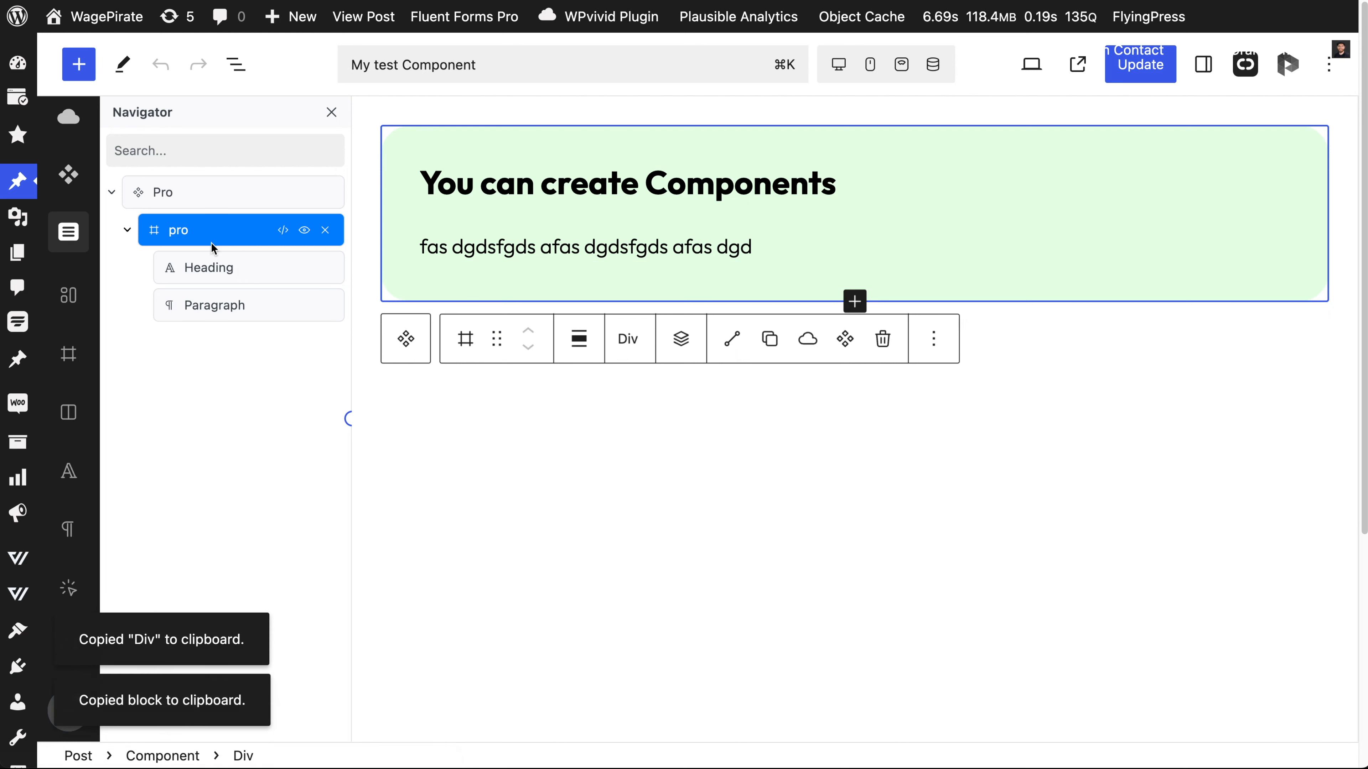
pyautogui.press('super+v')
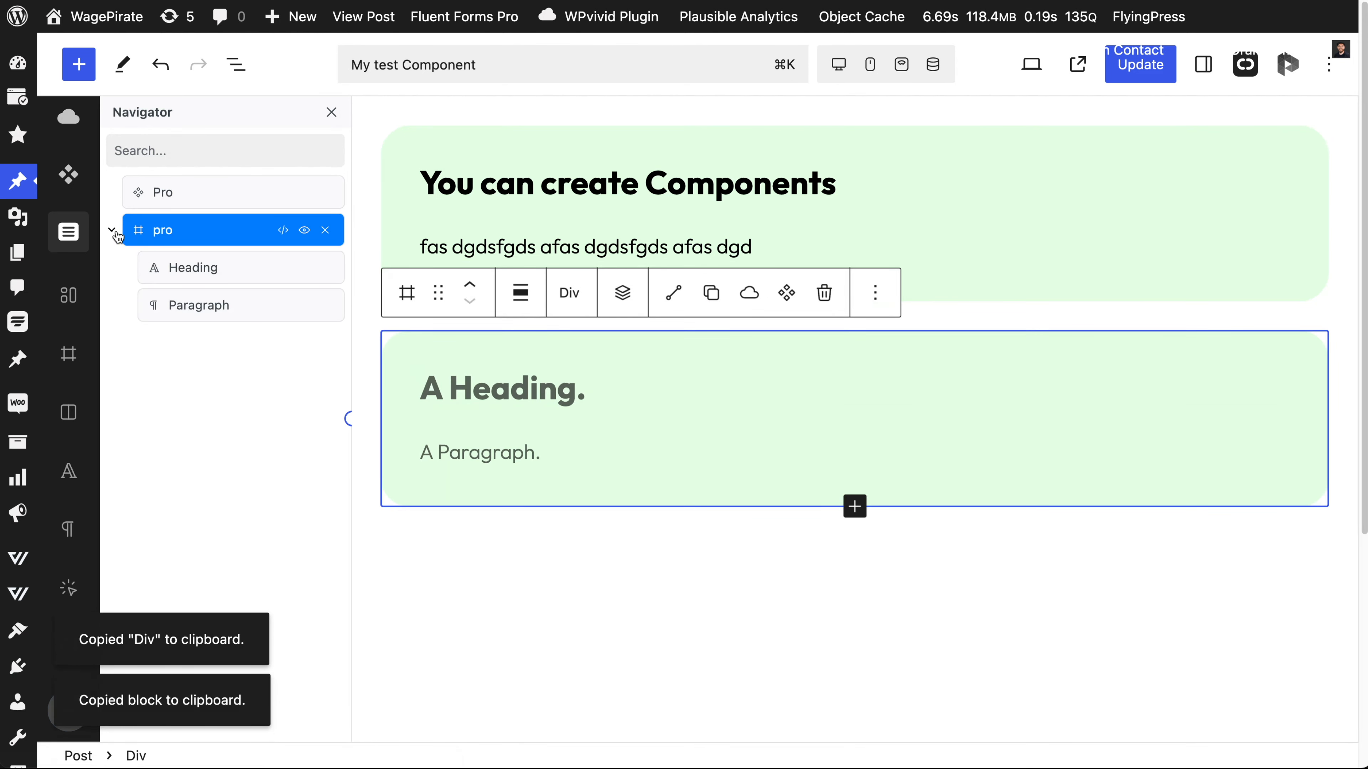
pyautogui.click(177, 231)
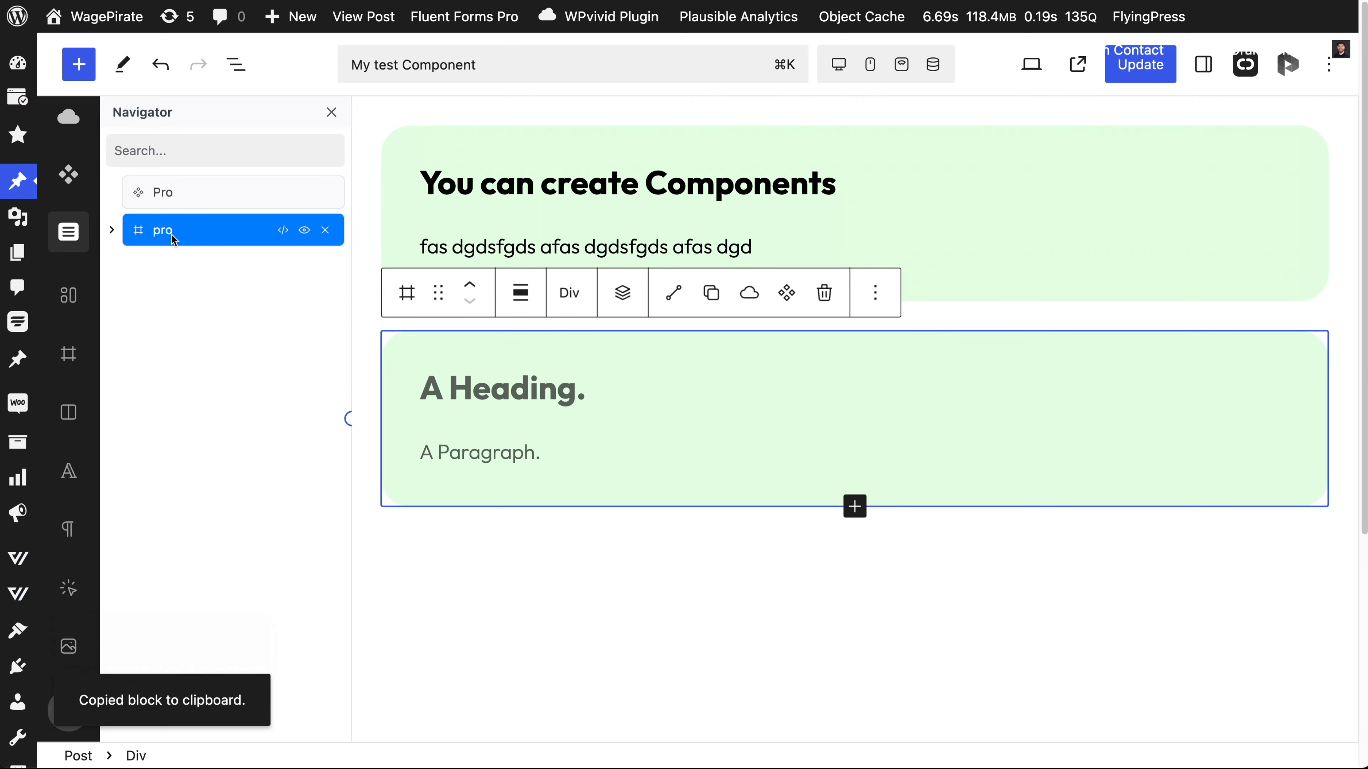
# Step: Delete the Pro component from the post and rename the remaining pro div as pro-con
pyautogui.click(187, 198)
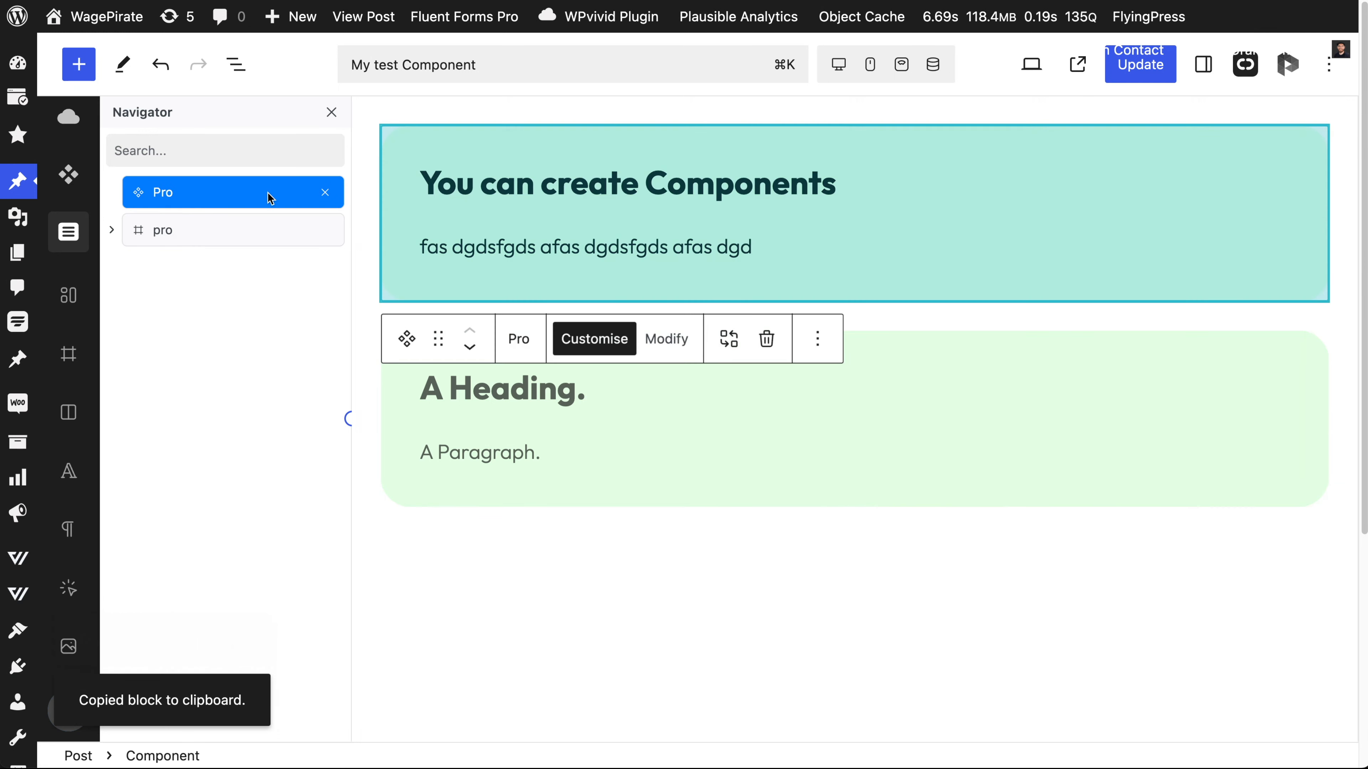
pyautogui.click(326, 193)
pyautogui.doubleClick(155, 195)
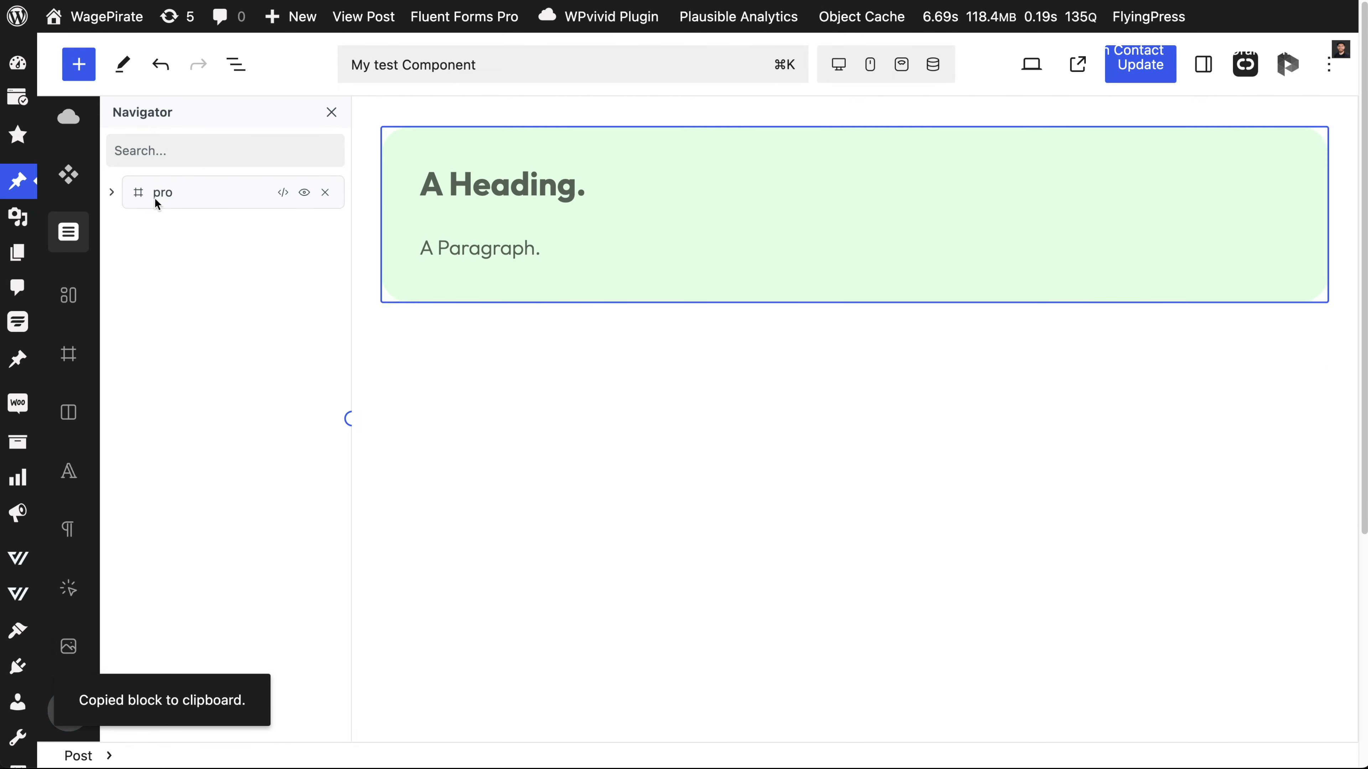
pyautogui.write('car')
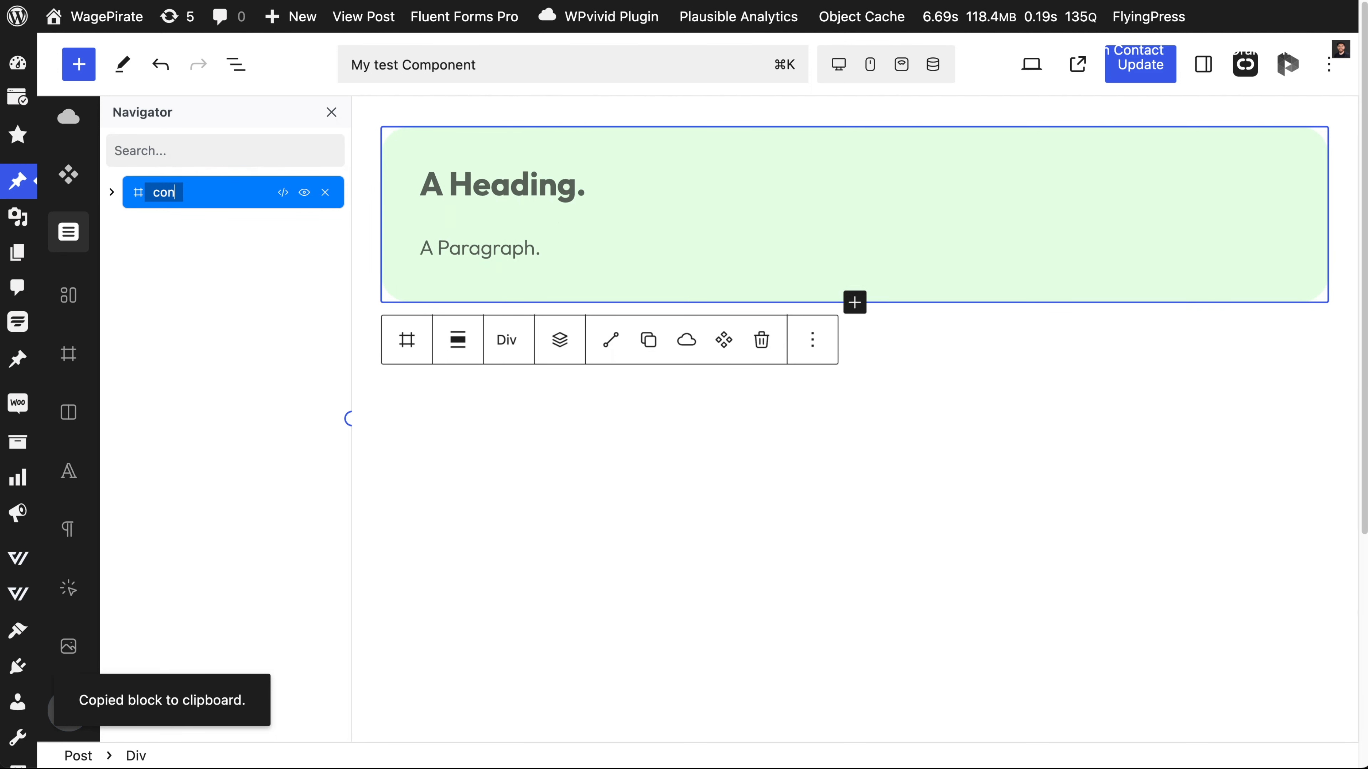
pyautogui.press('super+z')
pyautogui.press('Right')
pyautogui.write('-con')
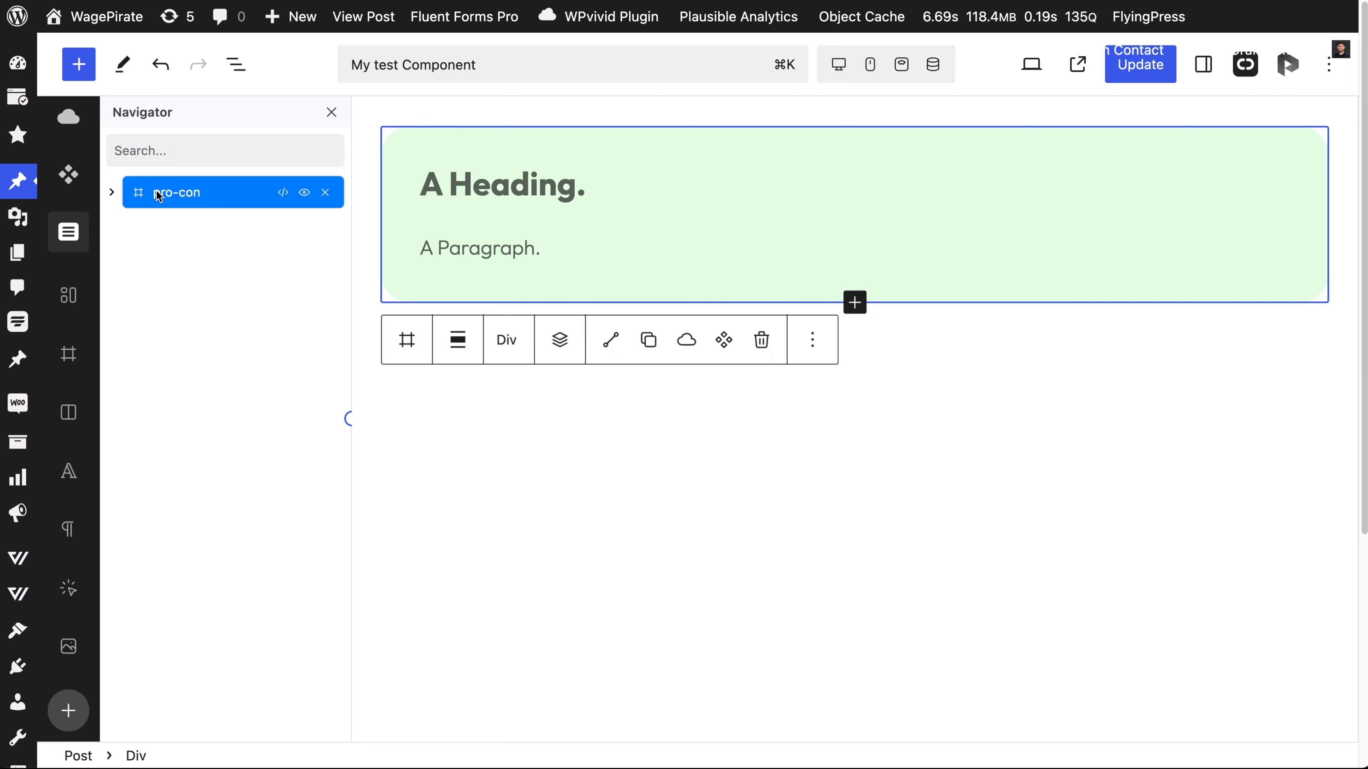
pyautogui.press('Return')
# Step: Examine the background, display, spacing and border settings of the div's pro class and its CSS code
pyautogui.click(112, 191)
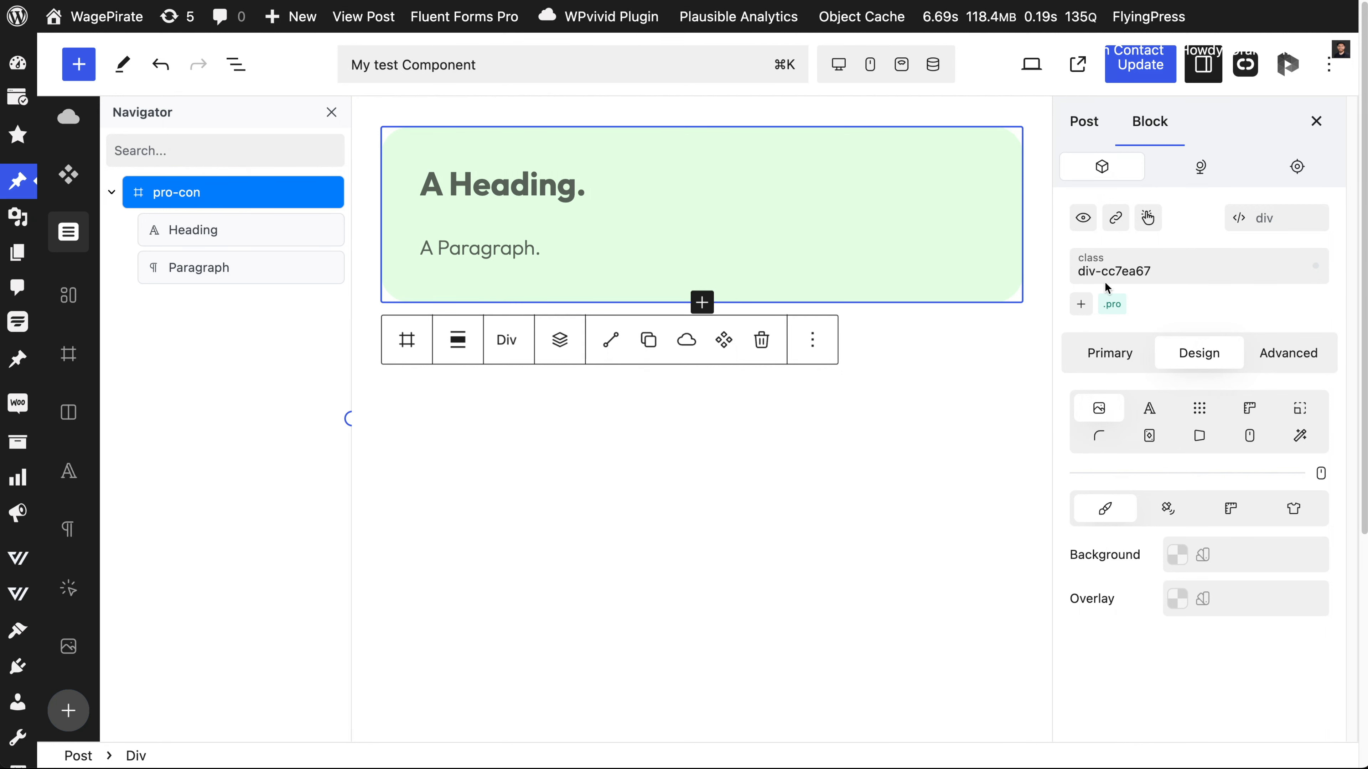
pyautogui.moveTo(1112, 312)
pyautogui.click(1112, 306)
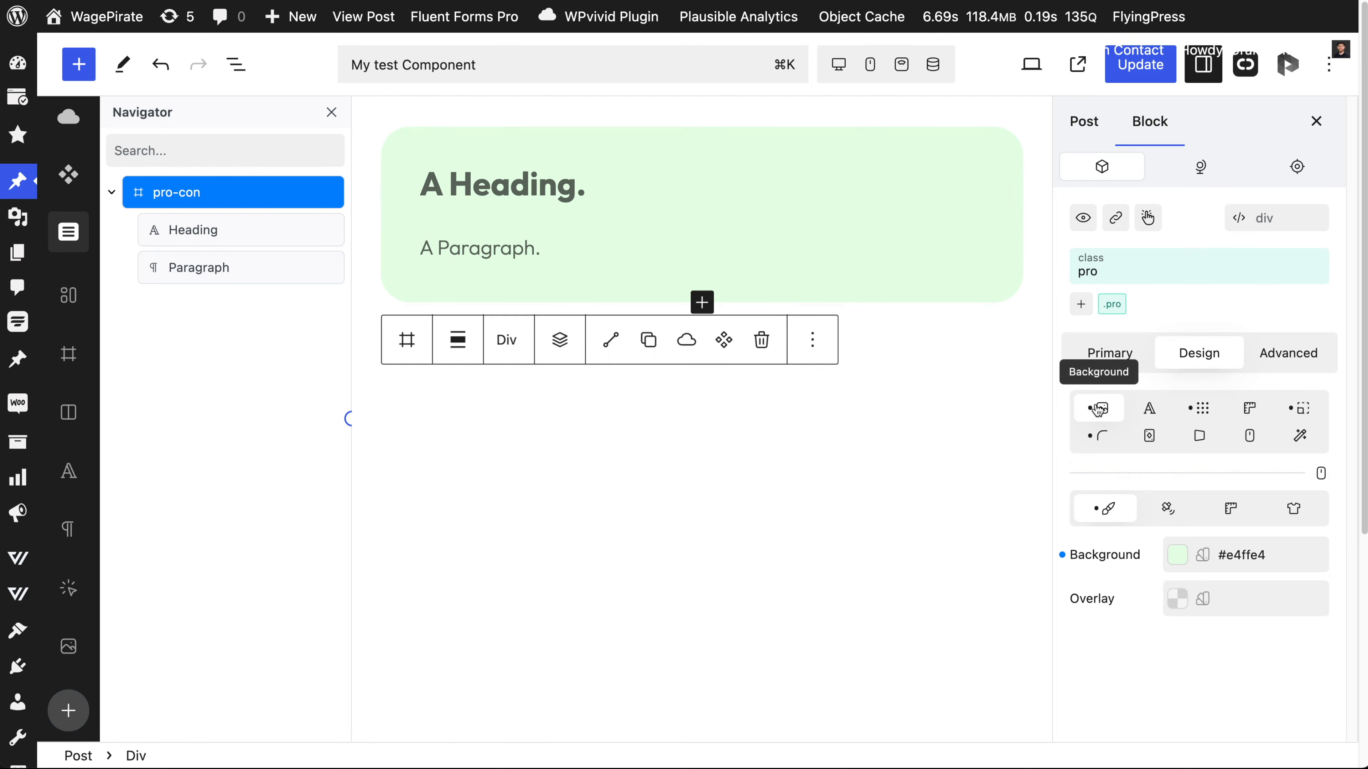
pyautogui.click(1202, 408)
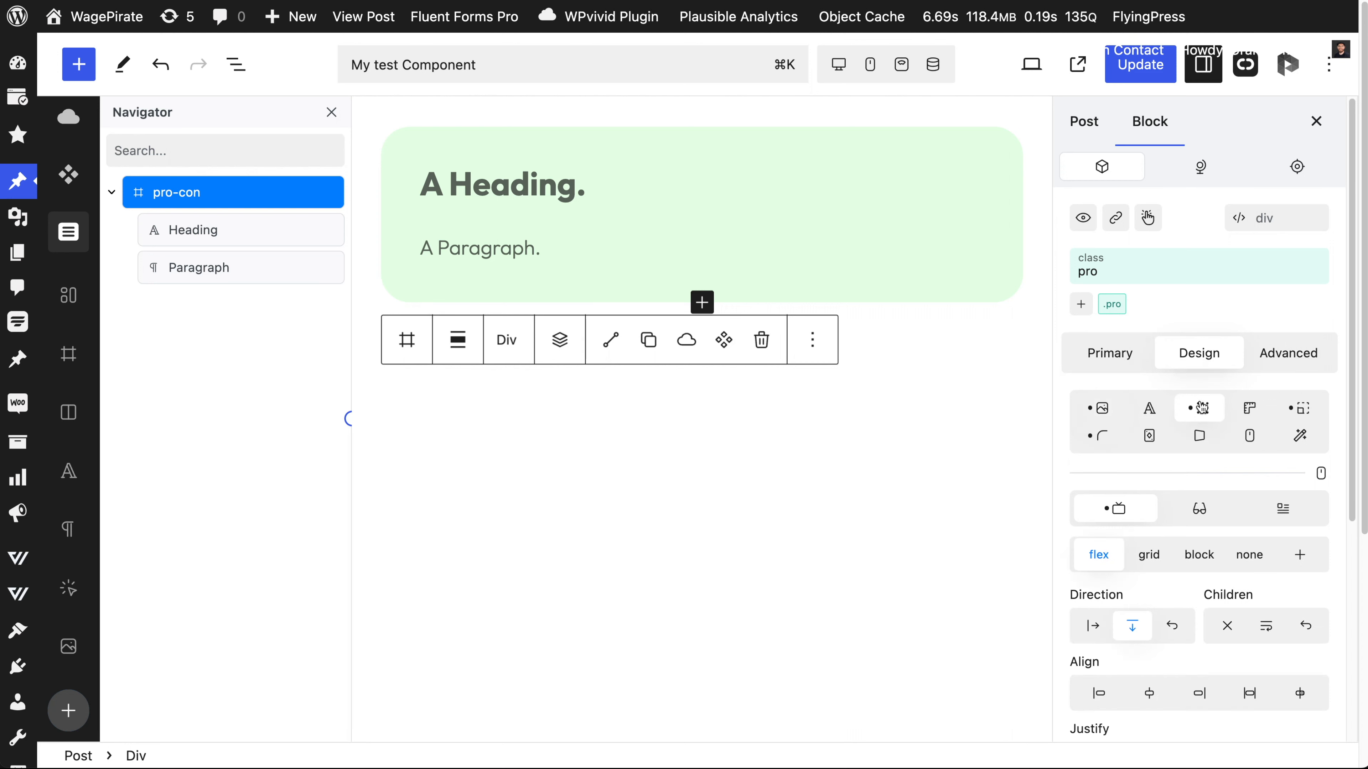
pyautogui.scroll(-1, 1200, 498)
pyautogui.scroll(-5, 1149, 546)
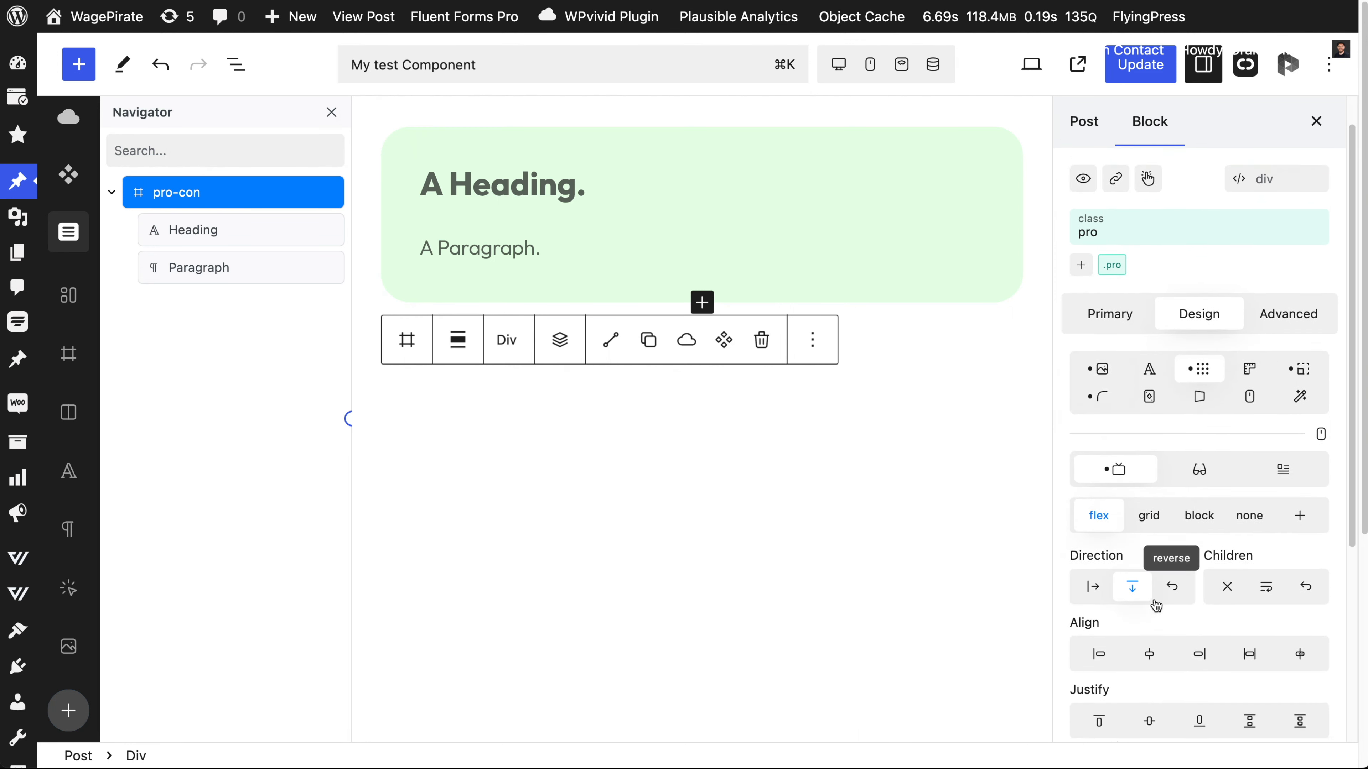
pyautogui.scroll(5, 1134, 528)
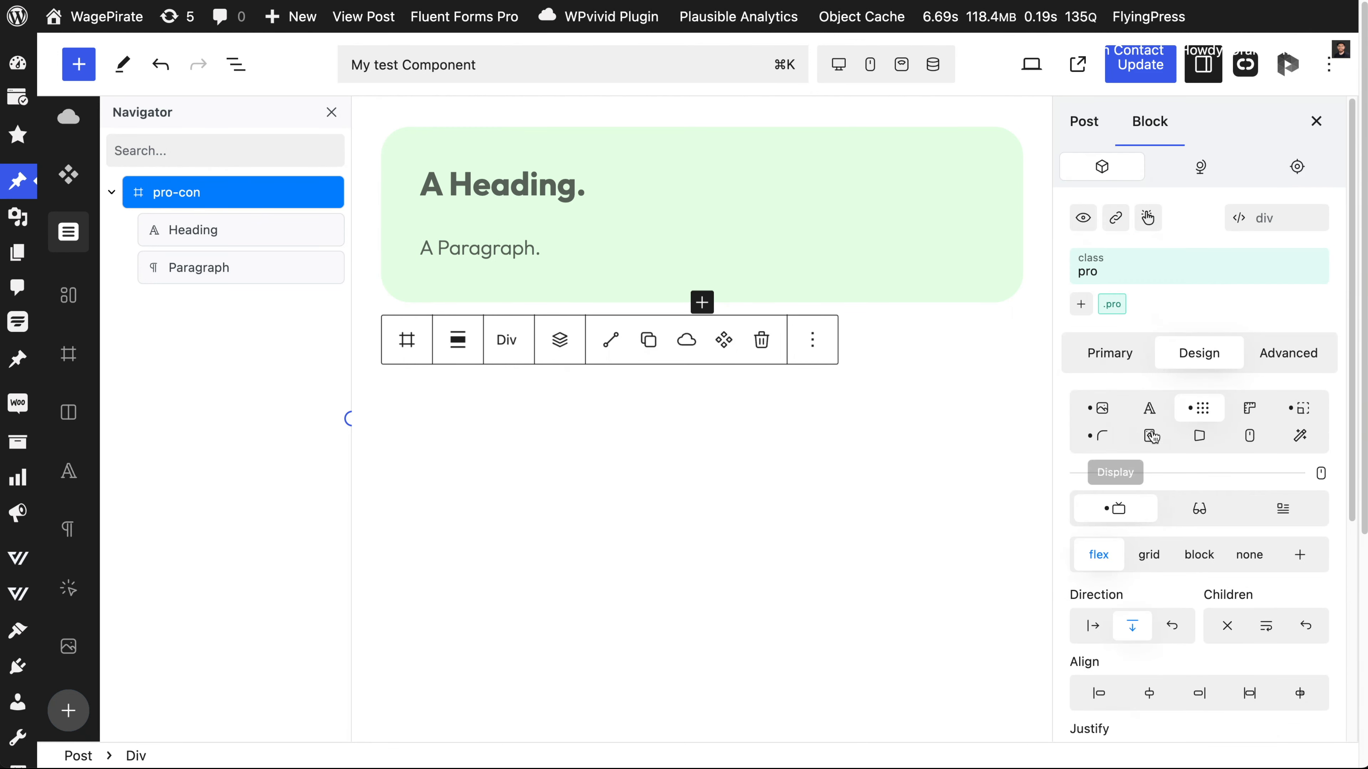
pyautogui.click(1302, 409)
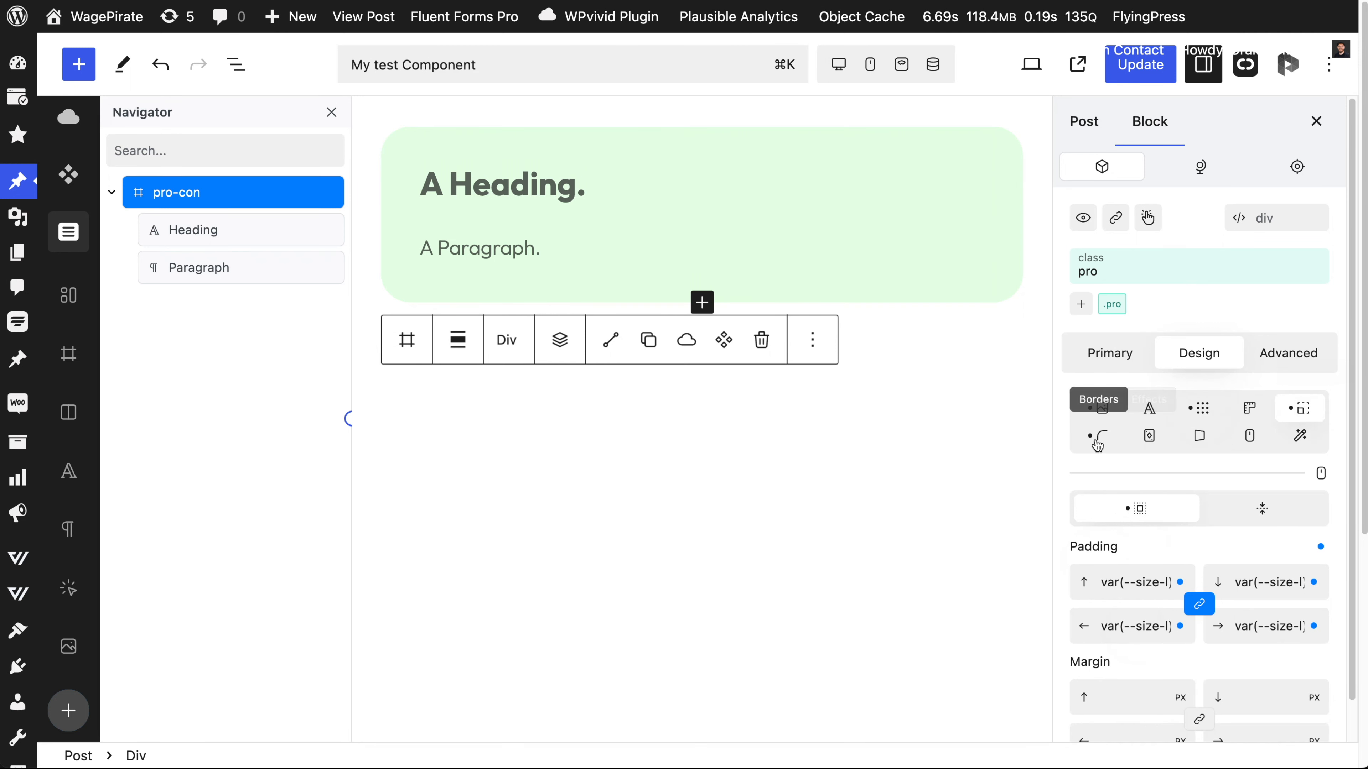
pyautogui.click(1099, 435)
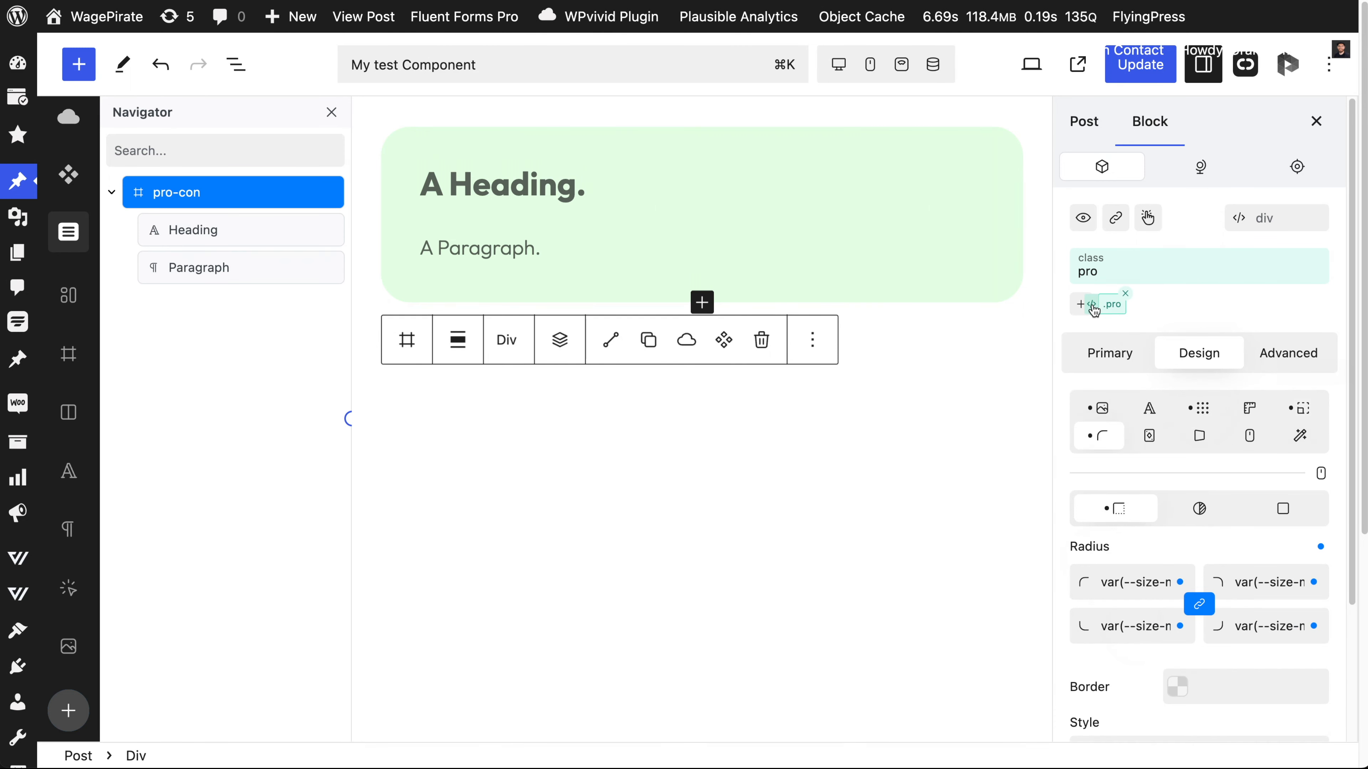
pyautogui.click(1092, 306)
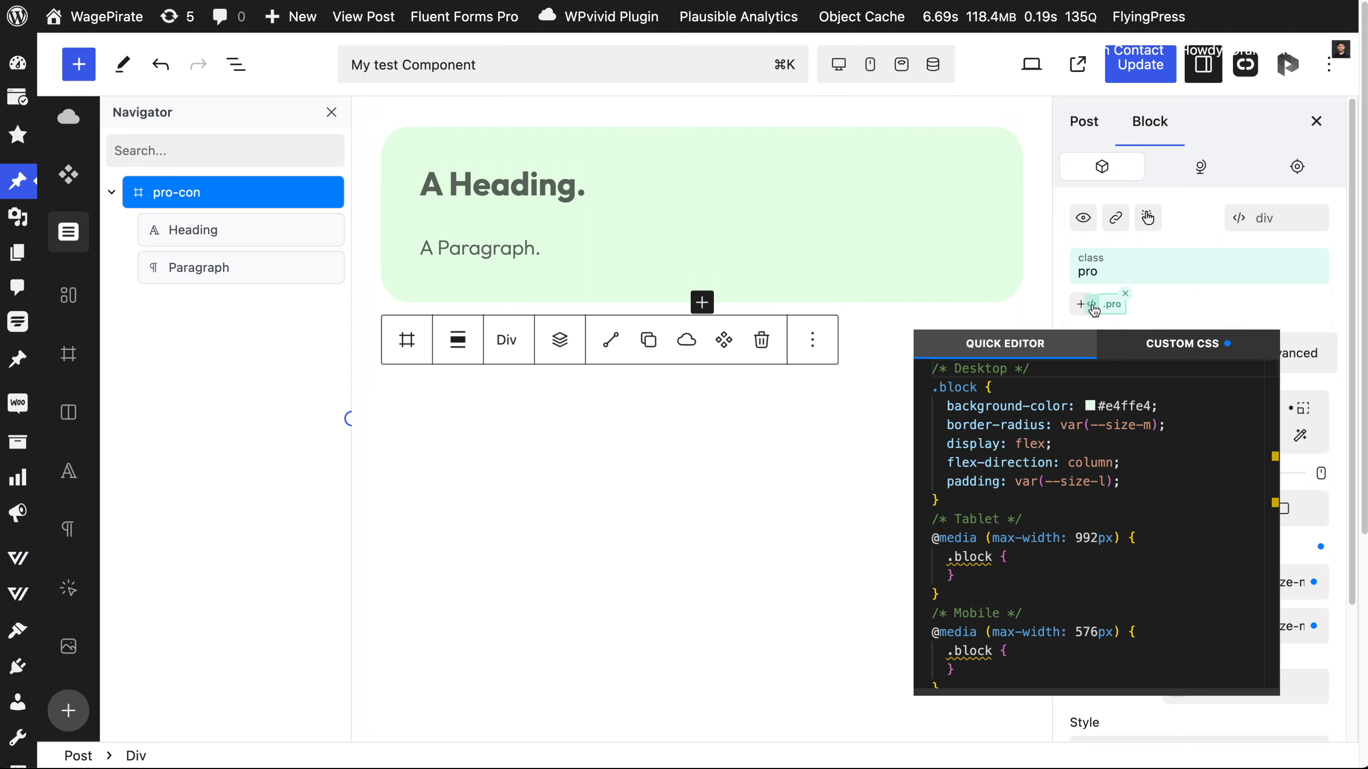
pyautogui.click(1156, 299)
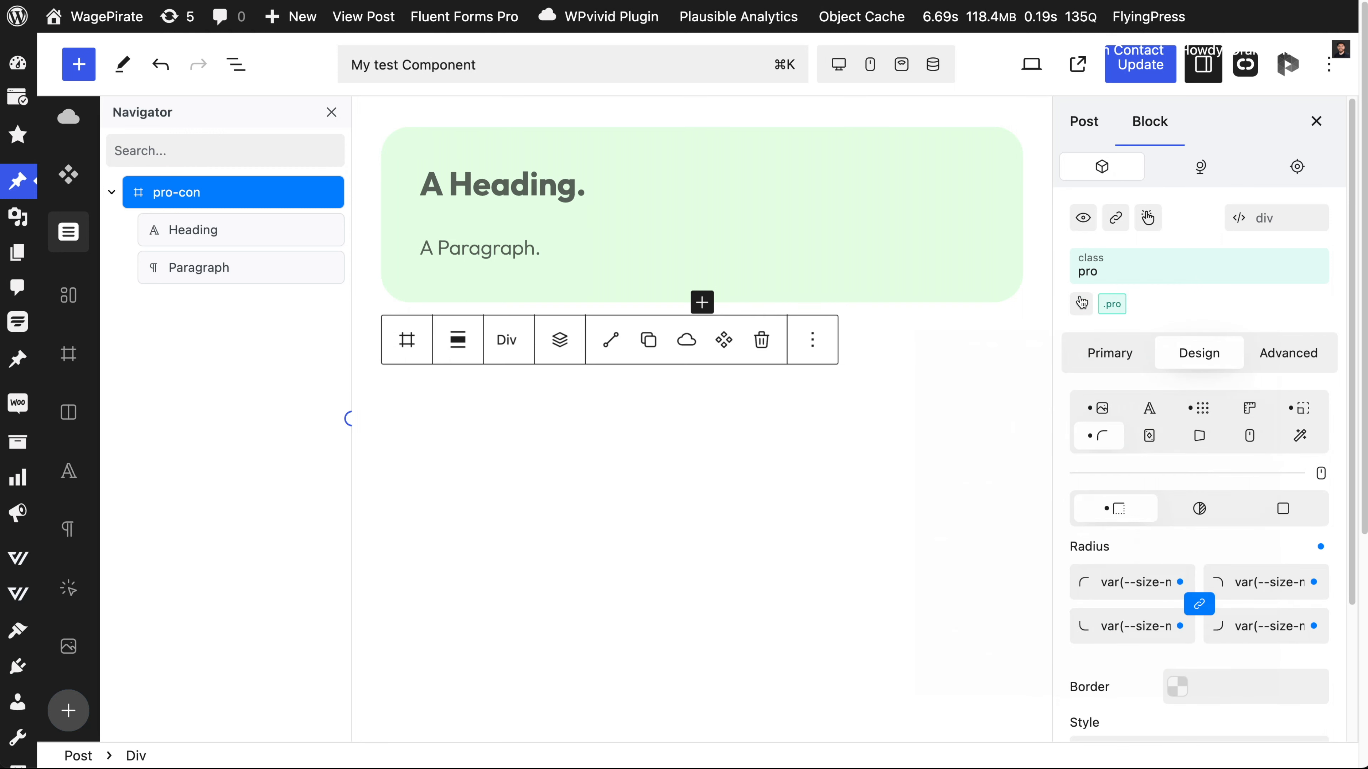
# Step: Create a global class named pro-con and apply it to the pro-con div
pyautogui.click(1080, 304)
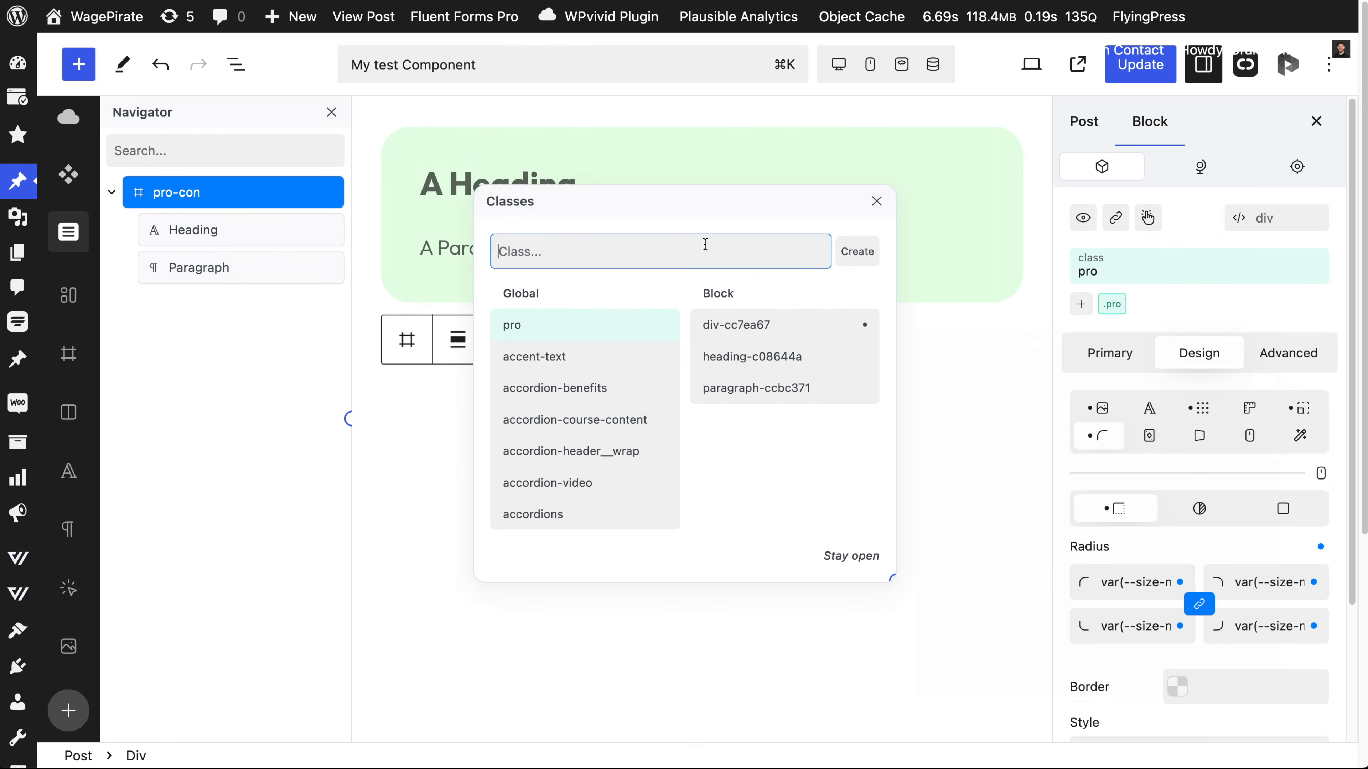
pyautogui.write('pro-con')
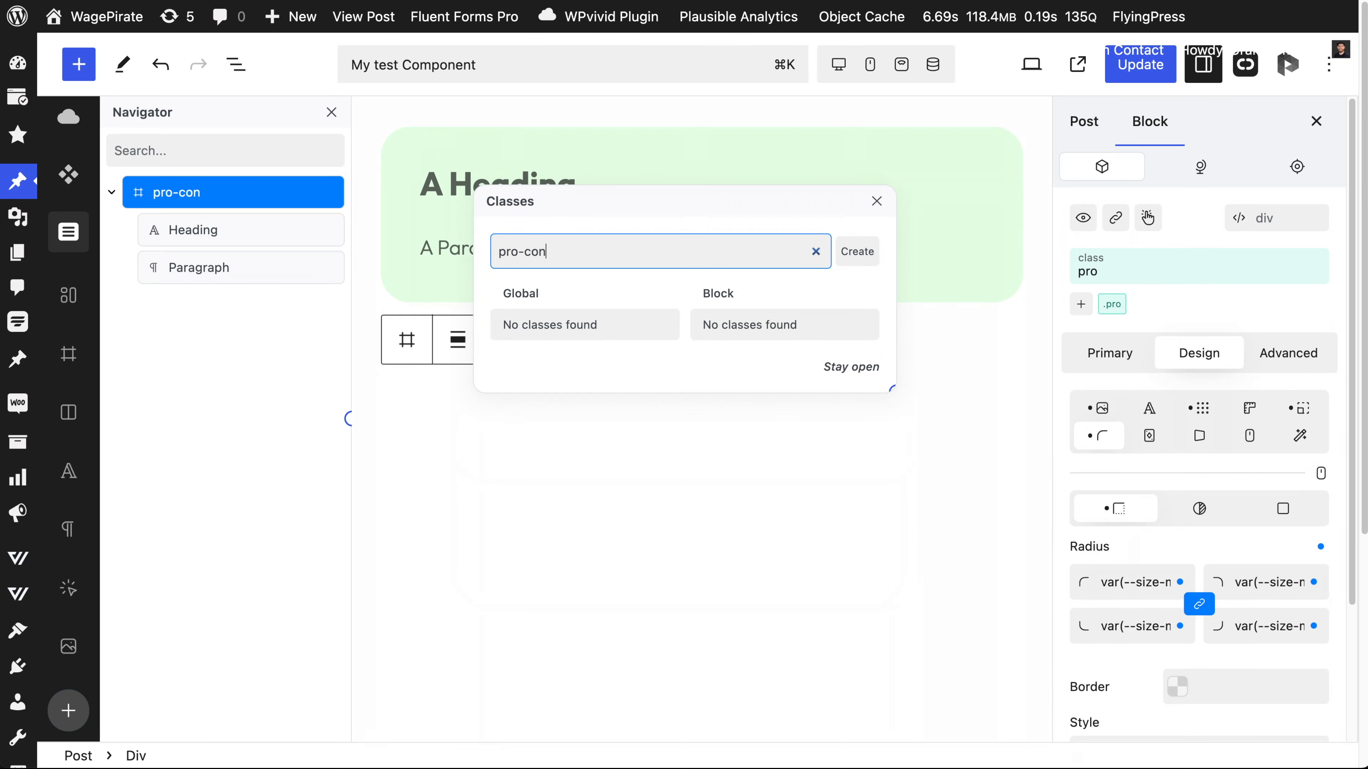
pyautogui.press('Return')
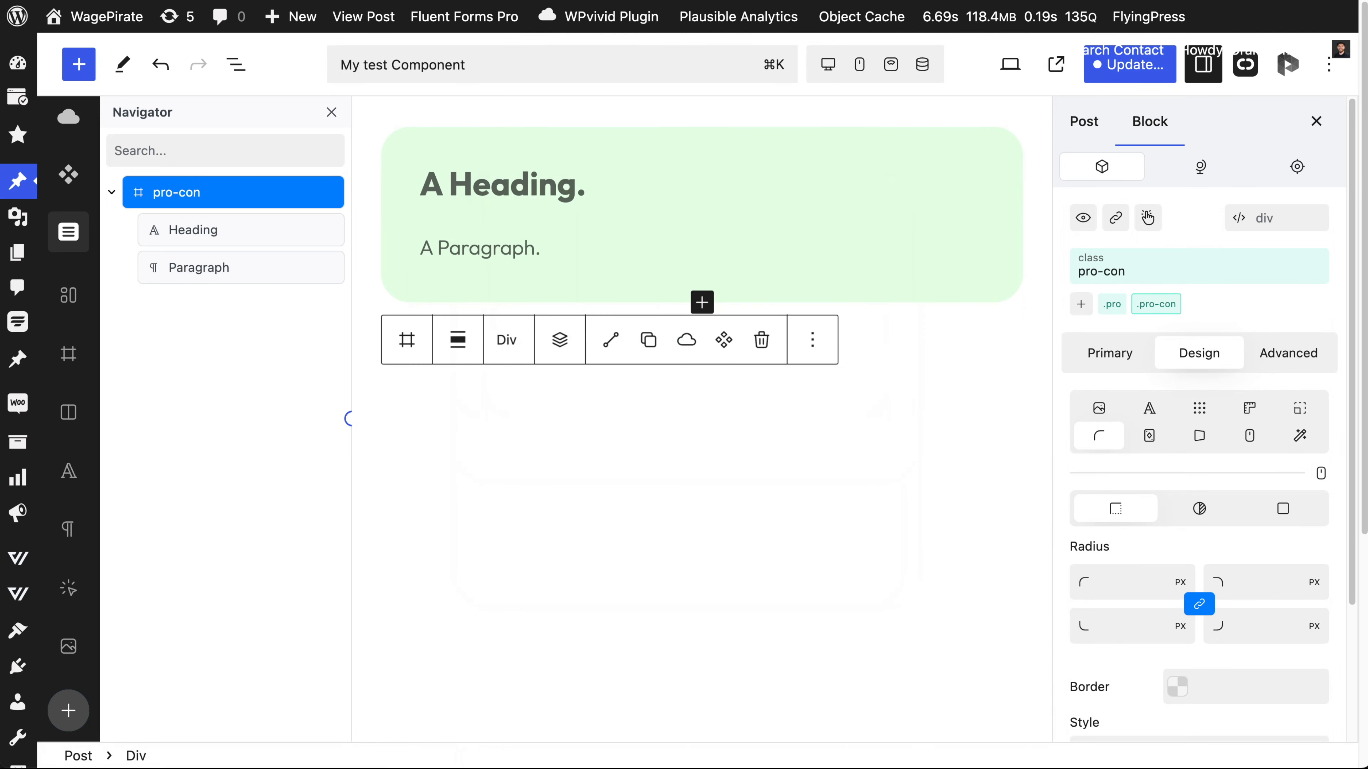
# Step: Copy the pro class's styles into the pro-con class and remove the pro class from the div
pyautogui.click(1080, 305)
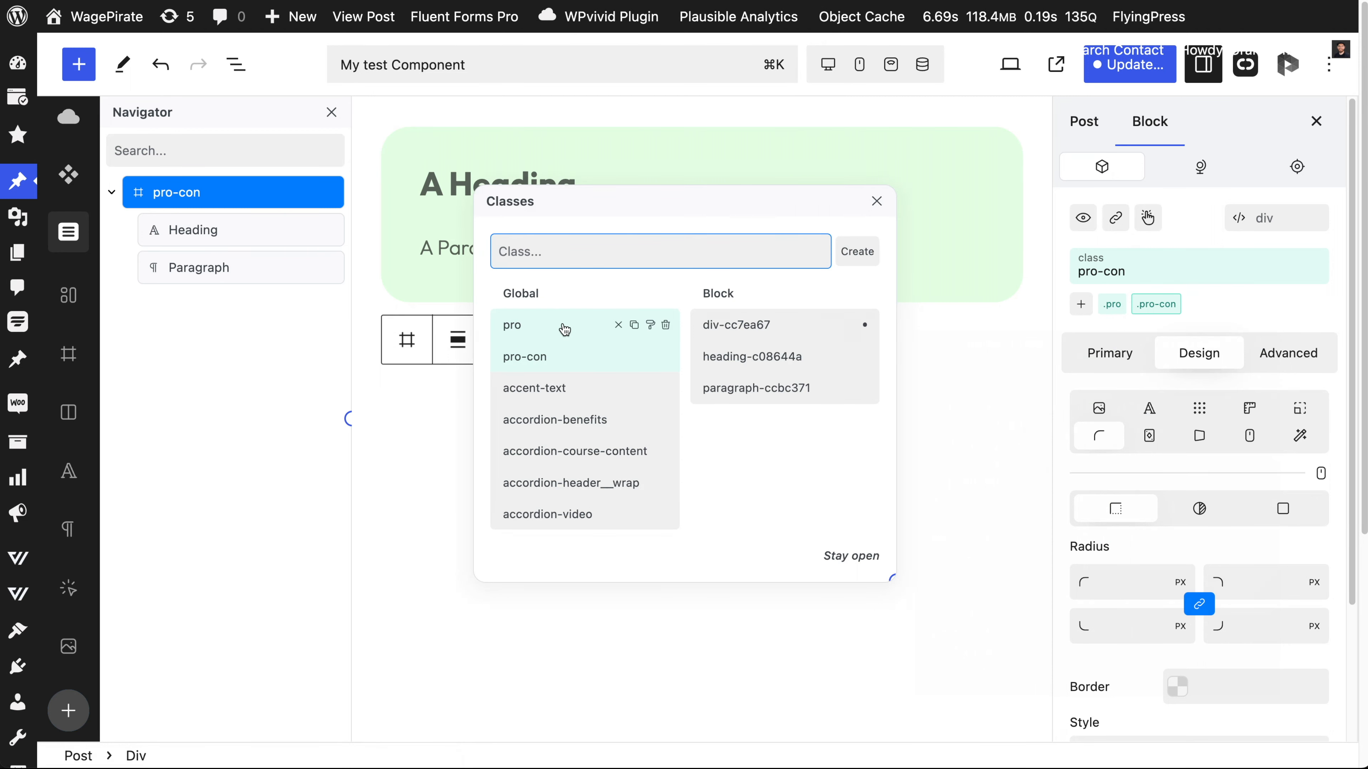
pyautogui.click(634, 326)
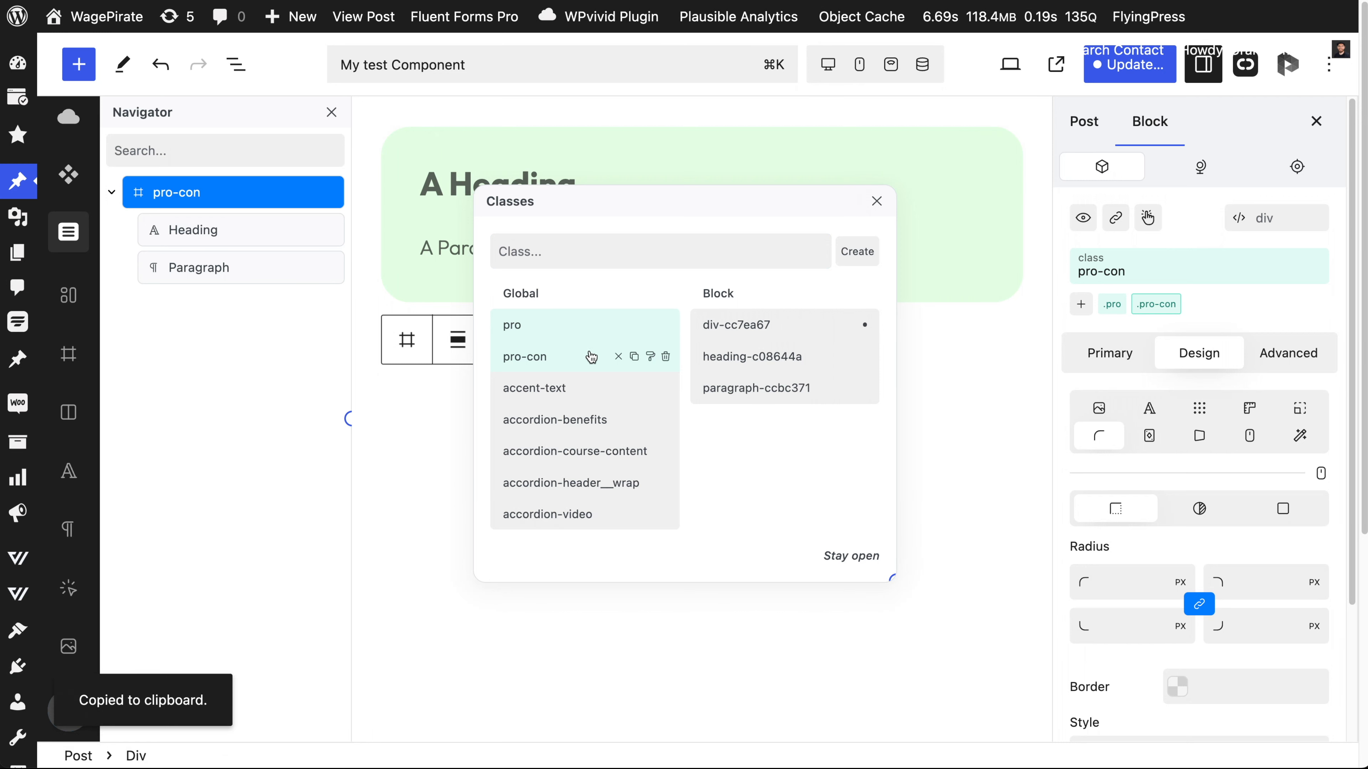
pyautogui.click(651, 358)
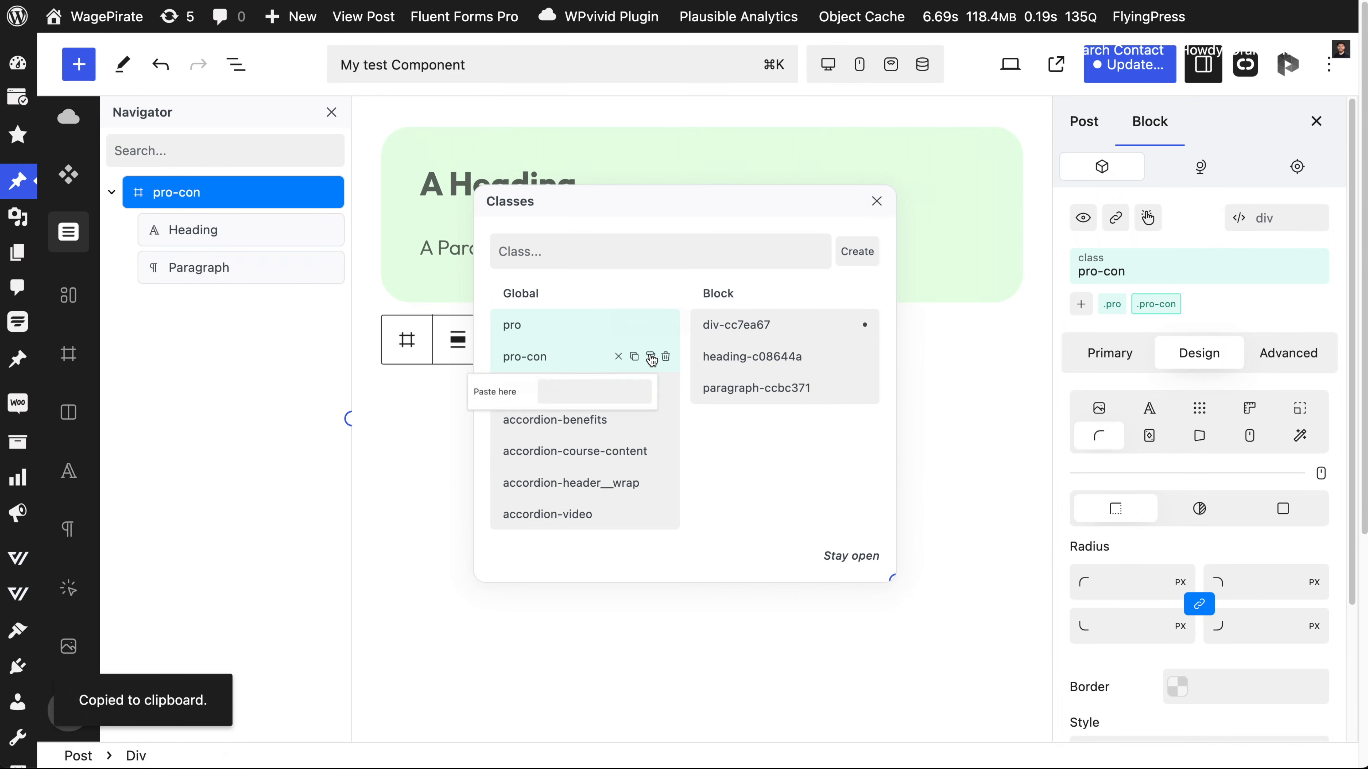
pyautogui.press('super+v')
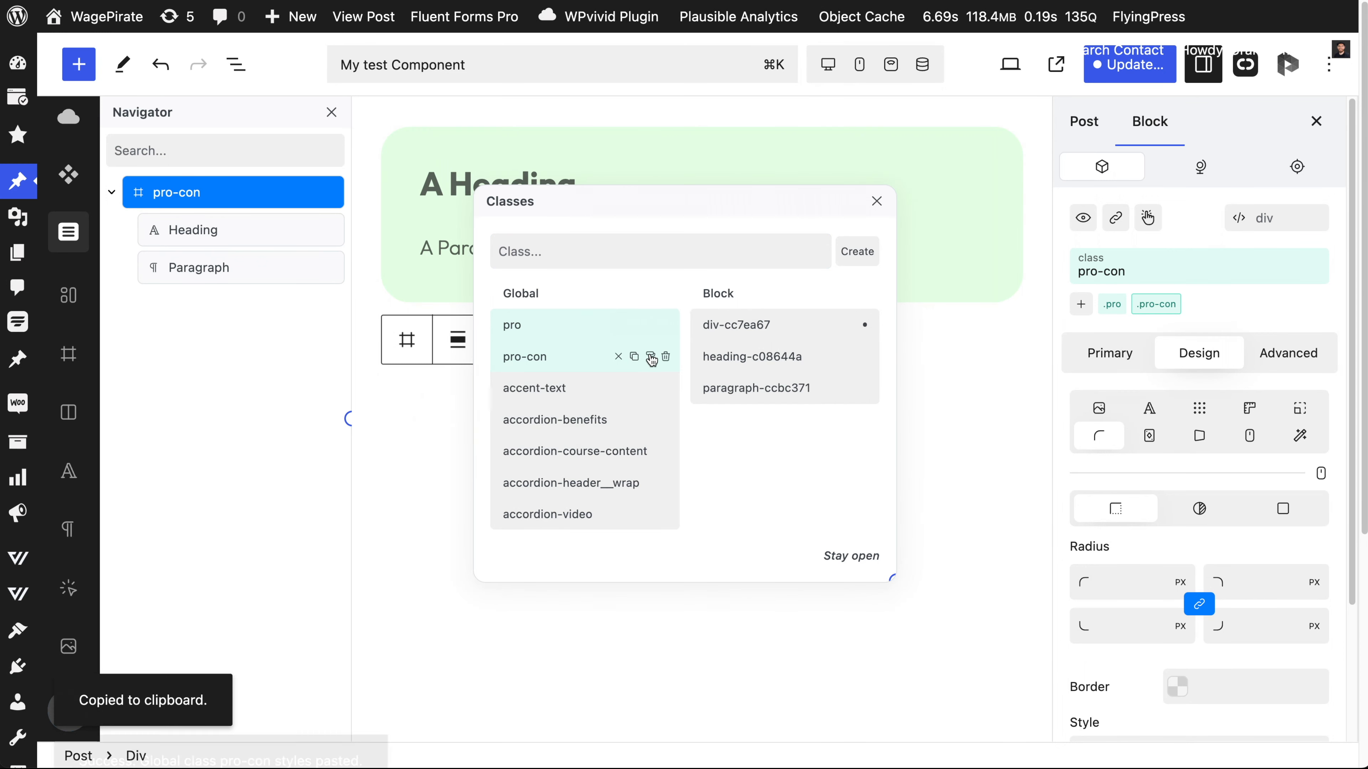
pyautogui.click(876, 202)
pyautogui.moveTo(1111, 306)
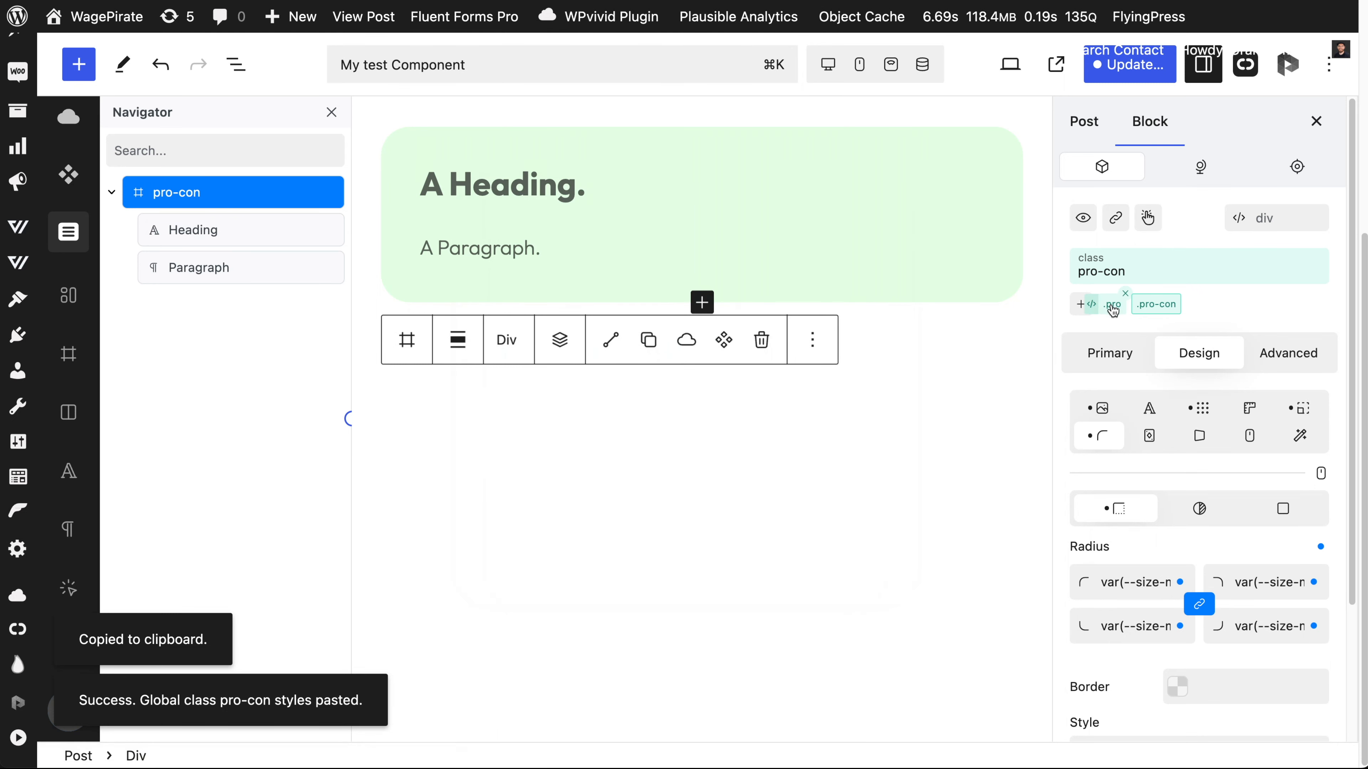
pyautogui.click(1123, 295)
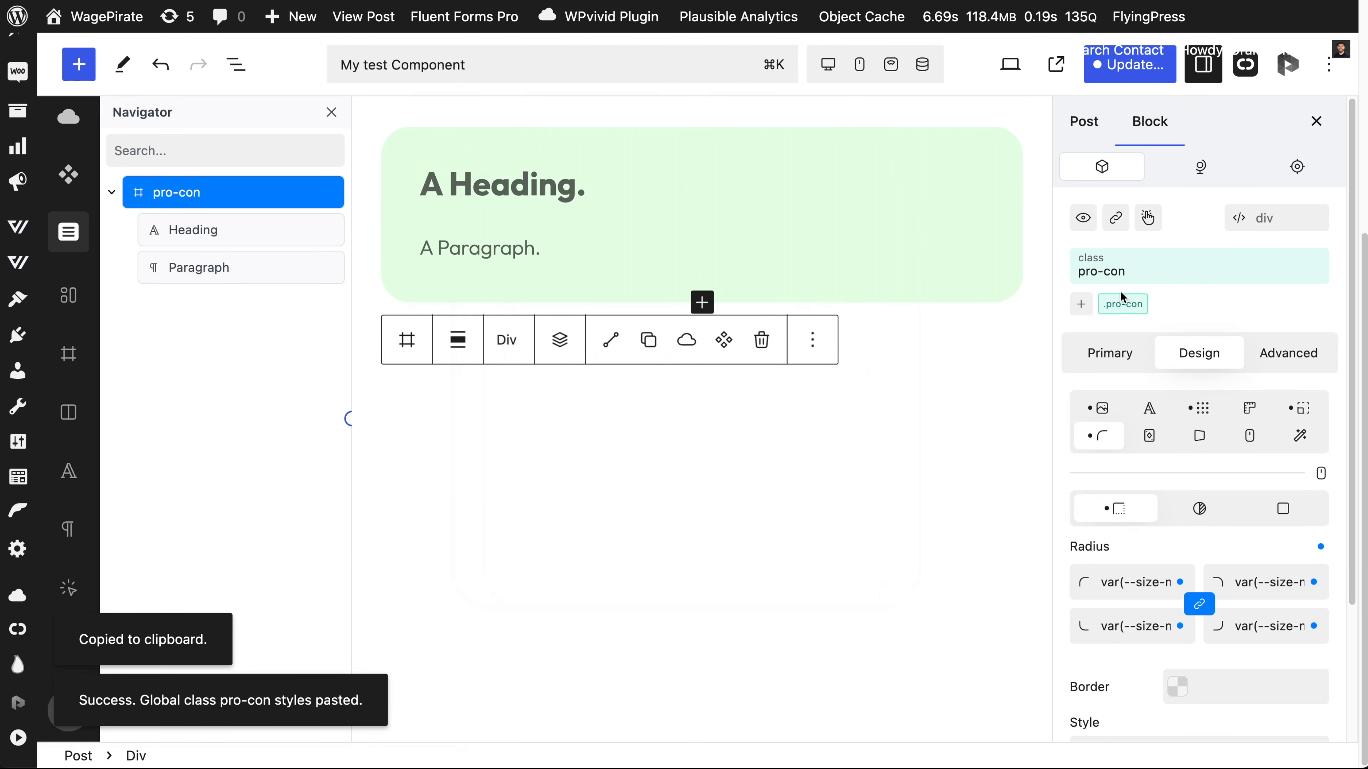
# Step: Set the pro-con class's background to the cream palette colour var(--cc-color-6)
pyautogui.moveTo(1124, 301)
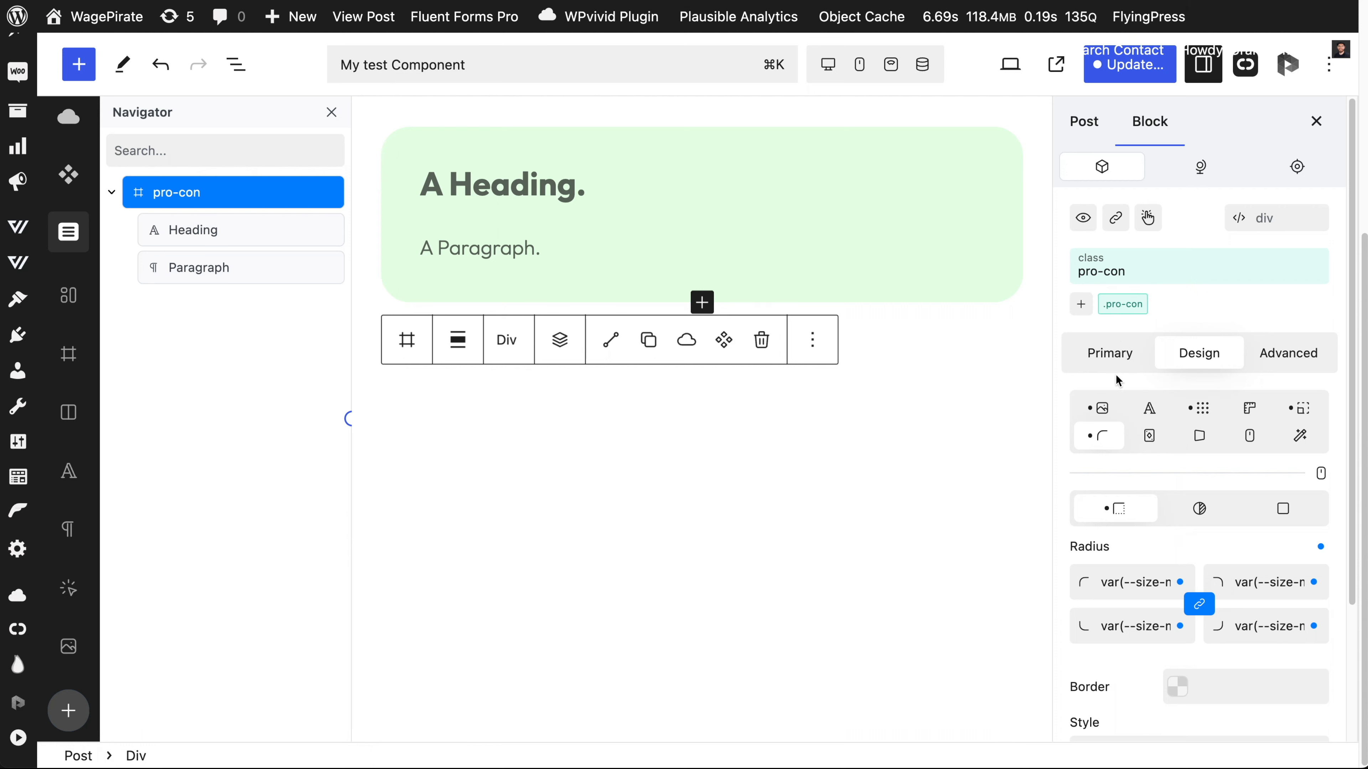
pyautogui.click(1103, 408)
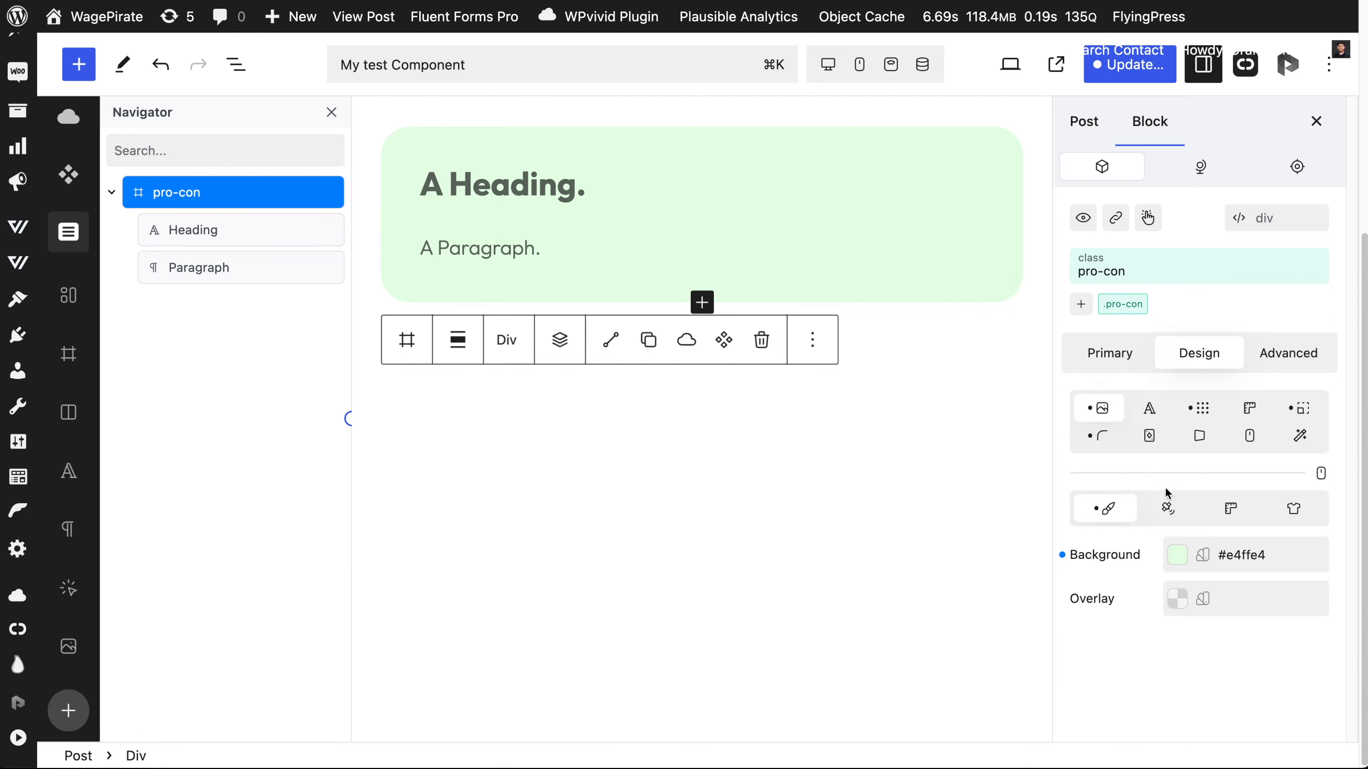
pyautogui.click(1180, 556)
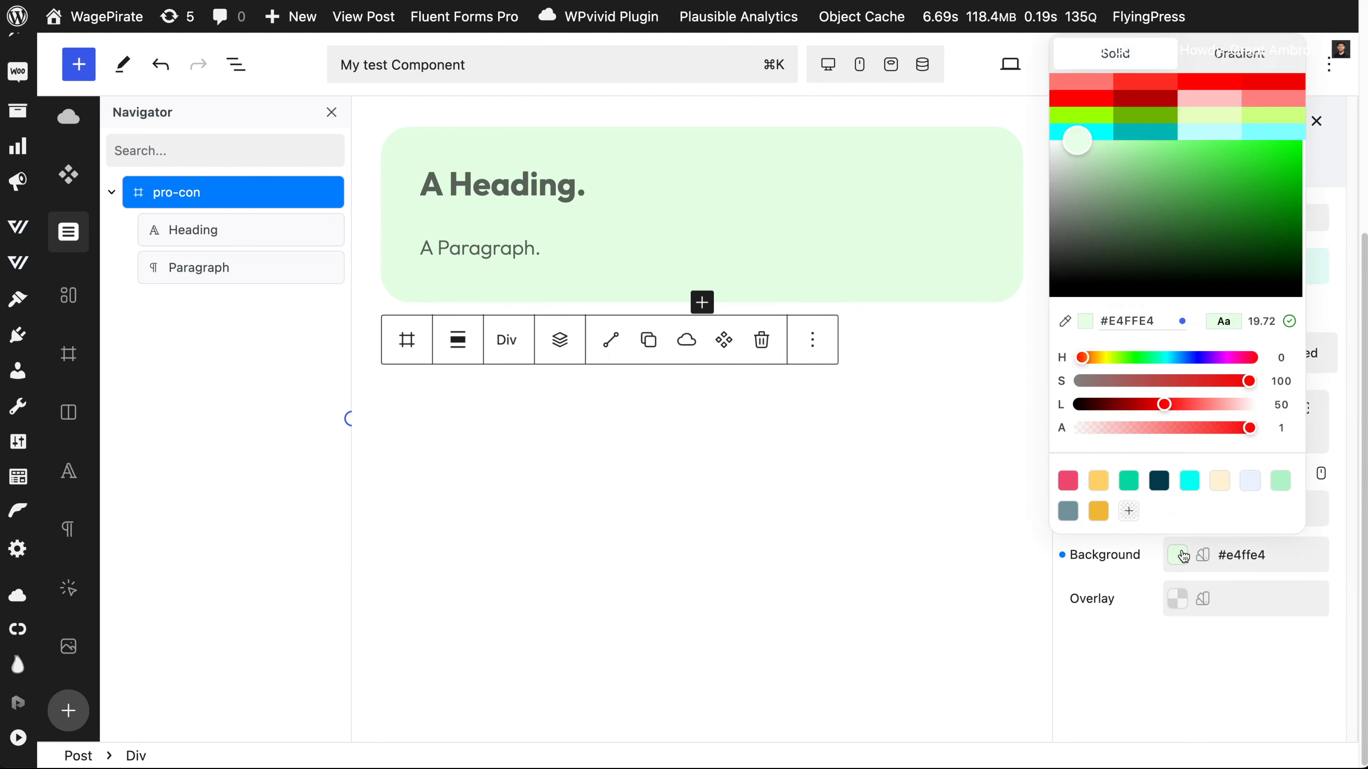
pyautogui.click(1218, 479)
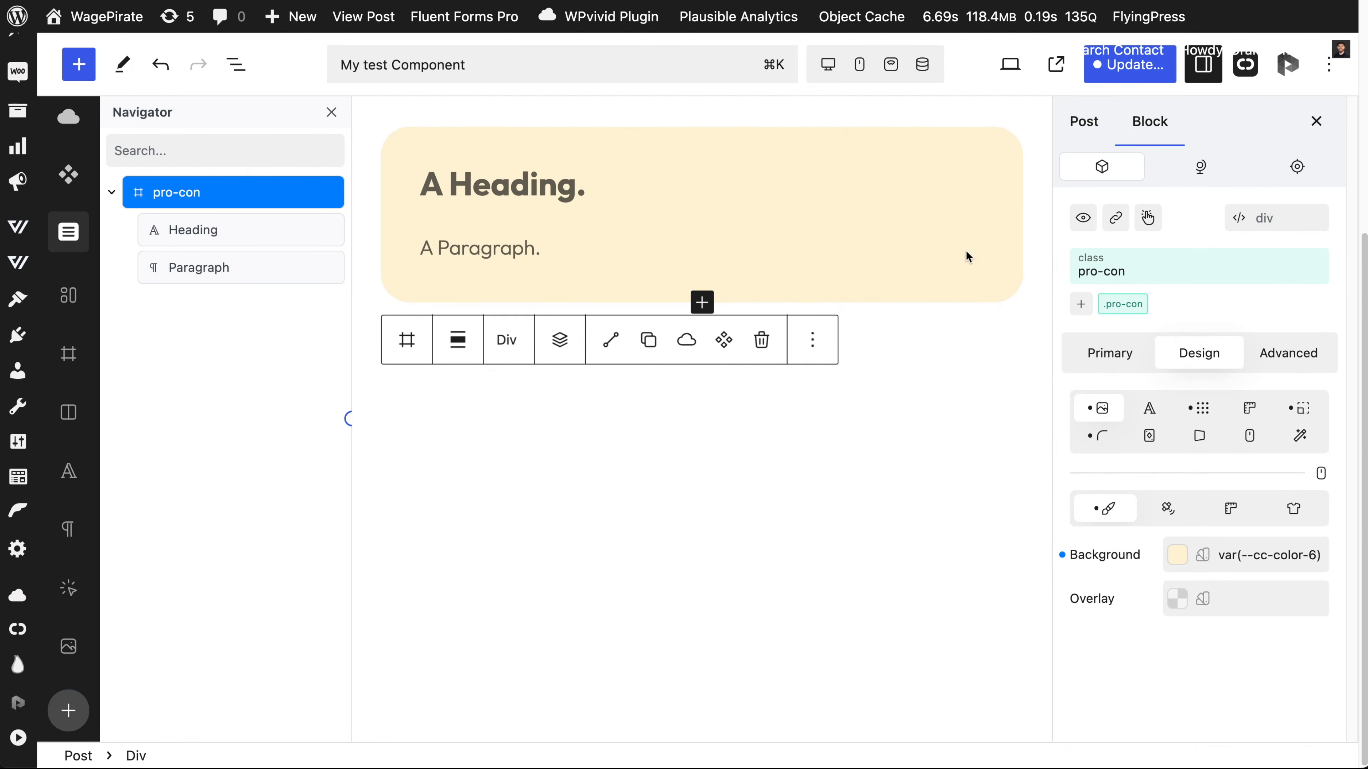
# Step: Create a component named pro-con from the pro-con div
pyautogui.moveTo(527, 213)
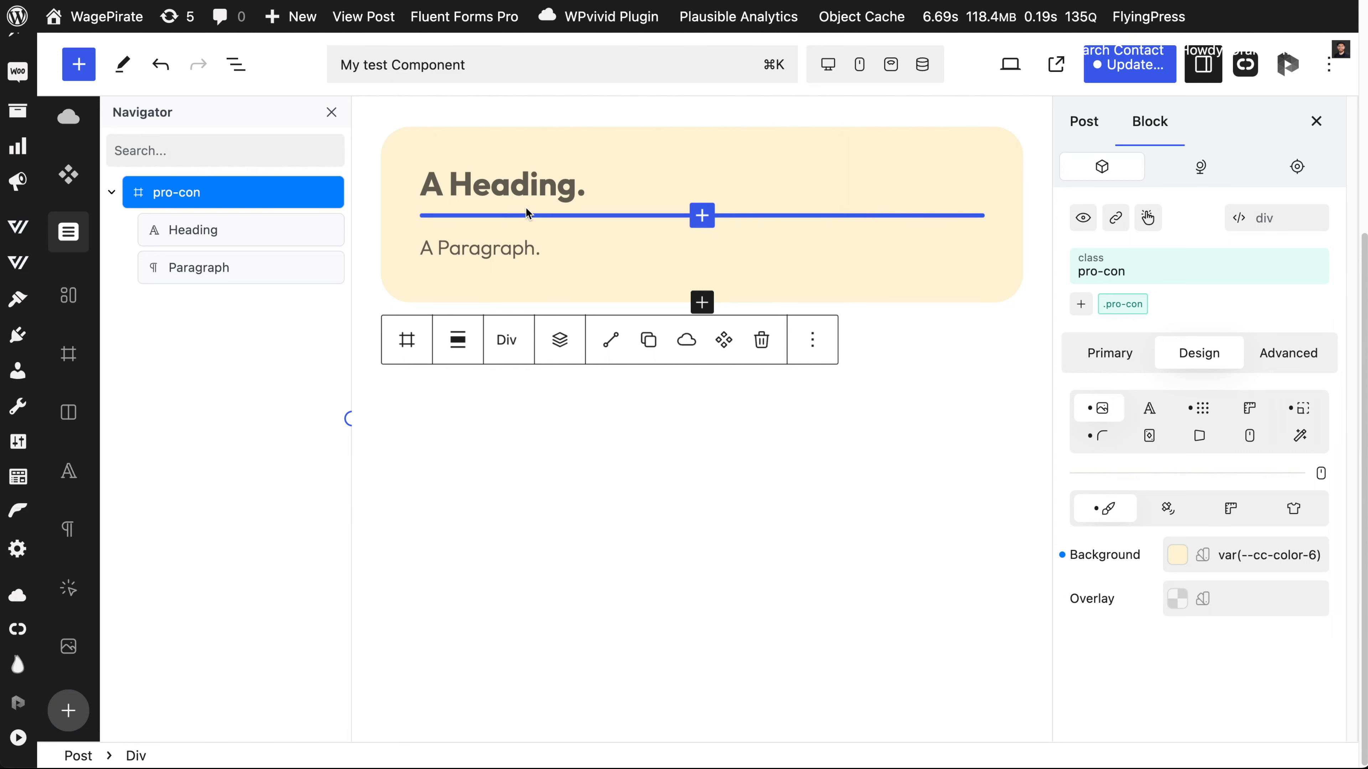
pyautogui.rightClick(222, 196)
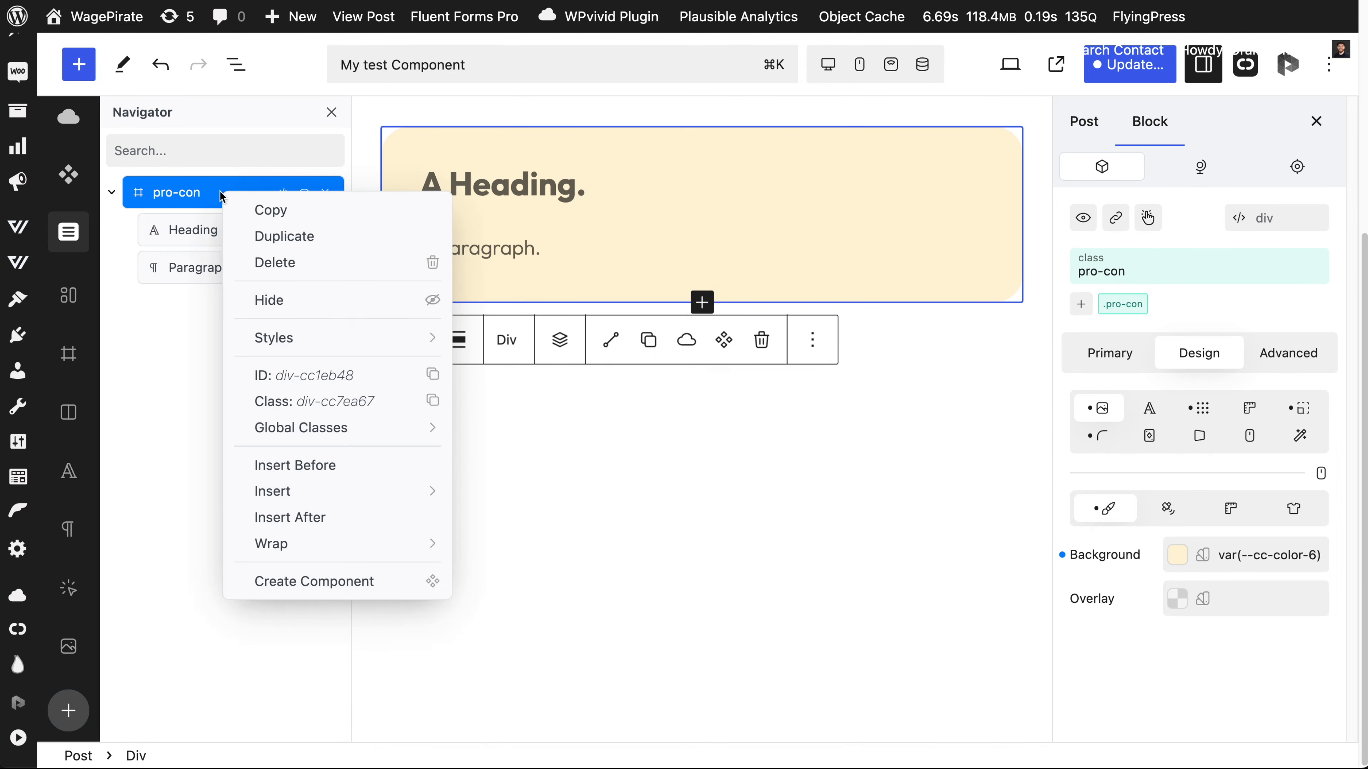
pyautogui.click(320, 580)
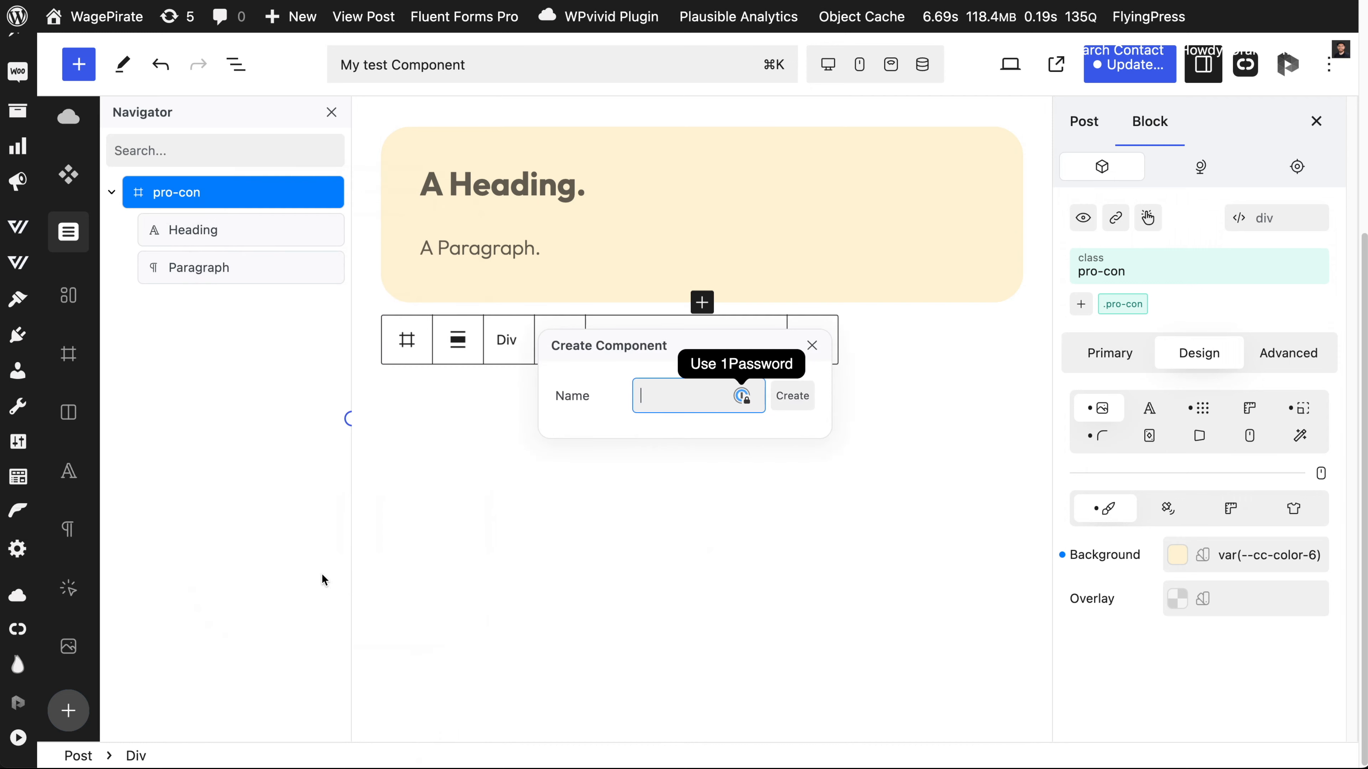
pyautogui.write('pro-con')
pyautogui.press('Return')
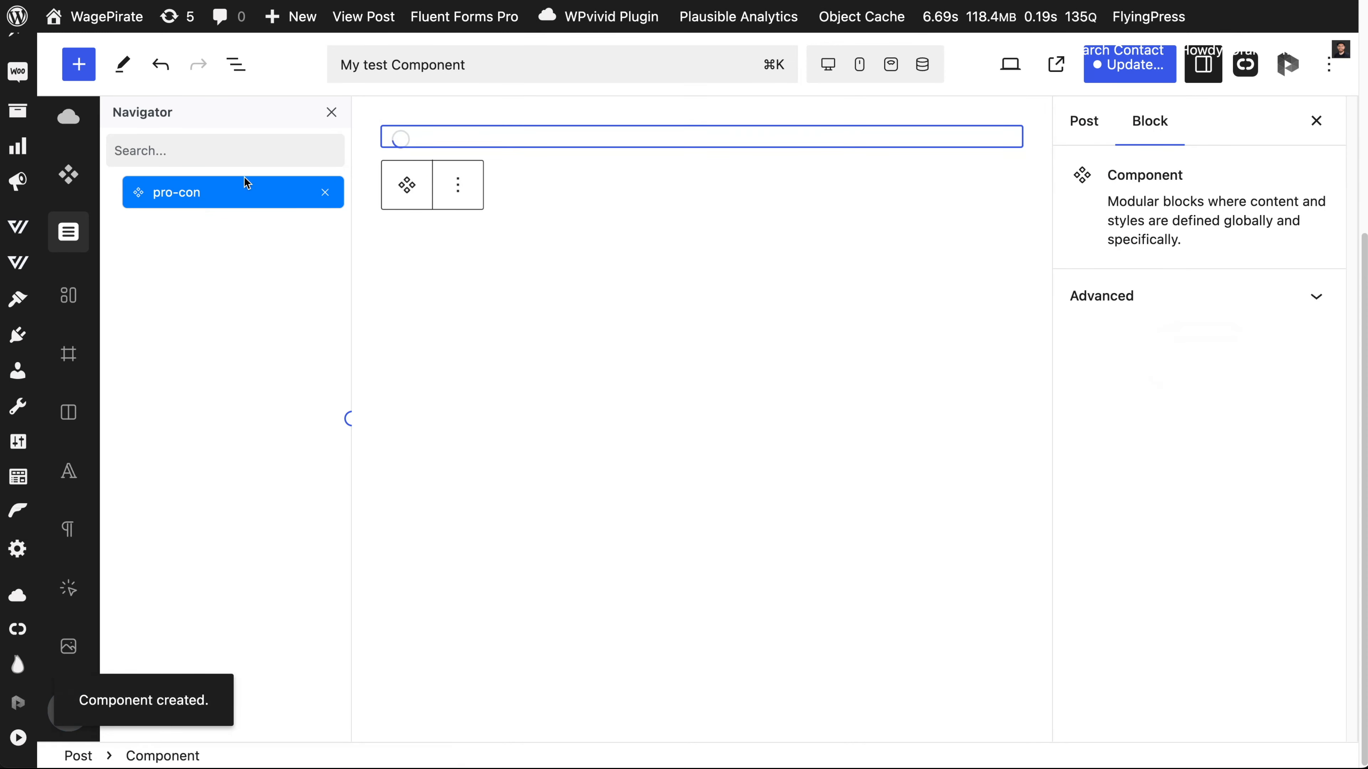
# Step: Put the pro-con component in Modify mode, add two styles named Pro and Con, and leave the component
pyautogui.click(620, 340)
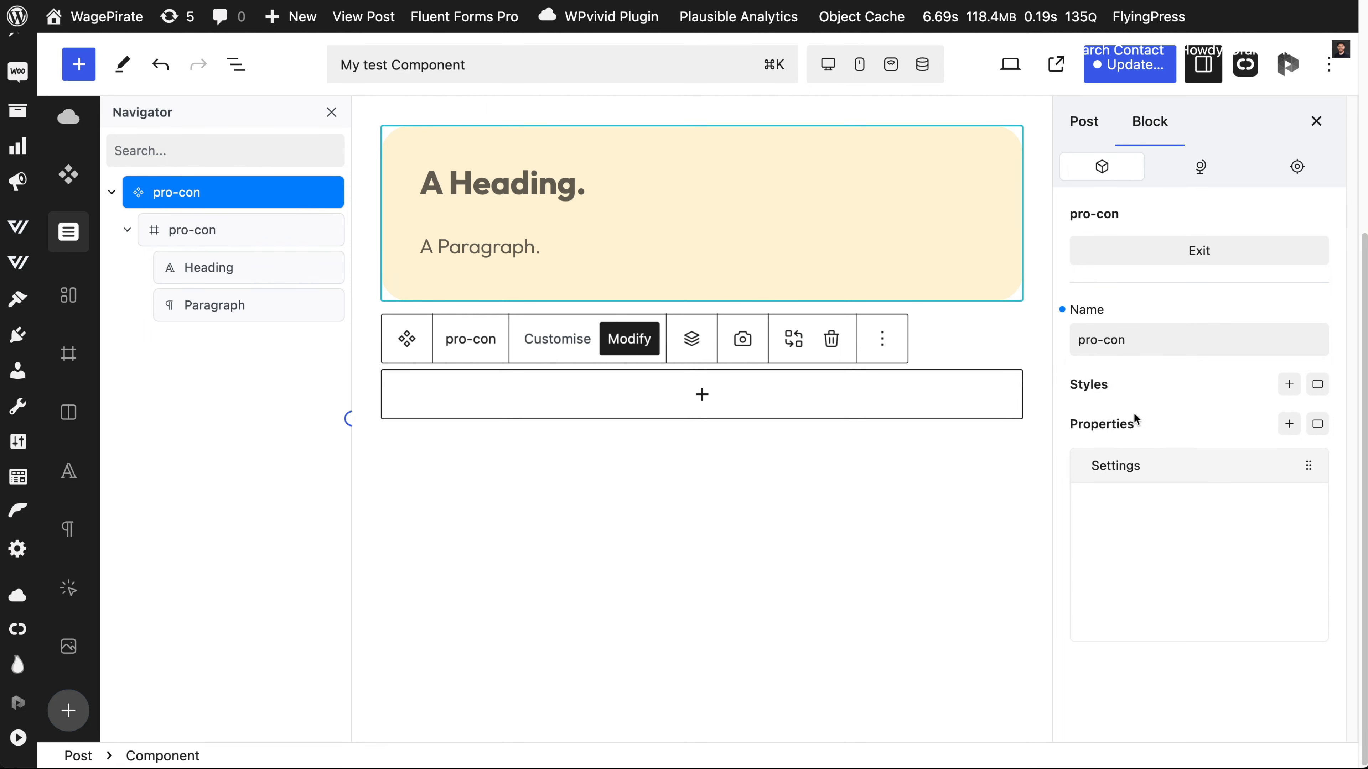
pyautogui.click(1289, 384)
pyautogui.click(1197, 422)
pyautogui.write('Pro')
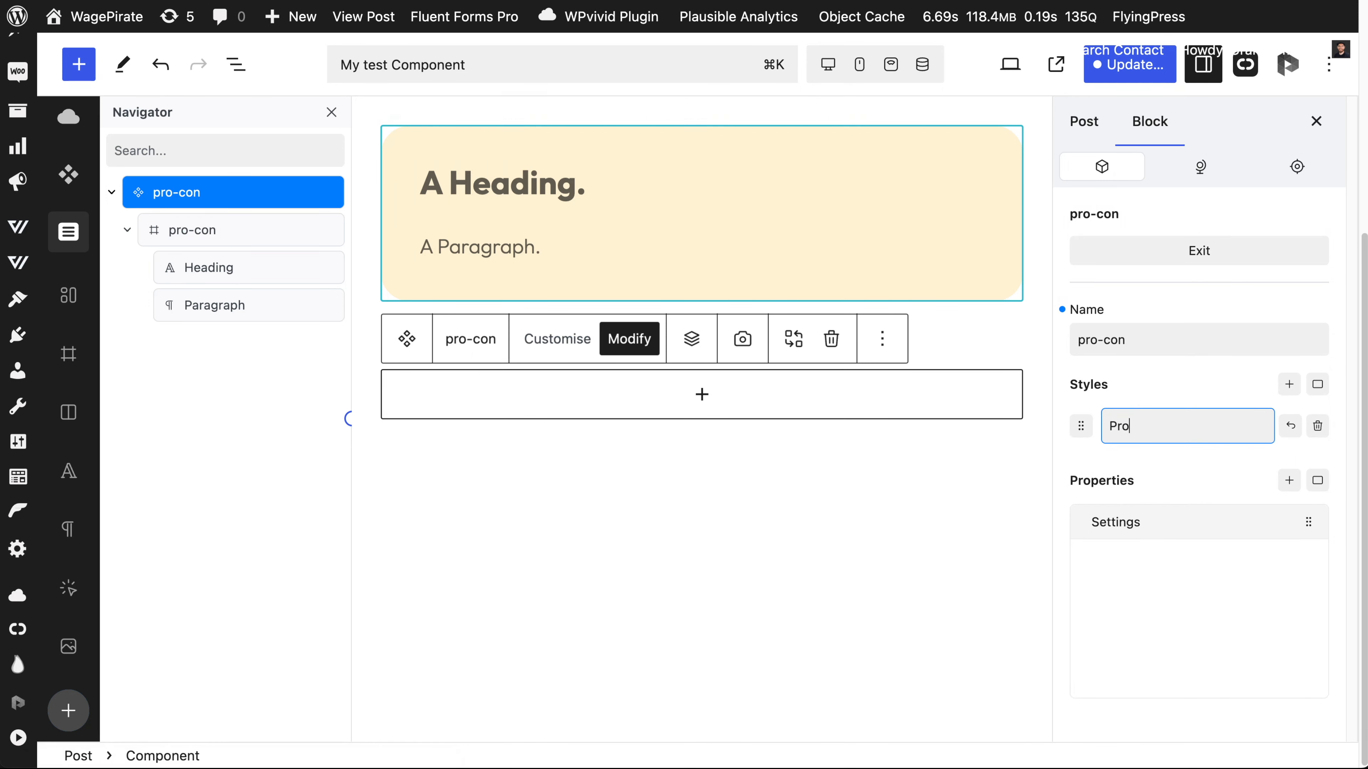
pyautogui.click(1290, 385)
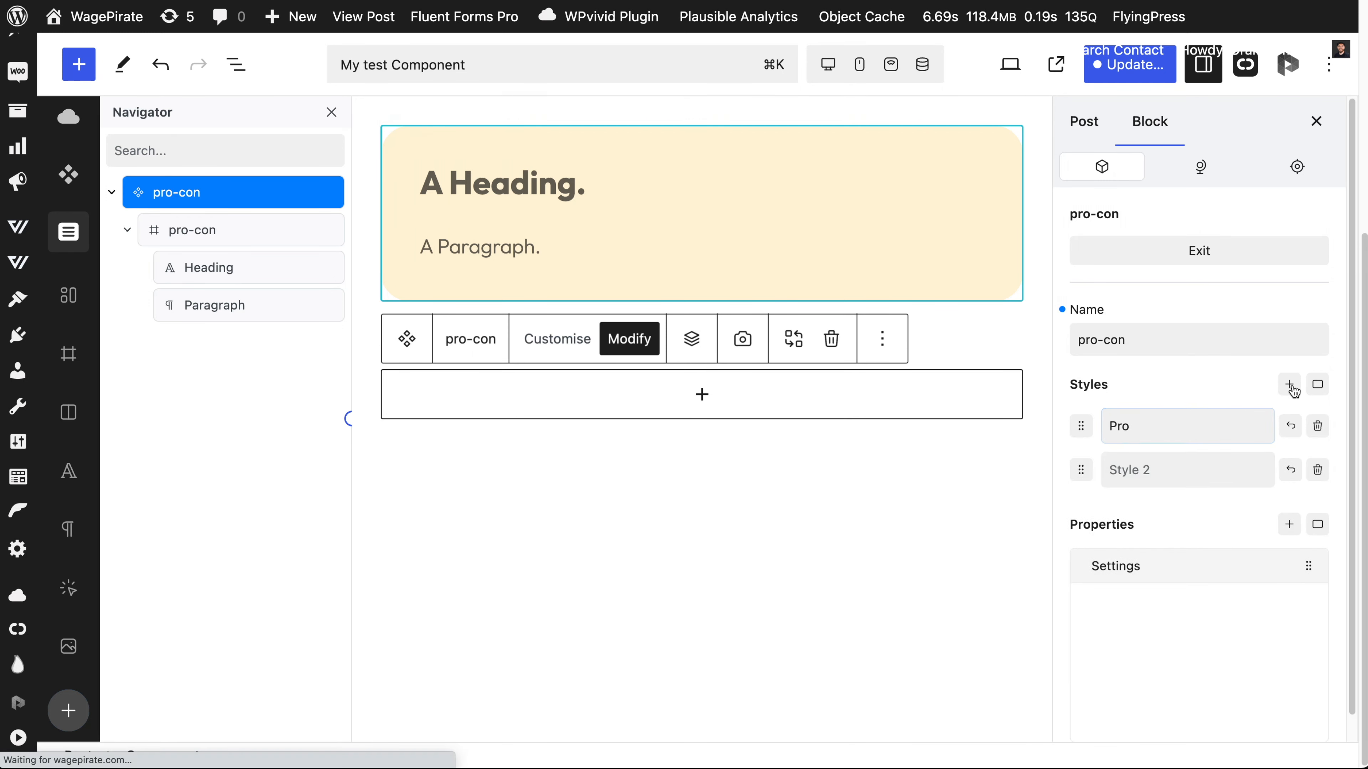
pyautogui.click(1170, 469)
pyautogui.write('Con')
pyautogui.press('Return')
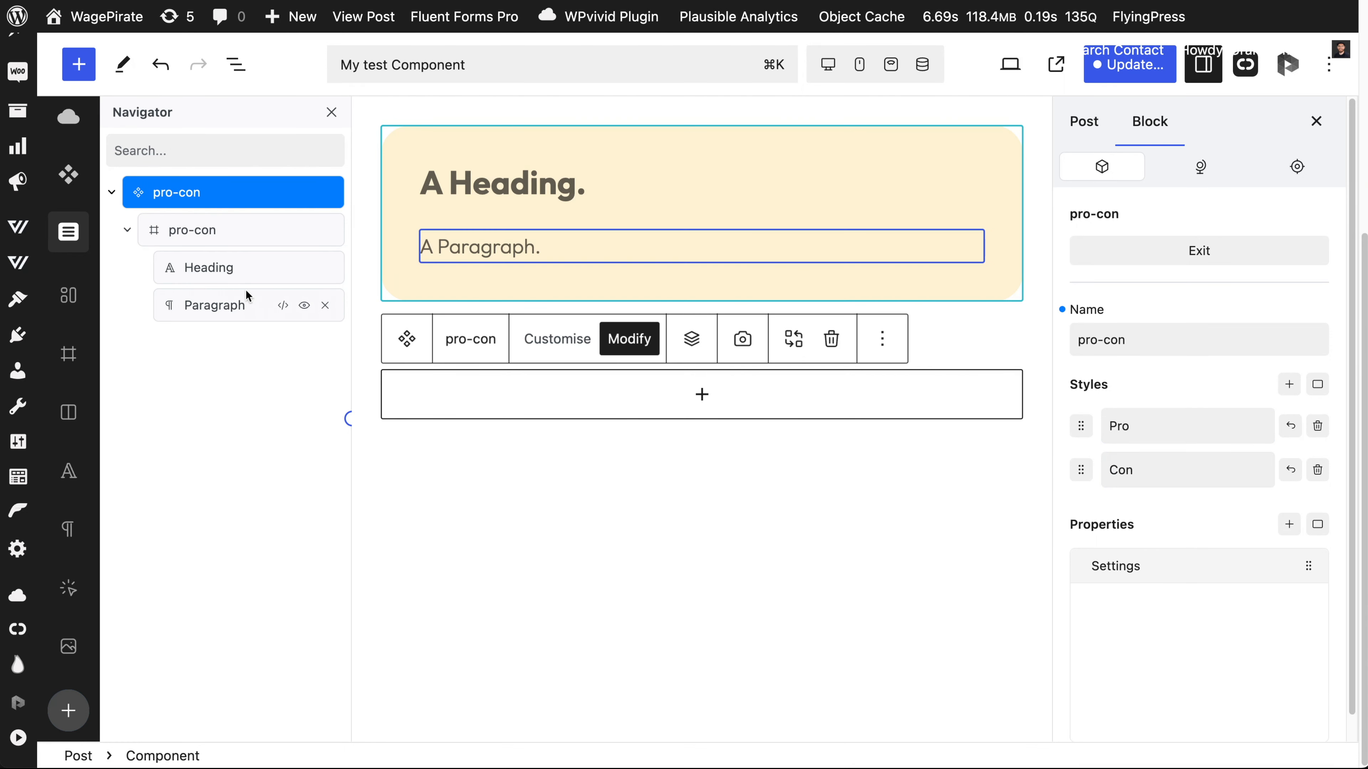
pyautogui.click(202, 422)
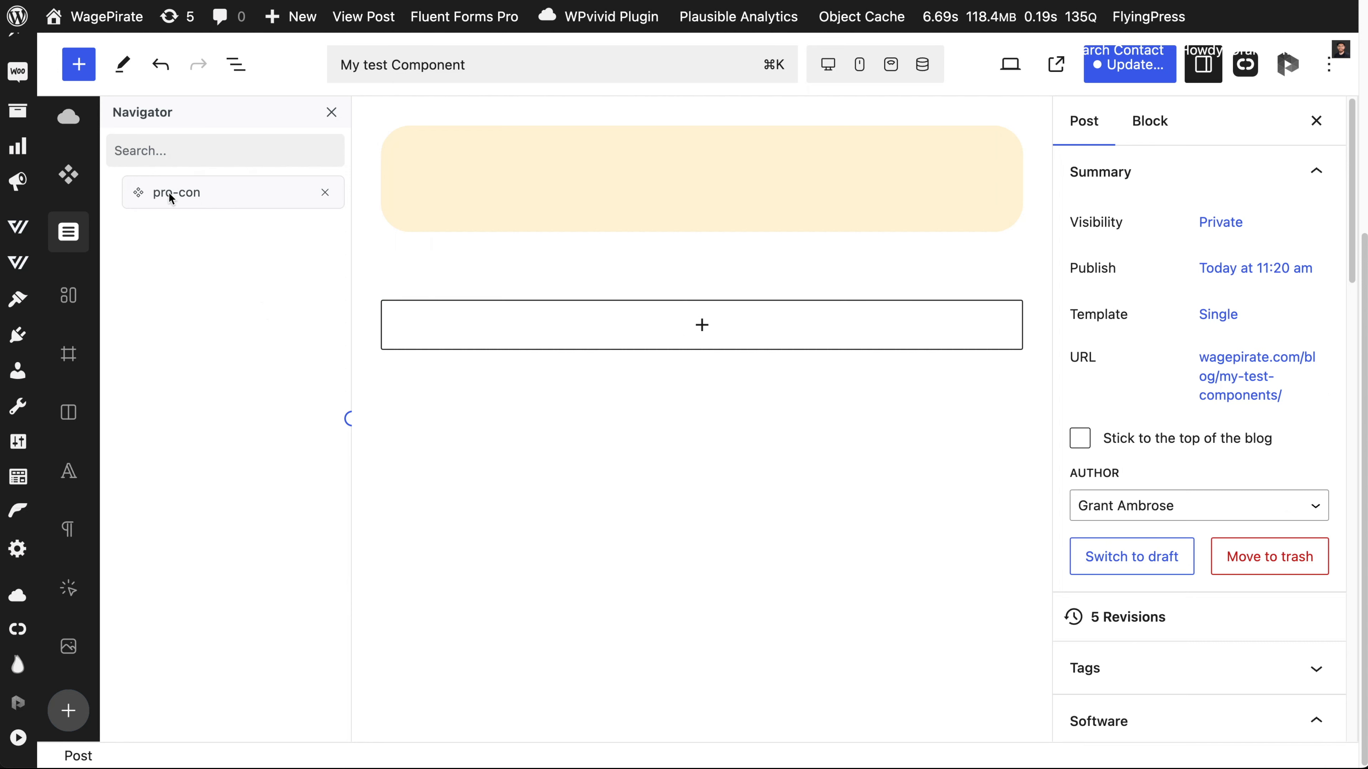
# Step: Set the pro-con div's background in the Pro style to the light-green palette colour var(--cc-color-11)
pyautogui.click(215, 193)
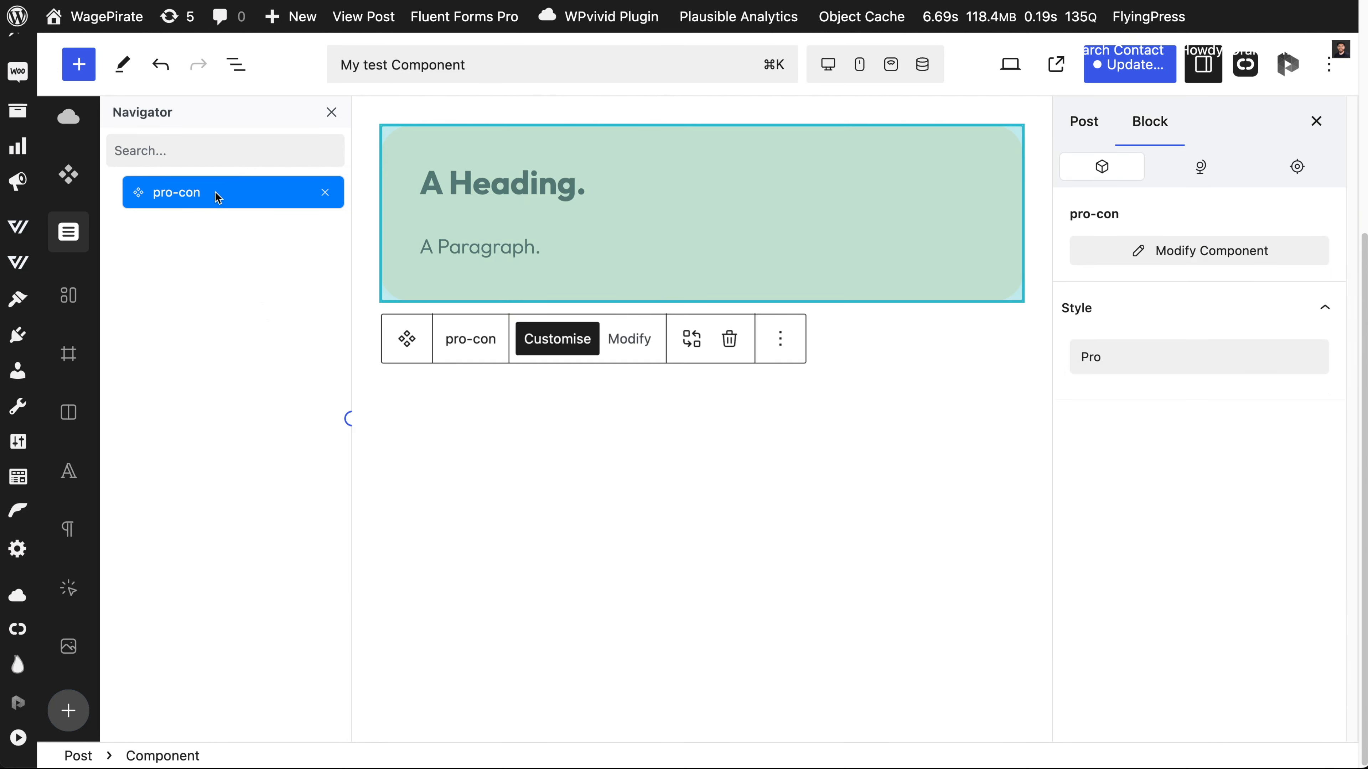
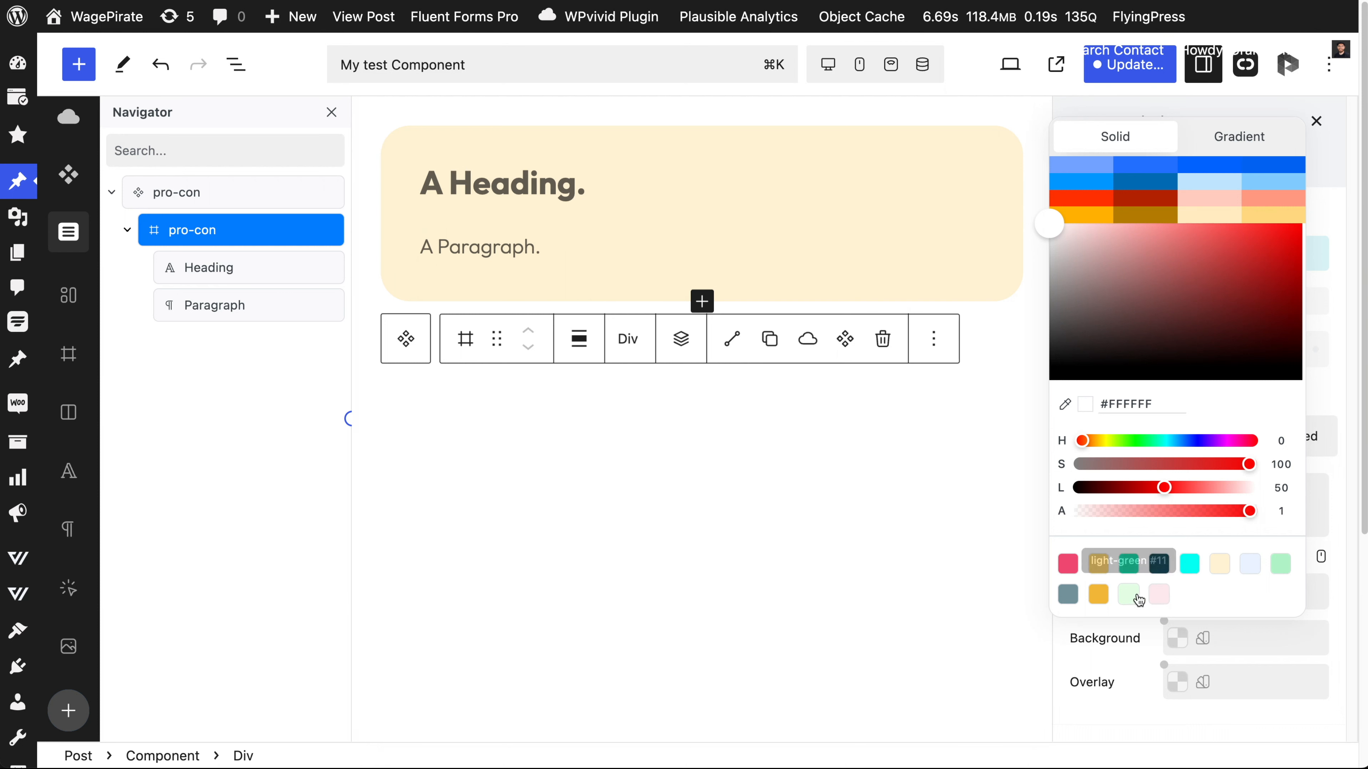
pyautogui.click(1129, 594)
pyautogui.click(1124, 632)
# Step: Switch the pro-con div to the Con style and set its background to the light pink palette colour var(--cc-color-12)
pyautogui.click(1121, 258)
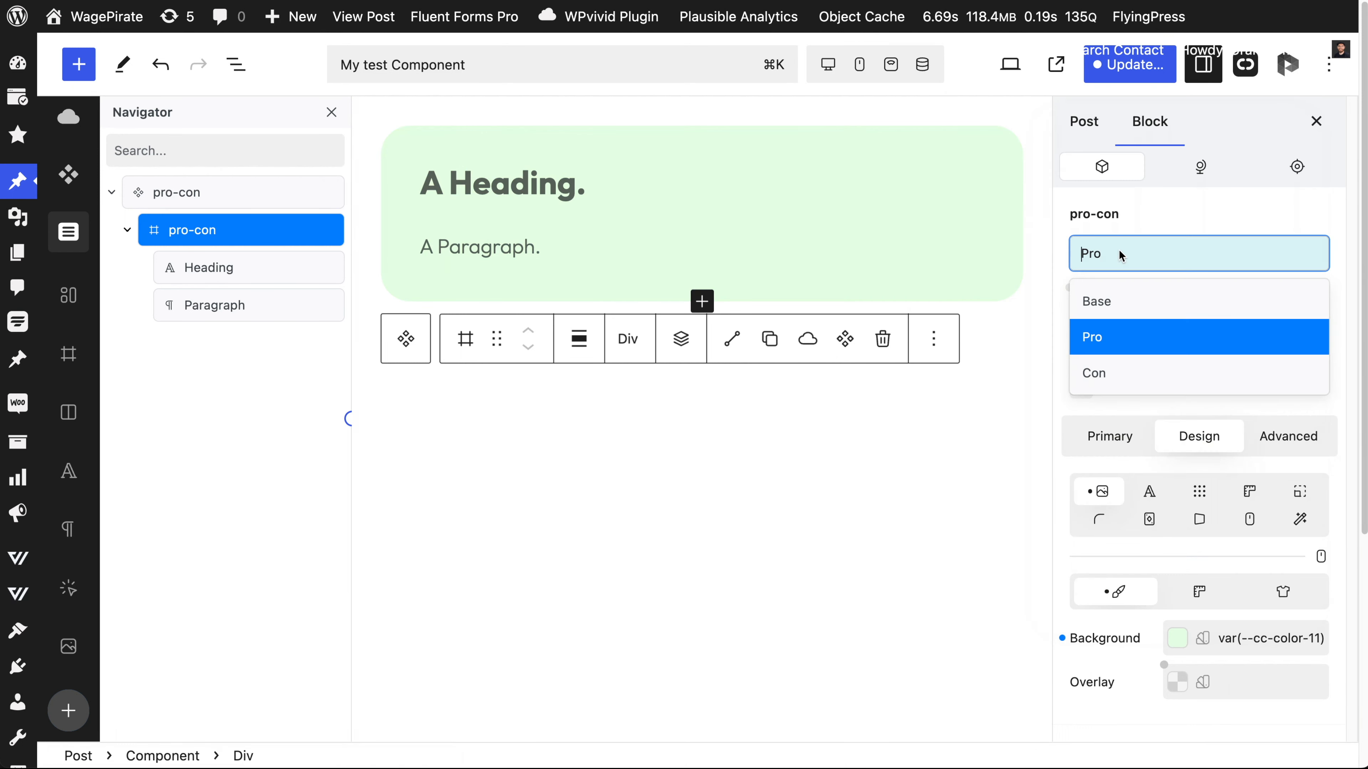
pyautogui.click(1118, 372)
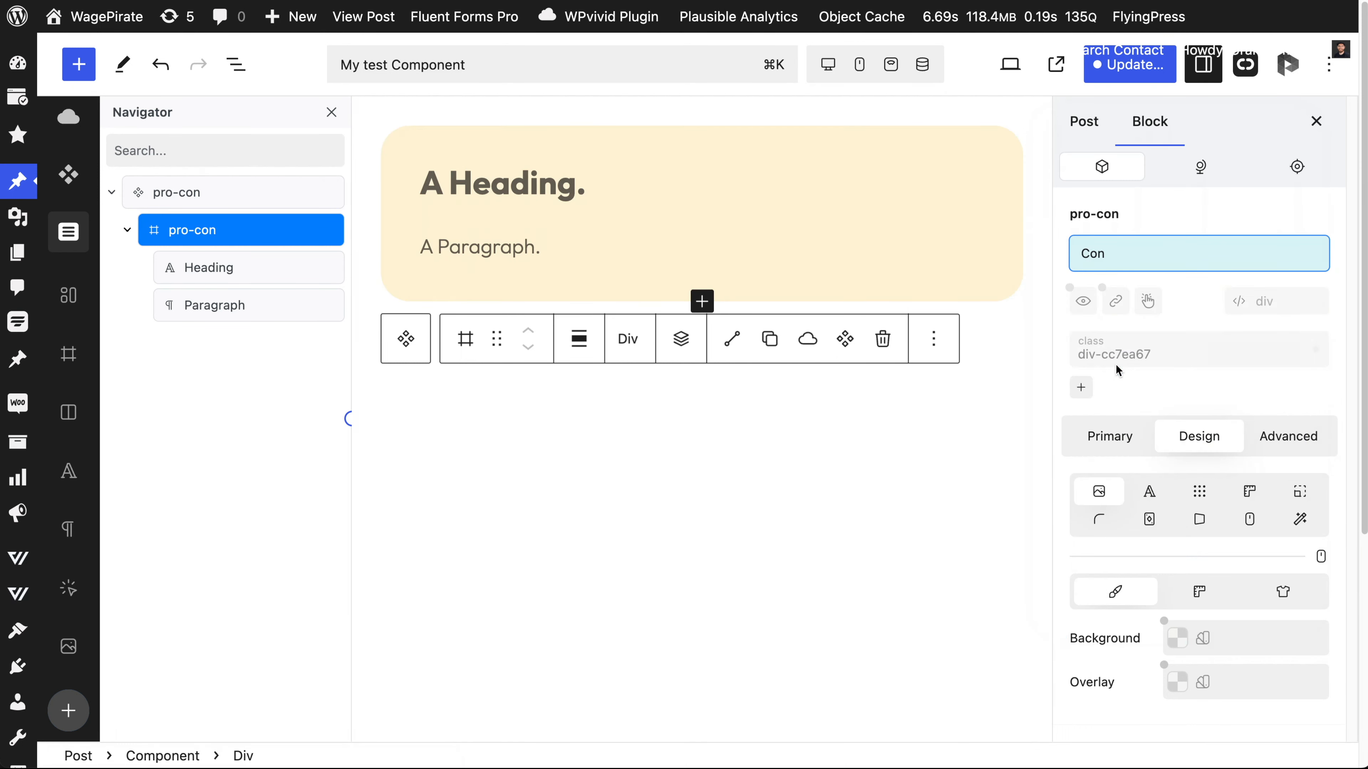
pyautogui.click(1180, 640)
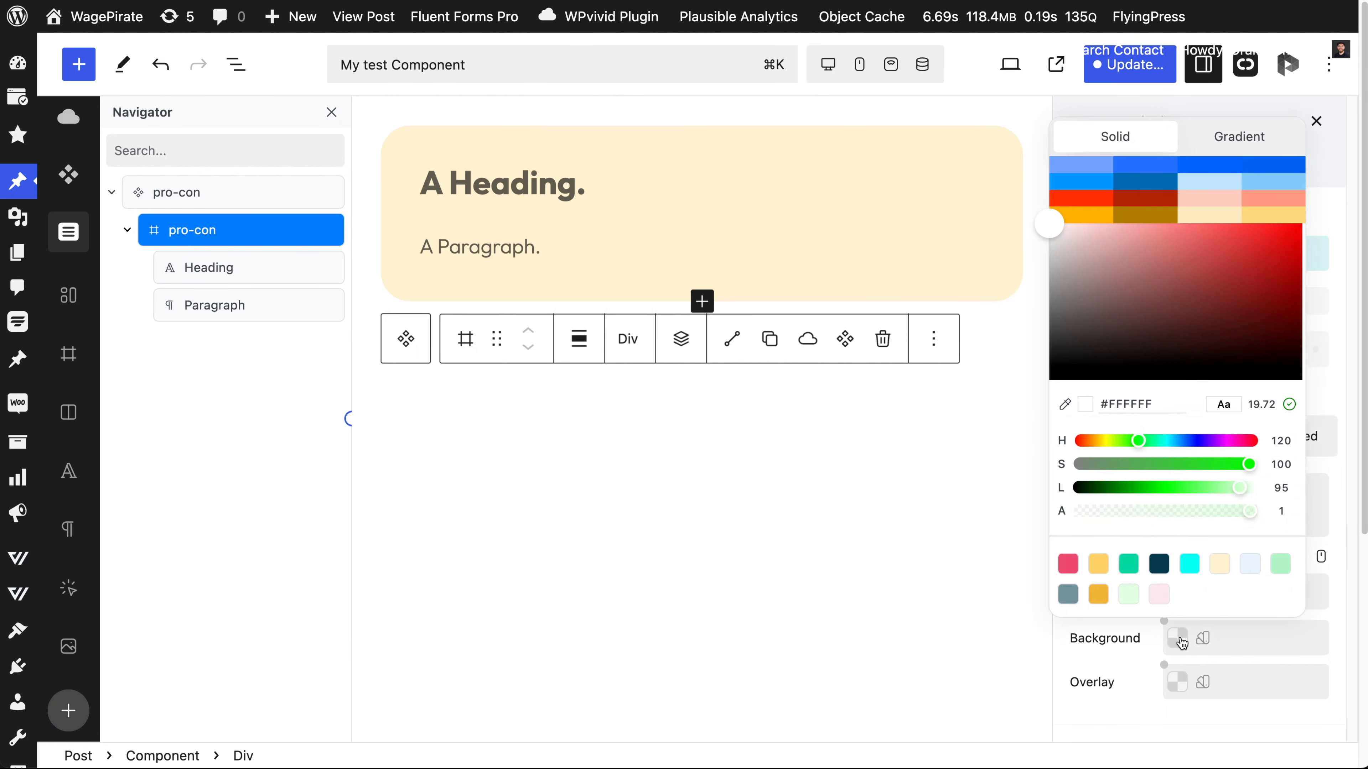
pyautogui.click(1163, 600)
pyautogui.click(1167, 704)
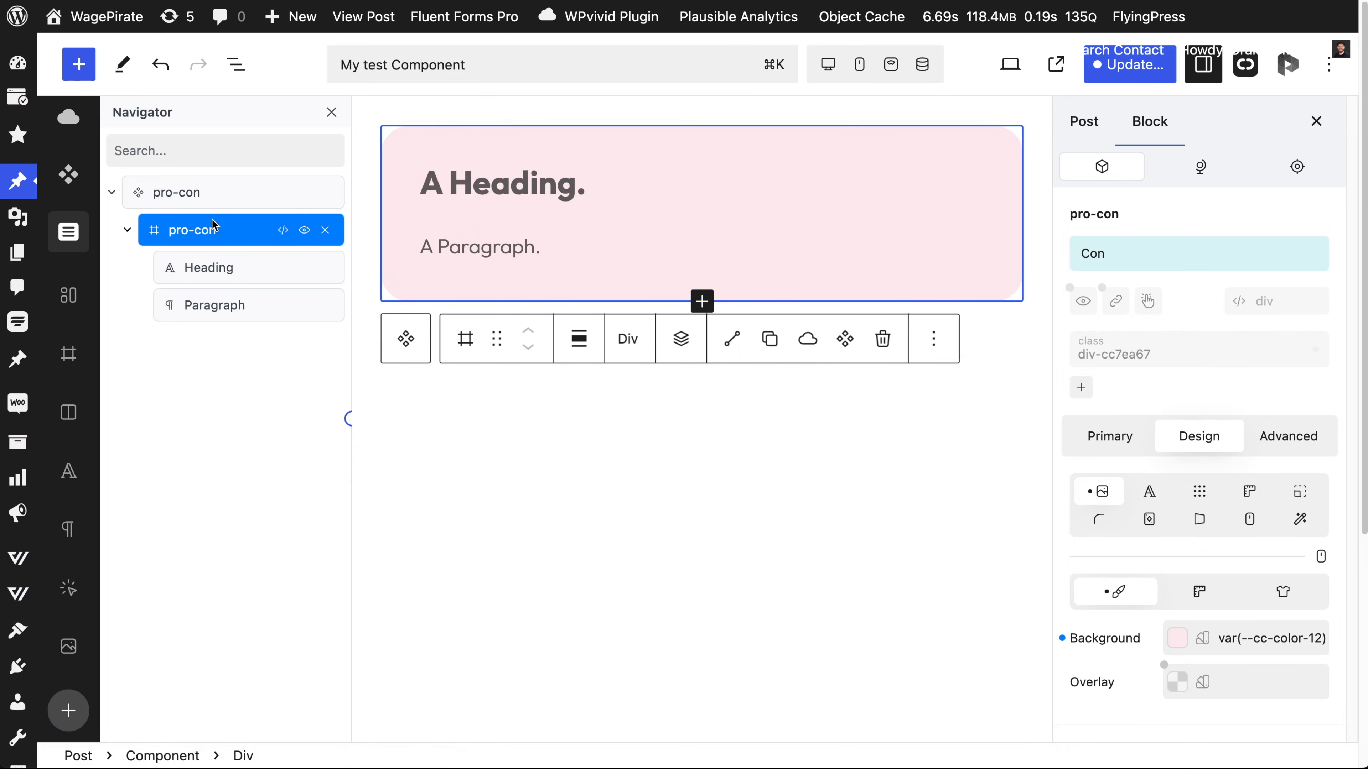
# Step: Switch the pro-con div to the Base style and examine the settings of its pro-con class
pyautogui.click(1169, 249)
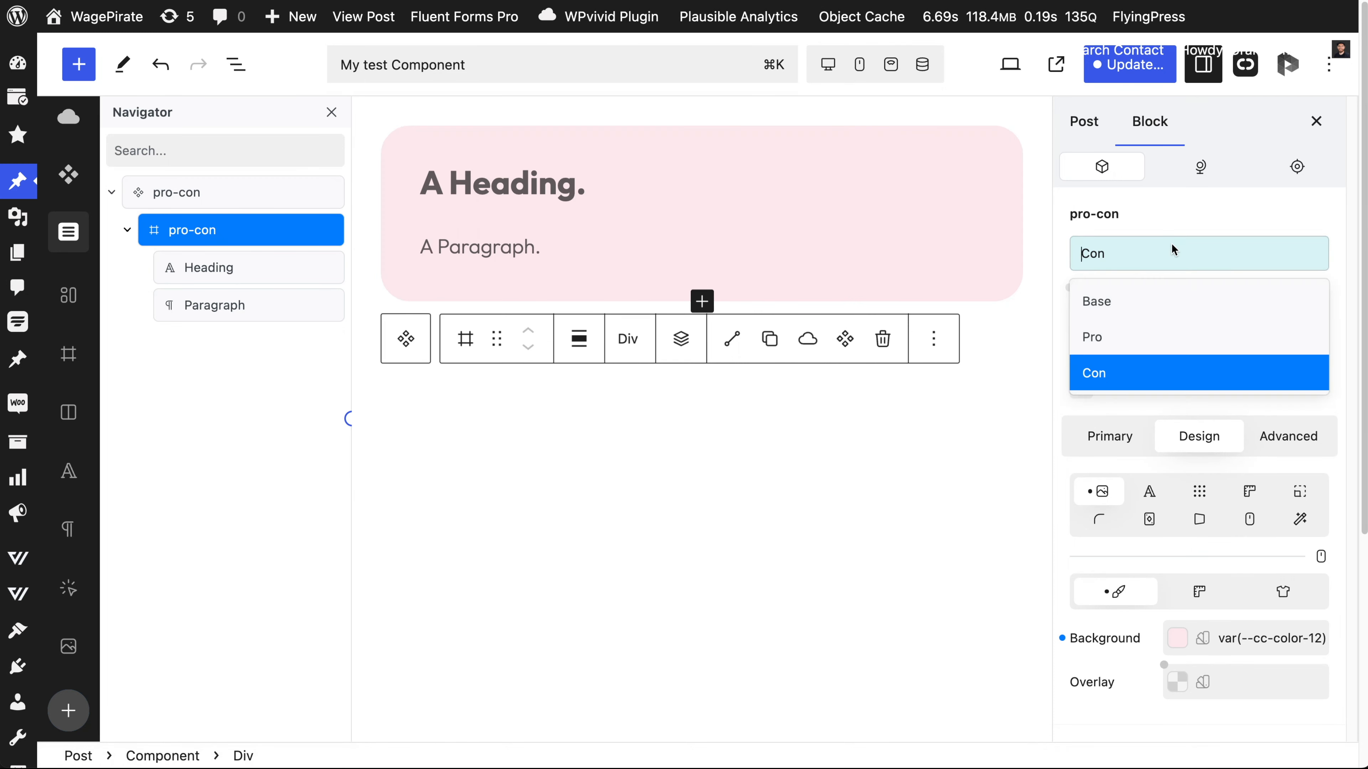
pyautogui.click(1169, 300)
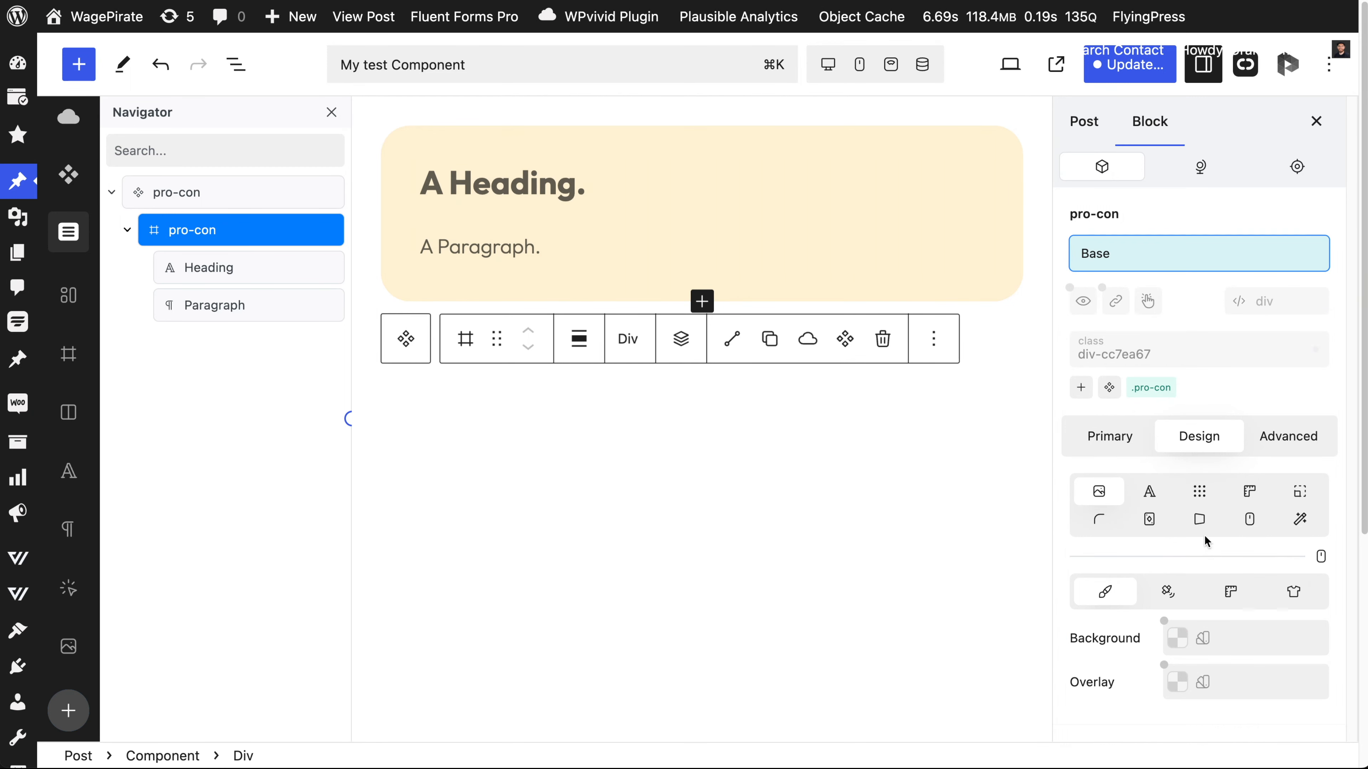
pyautogui.click(1156, 395)
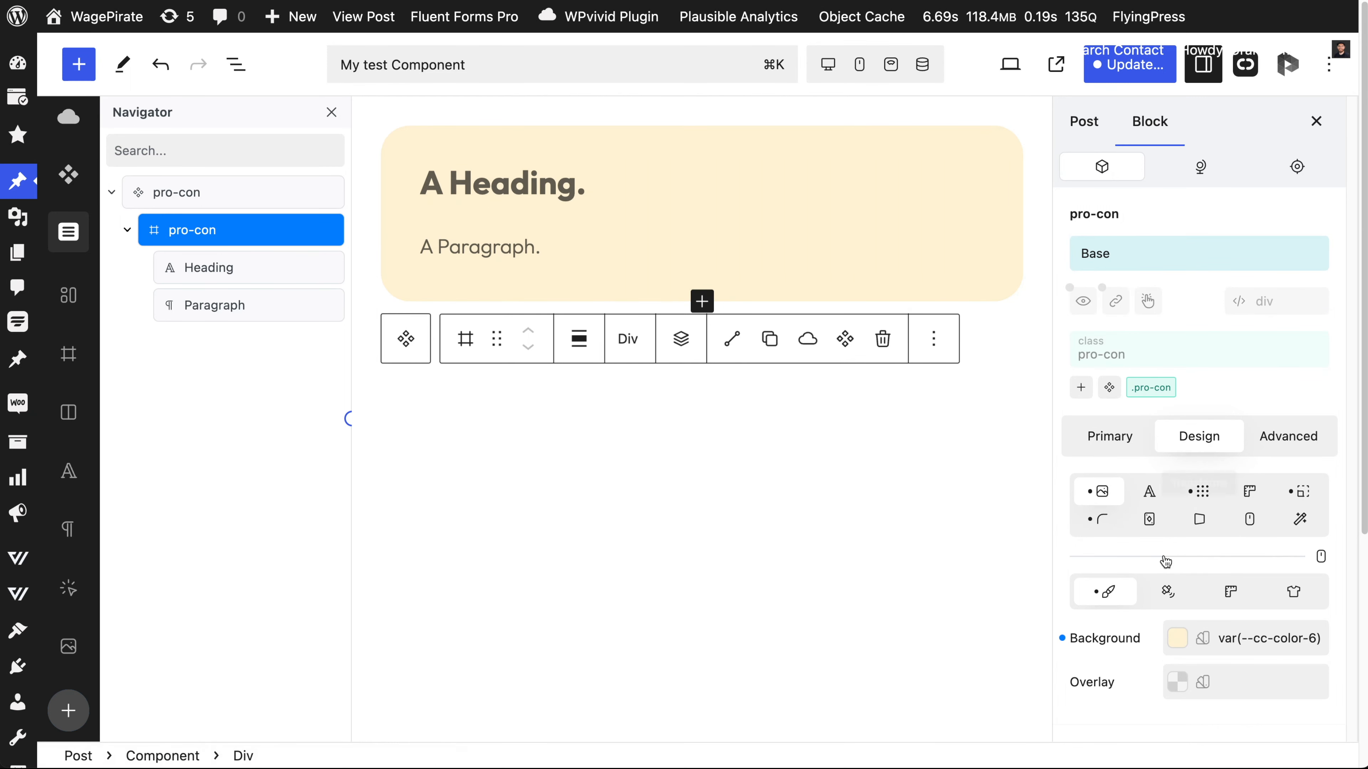
pyautogui.click(1149, 394)
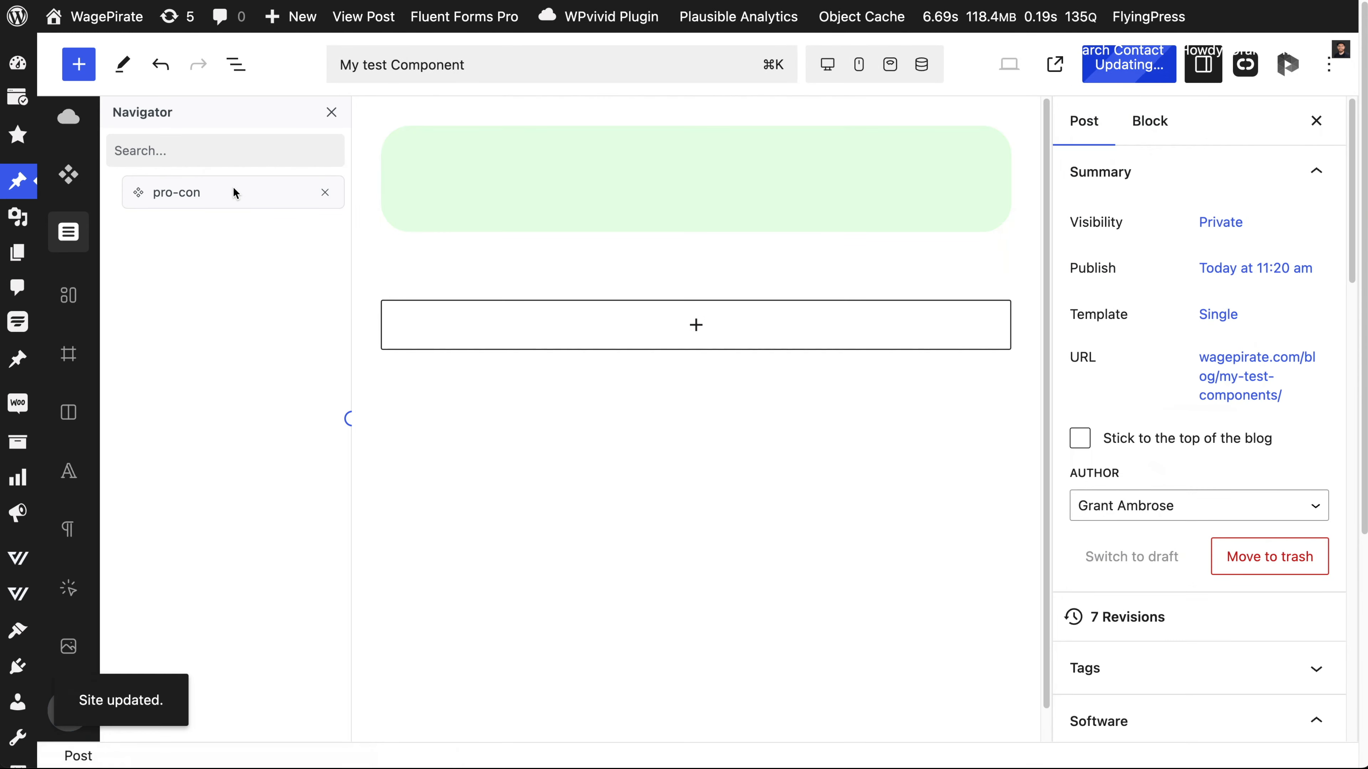
# Step: Delete the existing pro-con instance from the post and insert a fresh pro-con component from the component library
pyautogui.click(233, 189)
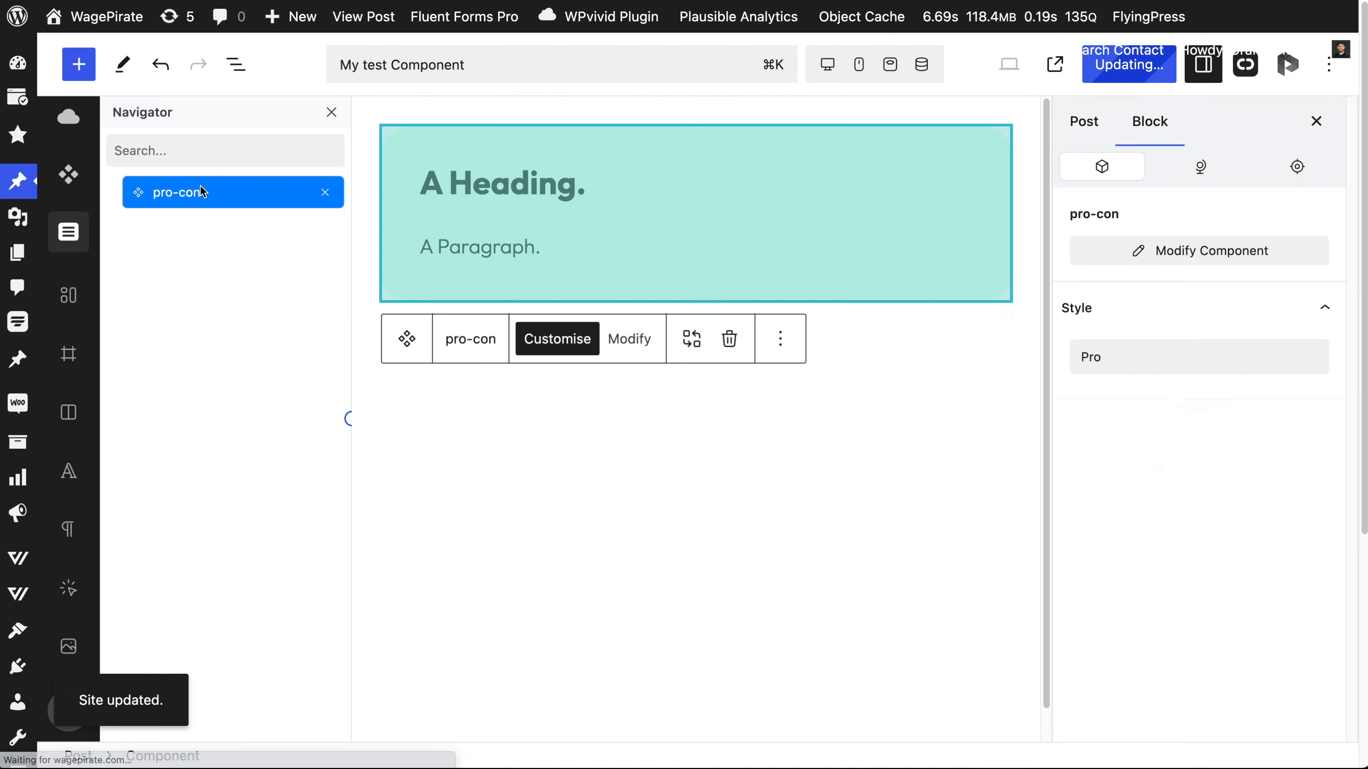
pyautogui.click(559, 583)
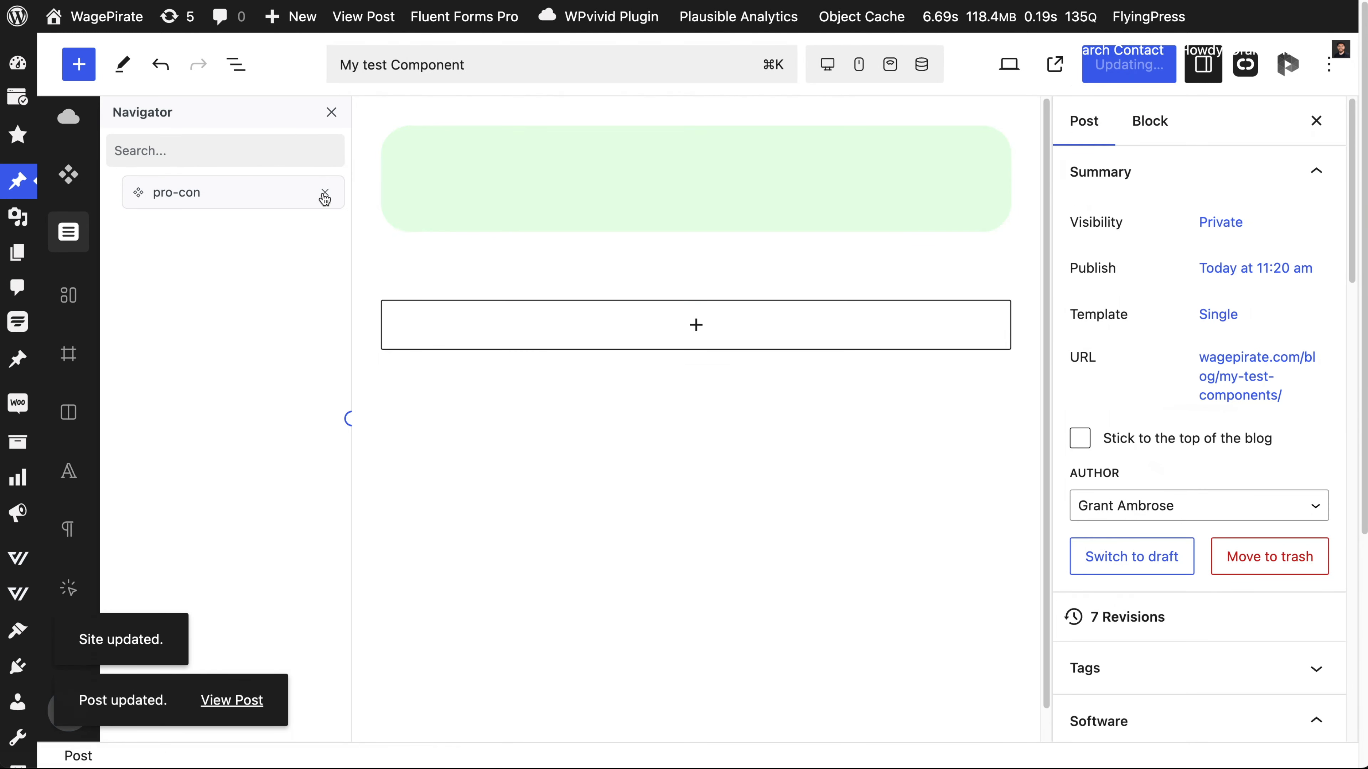
pyautogui.click(325, 197)
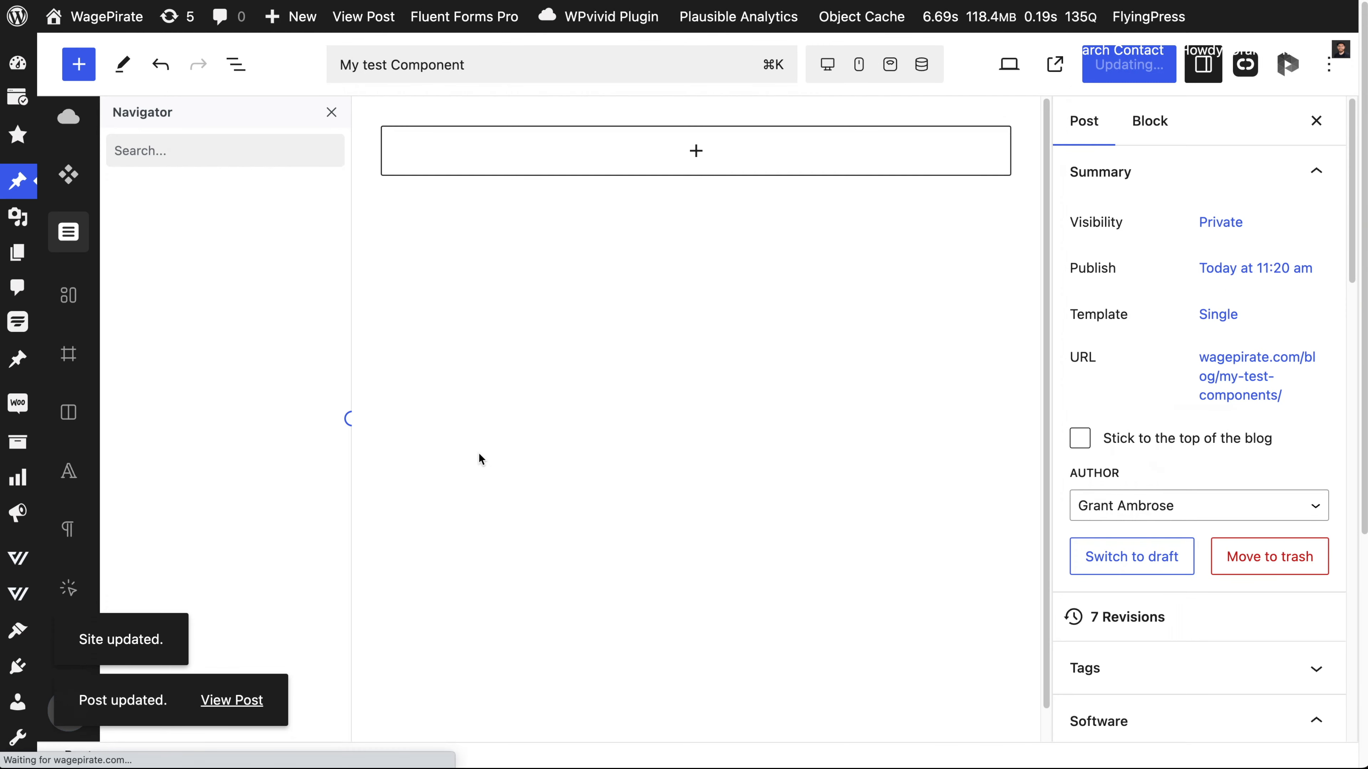
pyautogui.click(72, 181)
pyautogui.click(203, 254)
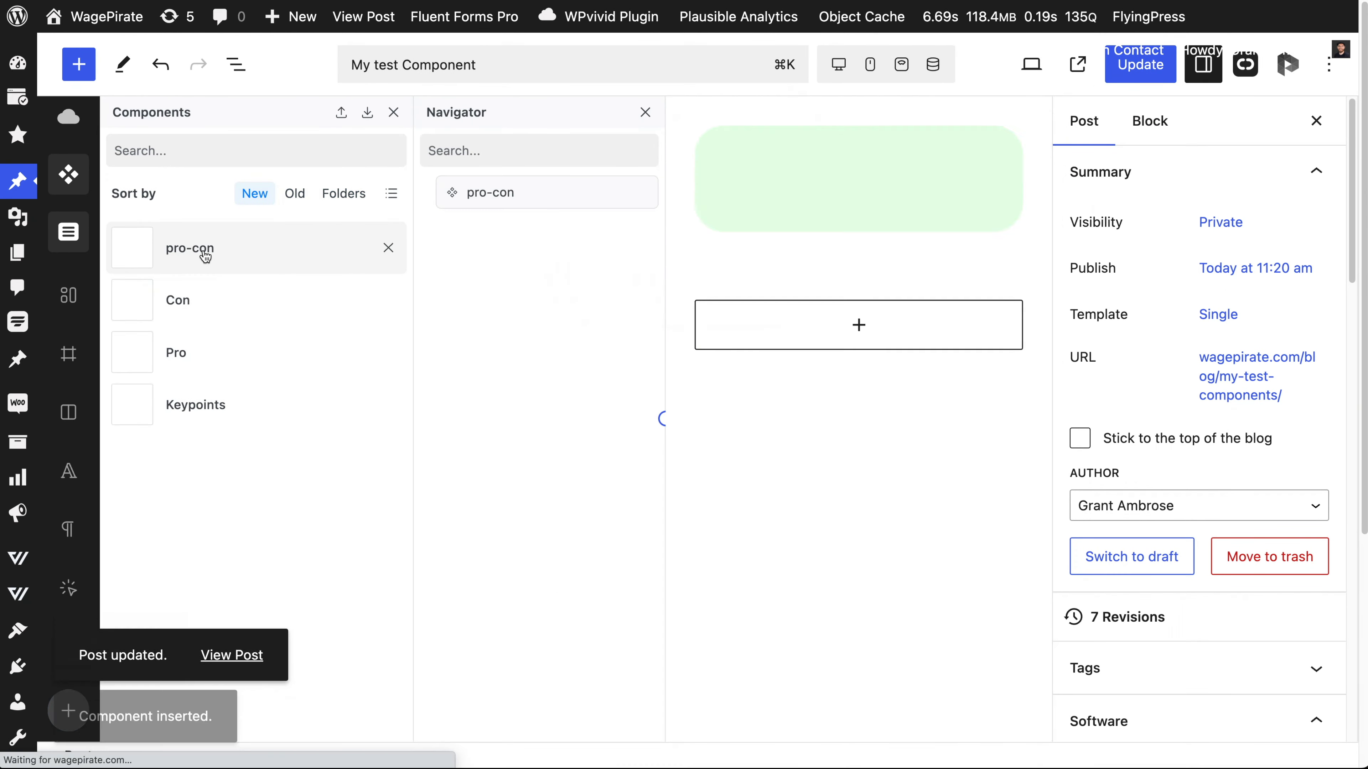
pyautogui.click(394, 112)
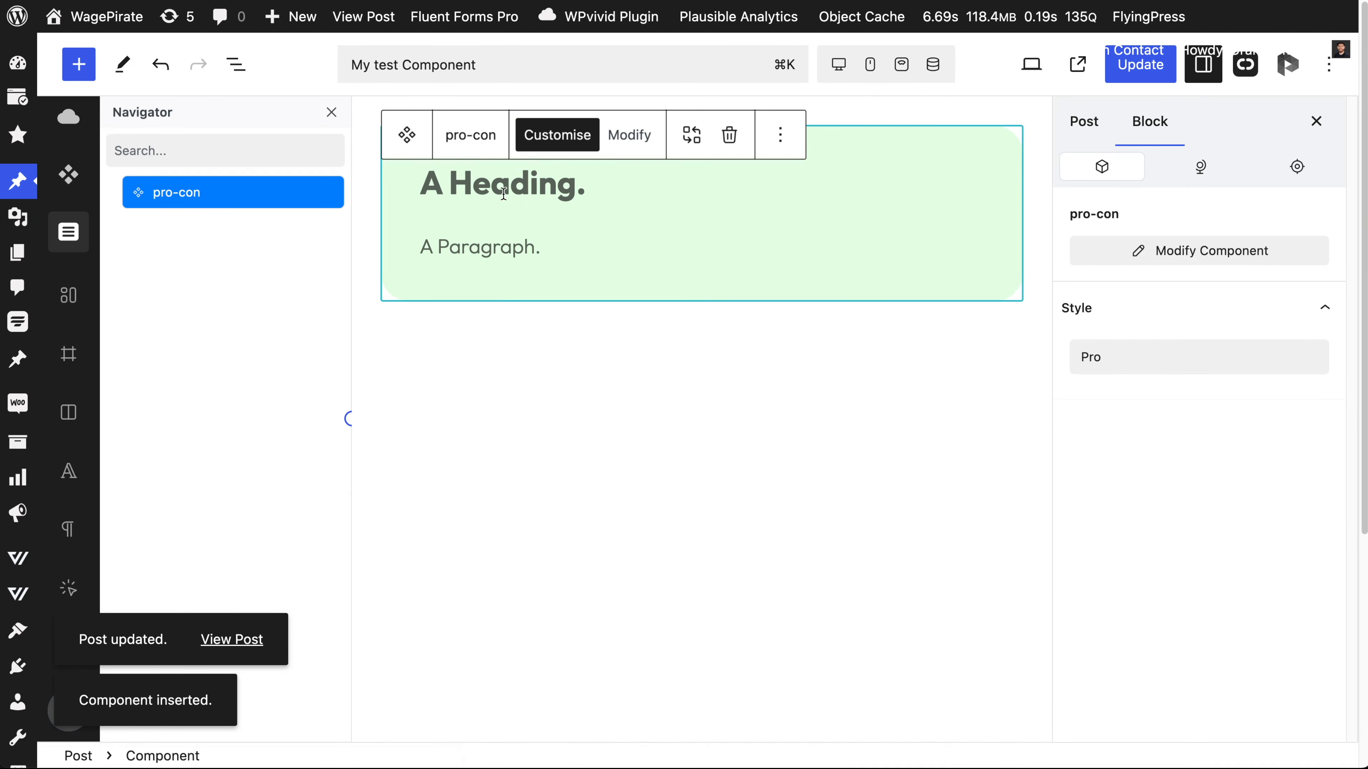
# Step: Try filling the pro-con instance with the heading "this is a pro" and the paragraph "fasfasdfasdfasd"
pyautogui.click(1179, 347)
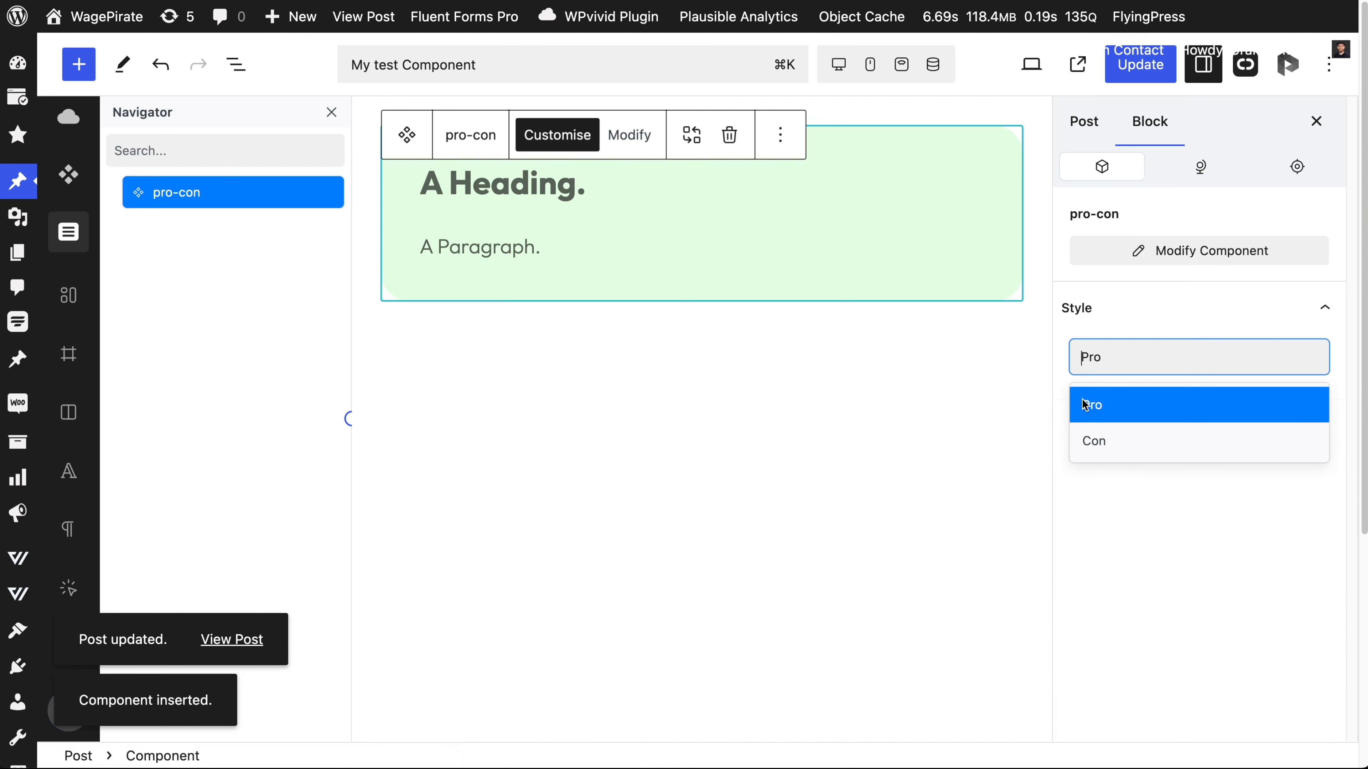
pyautogui.click(1083, 501)
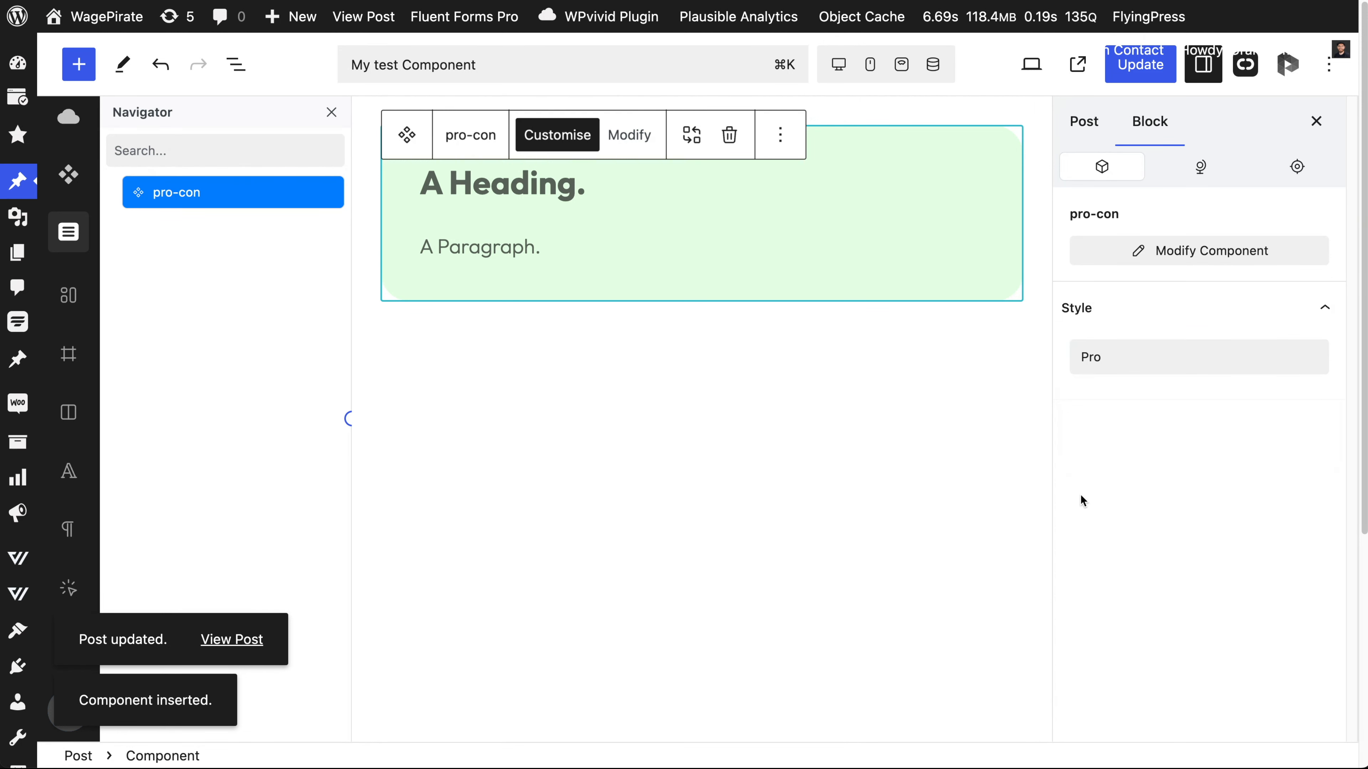
pyautogui.click(472, 175)
pyautogui.write('this is a pro')
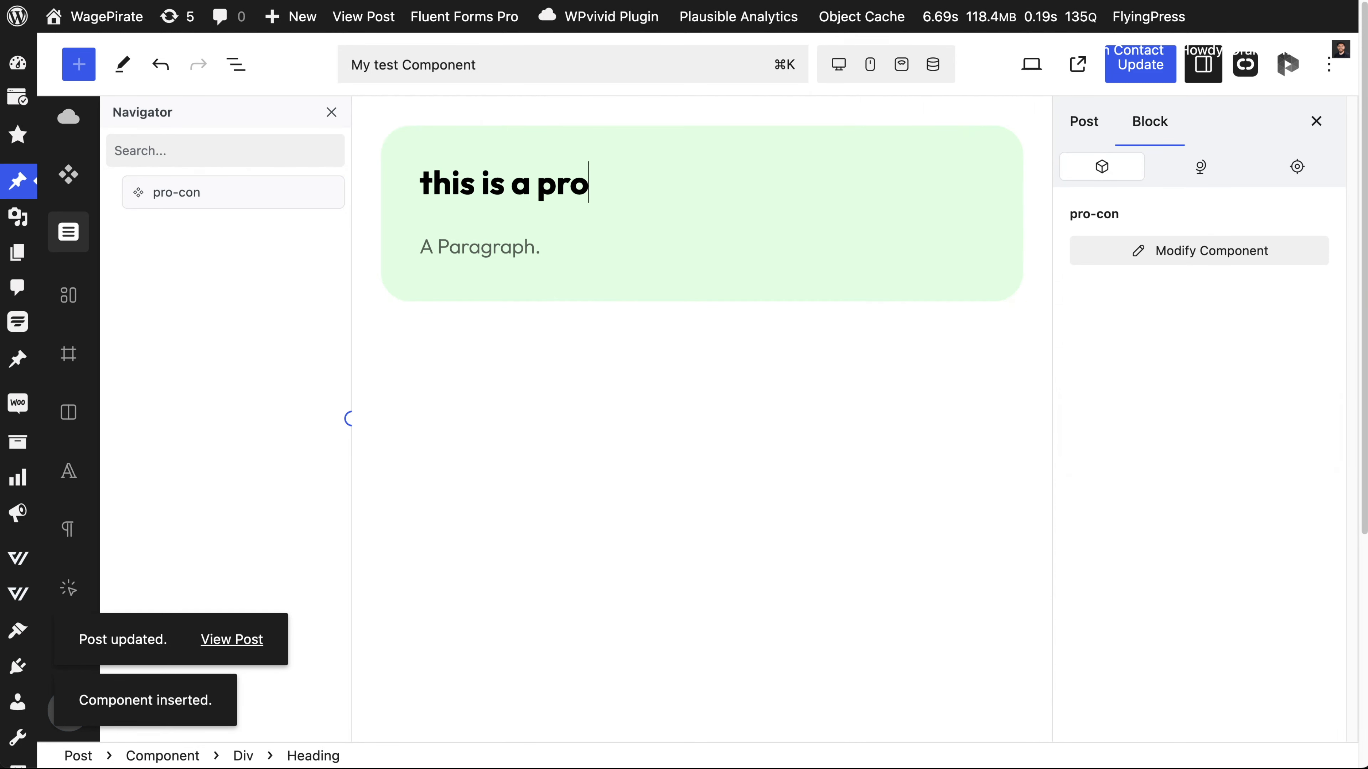
pyautogui.click(540, 290)
pyautogui.click(550, 260)
pyautogui.write('fasfasdfasdfasd')
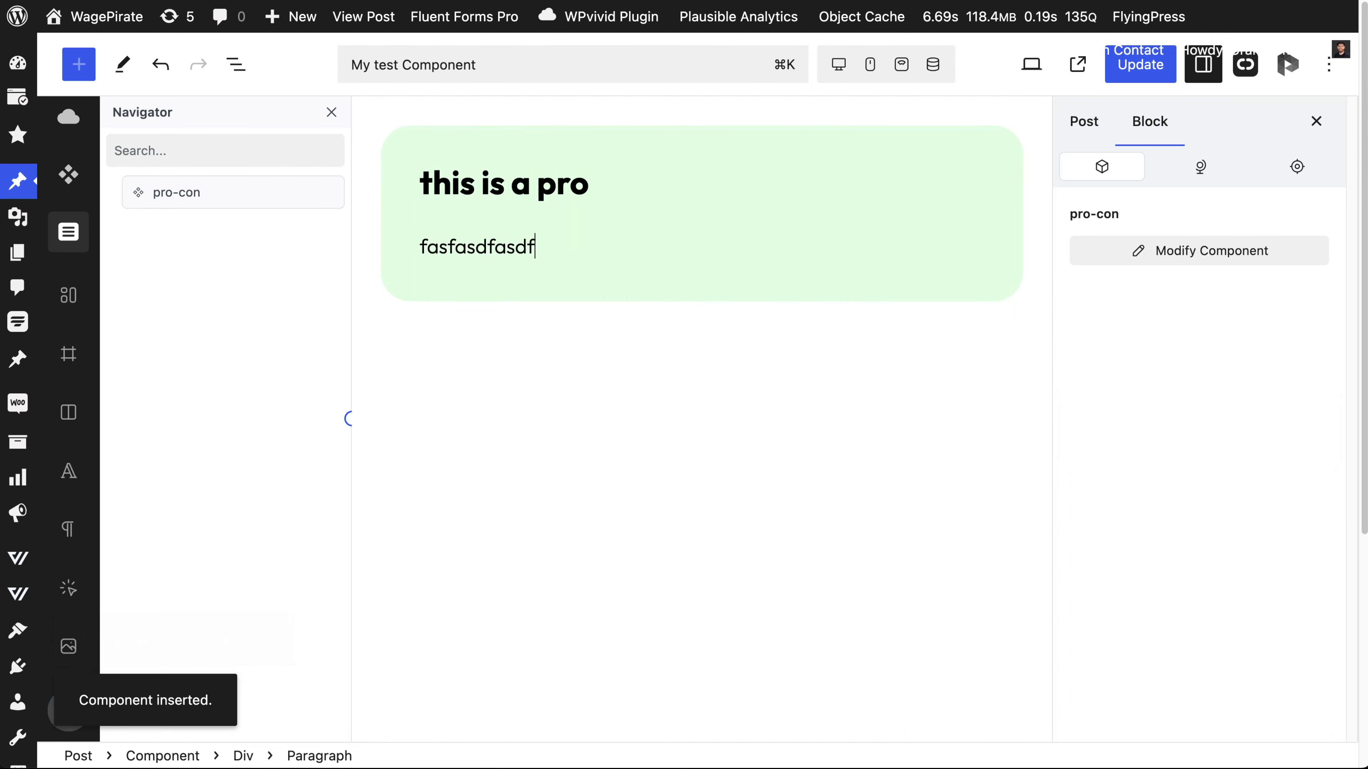
# Step: Duplicate the pro-con component and enter the heading "Pro 2" and the paragraph "gfdsgdfgdsfgsdfgsdfgsd" in the copy
pyautogui.click(269, 195)
pyautogui.rightClick(268, 195)
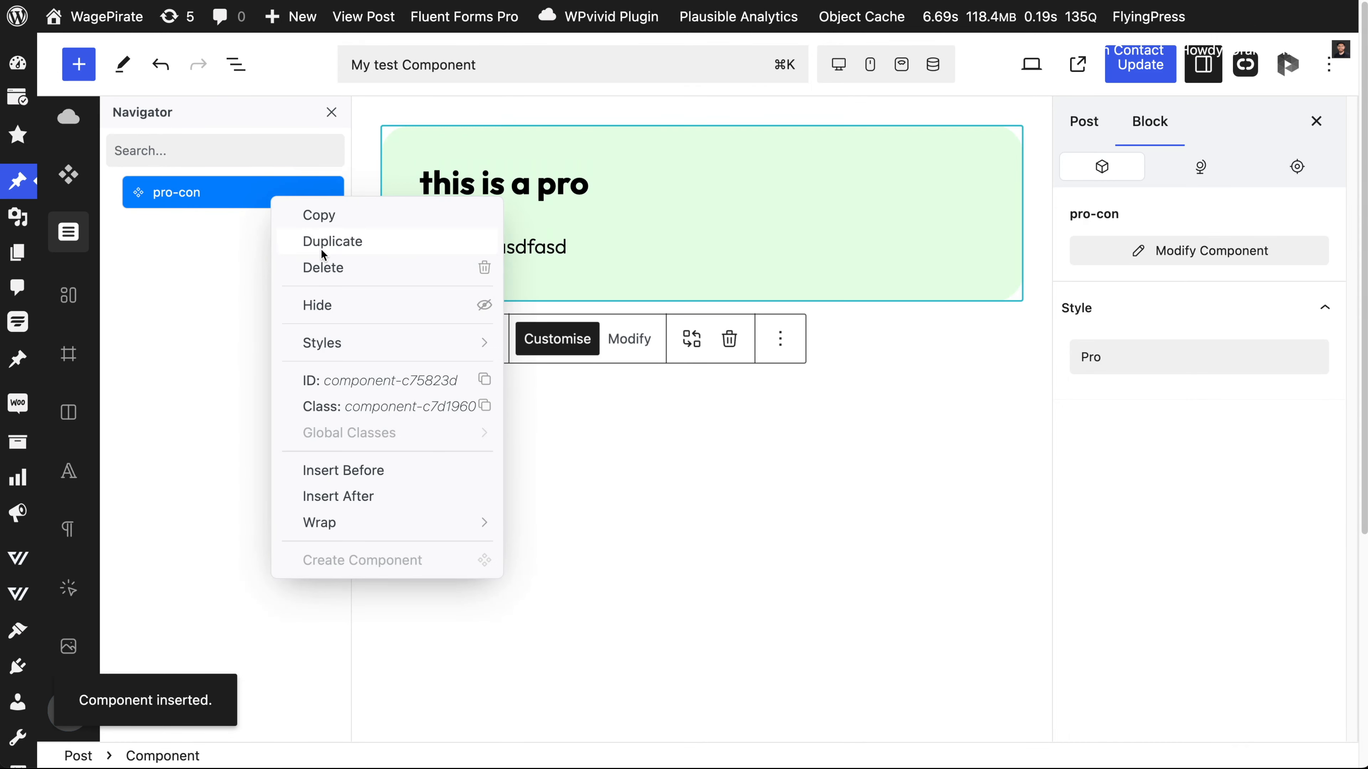
pyautogui.click(320, 241)
pyautogui.click(525, 345)
pyautogui.write('Pro 2')
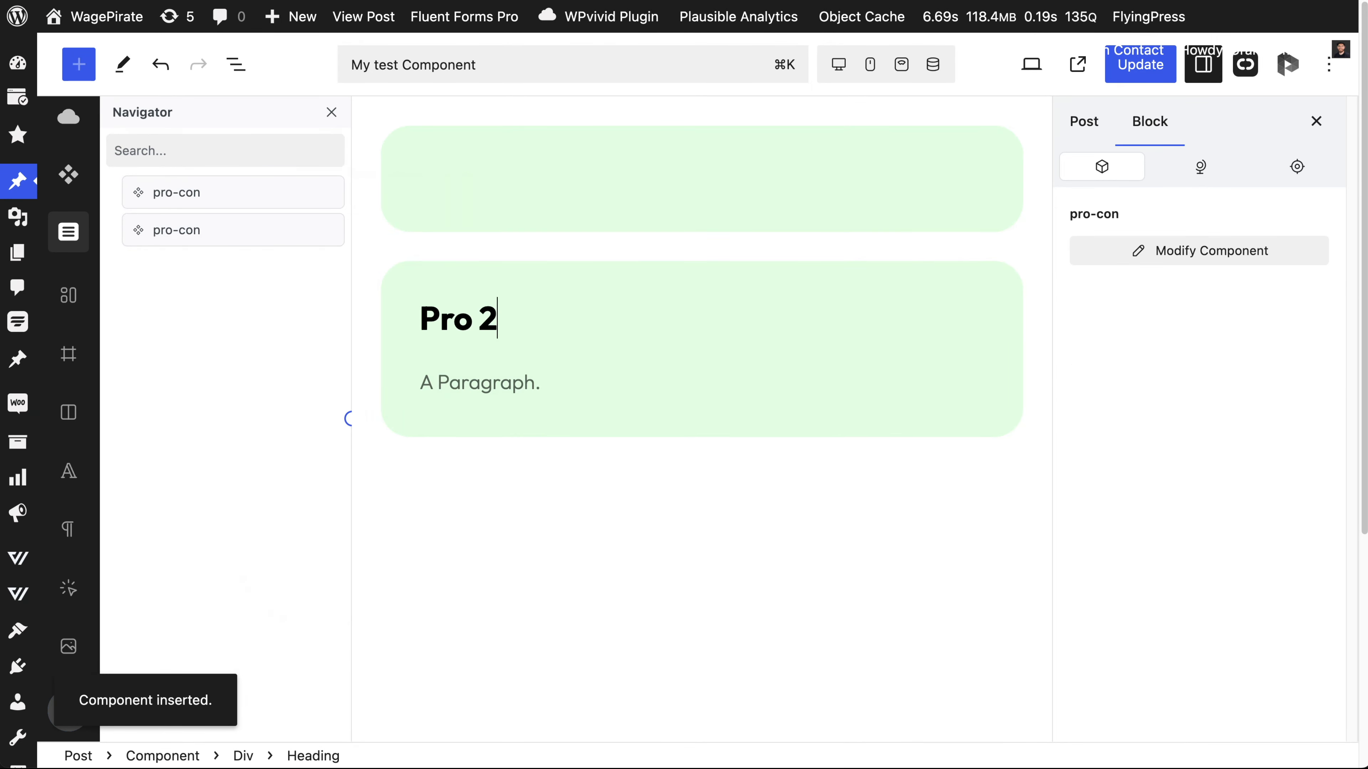
pyautogui.click(533, 384)
pyautogui.write('gfdsgdfgdsfgsdfgsdfgsd')
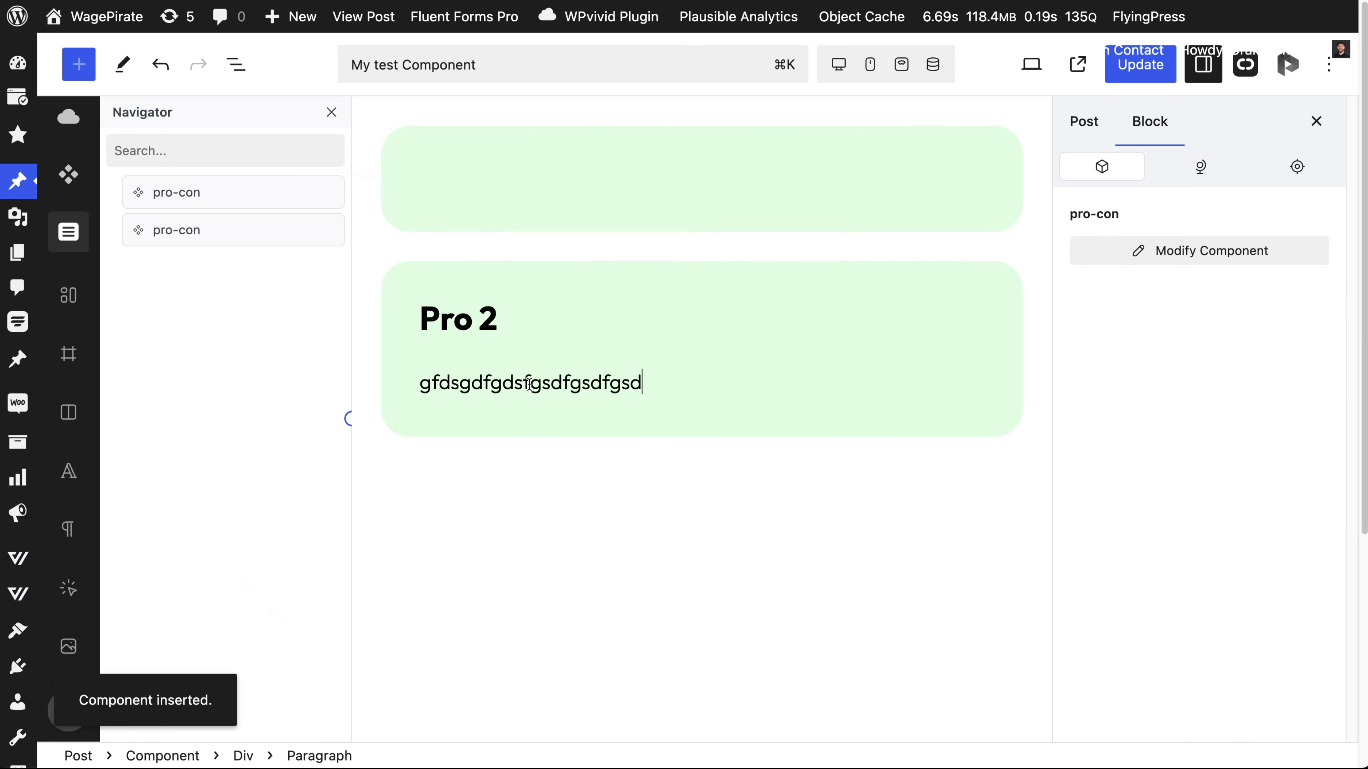
# Step: Check the text in the duplicated pro-con component and delete the duplicate
pyautogui.click(403, 309)
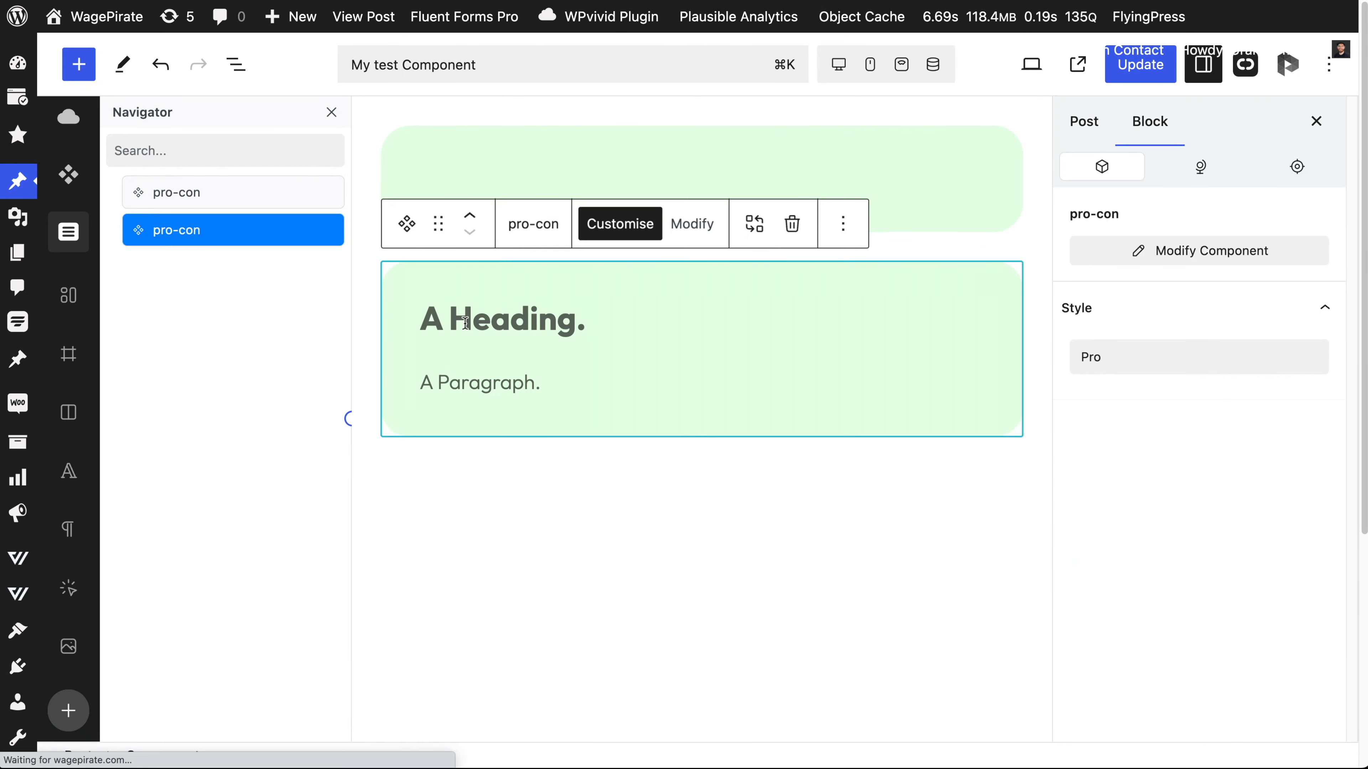
pyautogui.click(460, 321)
pyautogui.click(510, 495)
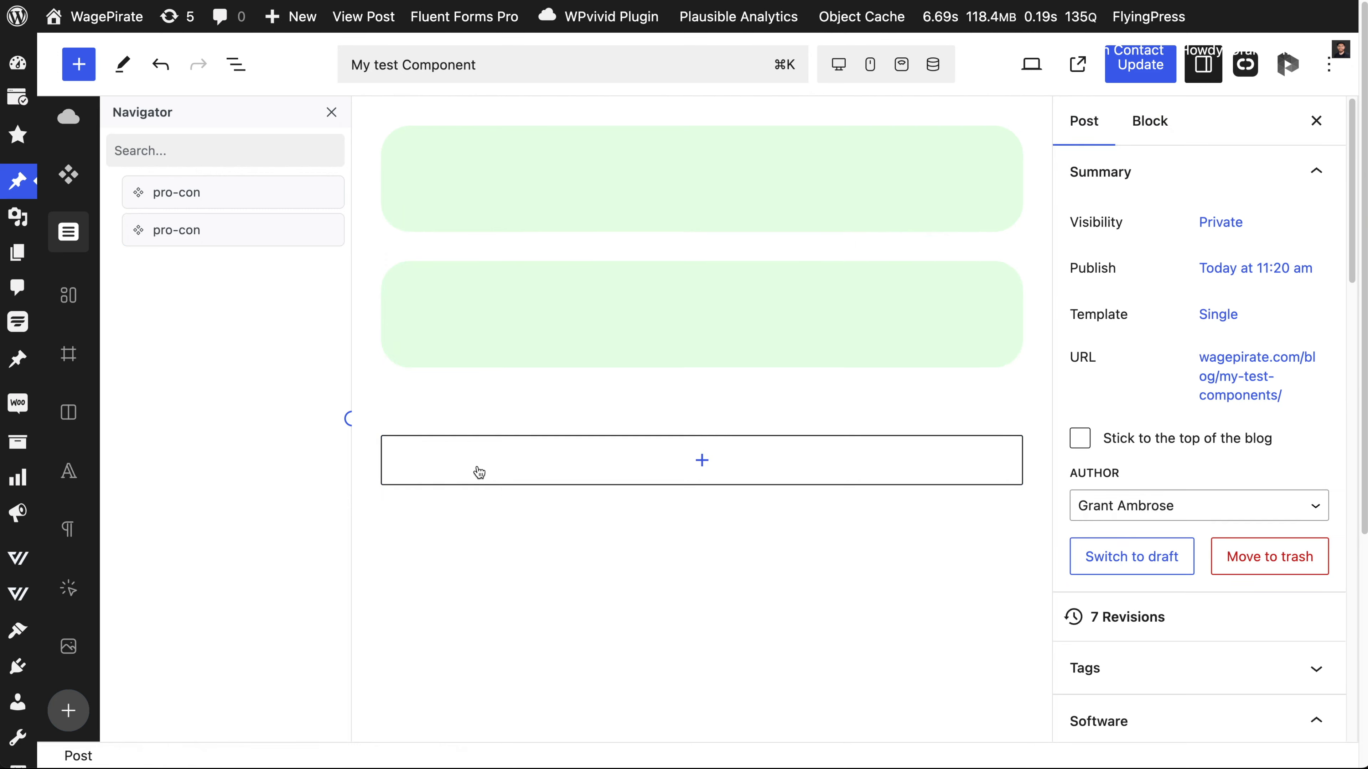
pyautogui.click(324, 234)
# Step: Put the pro-con component in Modify mode and connect its Heading's content to a new text property named Pro Con Heading
pyautogui.click(177, 192)
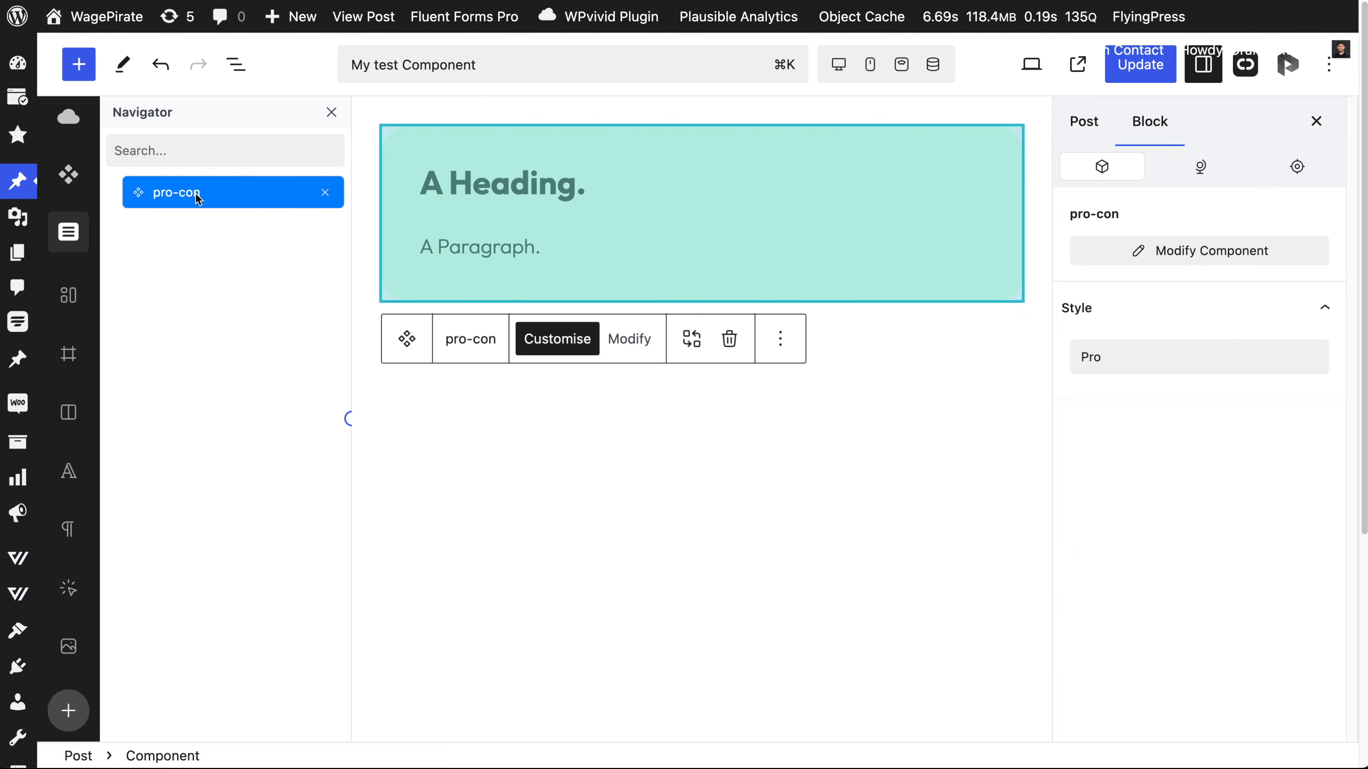
pyautogui.click(648, 338)
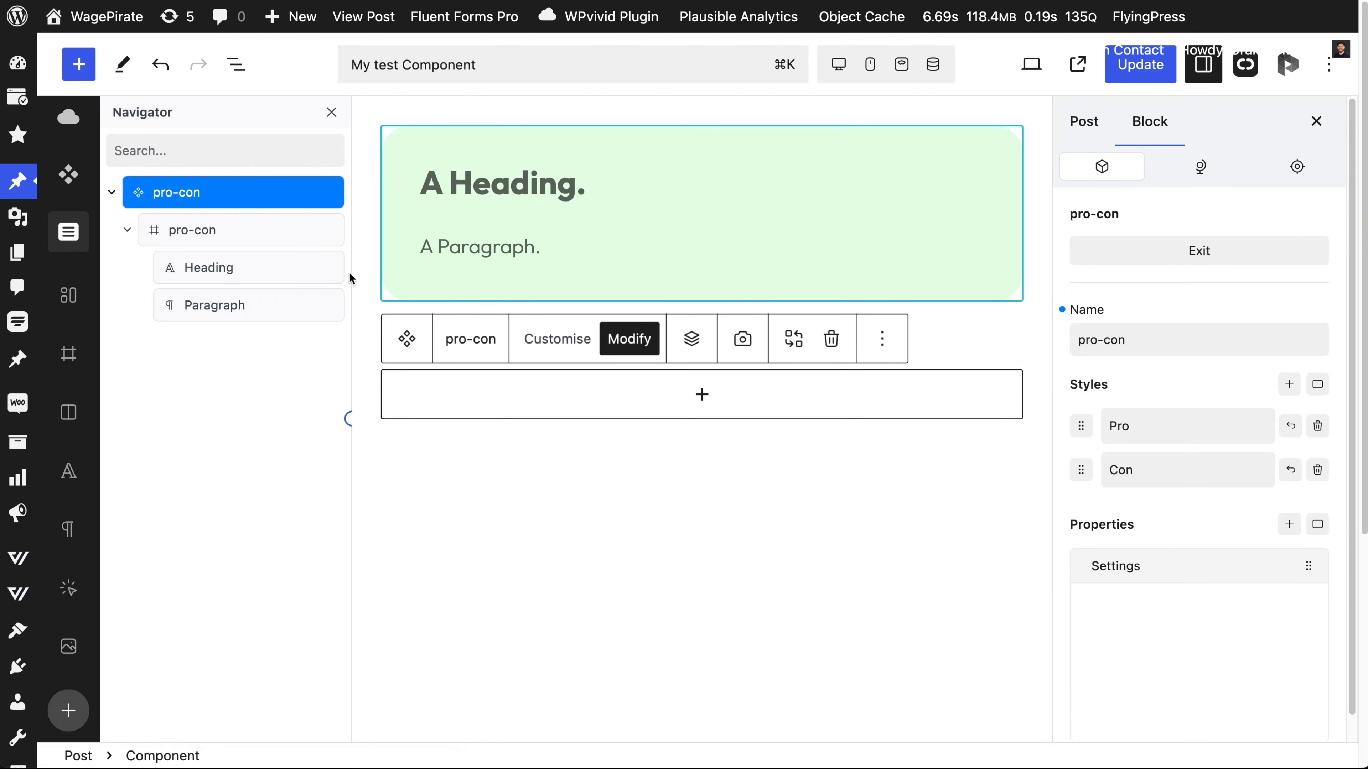
pyautogui.click(211, 267)
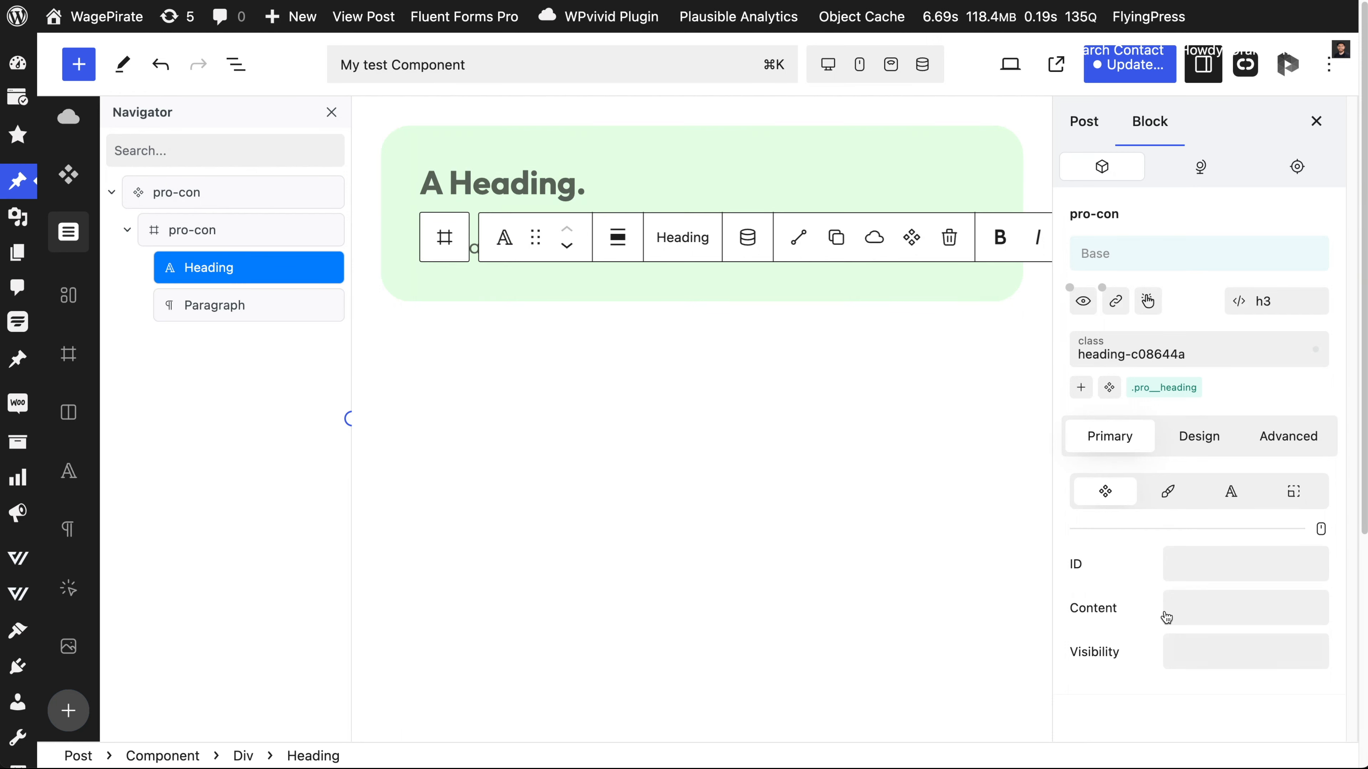
pyautogui.click(1199, 621)
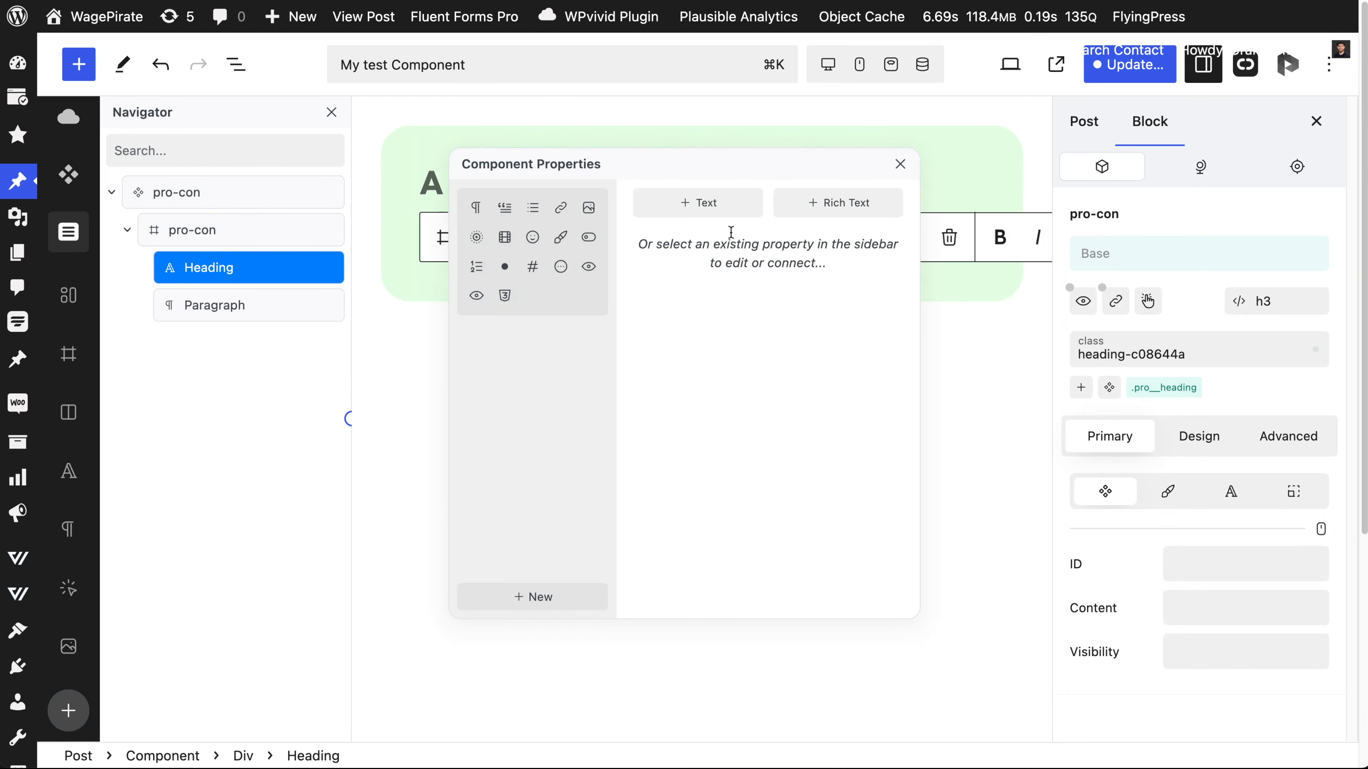
pyautogui.click(699, 202)
pyautogui.click(705, 284)
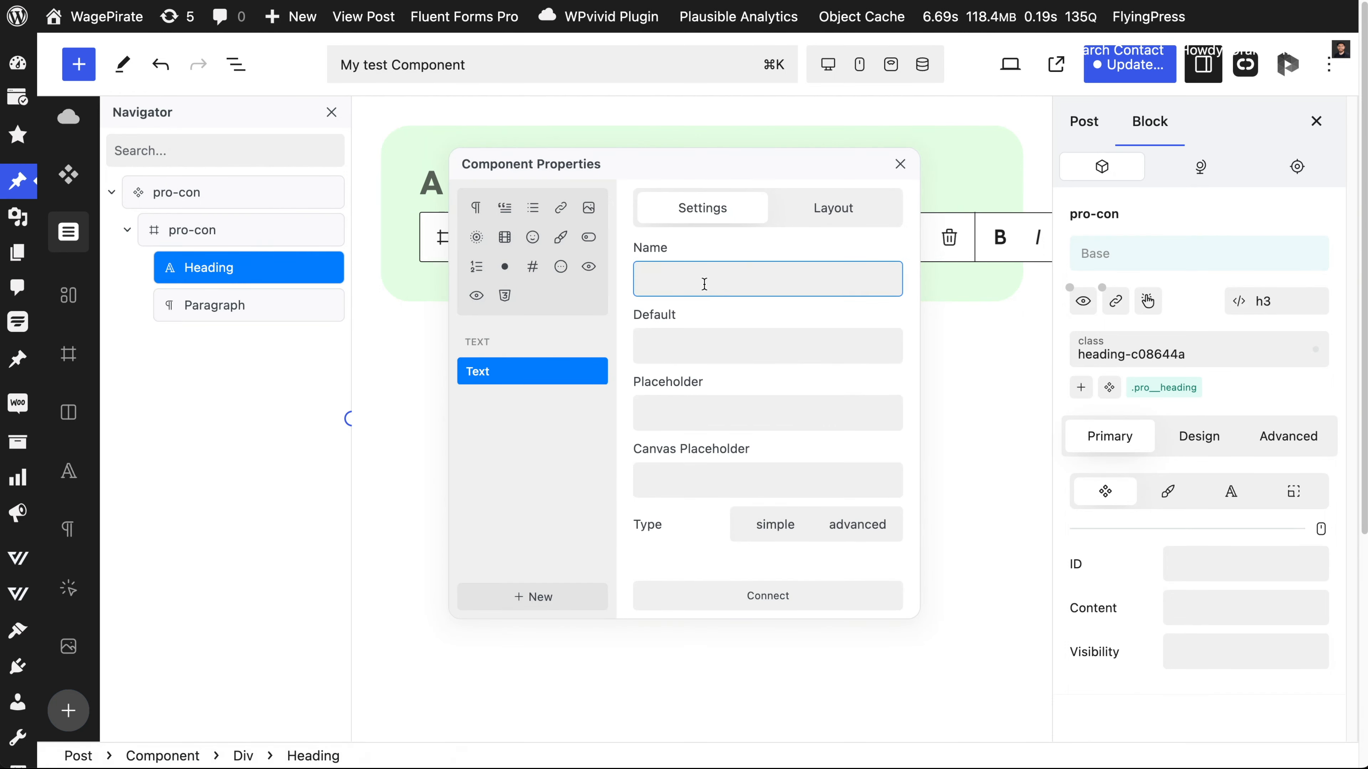
pyautogui.write('Pro Con Heading')
pyautogui.click(752, 593)
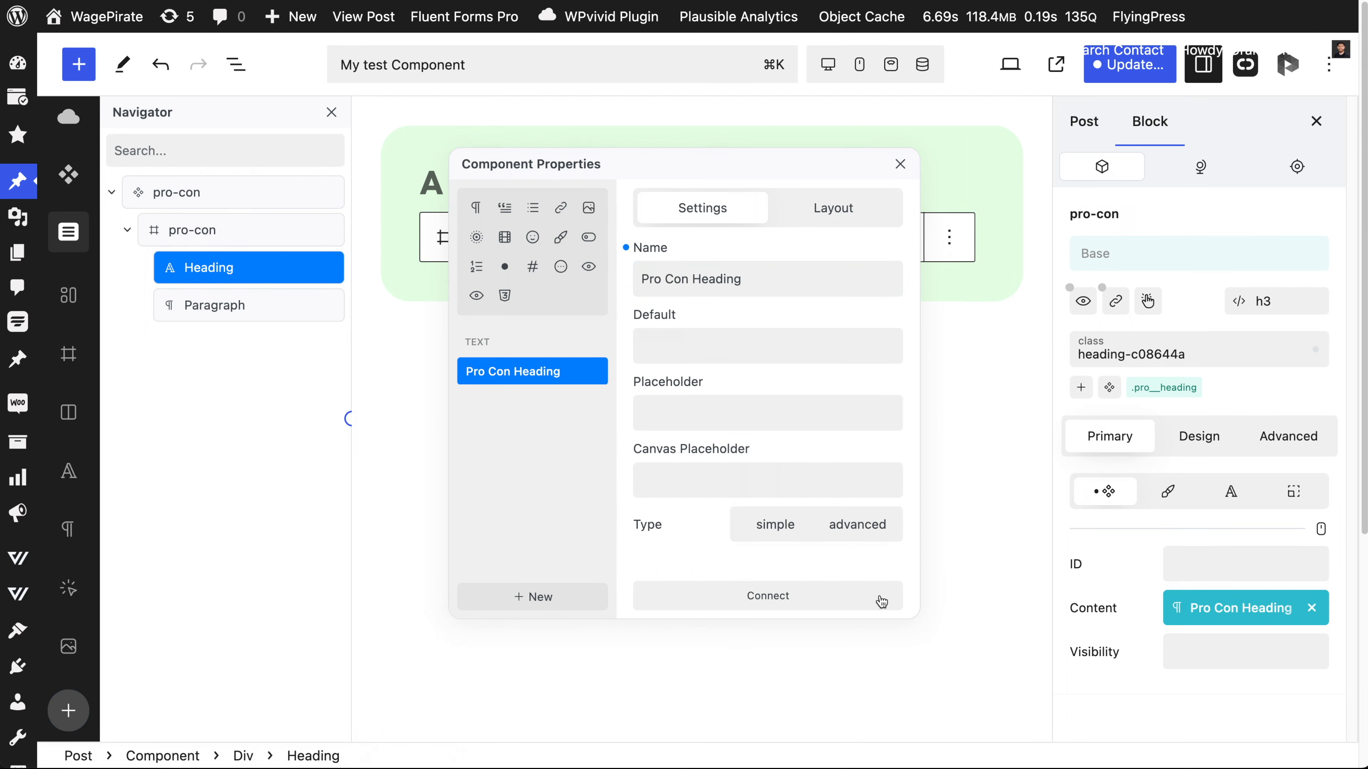
# Step: Connect the Paragraph's content to a new text property named Pro Con Text and close the component properties
pyautogui.click(246, 306)
pyautogui.click(1221, 612)
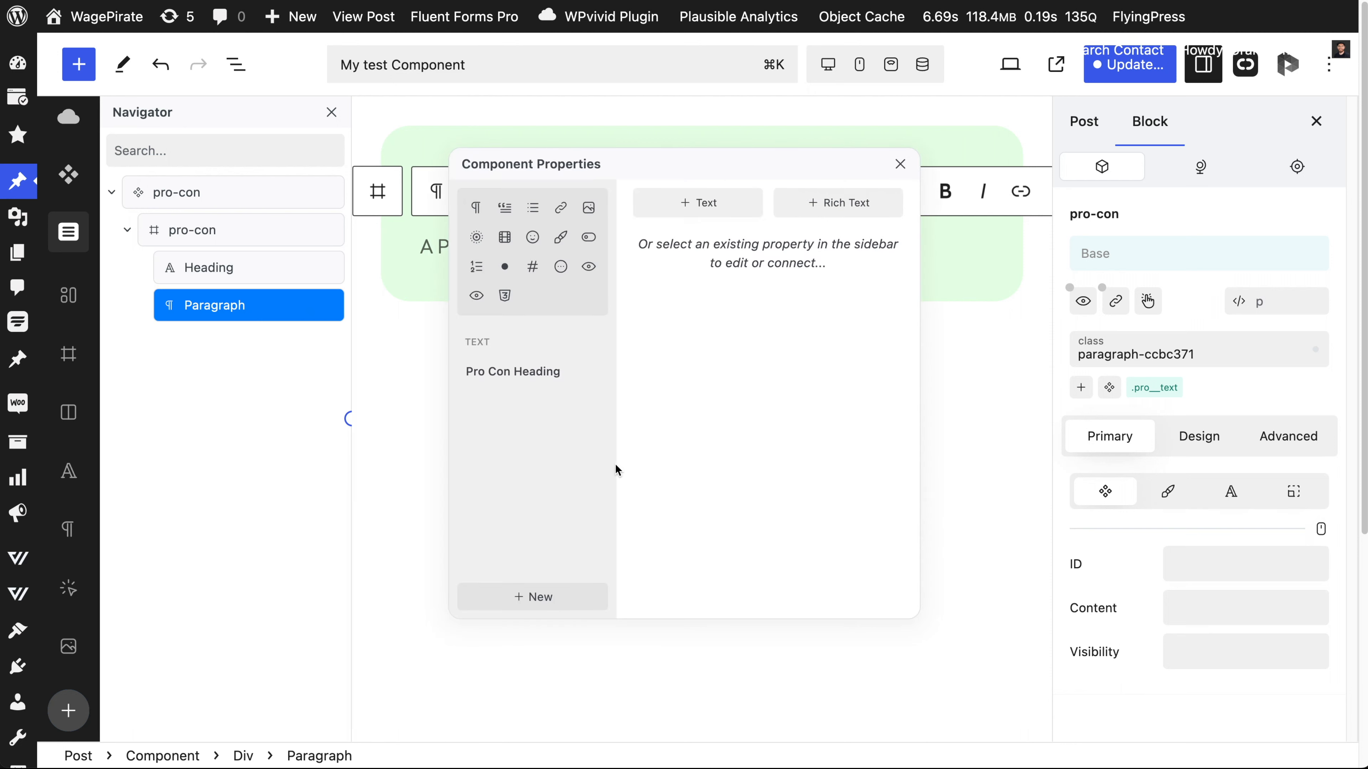
pyautogui.click(691, 210)
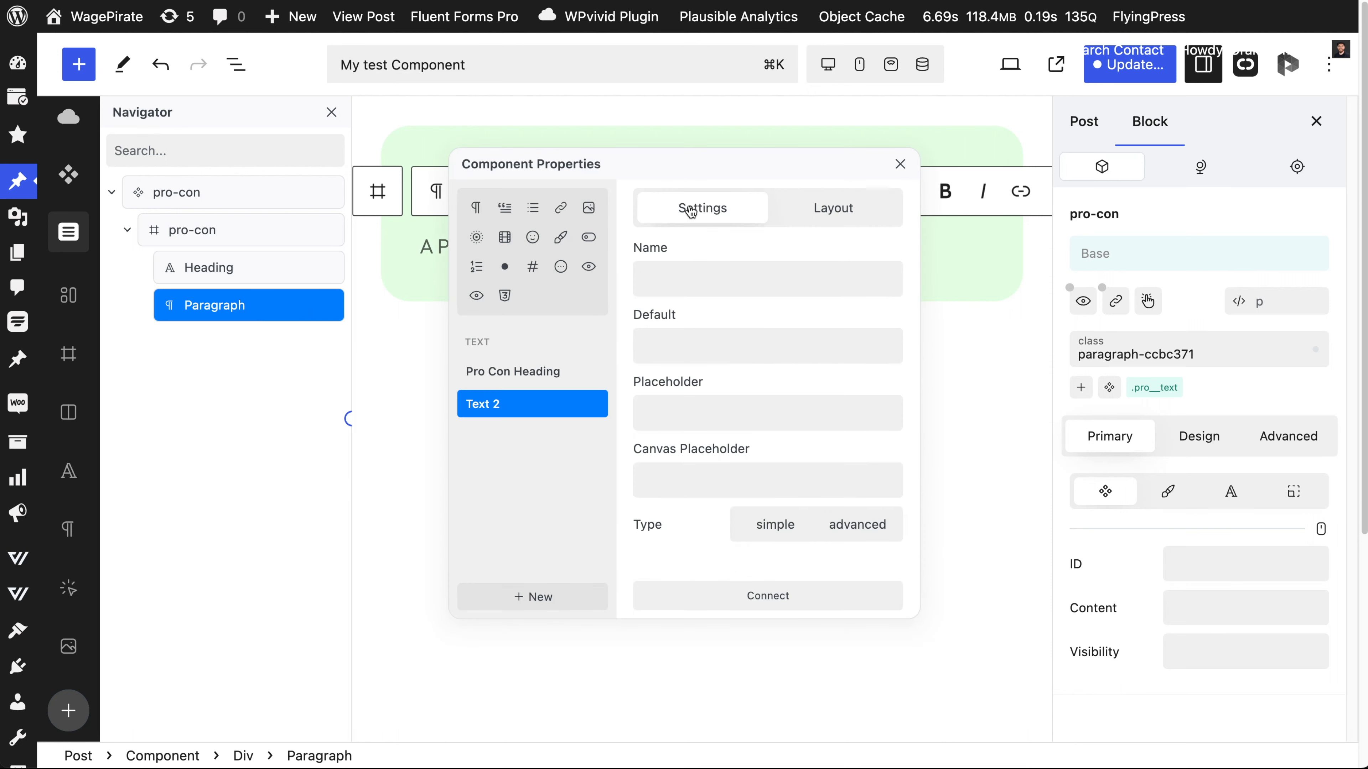
pyautogui.click(676, 280)
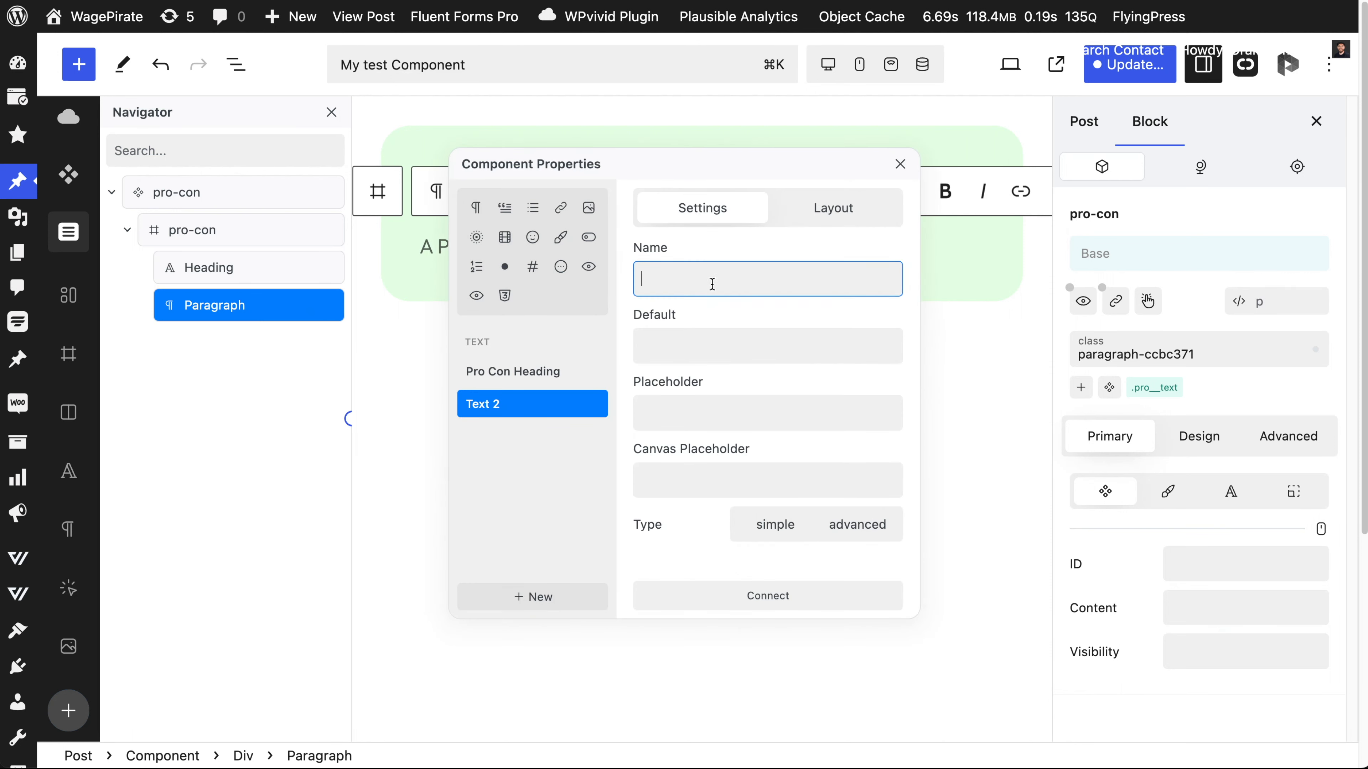
pyautogui.write('Pro Con Text')
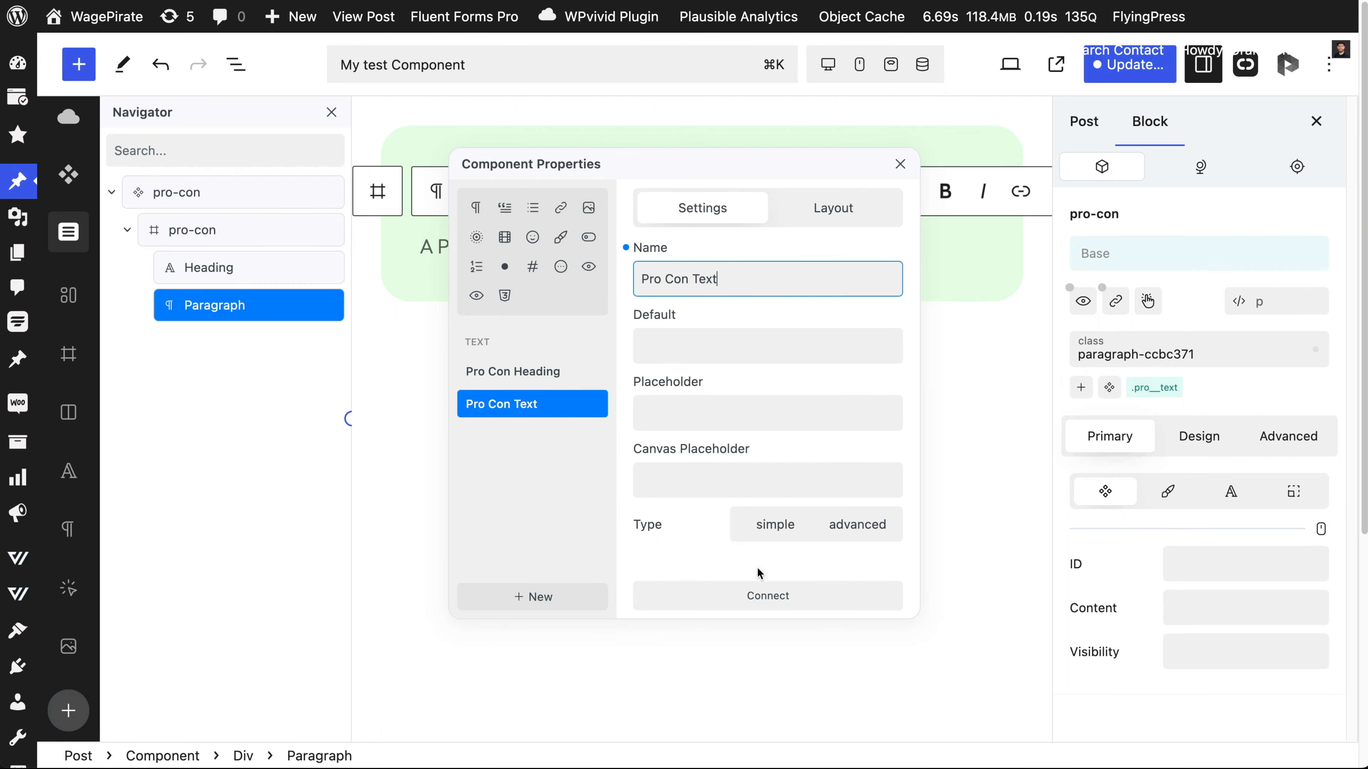
pyautogui.click(767, 595)
pyautogui.click(900, 164)
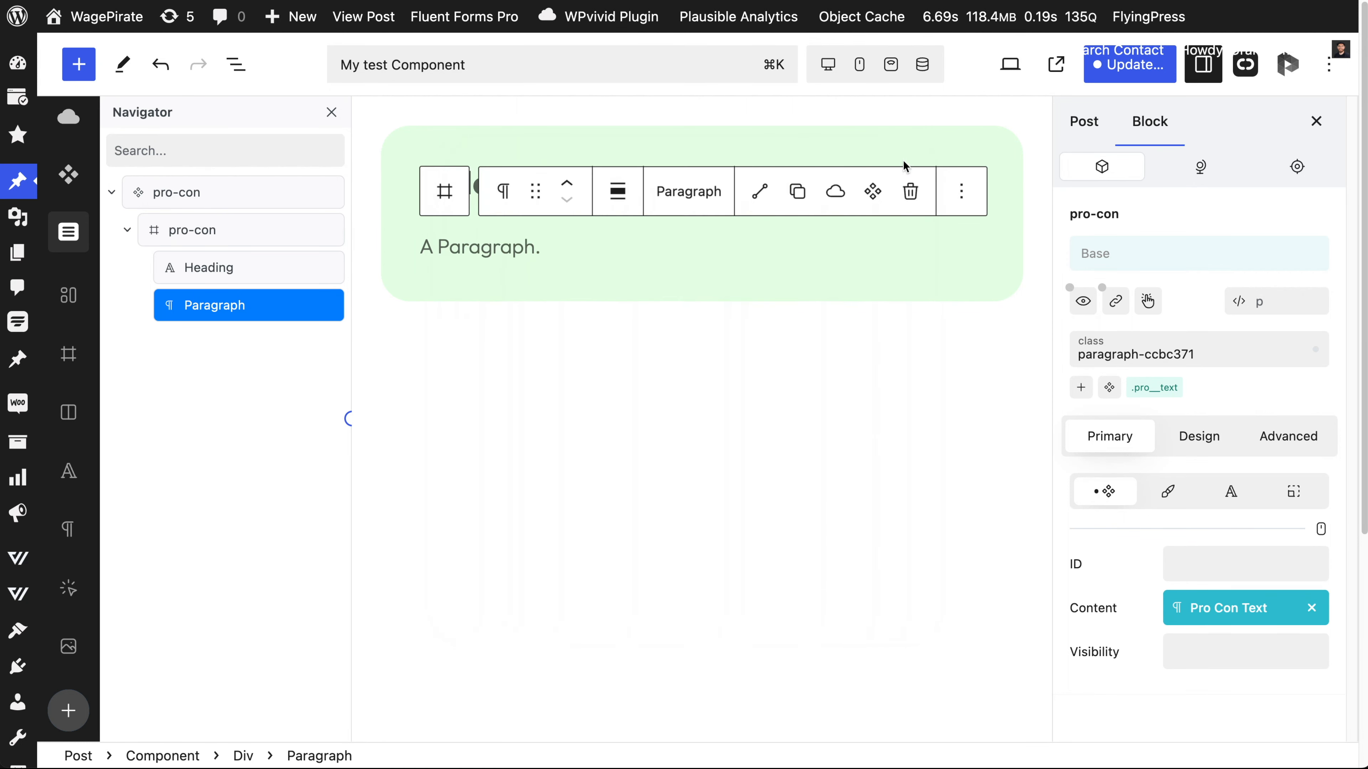
# Step: Enter the heading "gdfsgsdfgsd gsdf" and the paragraph "gsdfgsdfgsdfgsdf" directly in the pro-con component on the canvas
pyautogui.click(217, 193)
pyautogui.click(501, 184)
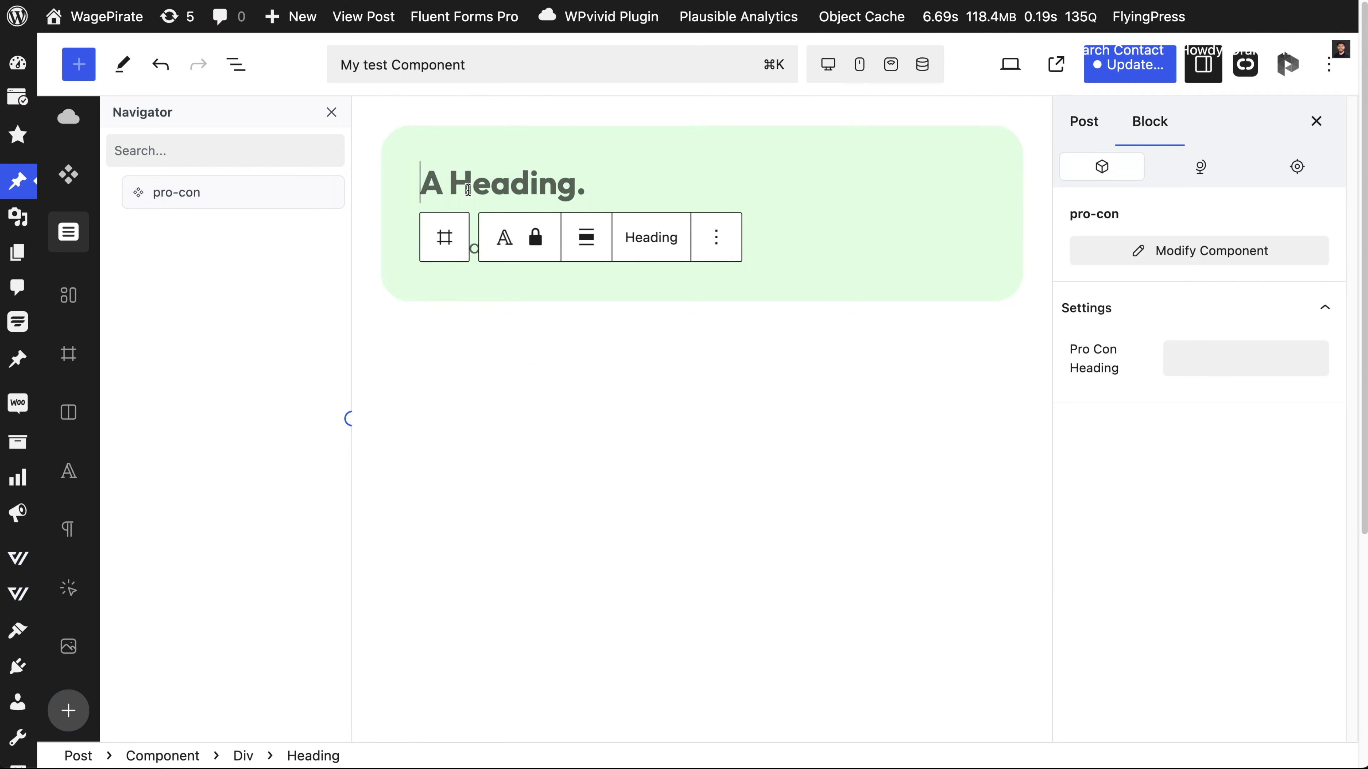
pyautogui.write('gdfsgsdfgsd gsdf')
pyautogui.click(528, 337)
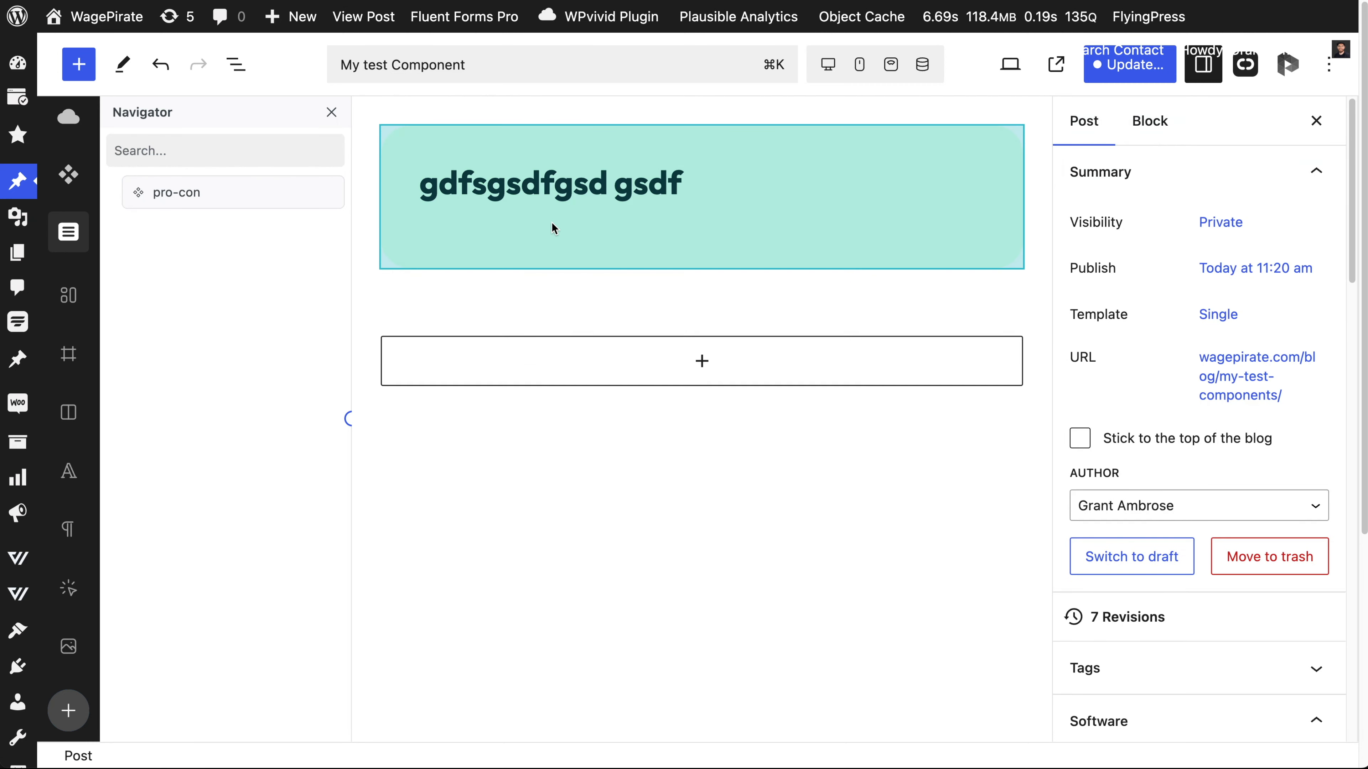
pyautogui.click(553, 229)
pyautogui.click(554, 242)
pyautogui.write('gsdfgsdfgsdfgsdf')
pyautogui.click(559, 455)
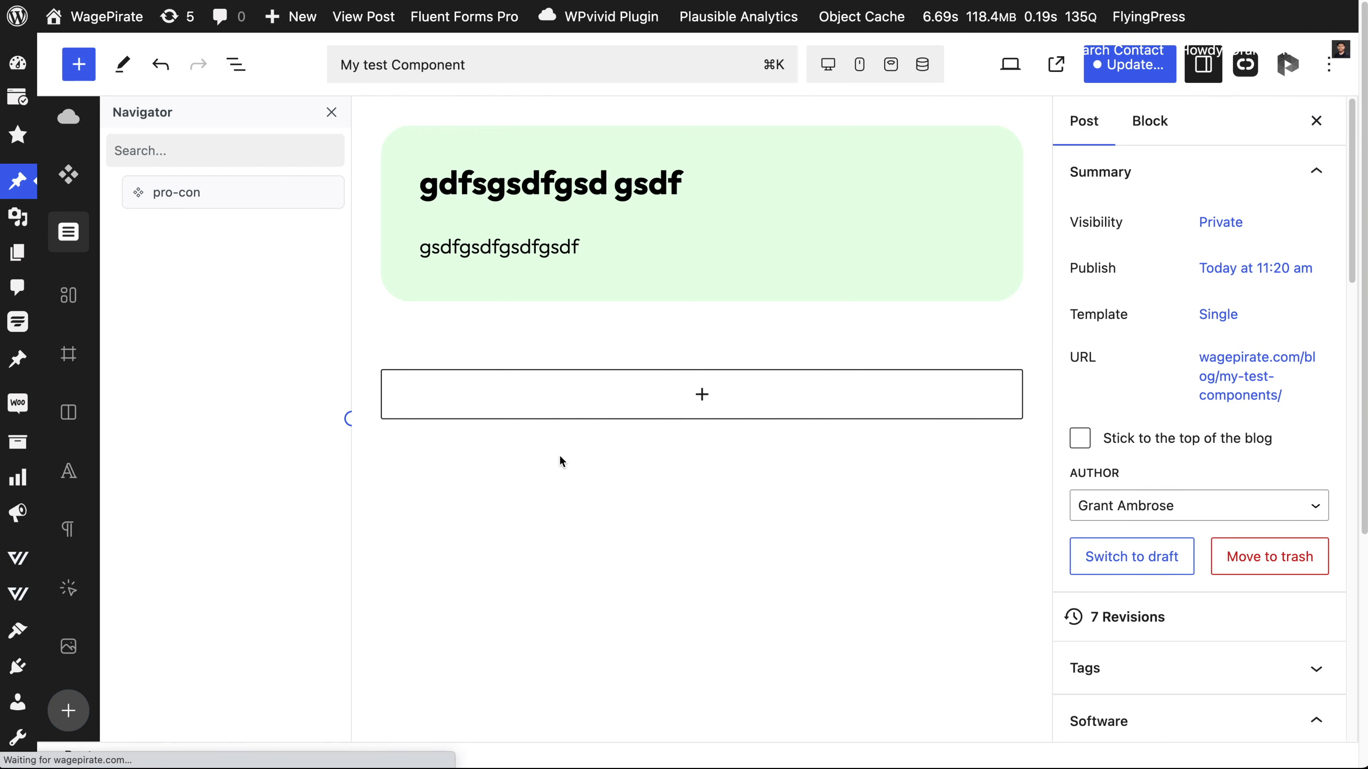
pyautogui.click(555, 251)
pyautogui.click(253, 265)
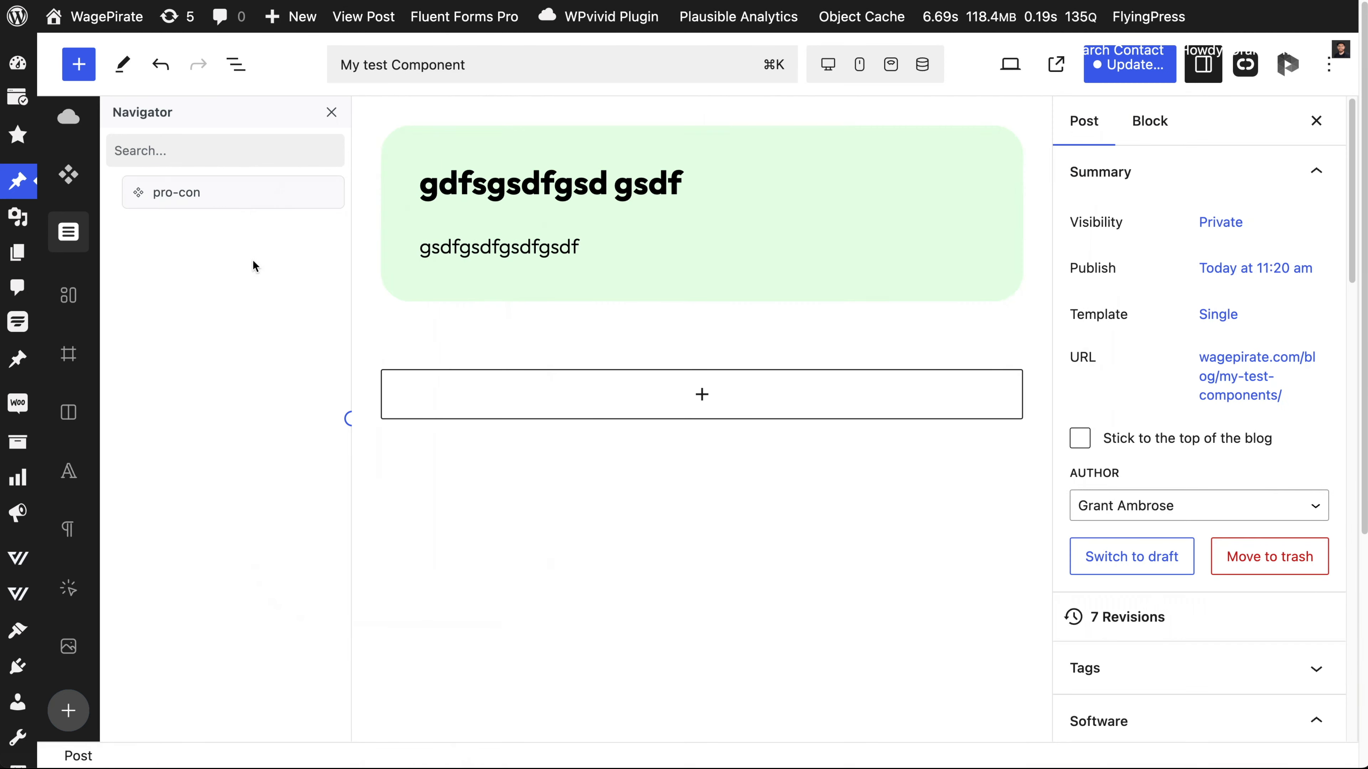
# Step: Duplicate the pro-con component, set the copy's heading to "Pro 2" and append "fasdf sadfsad" to its paragraph
pyautogui.rightClick(252, 193)
pyautogui.click(291, 235)
pyautogui.tripleClick(520, 379)
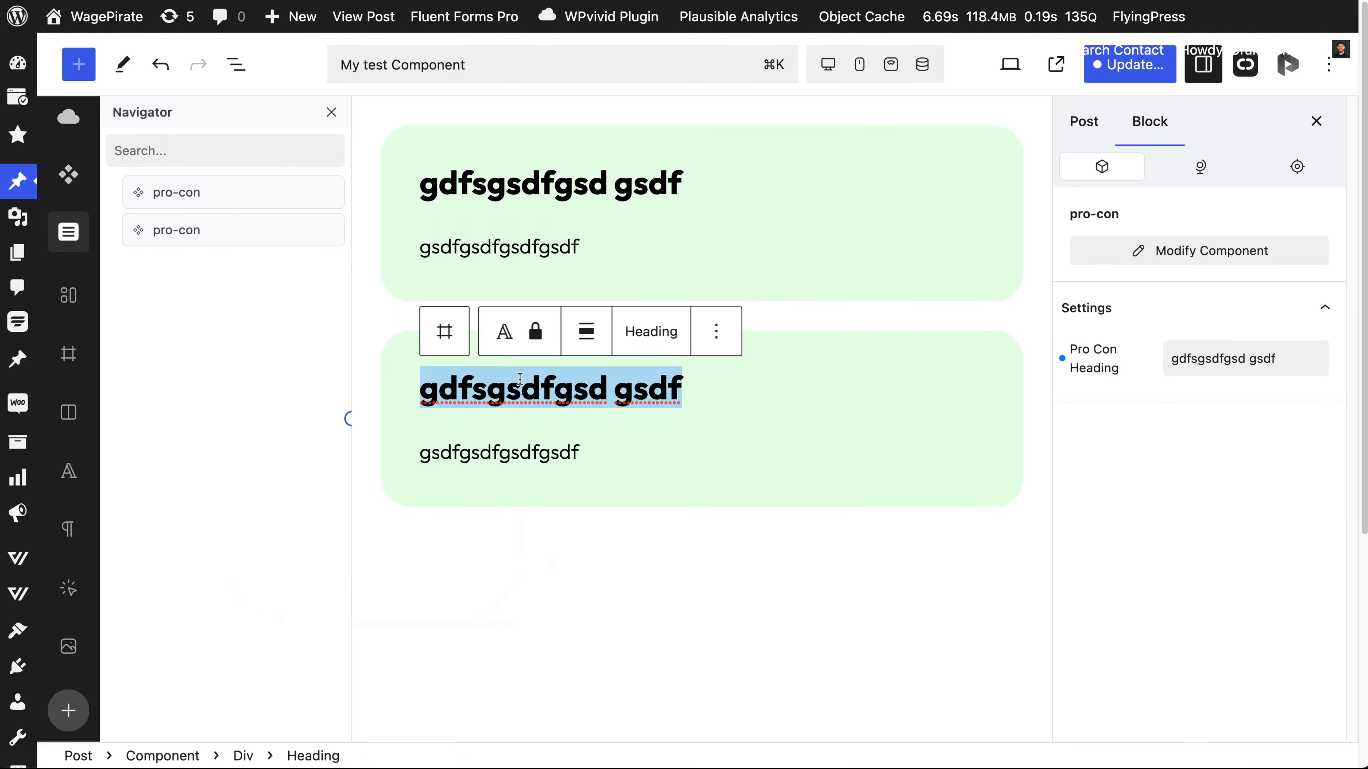
pyautogui.write('Pro 2')
pyautogui.click(582, 455)
pyautogui.write('fasdf sadfsad')
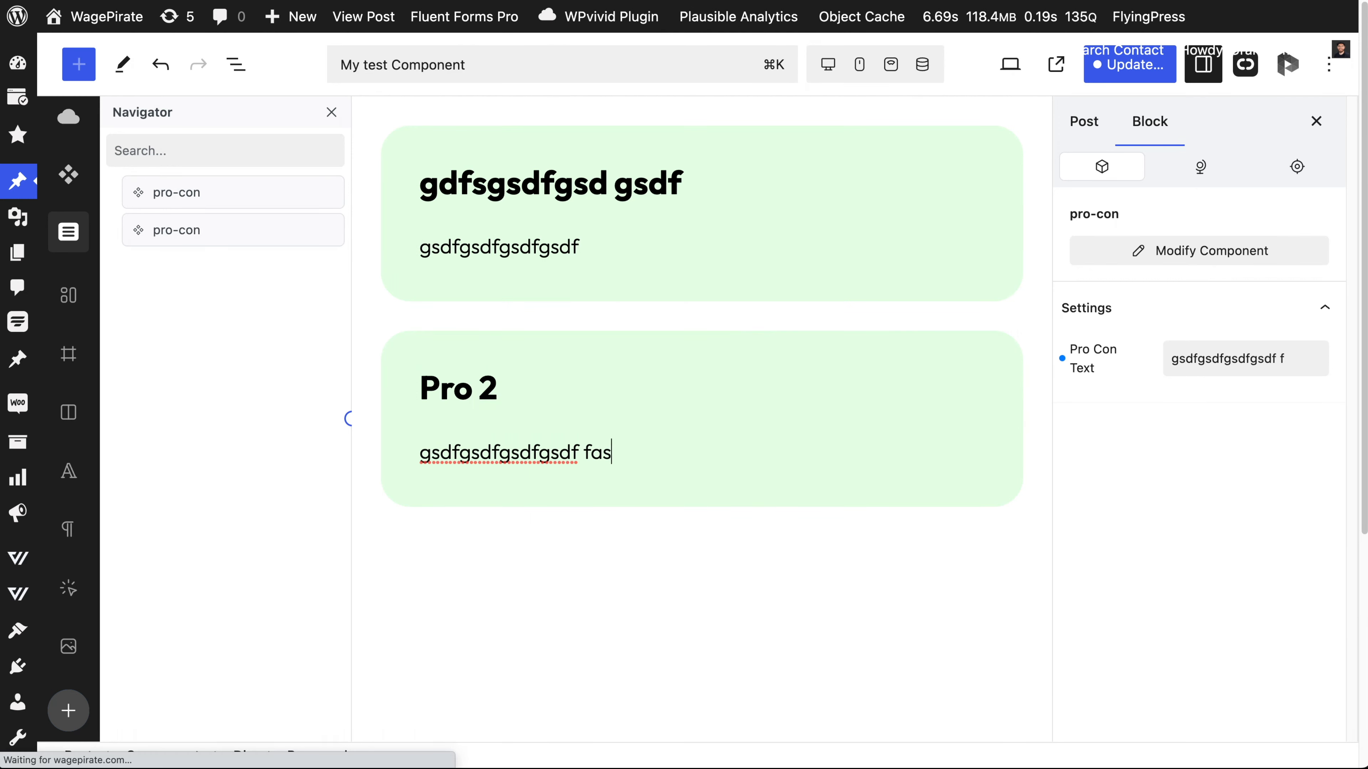
pyautogui.click(602, 567)
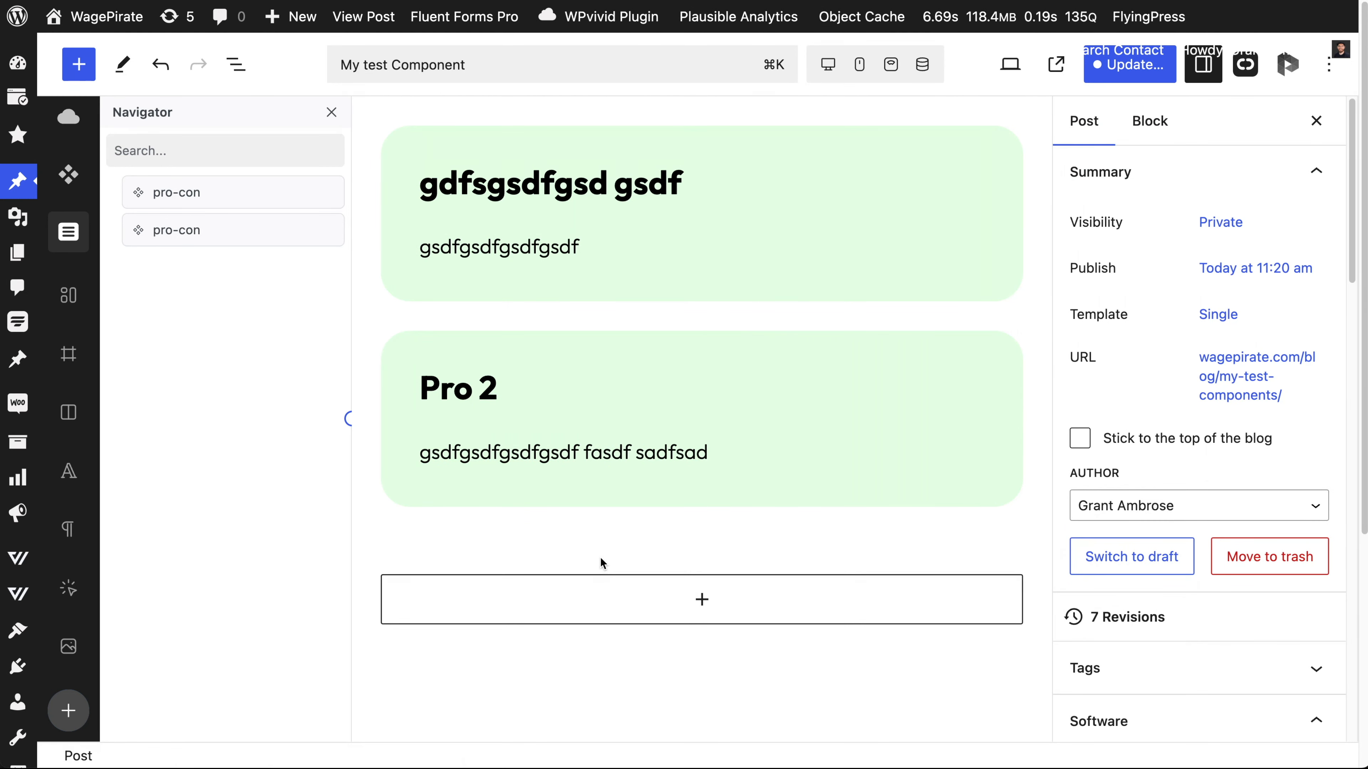
# Step: Duplicate the "Pro 2" component and set the copy's style to Con
pyautogui.rightClick(290, 233)
pyautogui.click(326, 274)
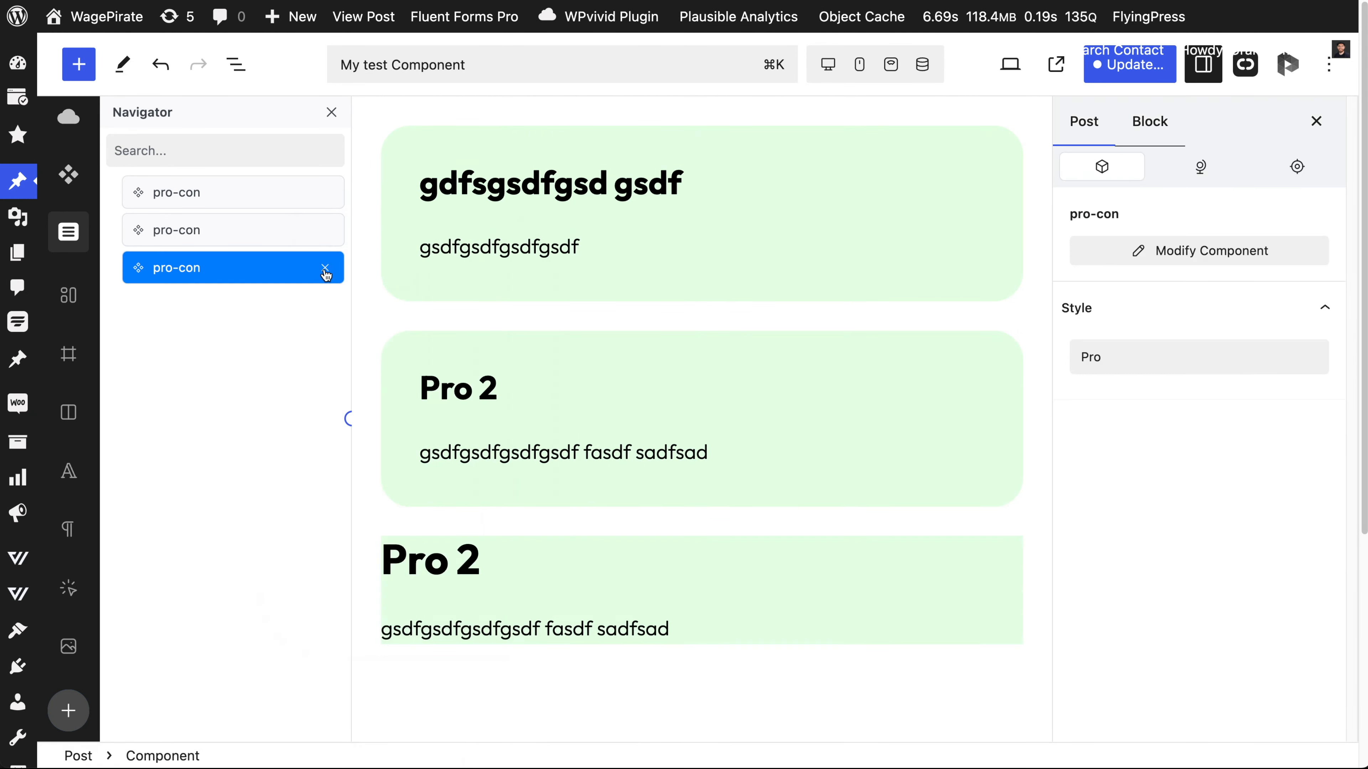
pyautogui.click(1119, 356)
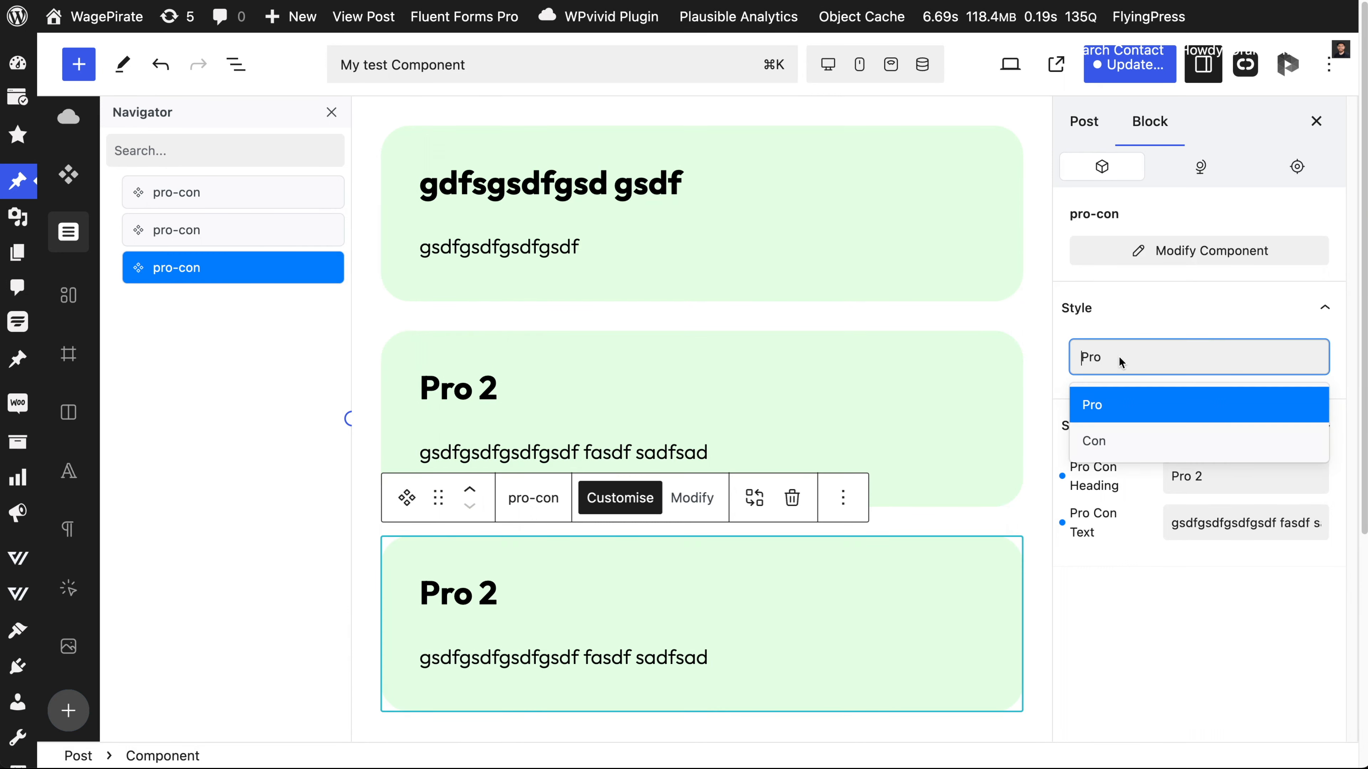
pyautogui.click(1124, 437)
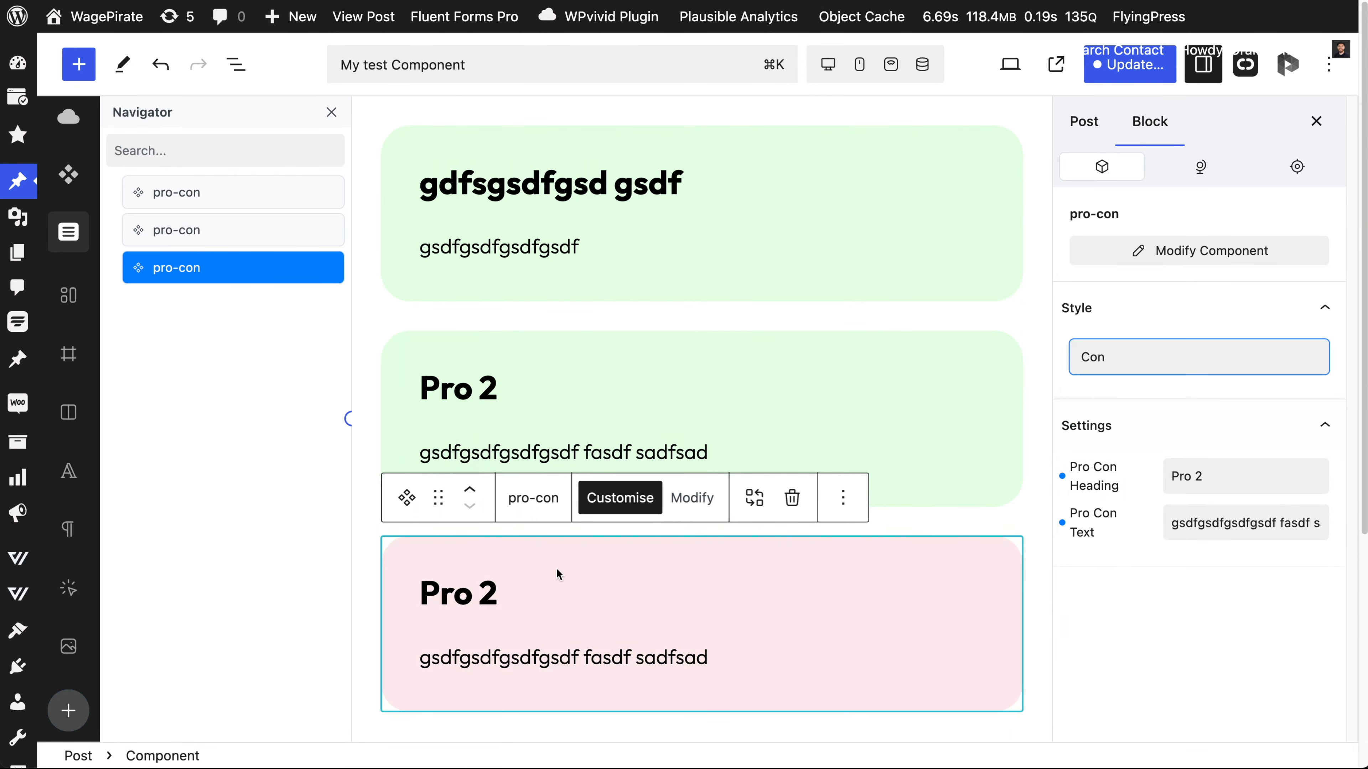
# Step: Set the Con-styled copy's heading to "Con 1" and insert "fasdfadsfsd" into its paragraph
pyautogui.tripleClick(495, 599)
pyautogui.write('Co')
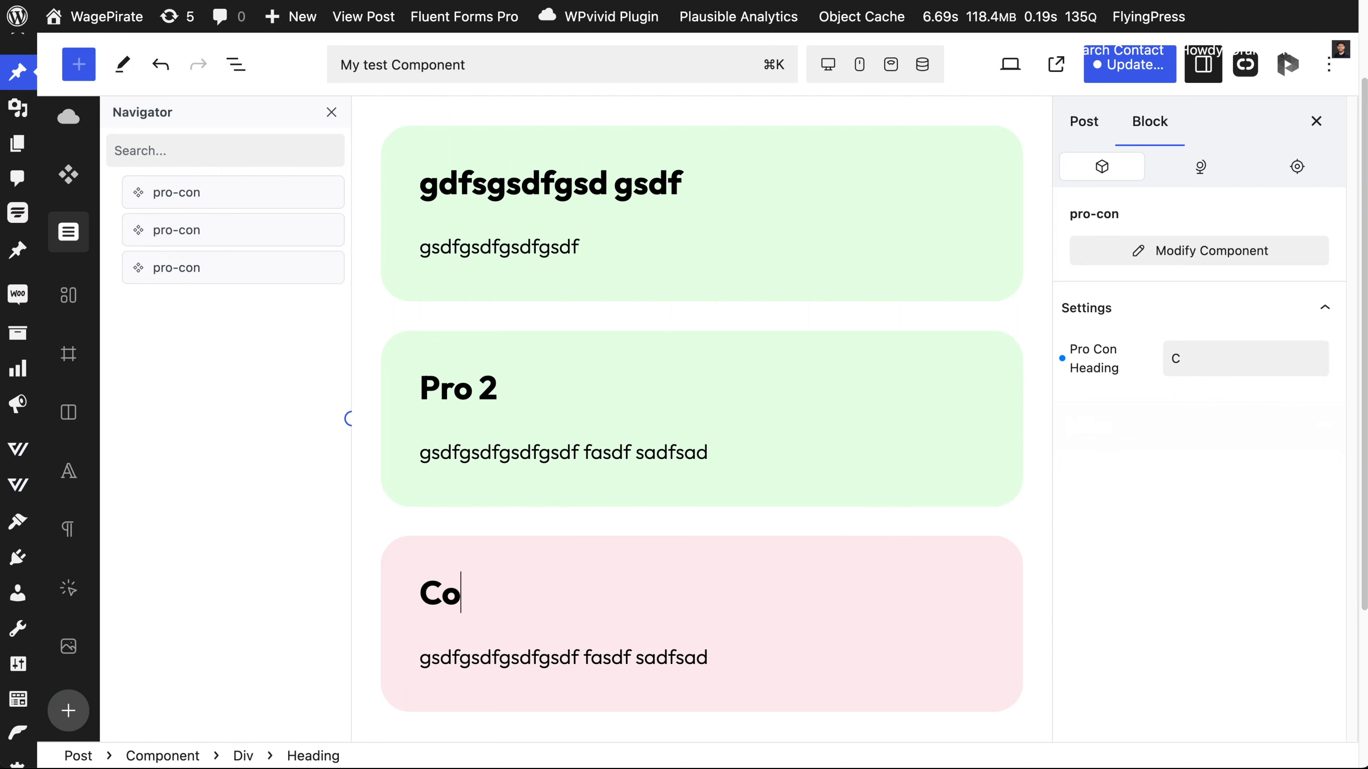
pyautogui.write('n 1')
pyautogui.click(531, 658)
pyautogui.write('fasdfadsfsd')
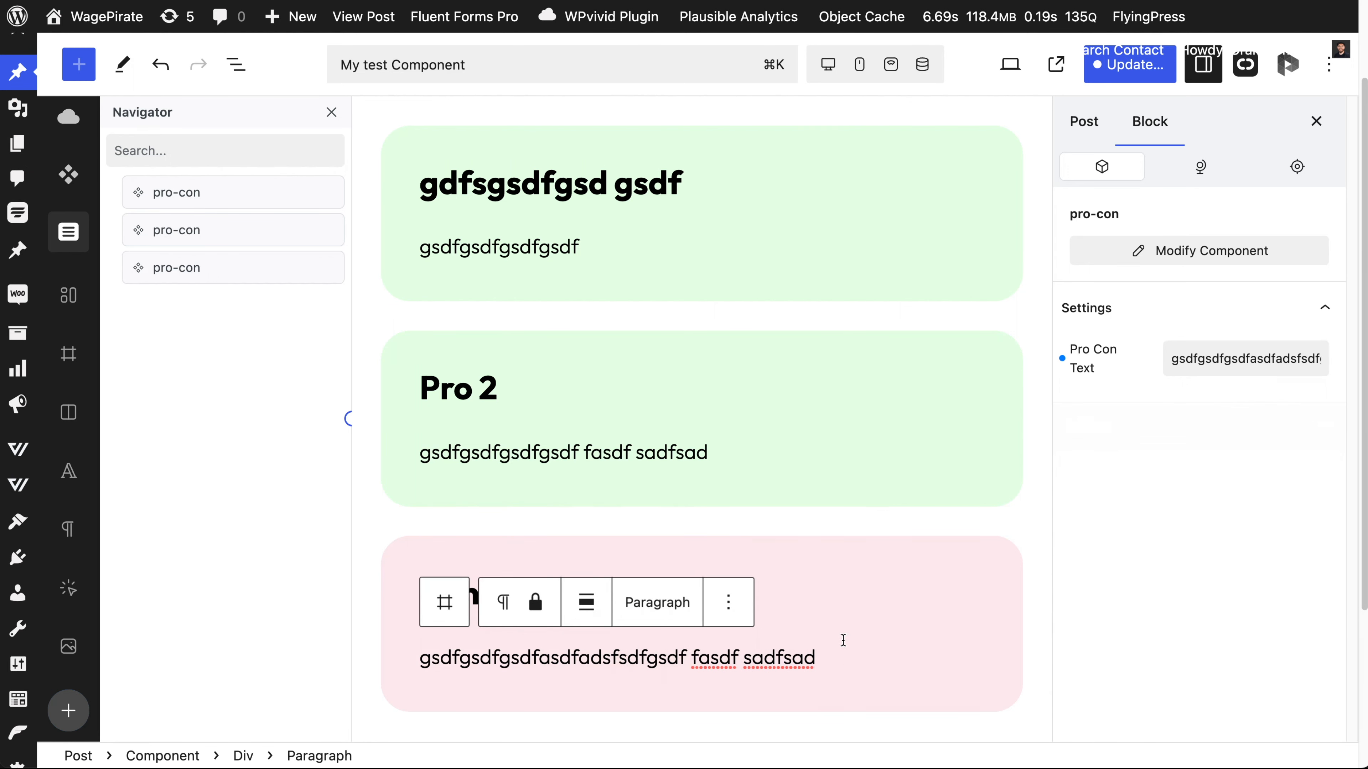
# Step: Duplicate the "Con 1" component and give the copy the heading "Con 2" and the paragraph "fsadfasdfas dfasd fasd"
pyautogui.rightClick(250, 269)
pyautogui.click(283, 312)
pyautogui.click(495, 595)
pyautogui.press('BackSpace')
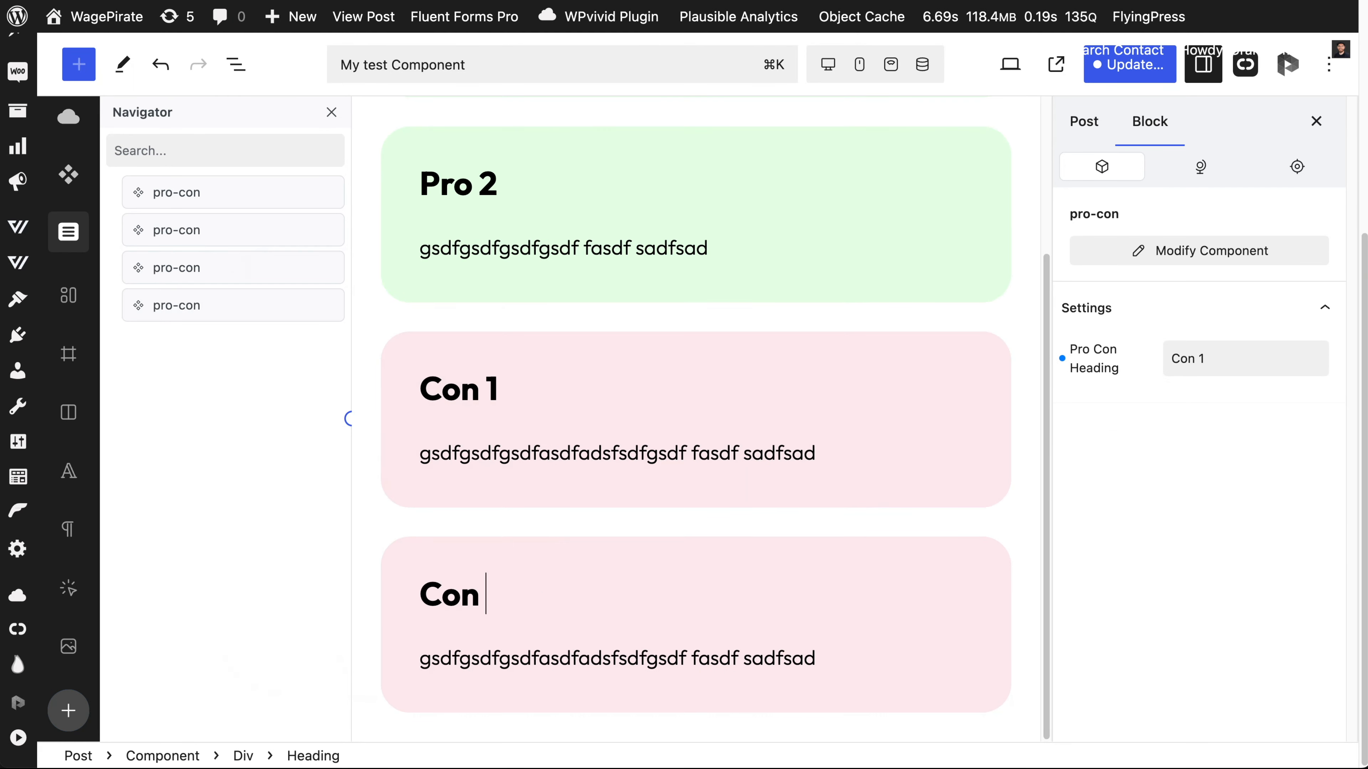
pyautogui.write('2')
pyautogui.click(601, 658)
pyautogui.click(539, 658)
pyautogui.write('fsadfasdfas dfasd fasd')
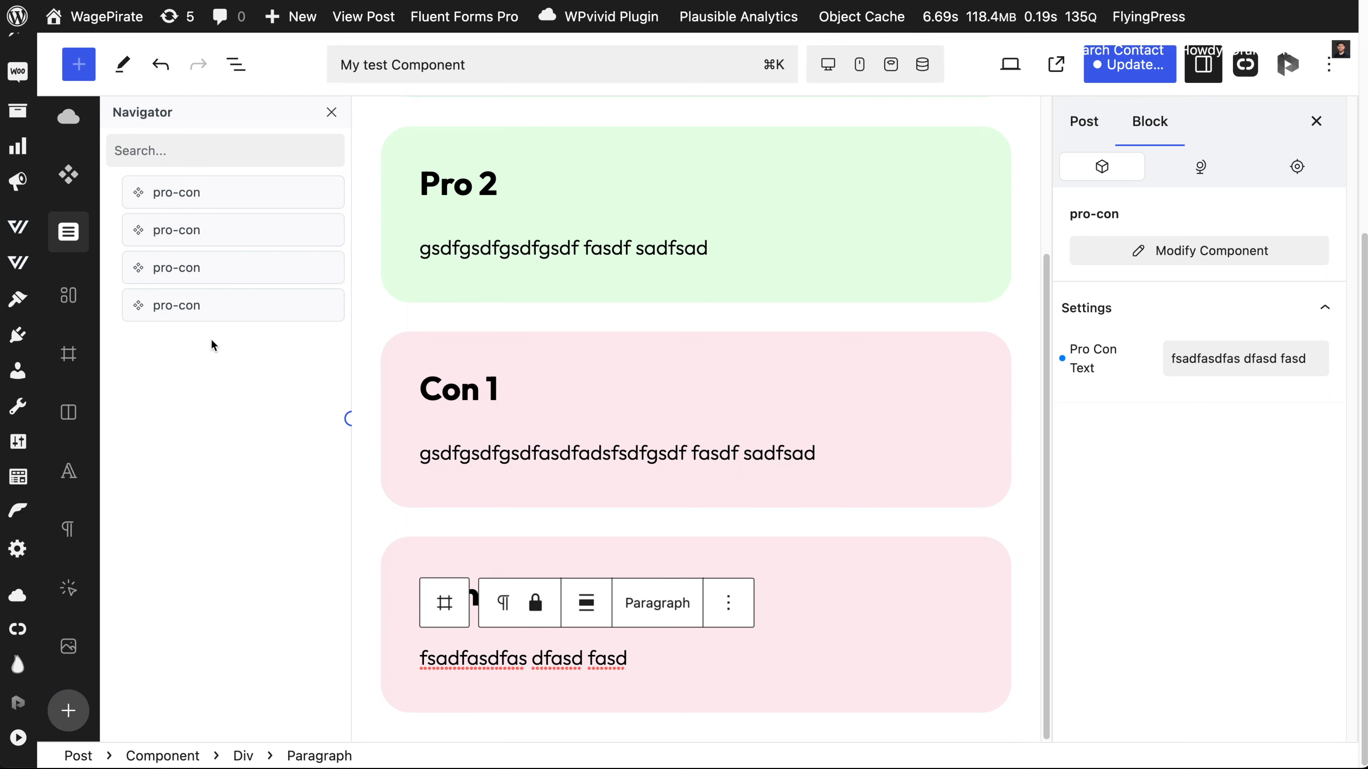
# Step: Put the "Con 2" component in Modify mode, then copy and clear the corner radius of its pro-con class
pyautogui.click(167, 309)
pyautogui.click(691, 499)
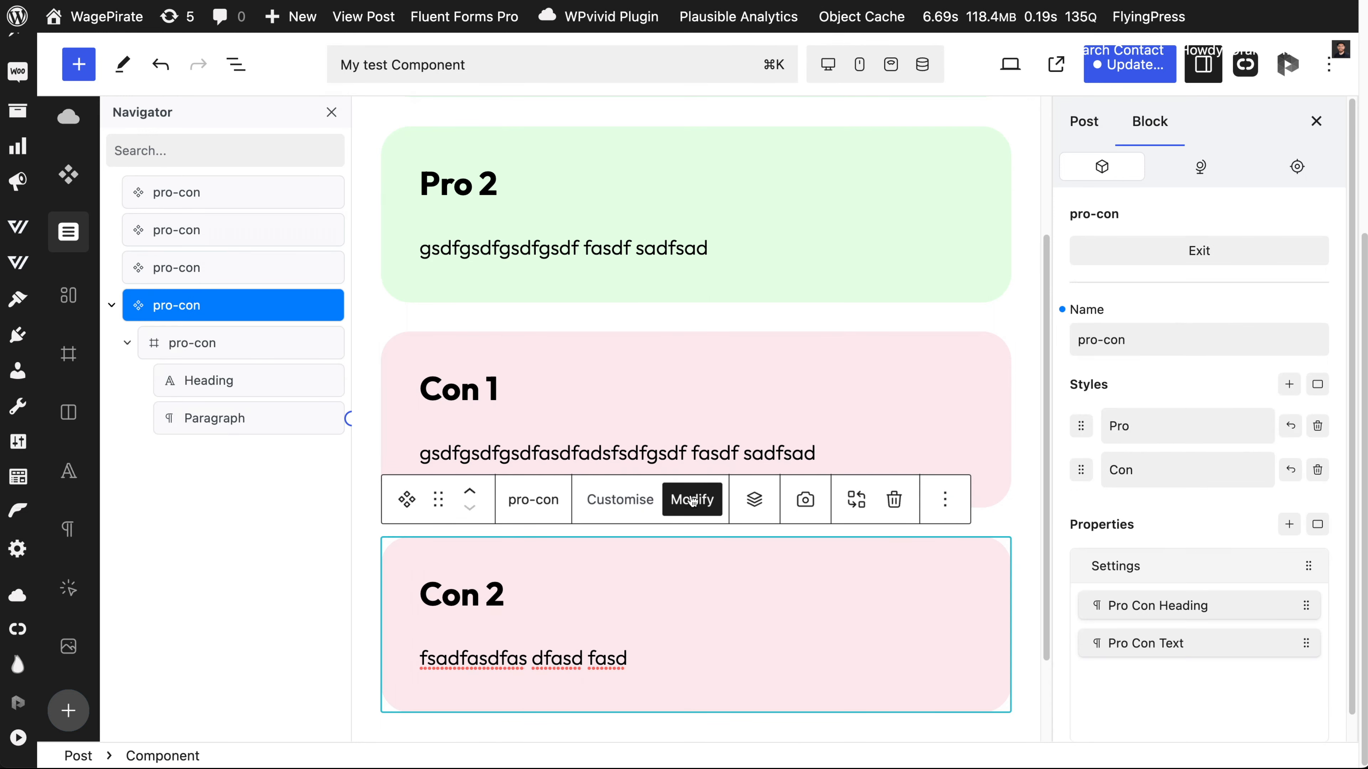
pyautogui.click(188, 343)
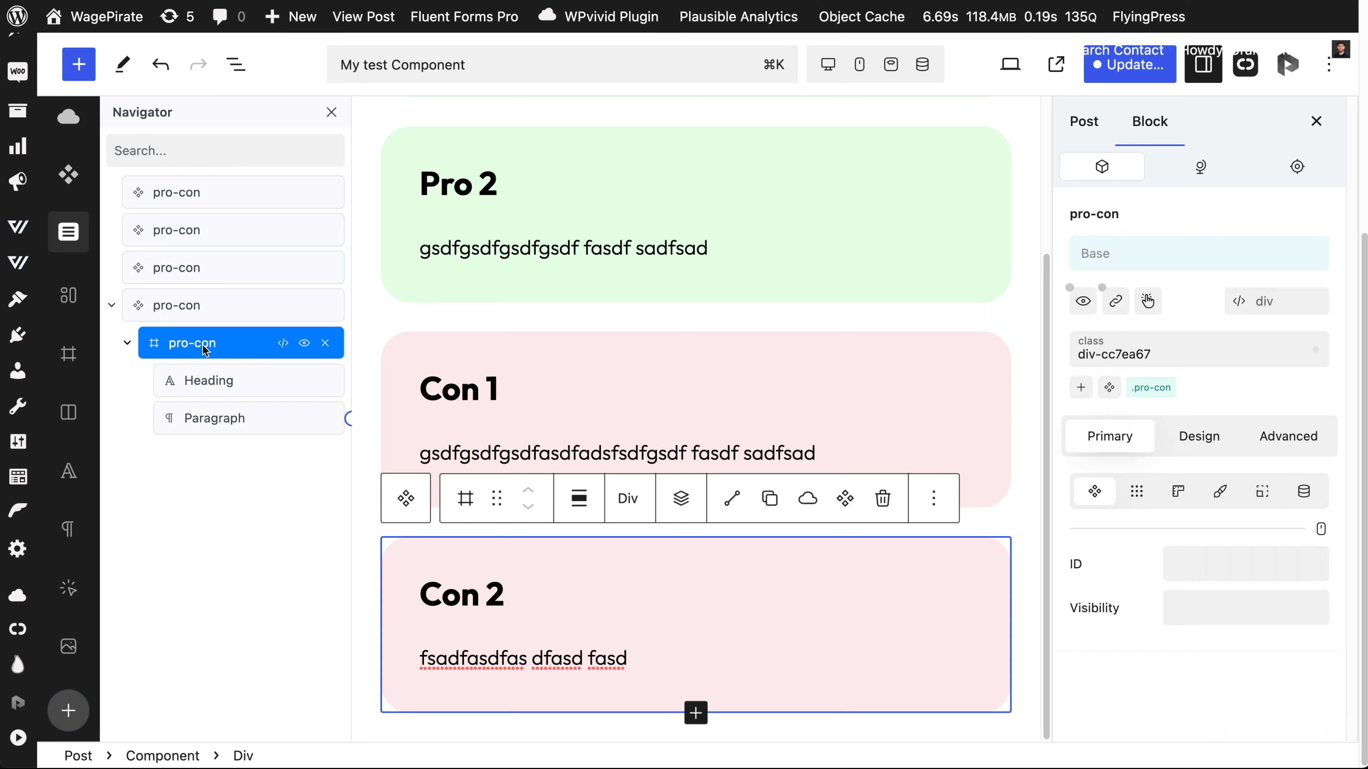
pyautogui.click(1144, 388)
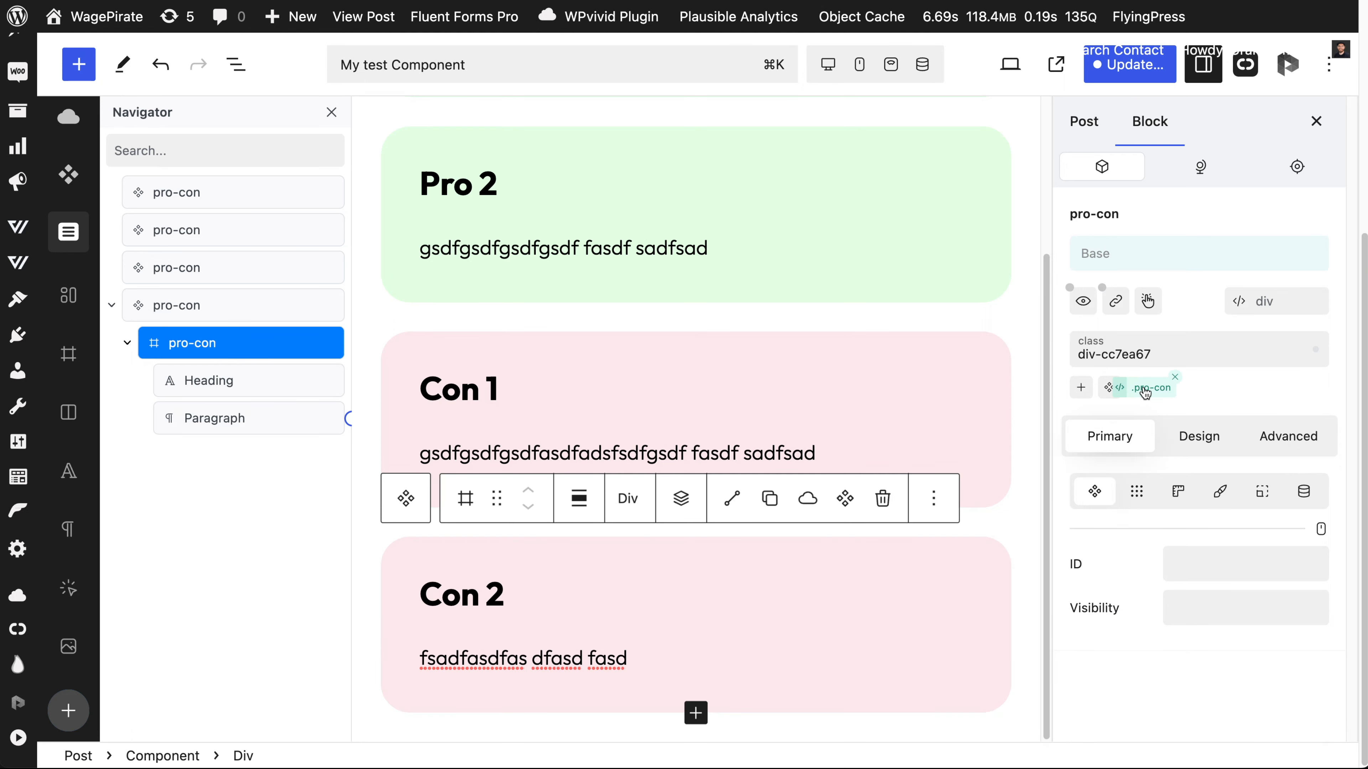
pyautogui.scroll(-2, 1133, 600)
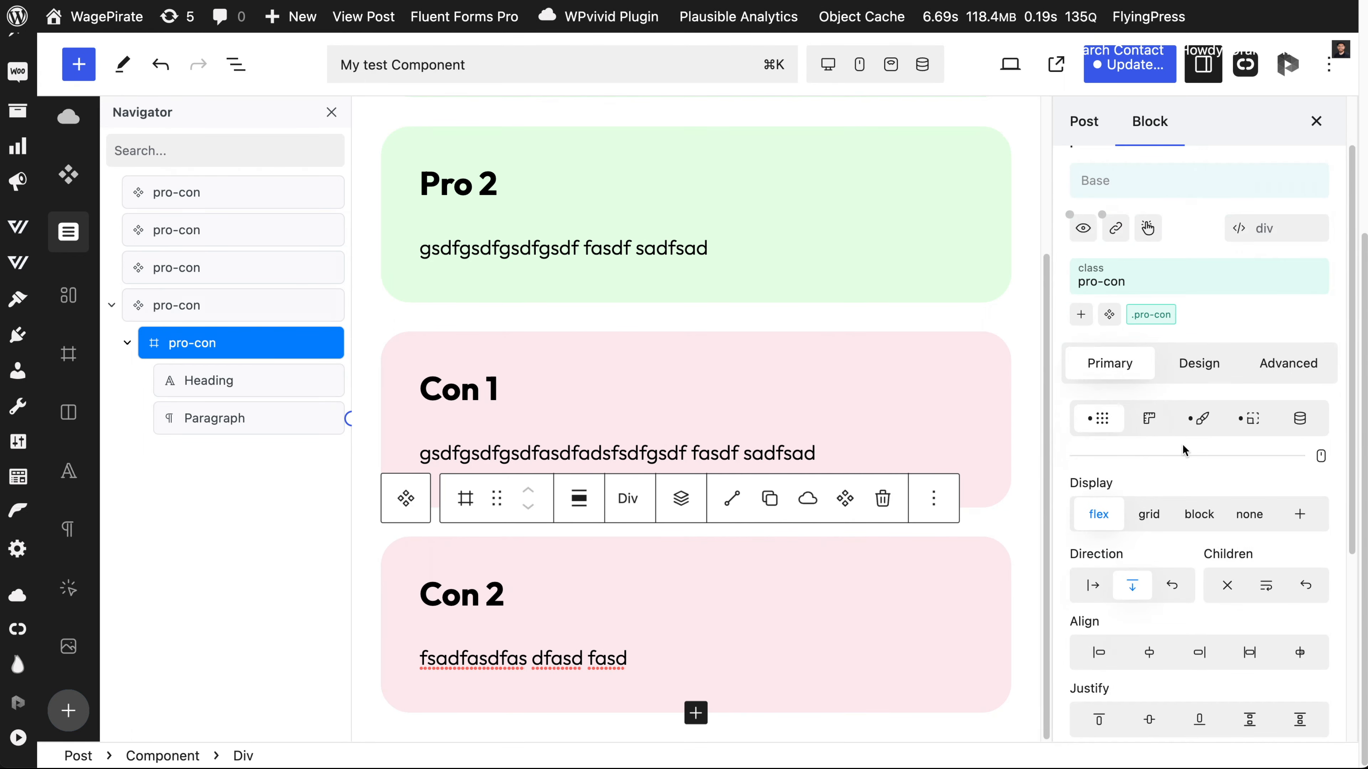
pyautogui.click(1200, 372)
pyautogui.click(1099, 523)
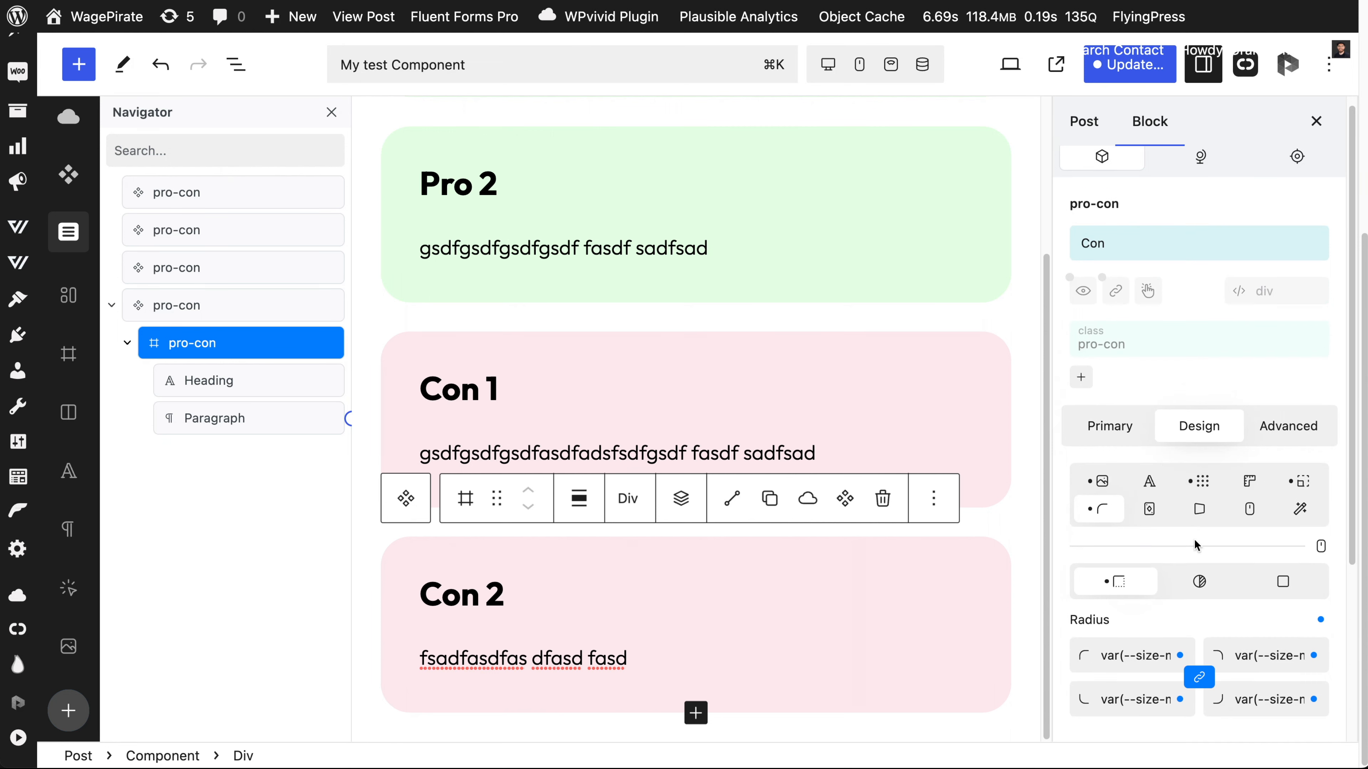
pyautogui.click(1153, 602)
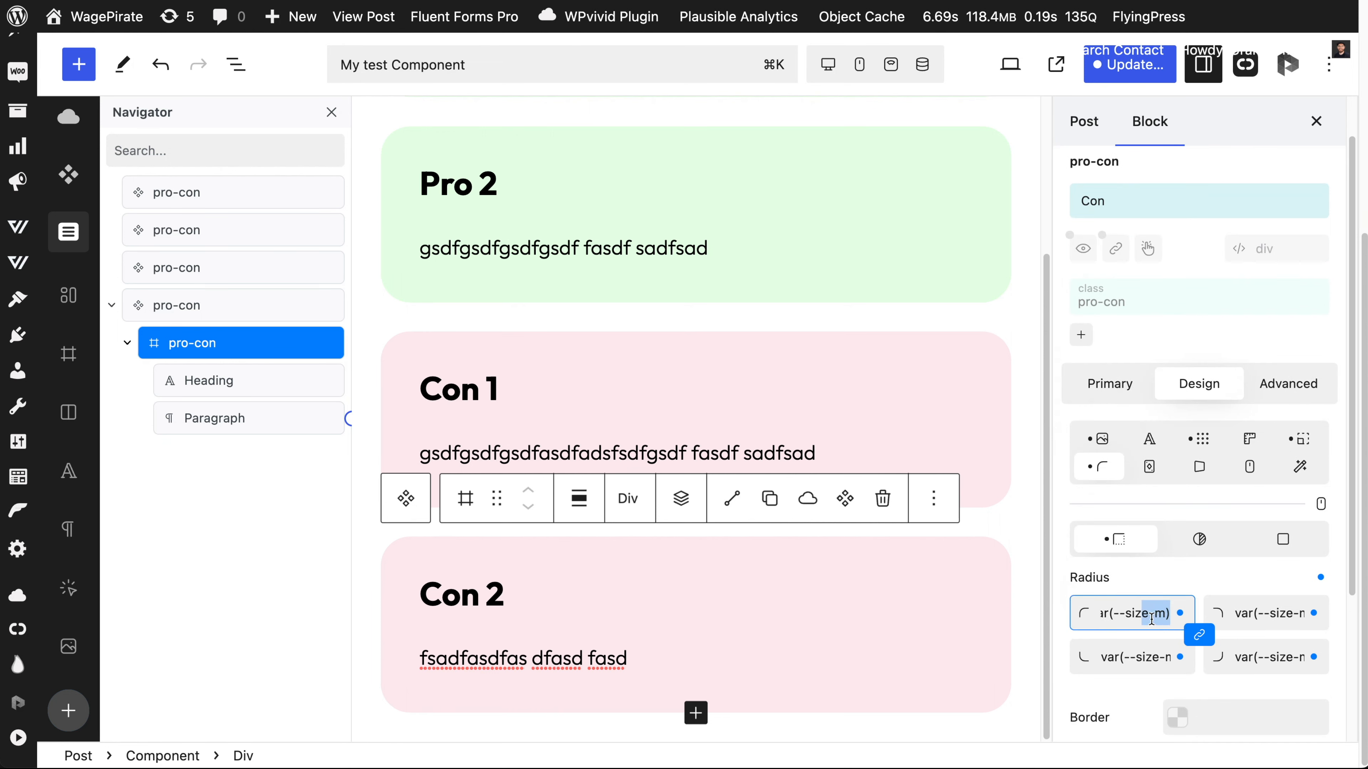
pyautogui.press('super+a')
pyautogui.press('super+c')
pyautogui.press('BackSpace')
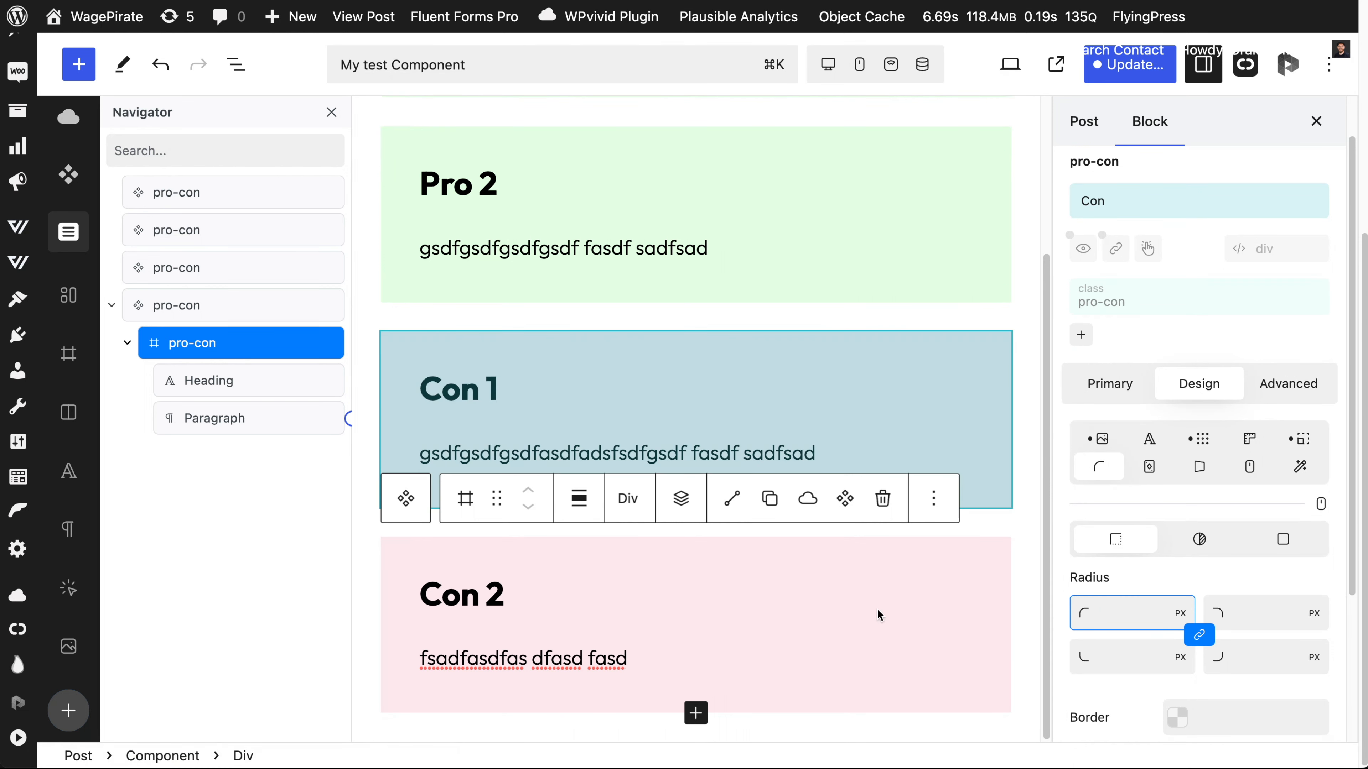
# Step: Restore the pro-con class's radius variable, try var(--size-2xl) as the corner radius and undo that change
pyautogui.scroll(4, 878, 609)
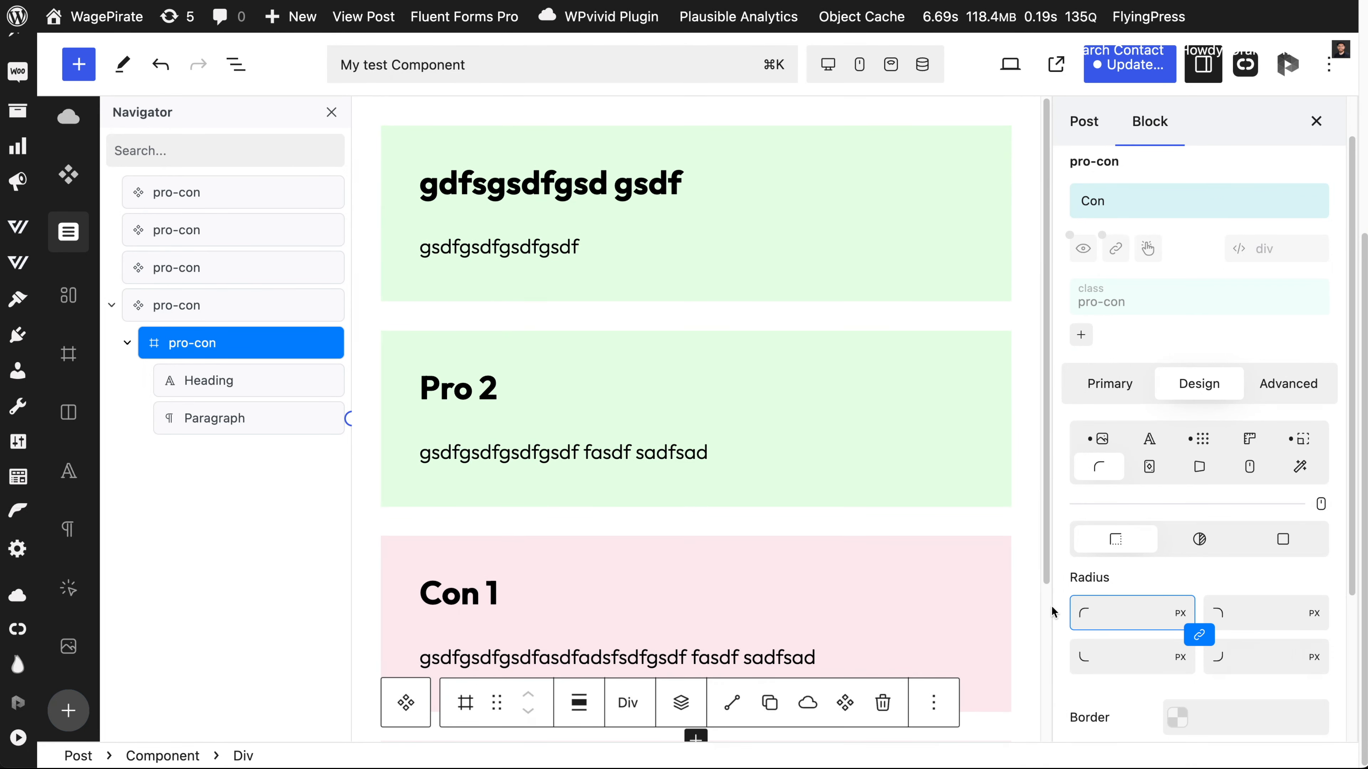
pyautogui.press('super+v')
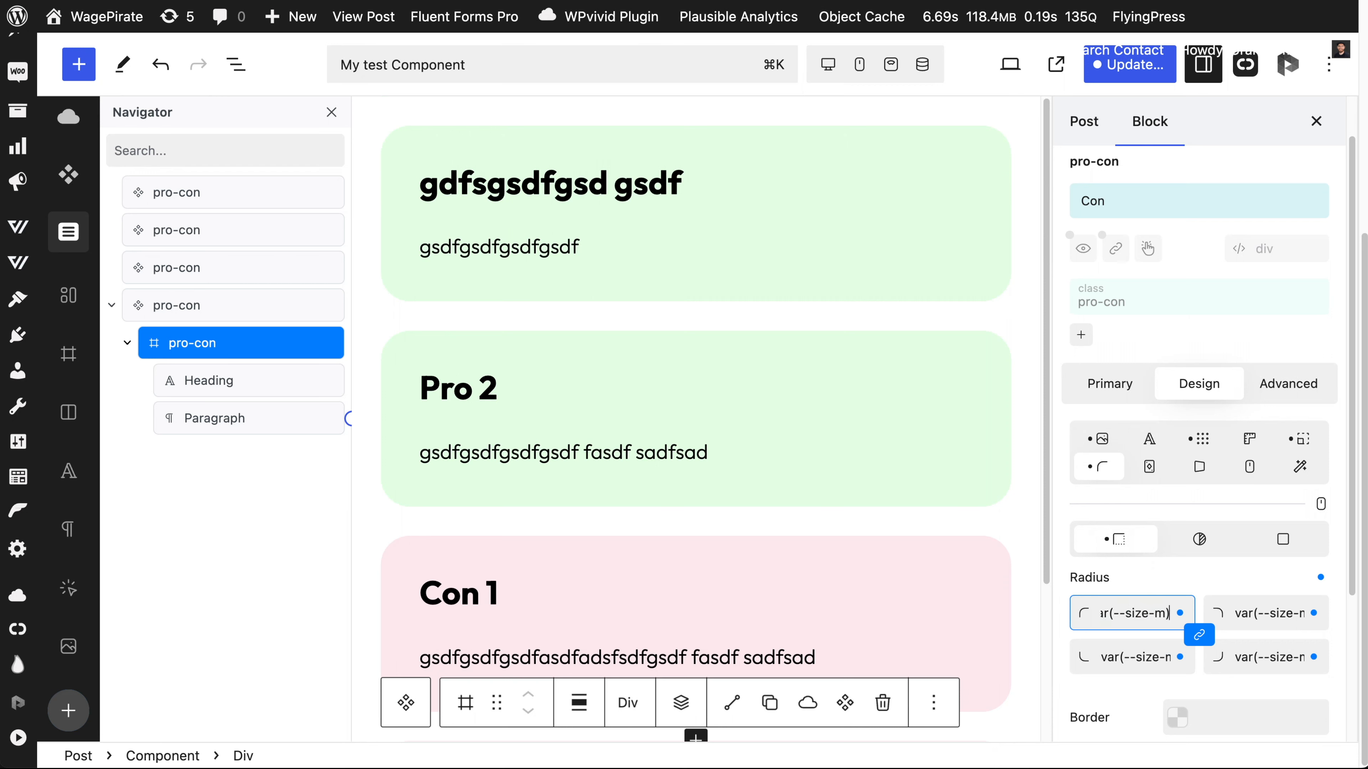
pyautogui.press('BackSpace')
pyautogui.write('2xl')
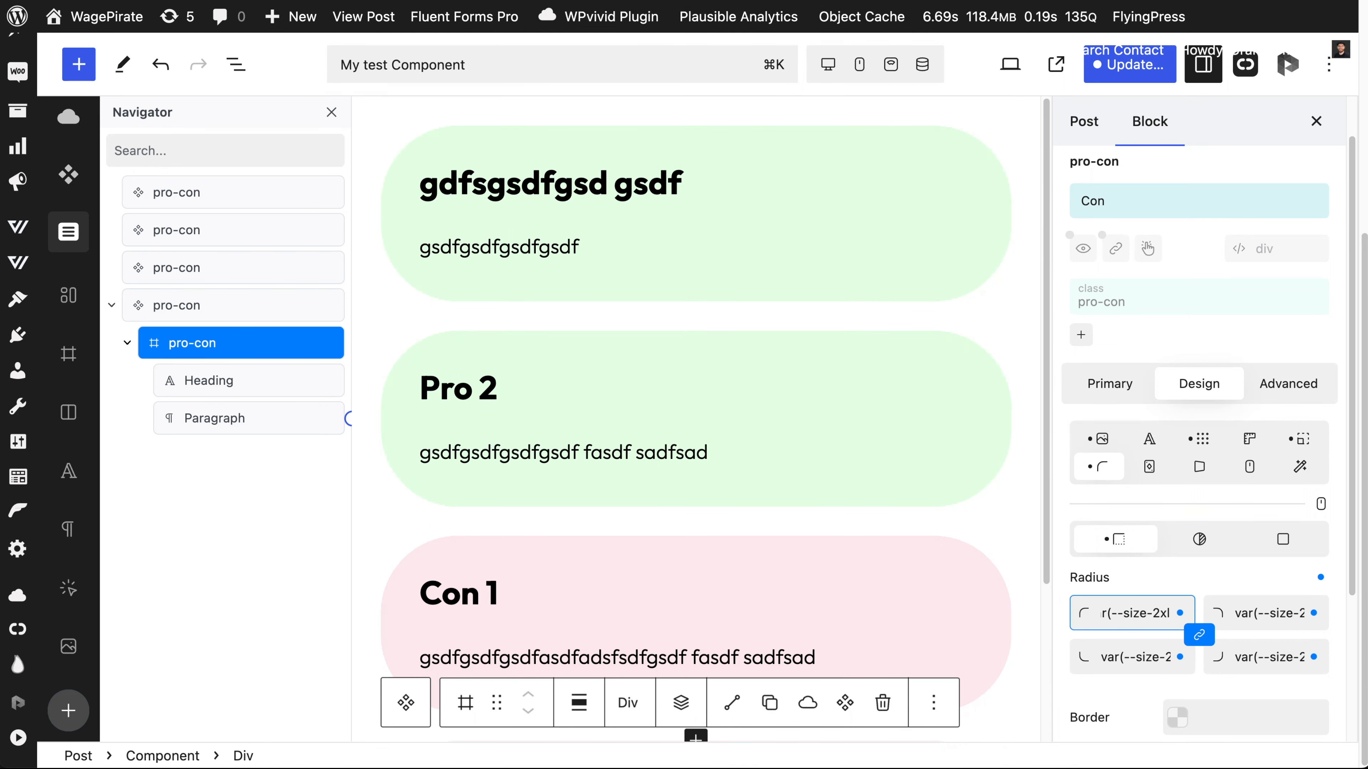
pyautogui.scroll(-4, 974, 544)
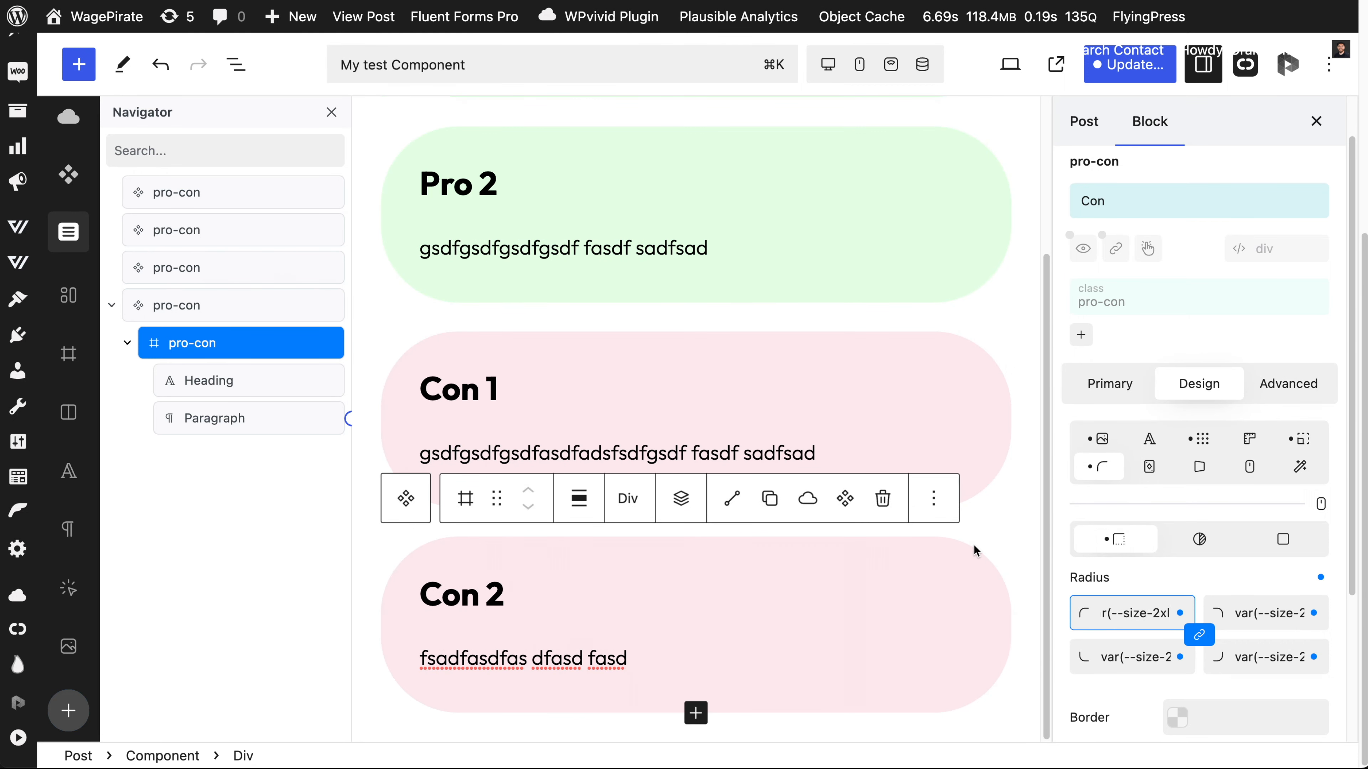
pyautogui.press('super+z')
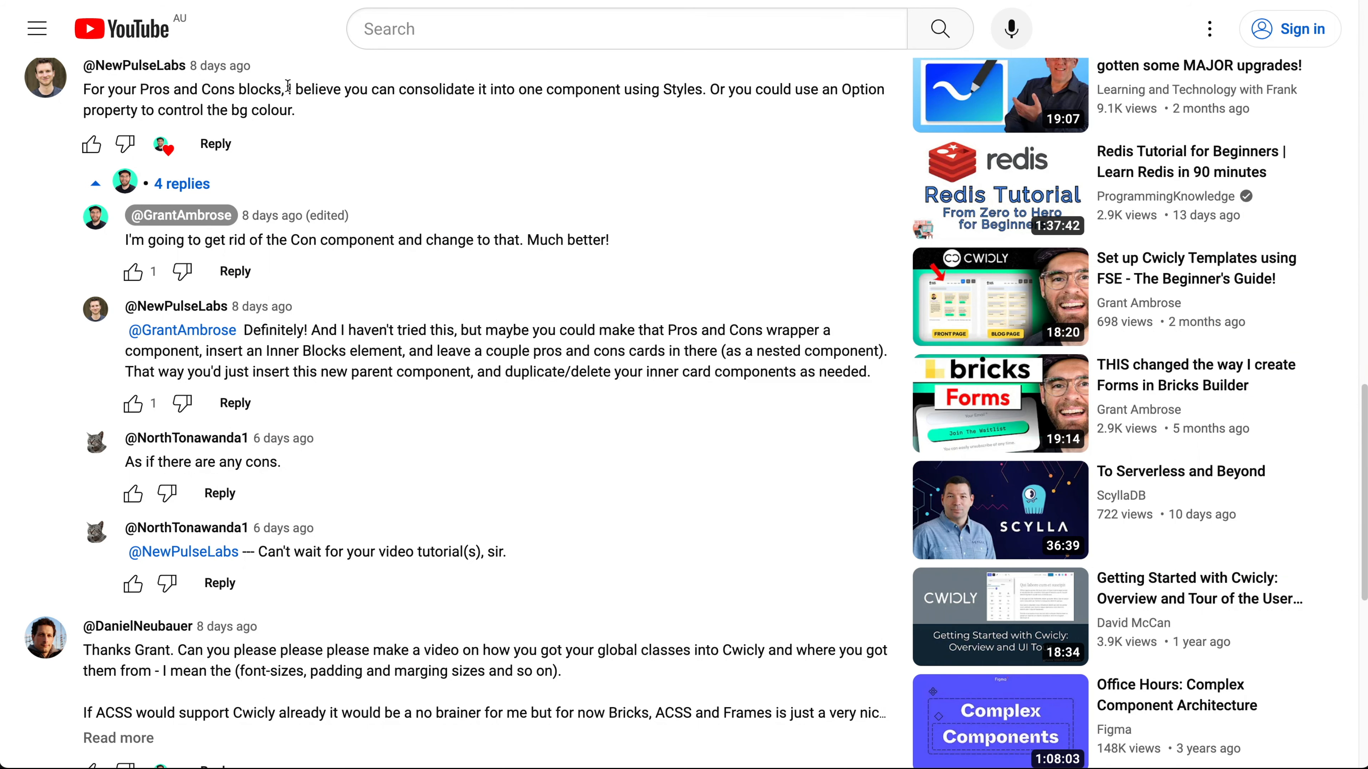
# Step: Examine the YouTube comments about consolidating the Pros and Cons blocks with Styles and nesting the cards in a wrapper component
pyautogui.moveTo(288, 87); pyautogui.dragTo(697, 88)
pyautogui.click(705, 89)
pyautogui.moveTo(203, 347); pyautogui.dragTo(876, 369)
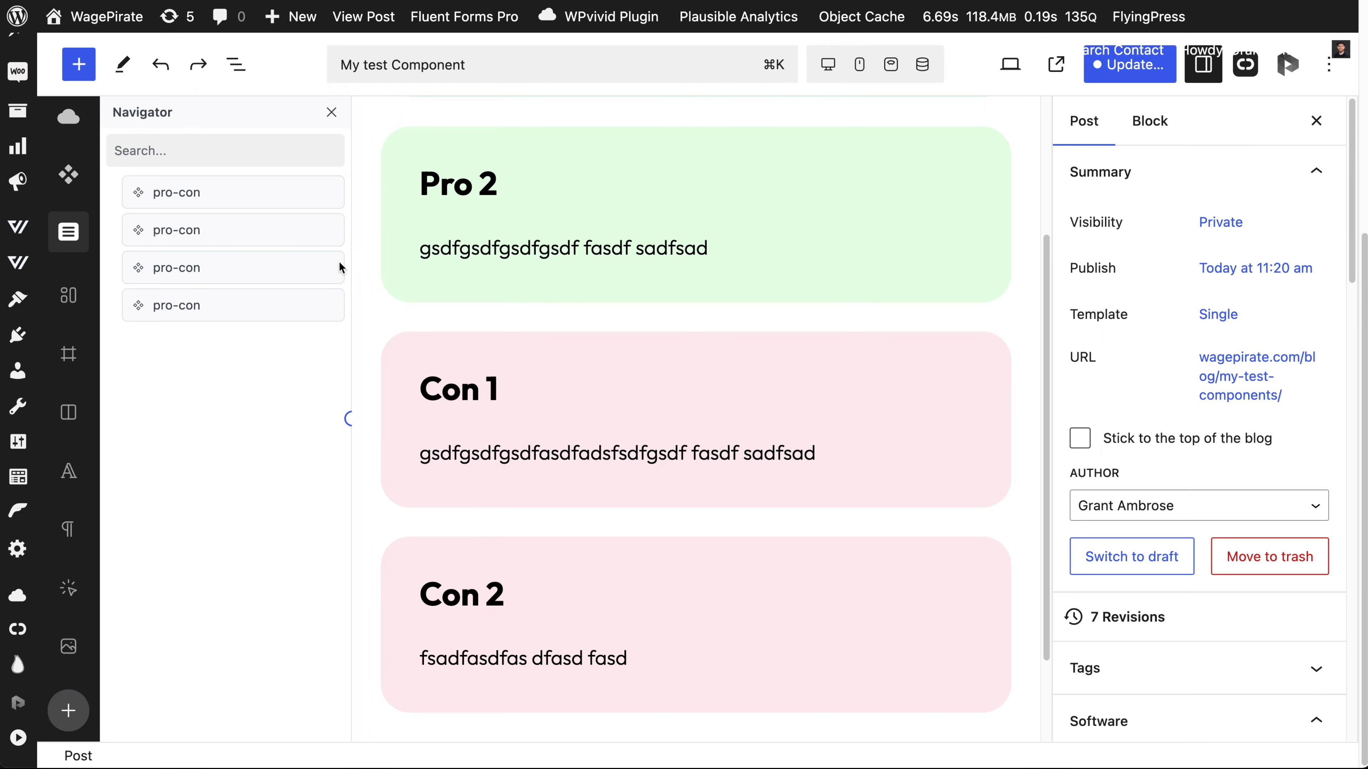
# Step: Delete the "Con 1" and "Con 2" components from the post
pyautogui.click(327, 307)
pyautogui.click(326, 268)
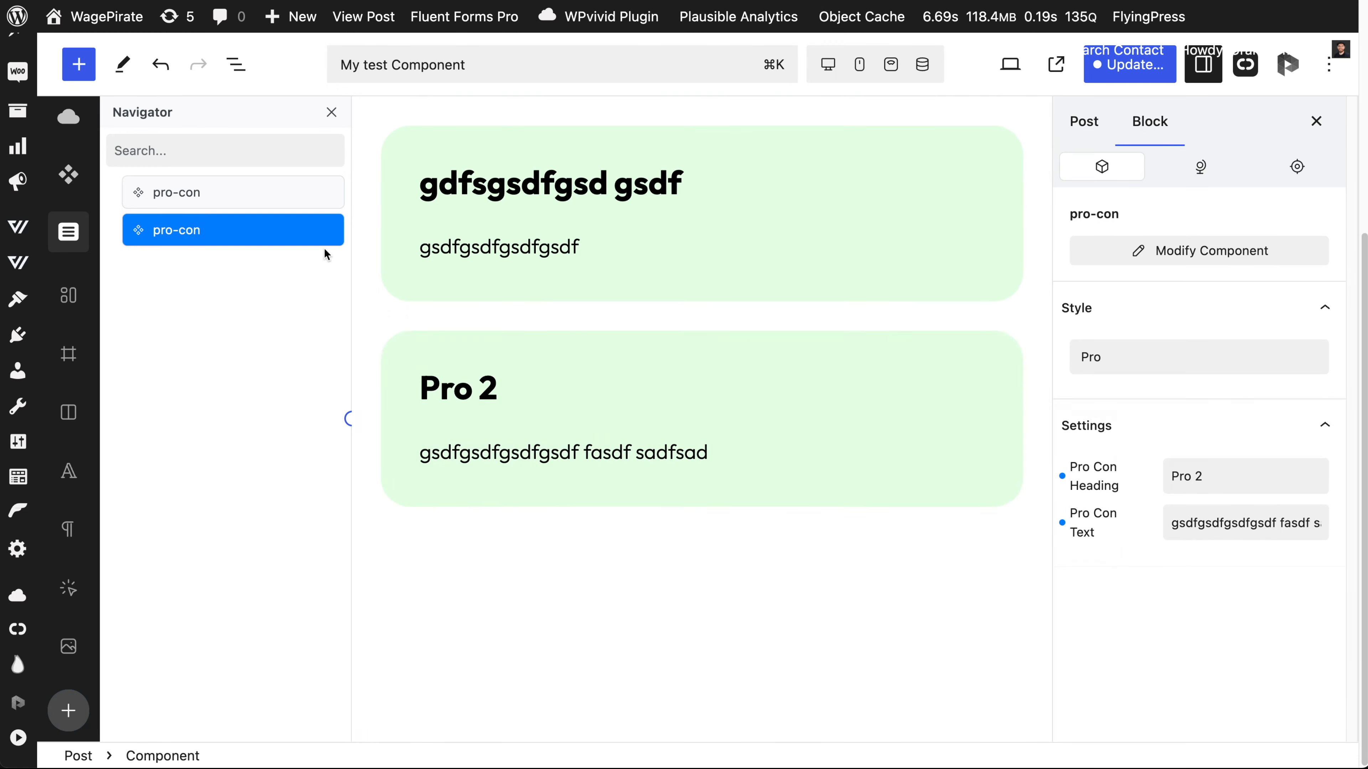
pyautogui.click(284, 343)
# Step: Set the second pro-con component's style to Con and change its heading to "Con 1"
pyautogui.click(214, 235)
pyautogui.click(1187, 369)
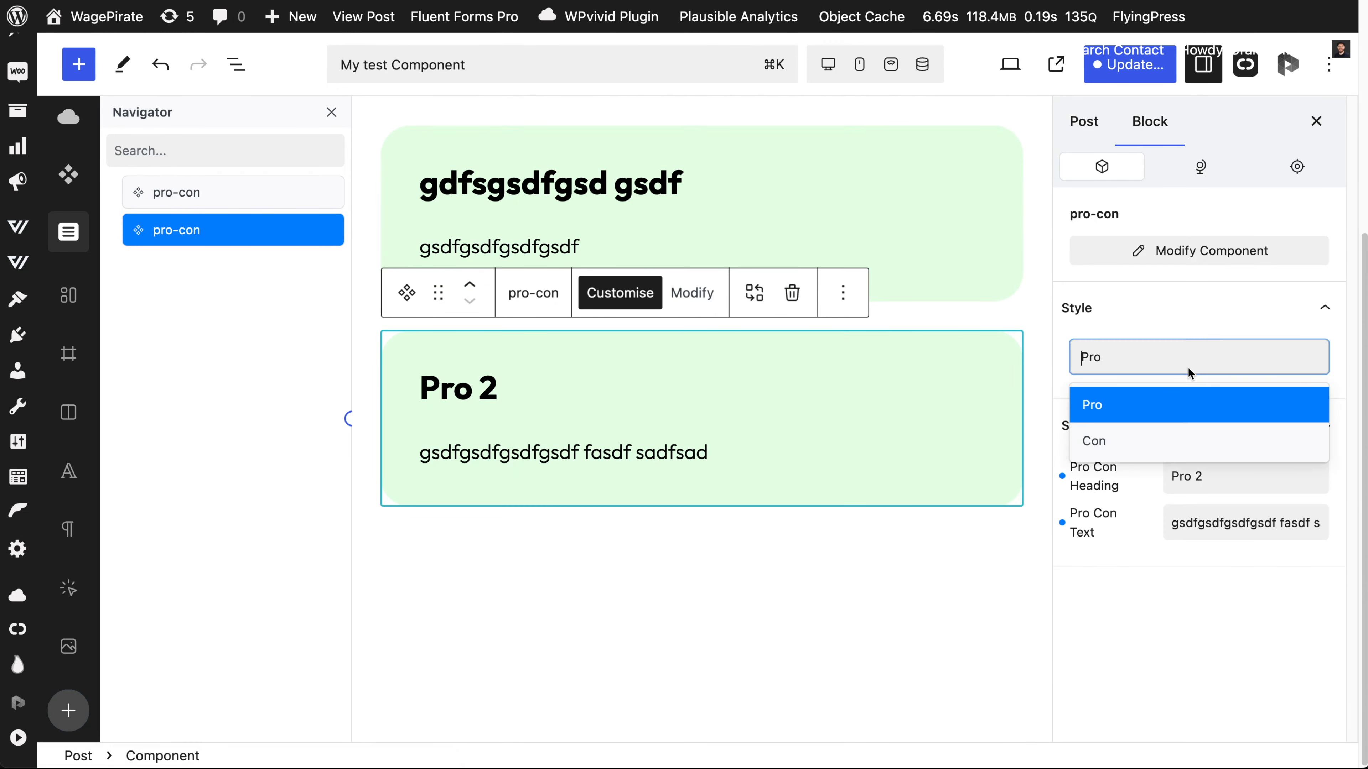
pyautogui.click(1191, 439)
pyautogui.click(501, 390)
pyautogui.tripleClick(504, 390)
pyautogui.write('Con 1')
pyautogui.click(590, 536)
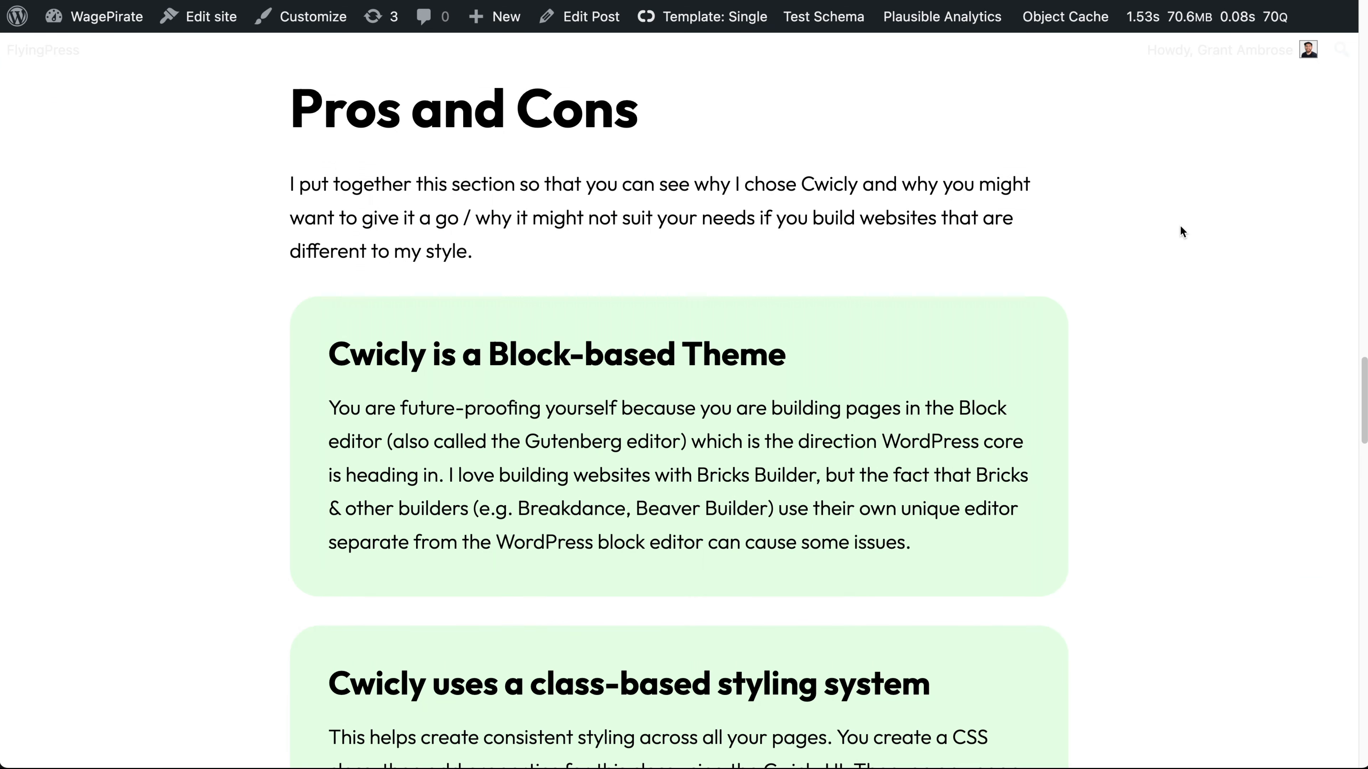
# Step: Examine the published review's Pros and Cons section, including its heading, intro paragraph and the green and pink cards
pyautogui.scroll(-20, 828, 378)
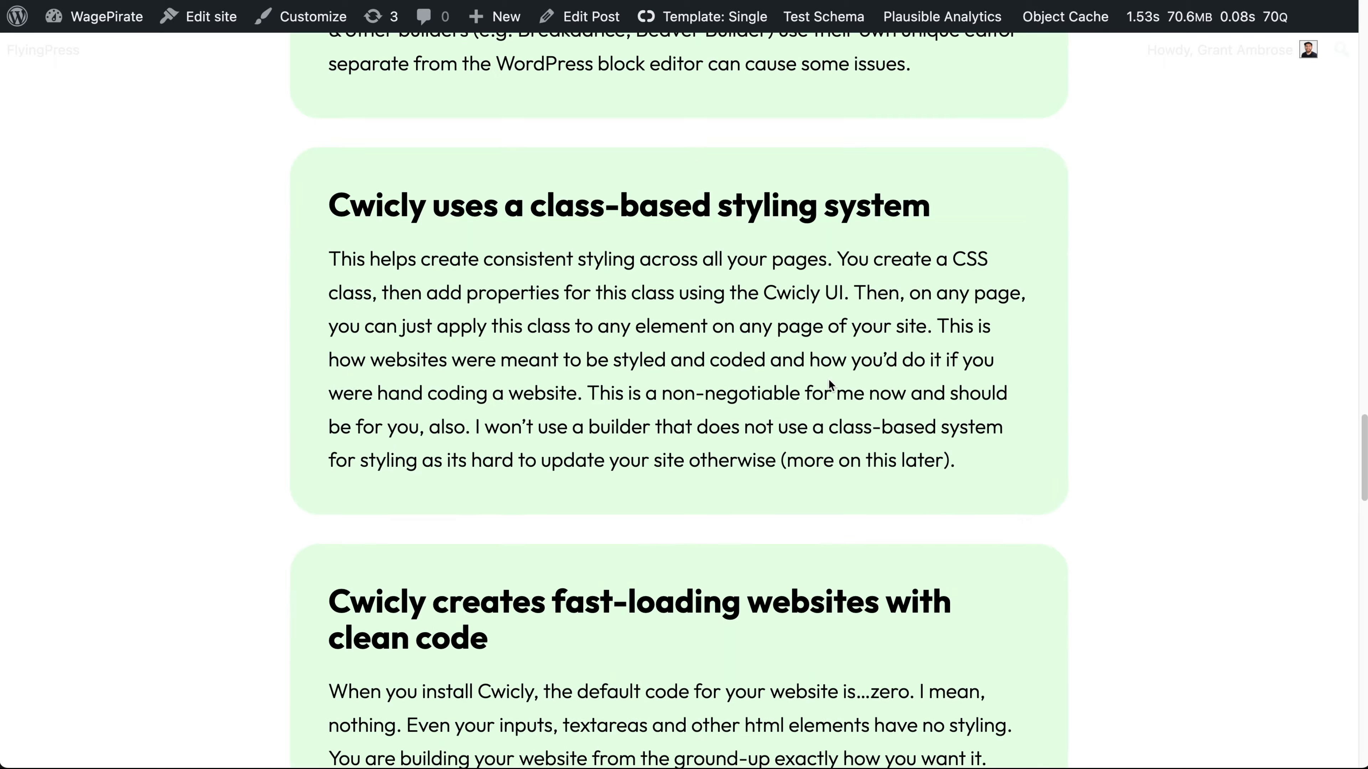
pyautogui.scroll(-18, 831, 384)
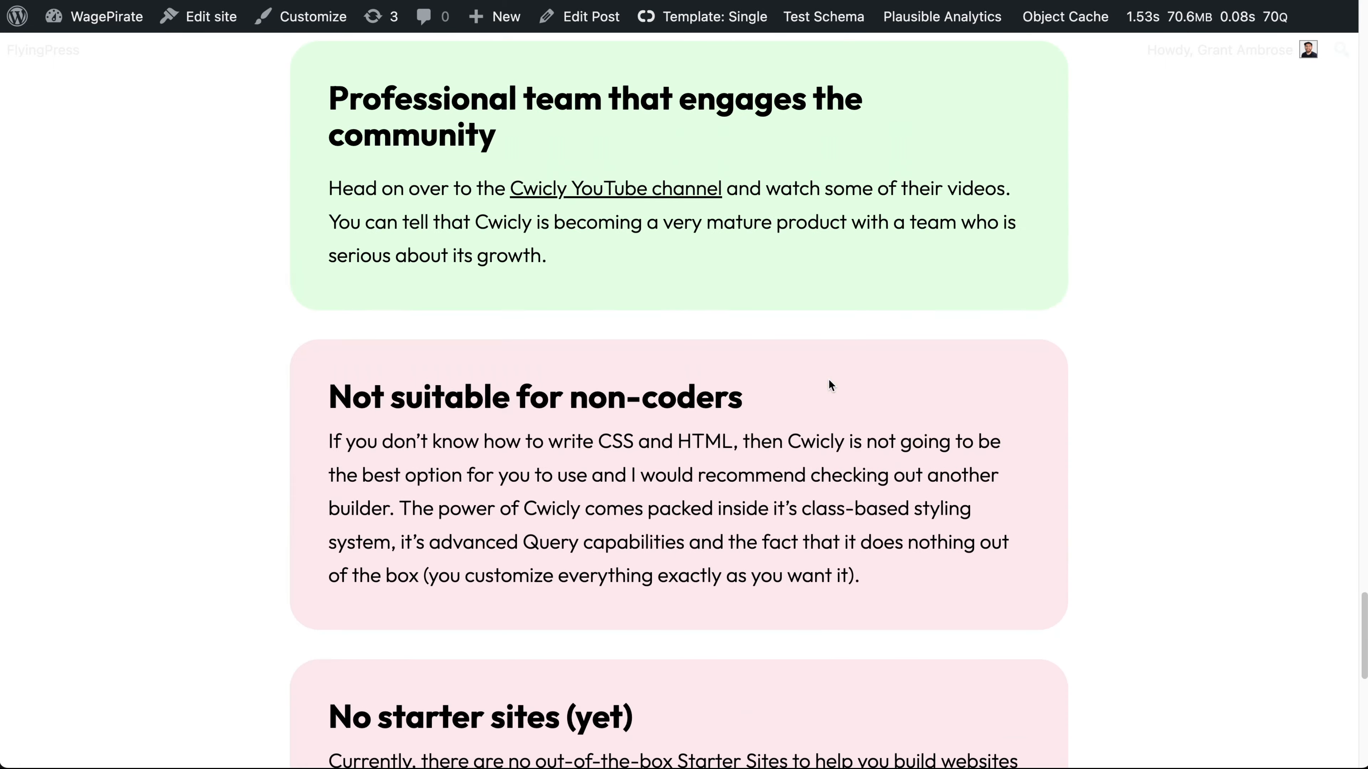
pyautogui.scroll(20, 829, 384)
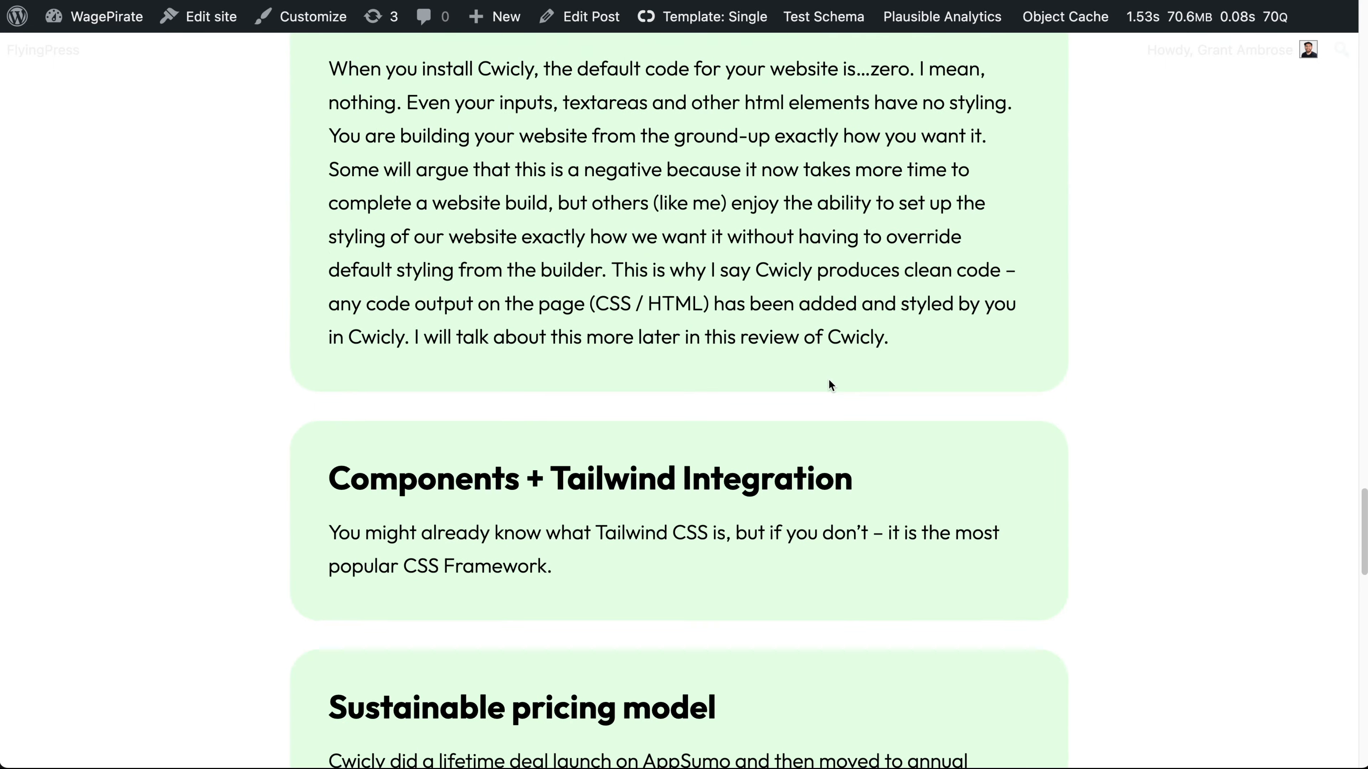
pyautogui.scroll(12, 828, 384)
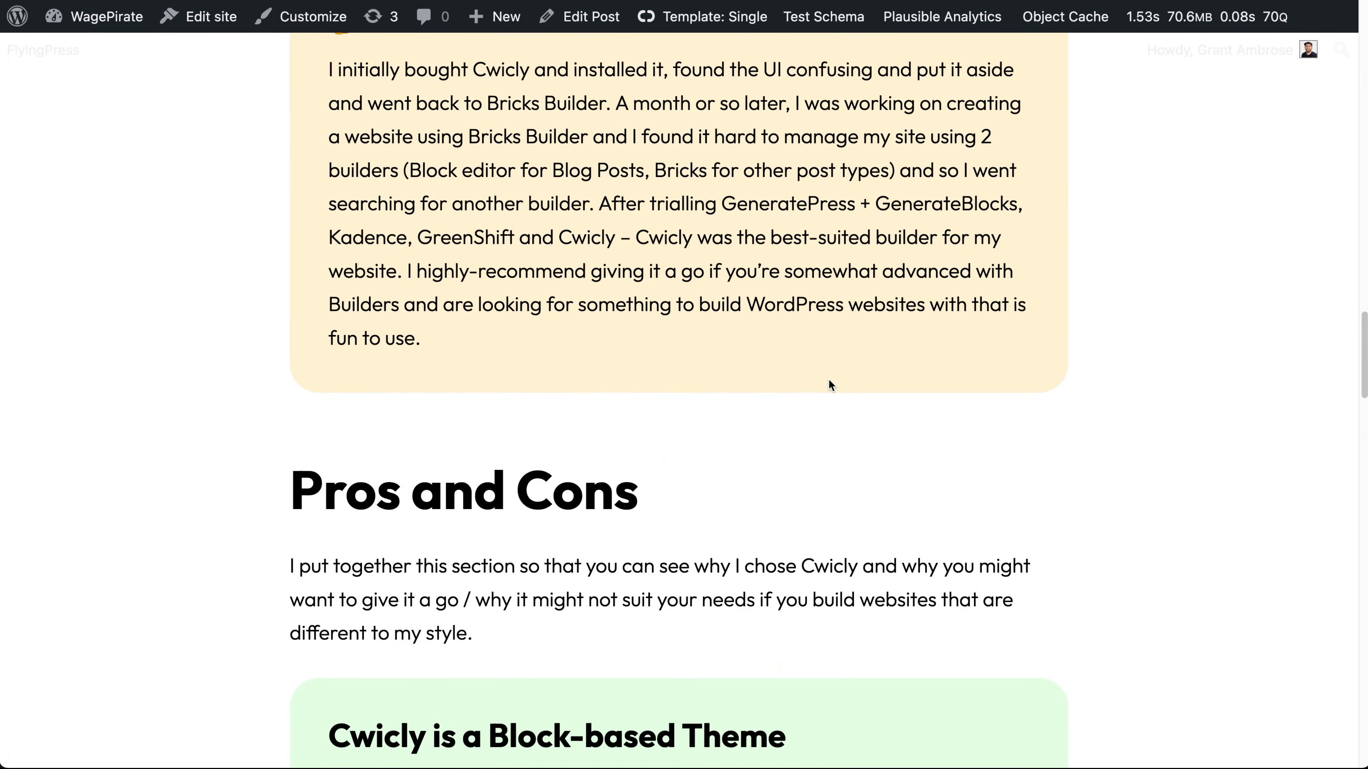
pyautogui.moveTo(324, 488); pyautogui.dragTo(433, 490)
pyautogui.scroll(-3, 503, 498)
pyautogui.moveTo(442, 525); pyautogui.dragTo(314, 443)
pyautogui.scroll(-4, 636, 572)
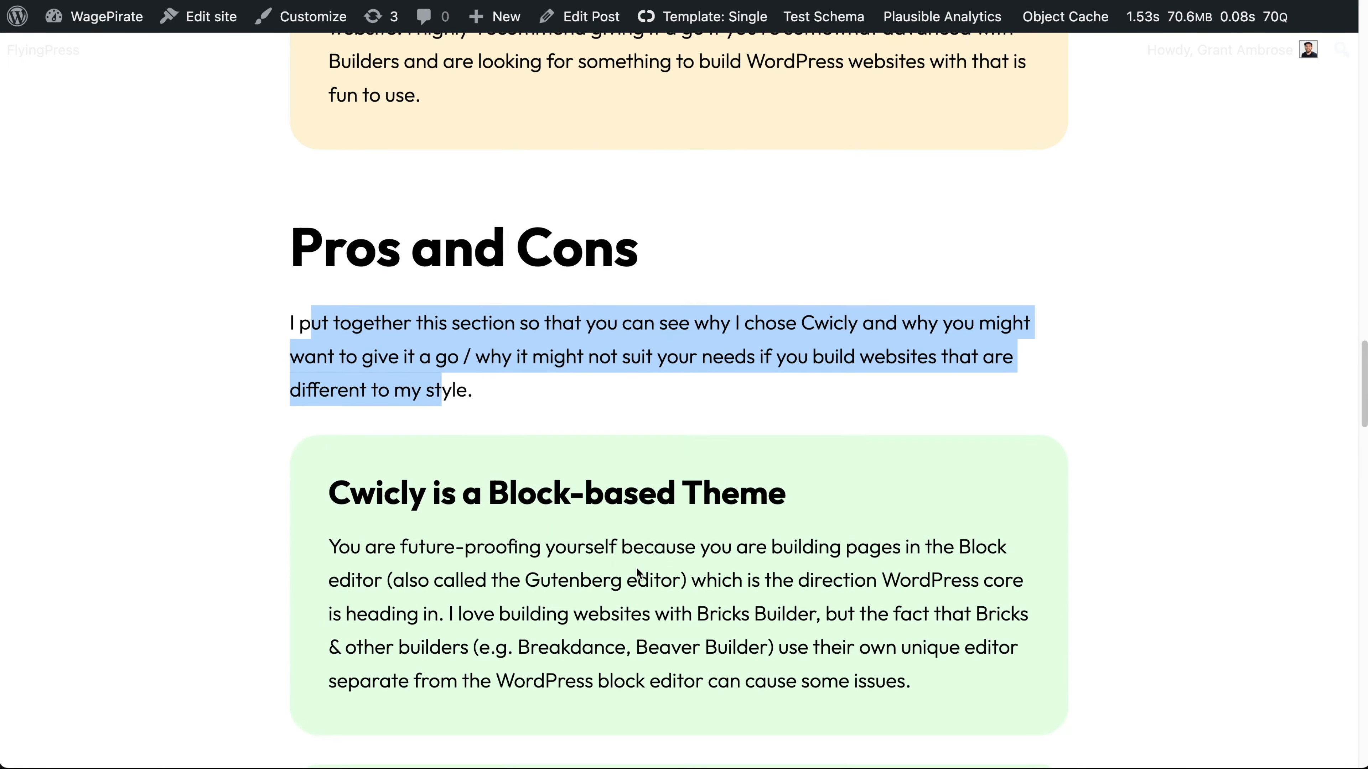
# Step: Read the published review's Pros and Cons heading and intro, followed by the first two green pro cards
pyautogui.moveTo(325, 249); pyautogui.dragTo(516, 248)
pyautogui.moveTo(381, 323); pyautogui.dragTo(490, 356)
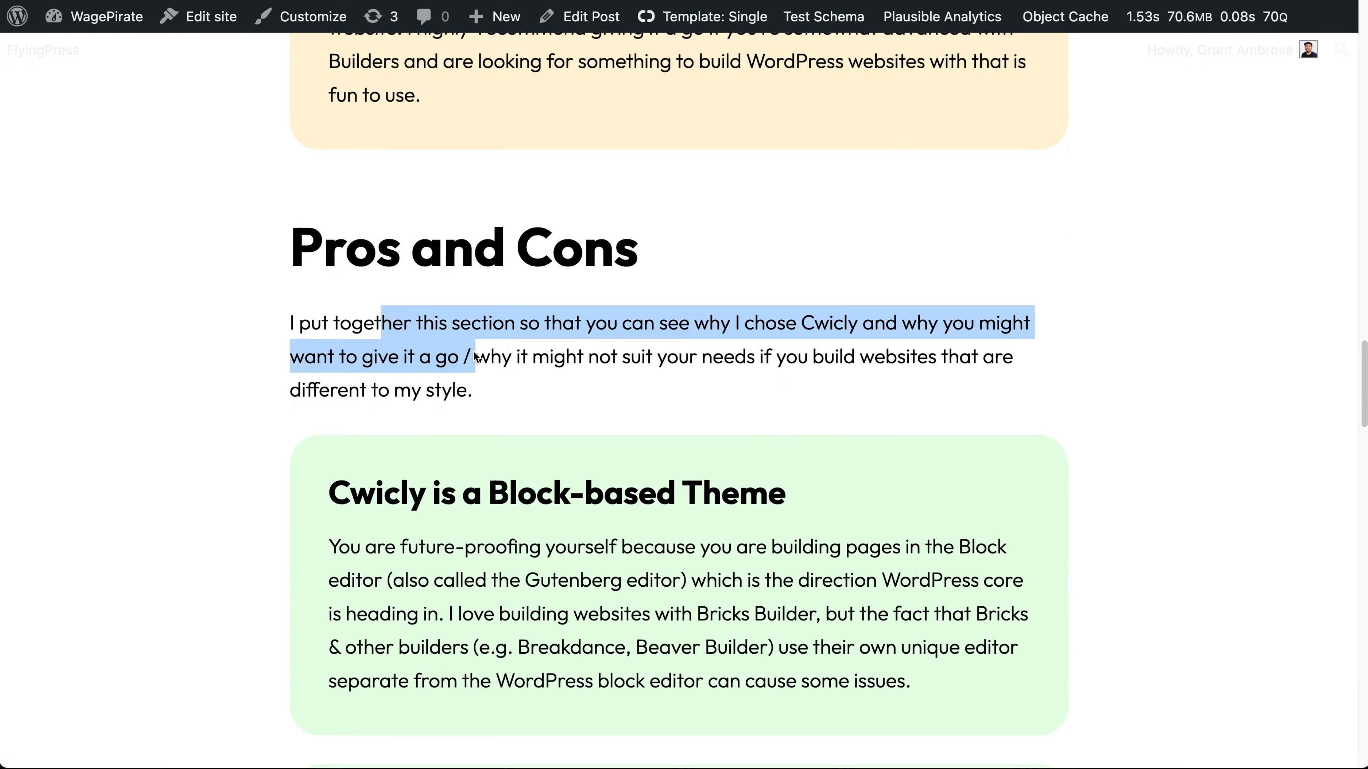
pyautogui.scroll(-3, 492, 367)
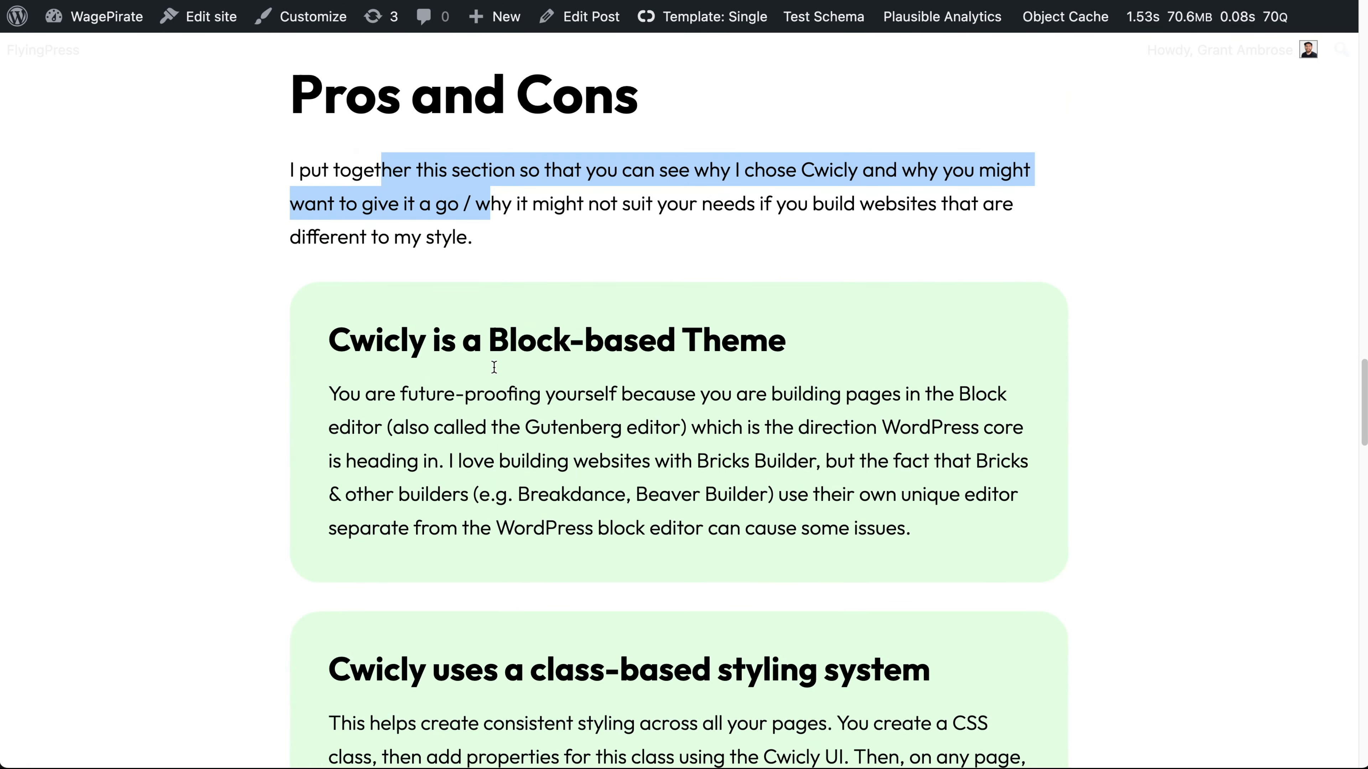
pyautogui.scroll(-5, 493, 367)
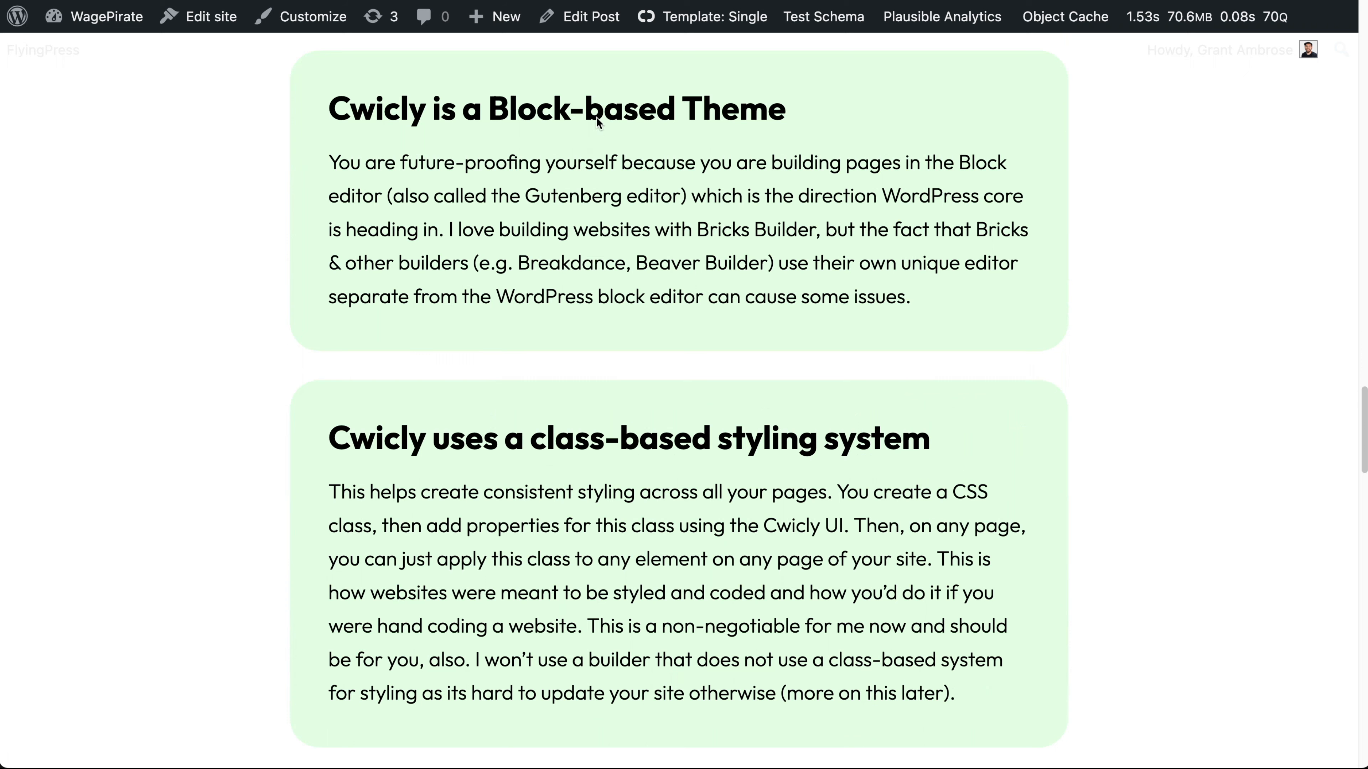
# Step: Open the Cwicly review for editing and examine how the pros-cons div nests its heading, paragraph, Pro components and Con components
pyautogui.click(578, 16)
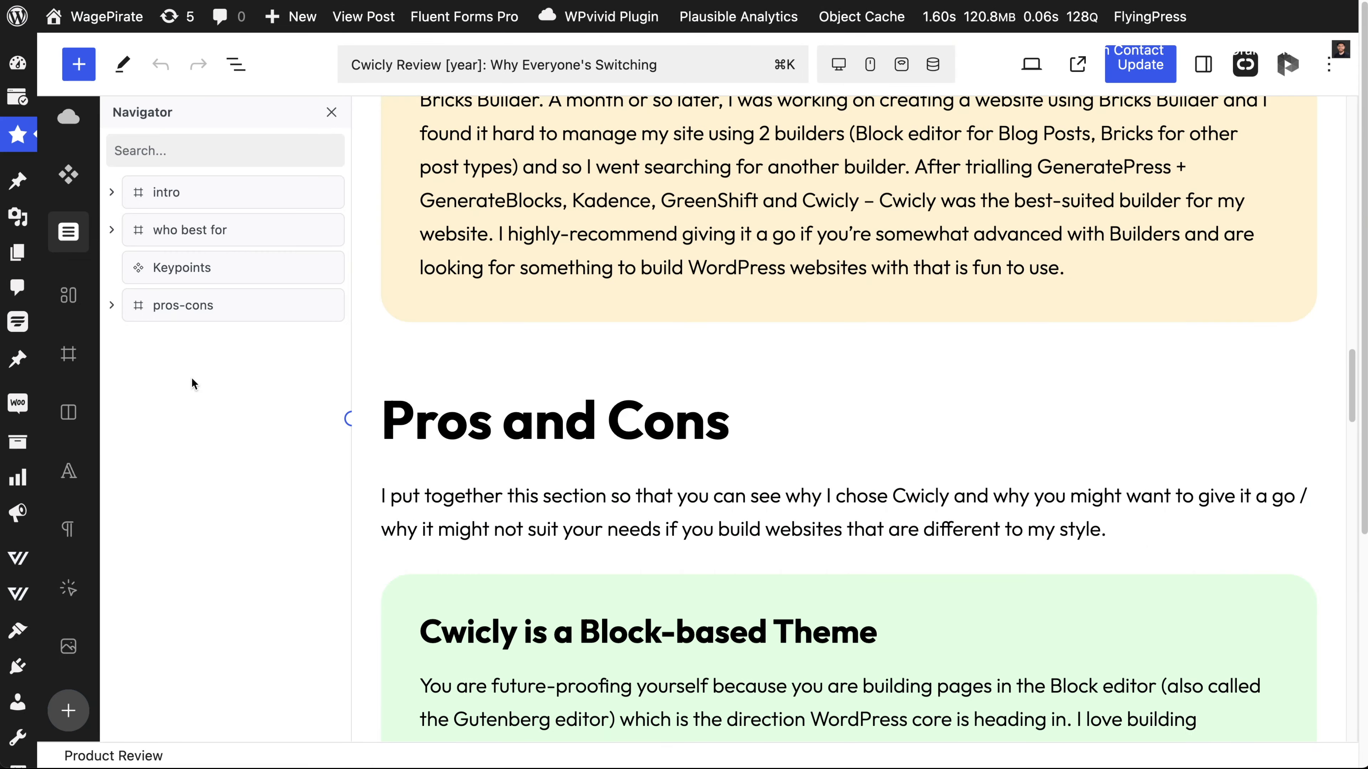
pyautogui.click(147, 303)
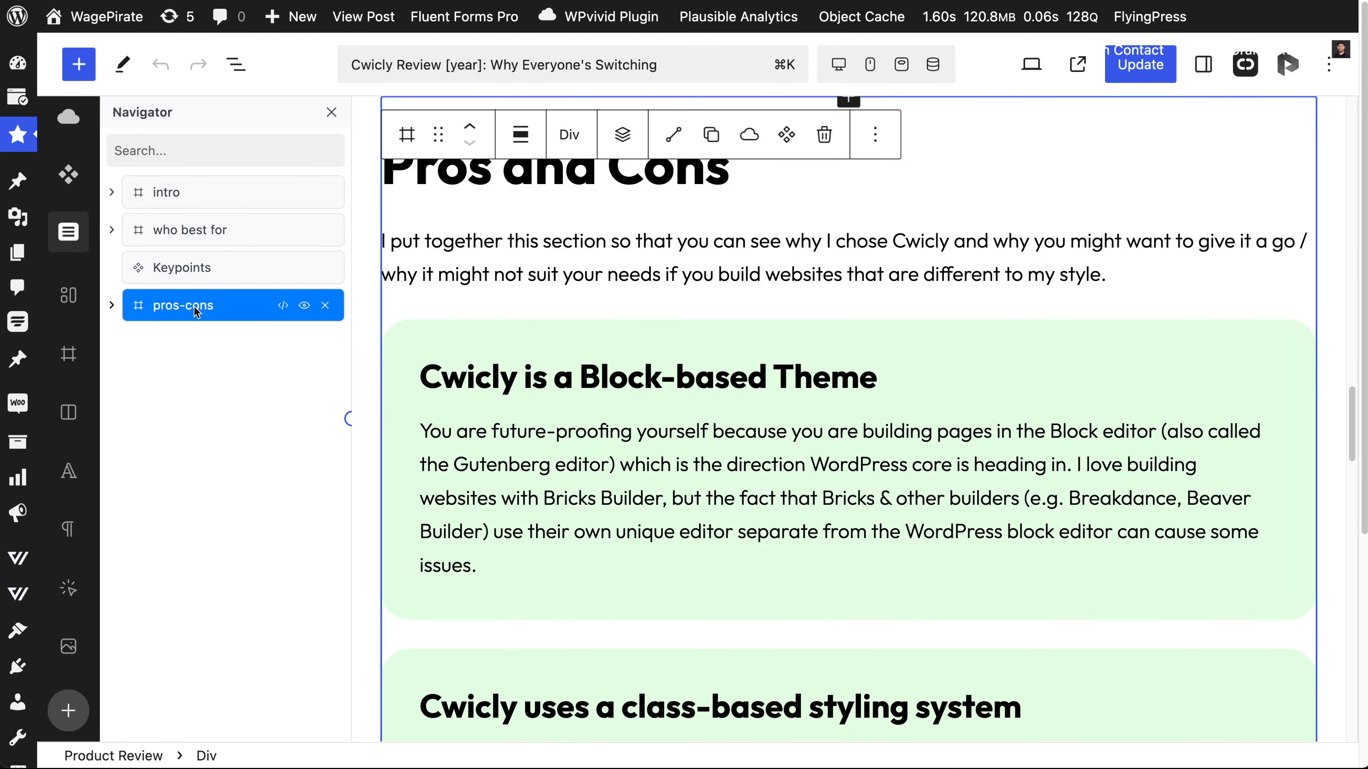
pyautogui.click(111, 306)
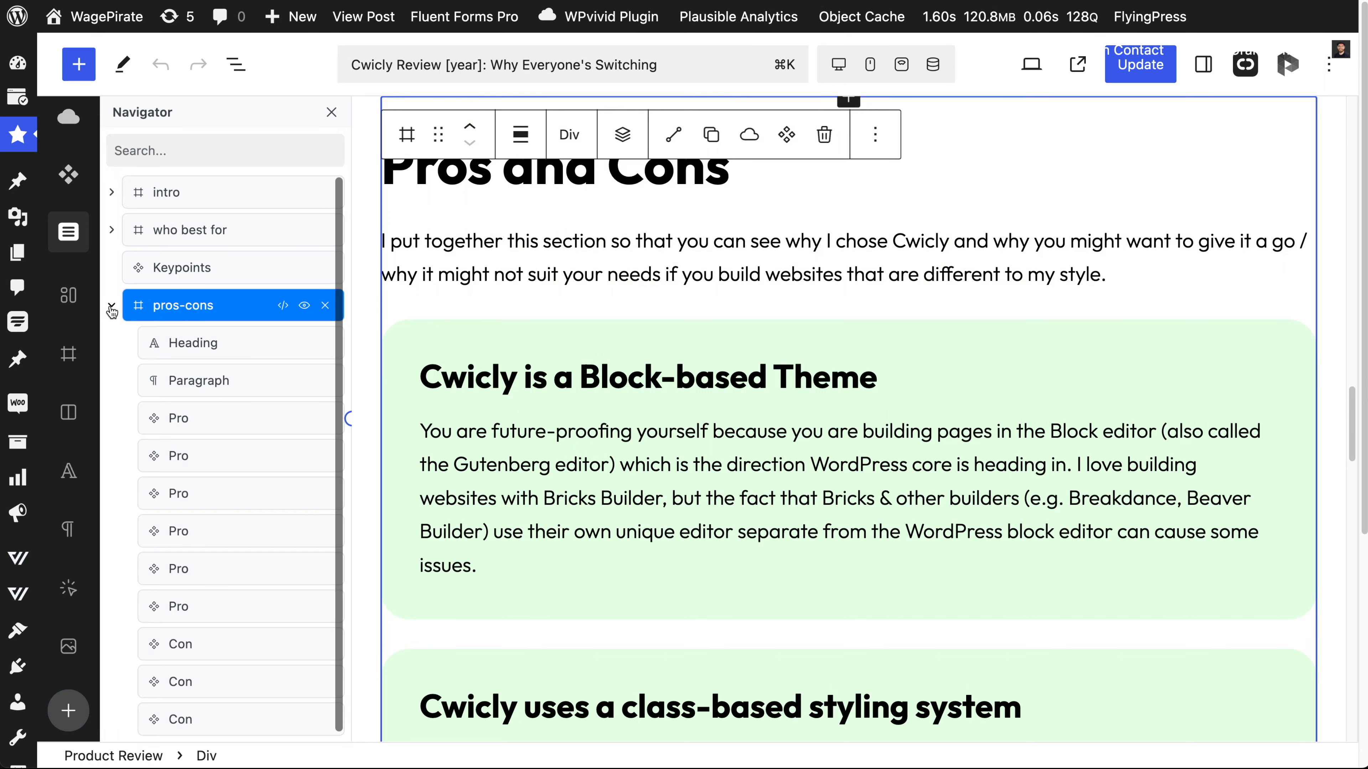
pyautogui.click(189, 342)
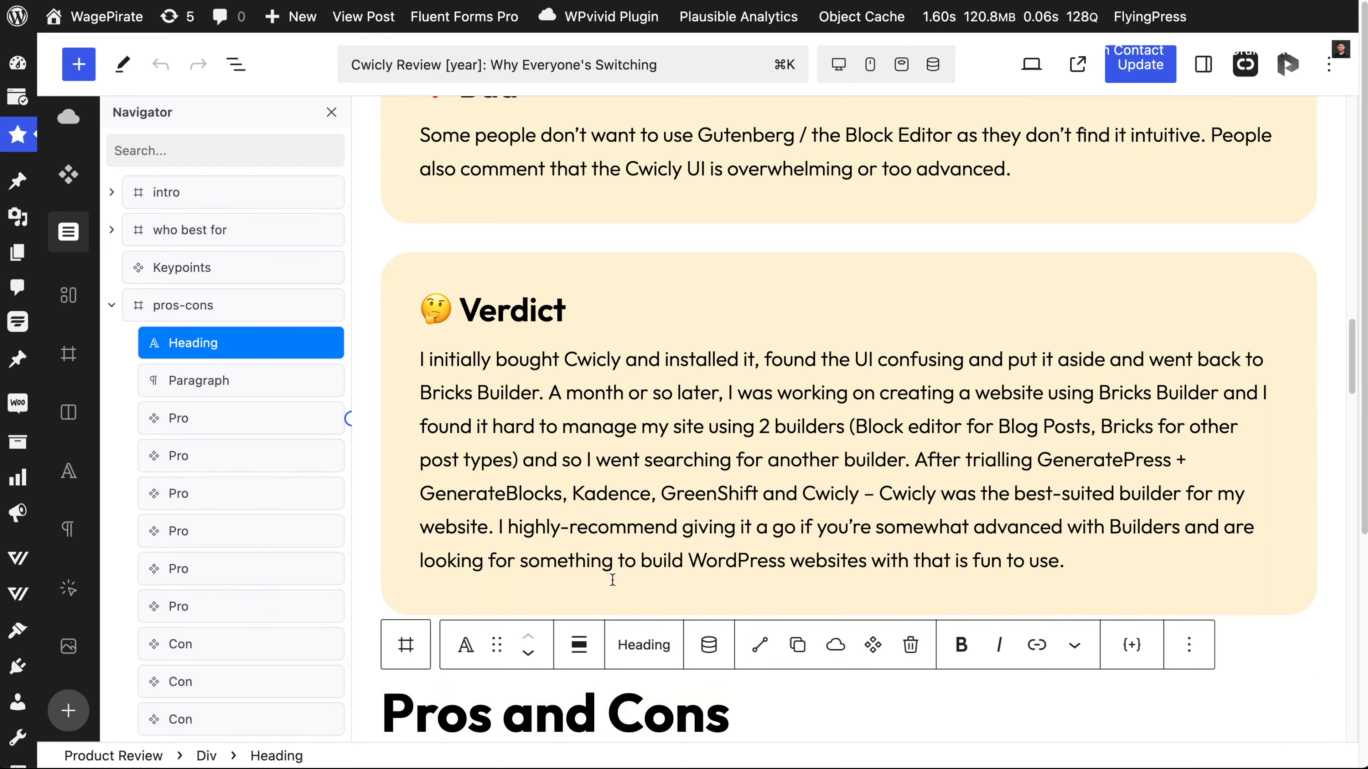
pyautogui.scroll(-4, 639, 565)
pyautogui.click(232, 379)
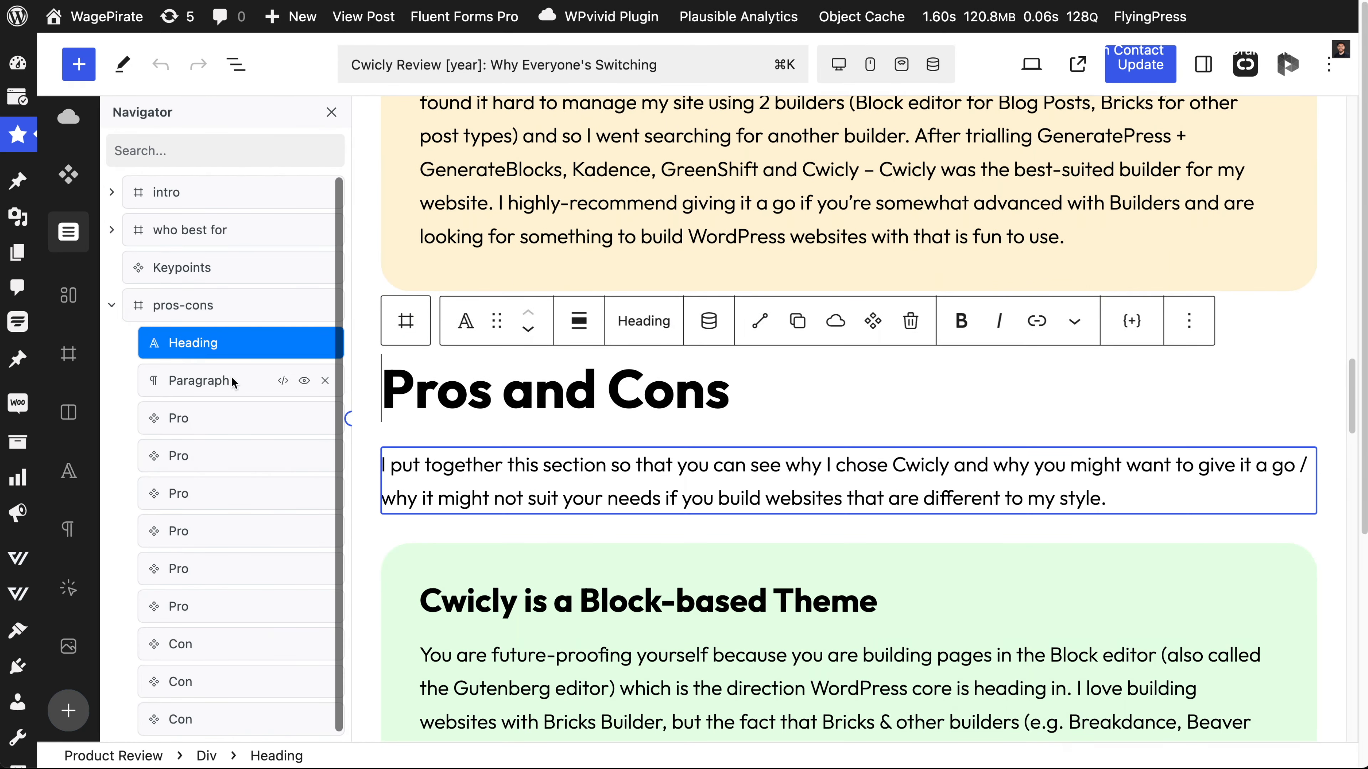
pyautogui.scroll(-1, 214, 386)
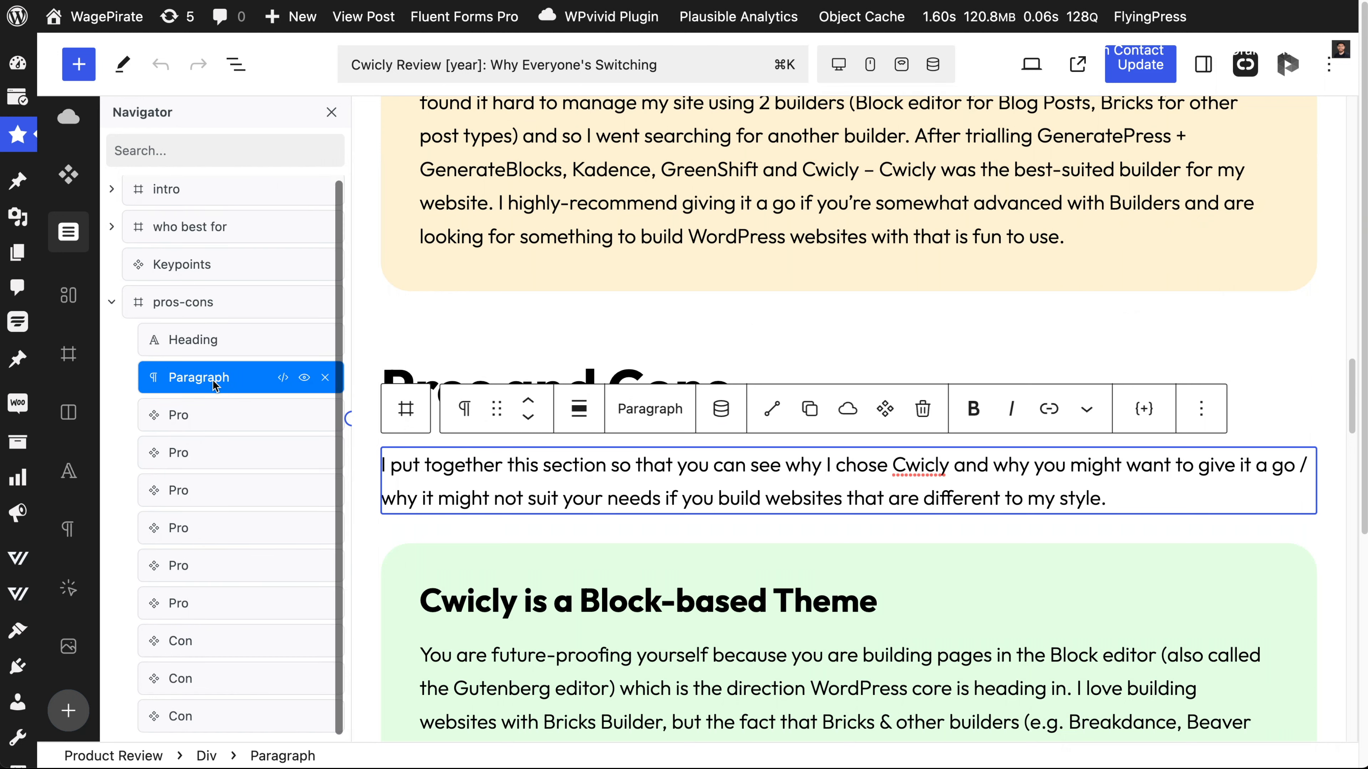
pyautogui.click(200, 411)
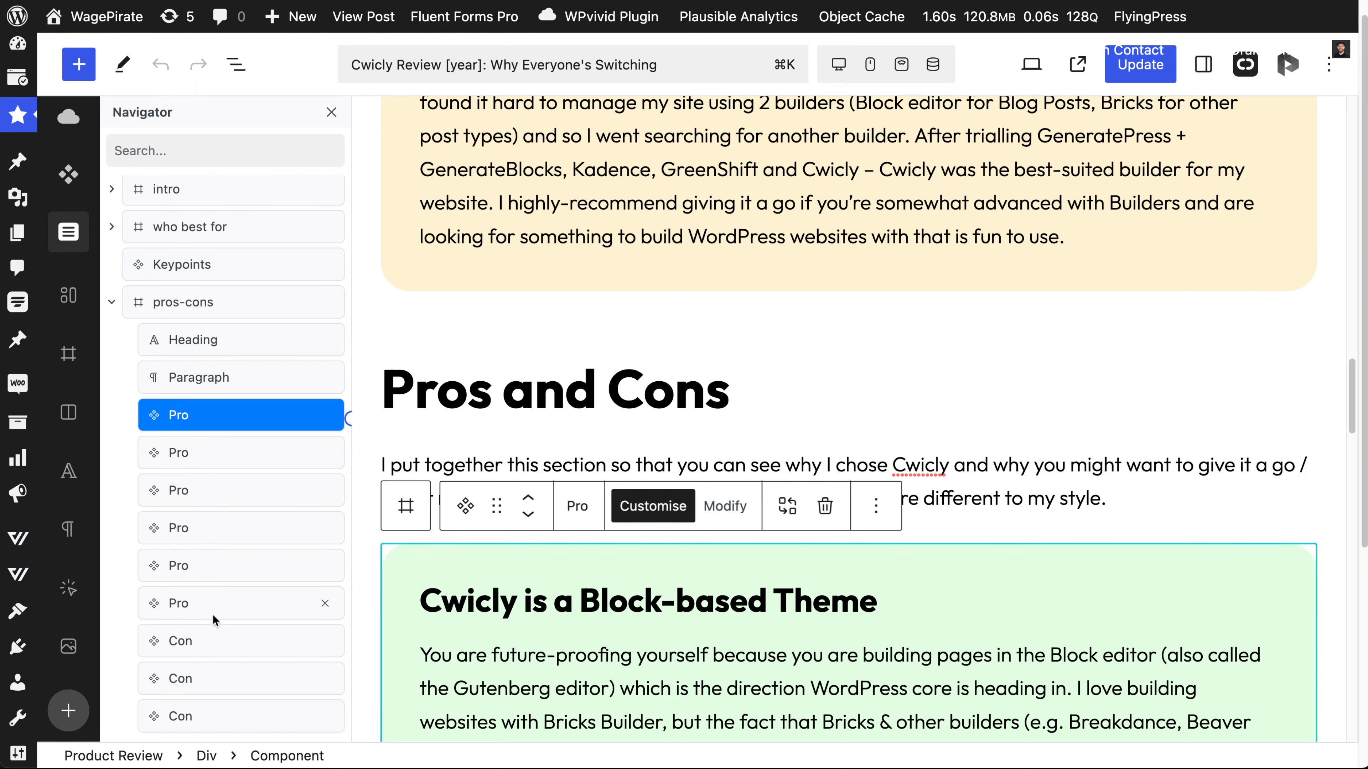
pyautogui.click(216, 635)
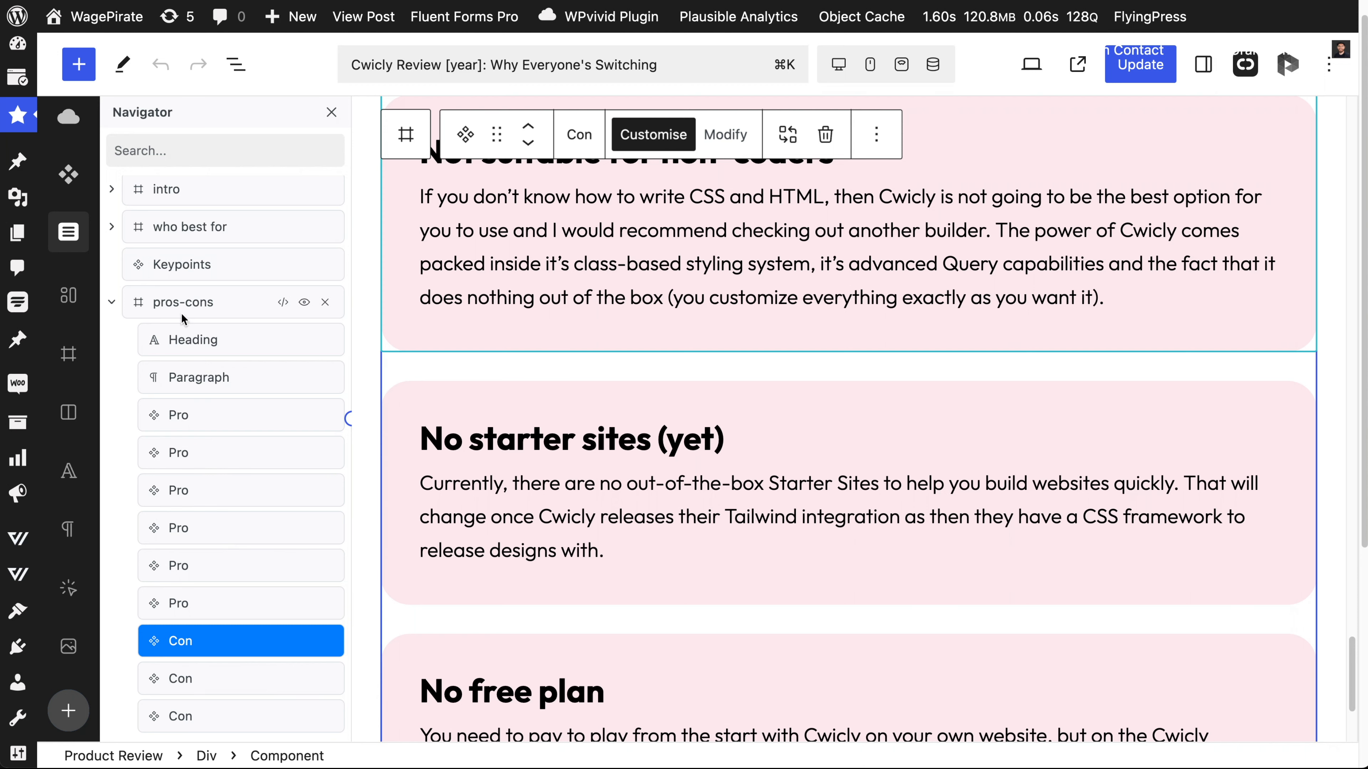
pyautogui.click(186, 339)
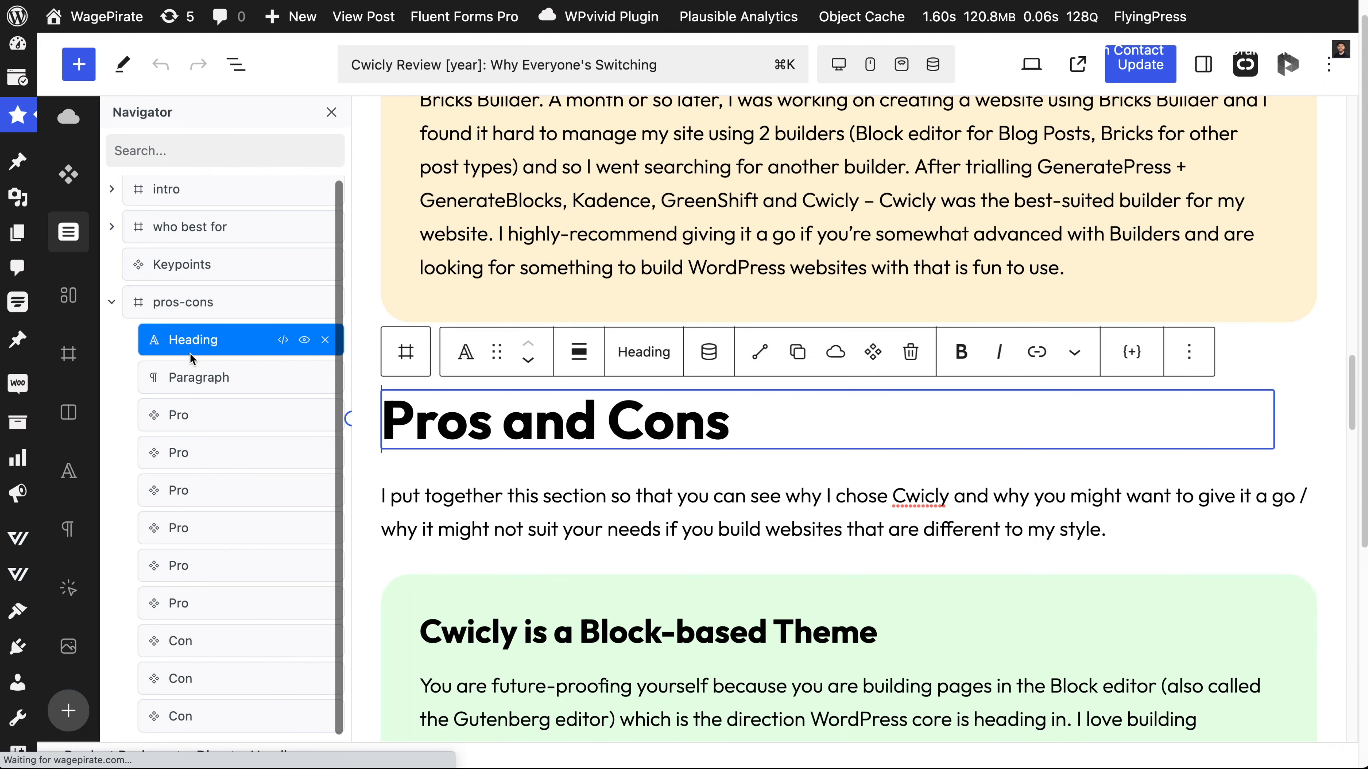
pyautogui.click(196, 378)
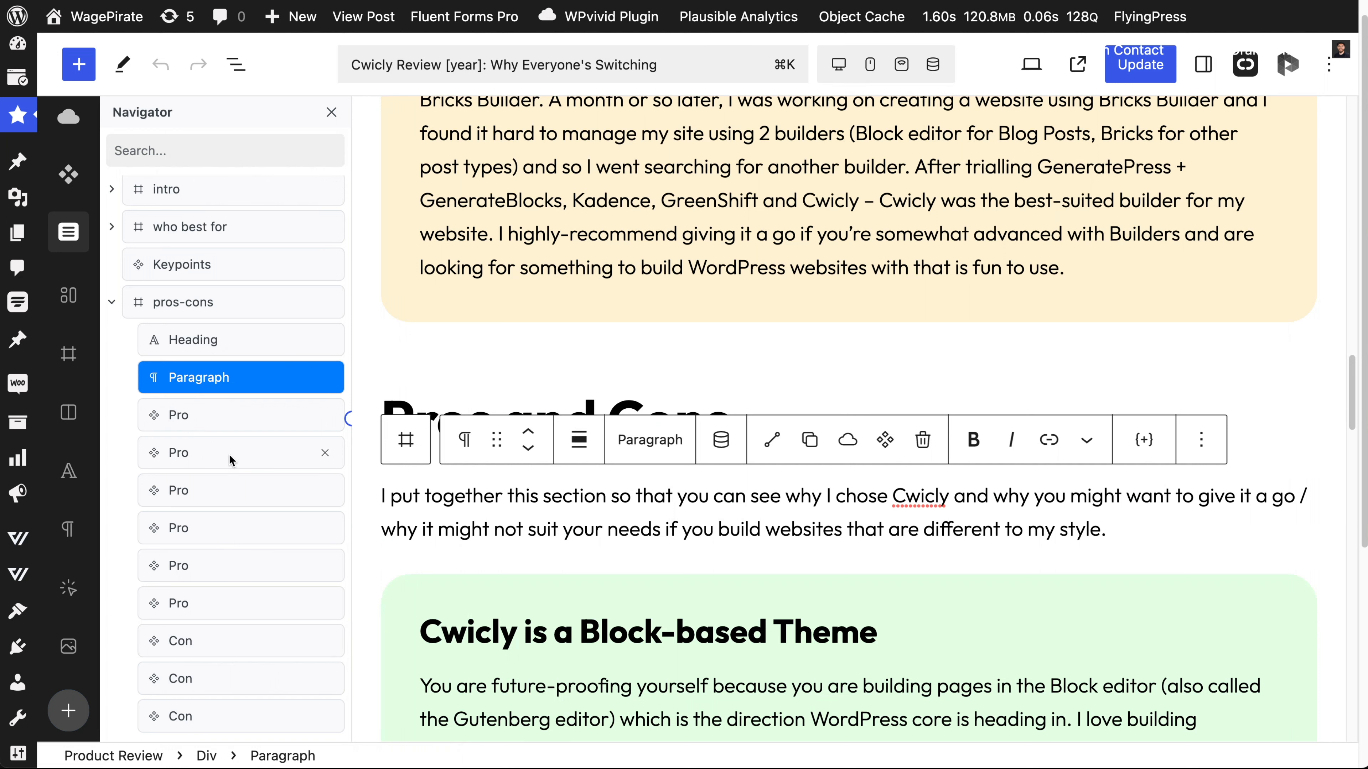
pyautogui.click(187, 305)
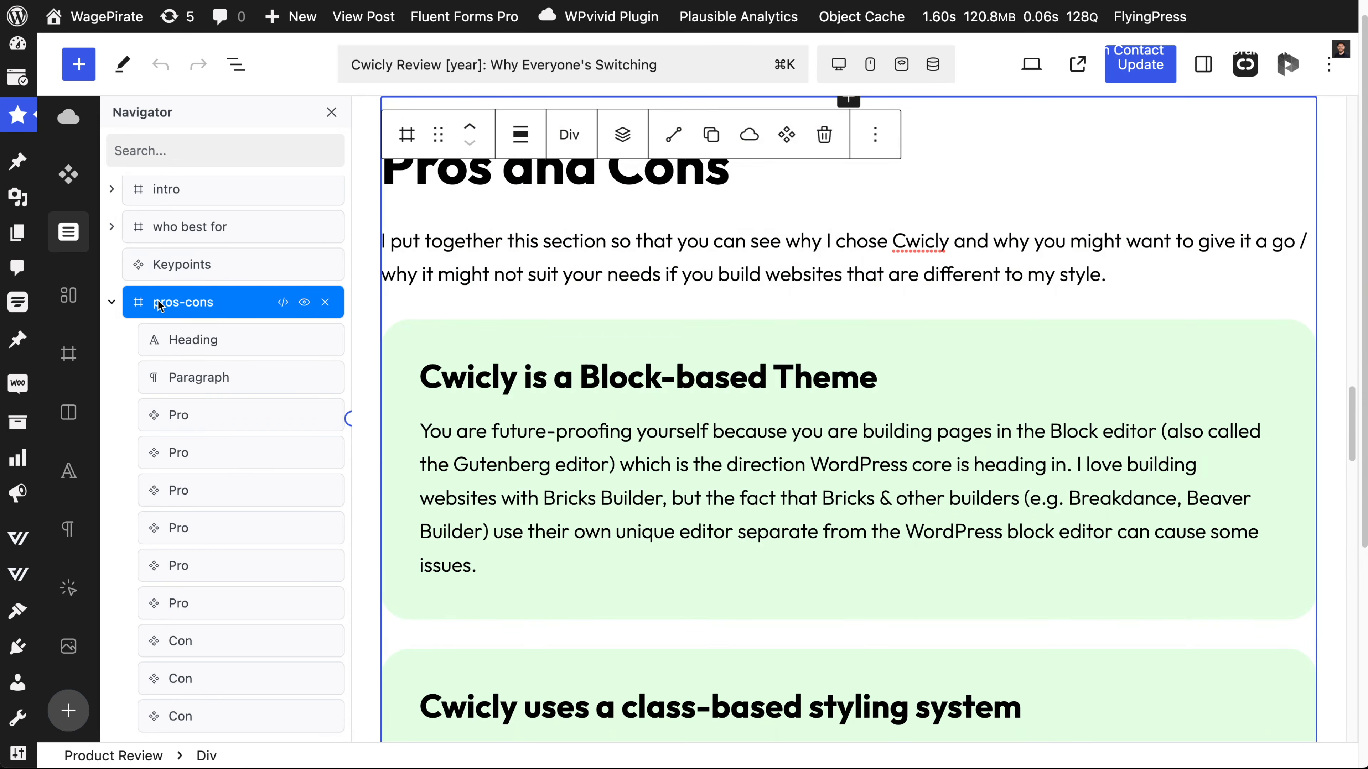
pyautogui.click(179, 329)
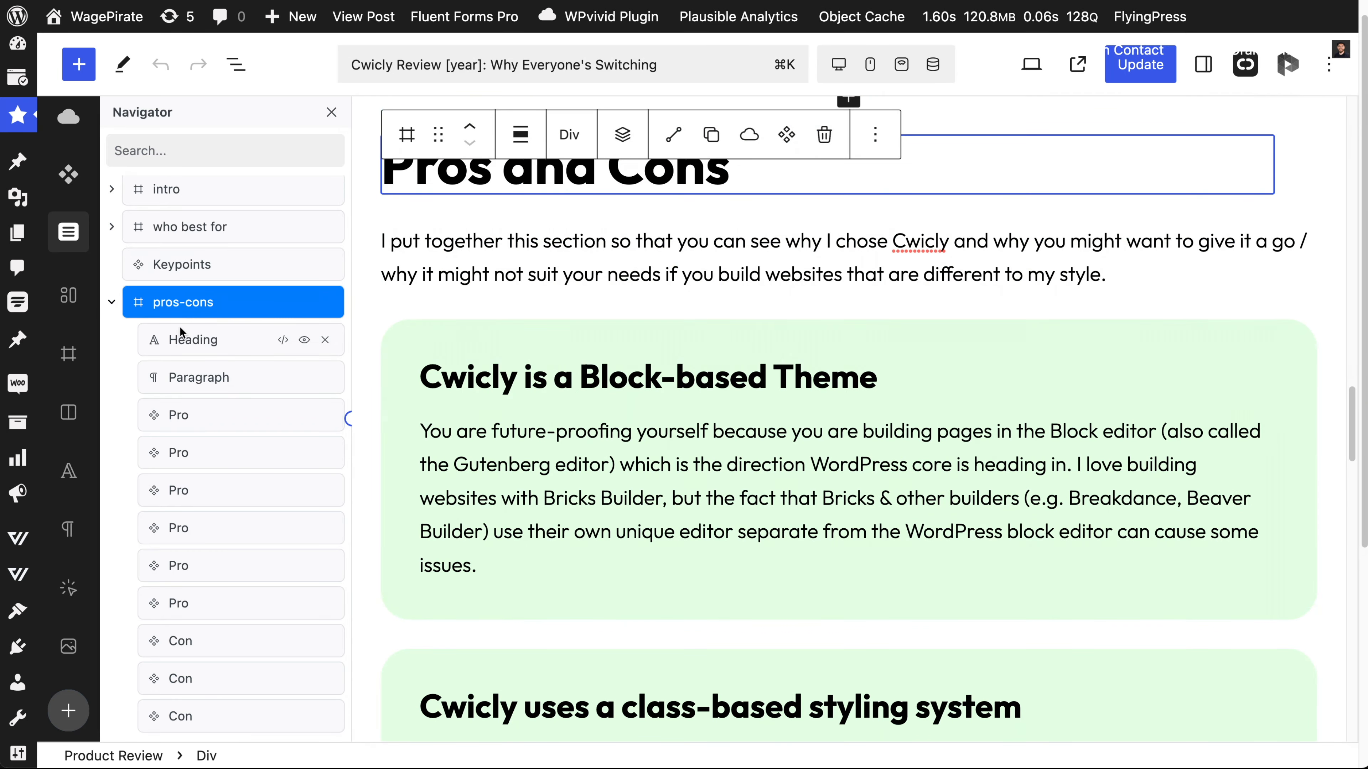
pyautogui.click(191, 389)
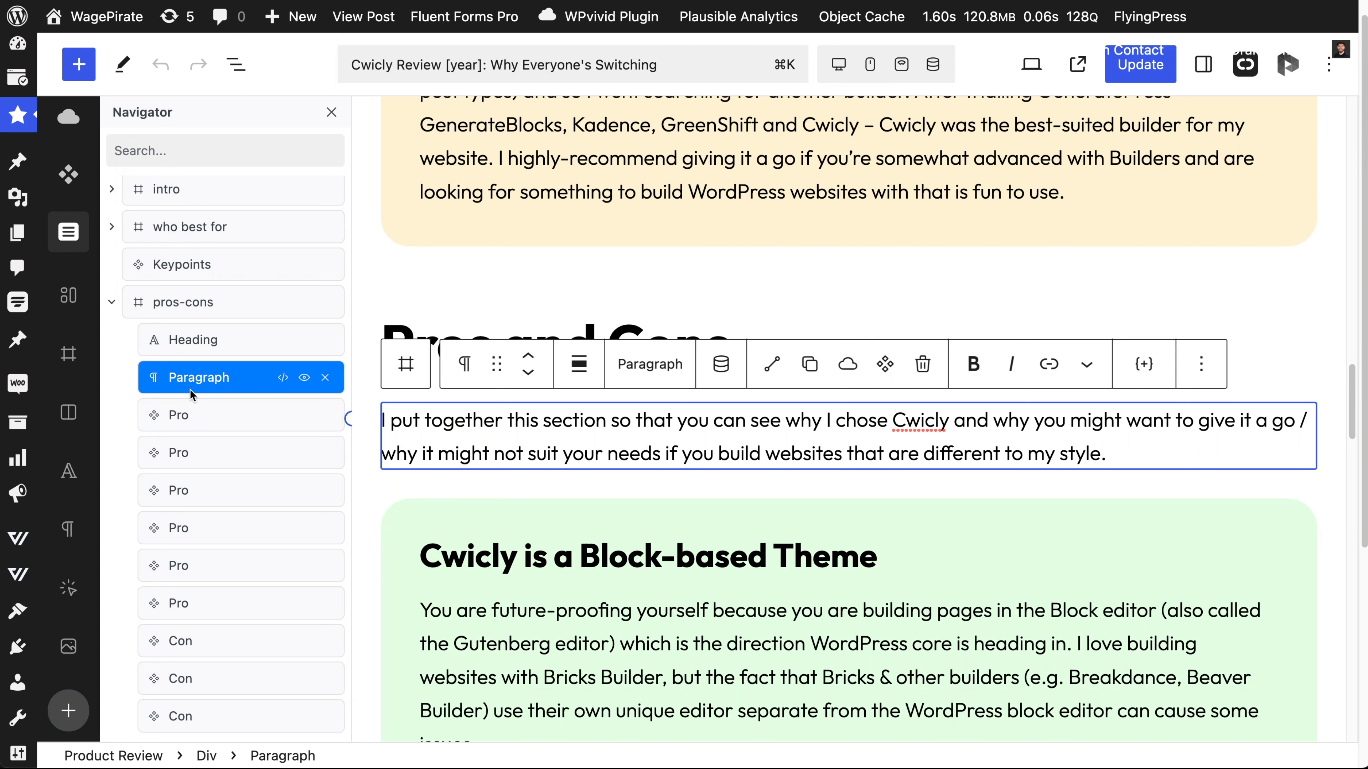
pyautogui.click(190, 416)
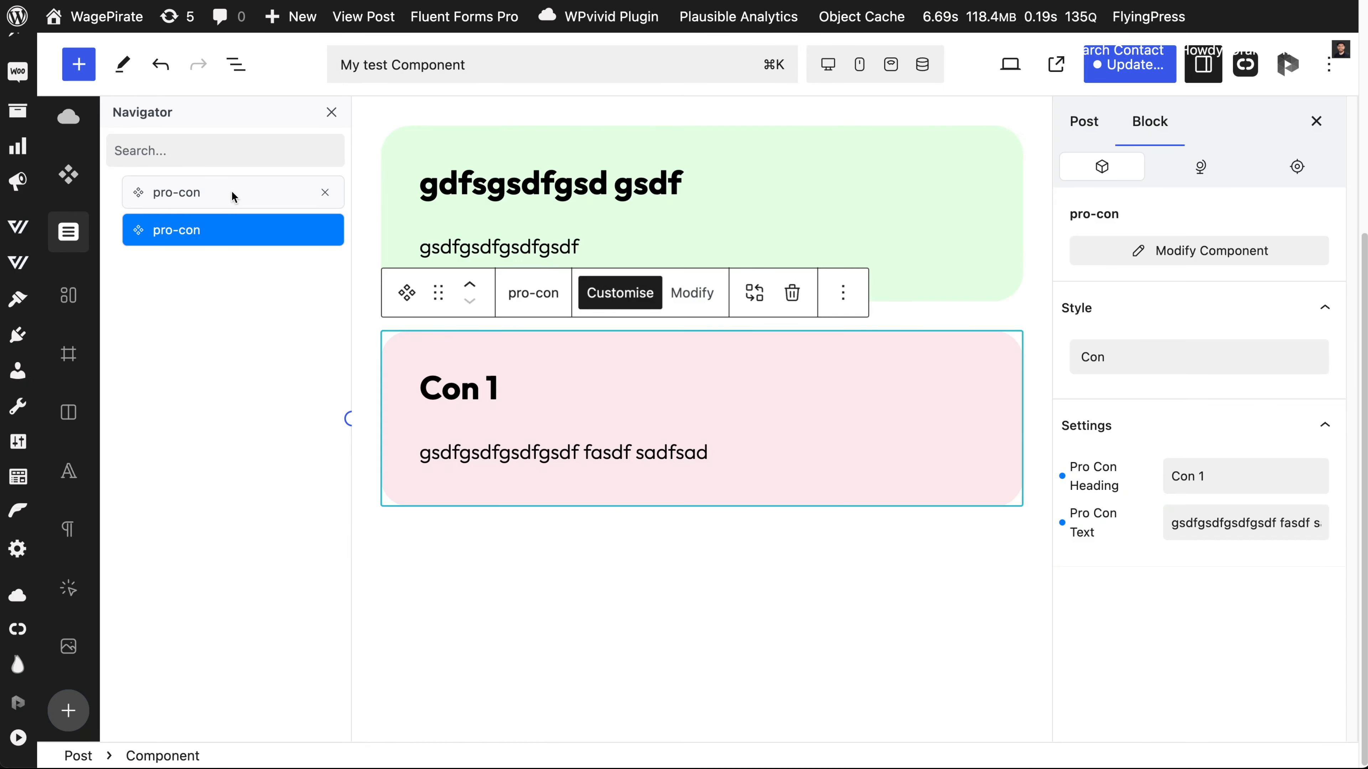
# Step: In the My test Component post, wrap the first pro-con component in a div named "pro-con" and move the second component into it
pyautogui.click(223, 191)
pyautogui.rightClick(225, 193)
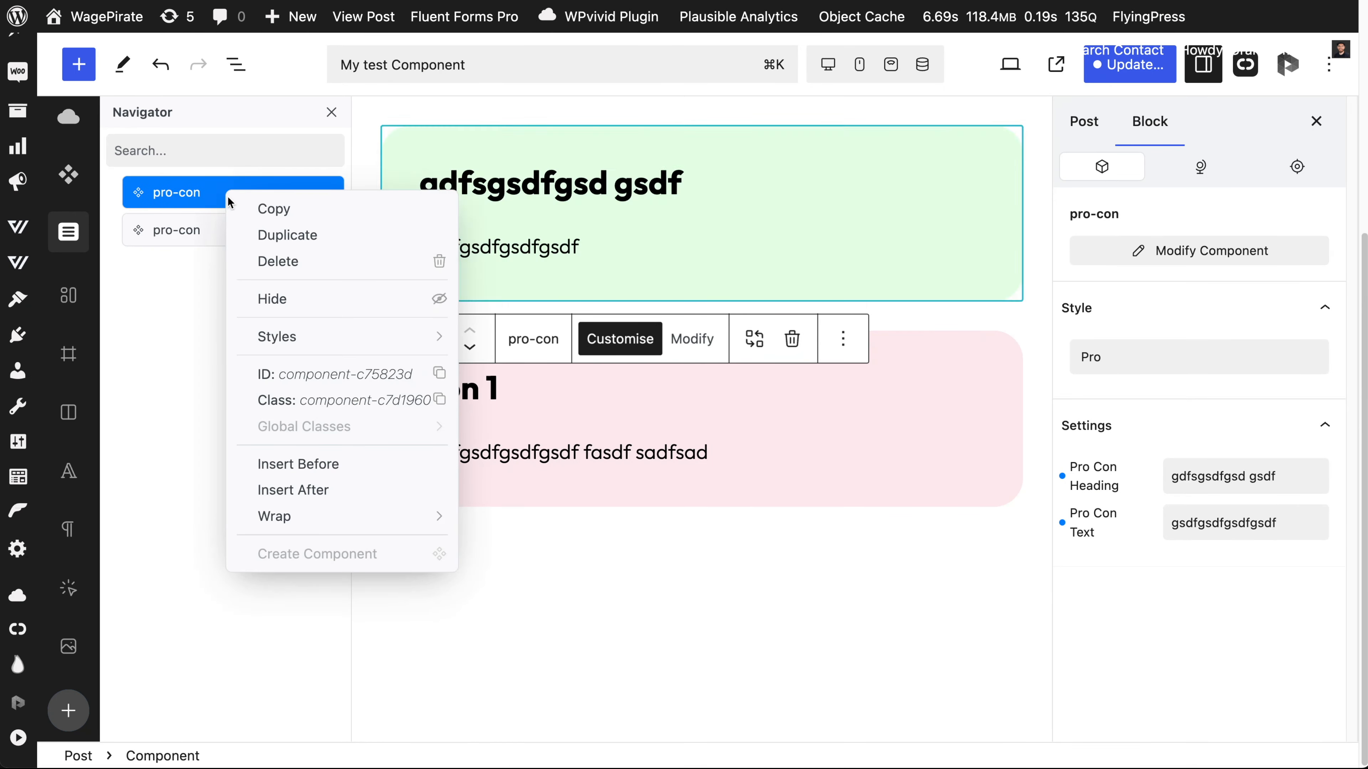
pyautogui.moveTo(317, 517)
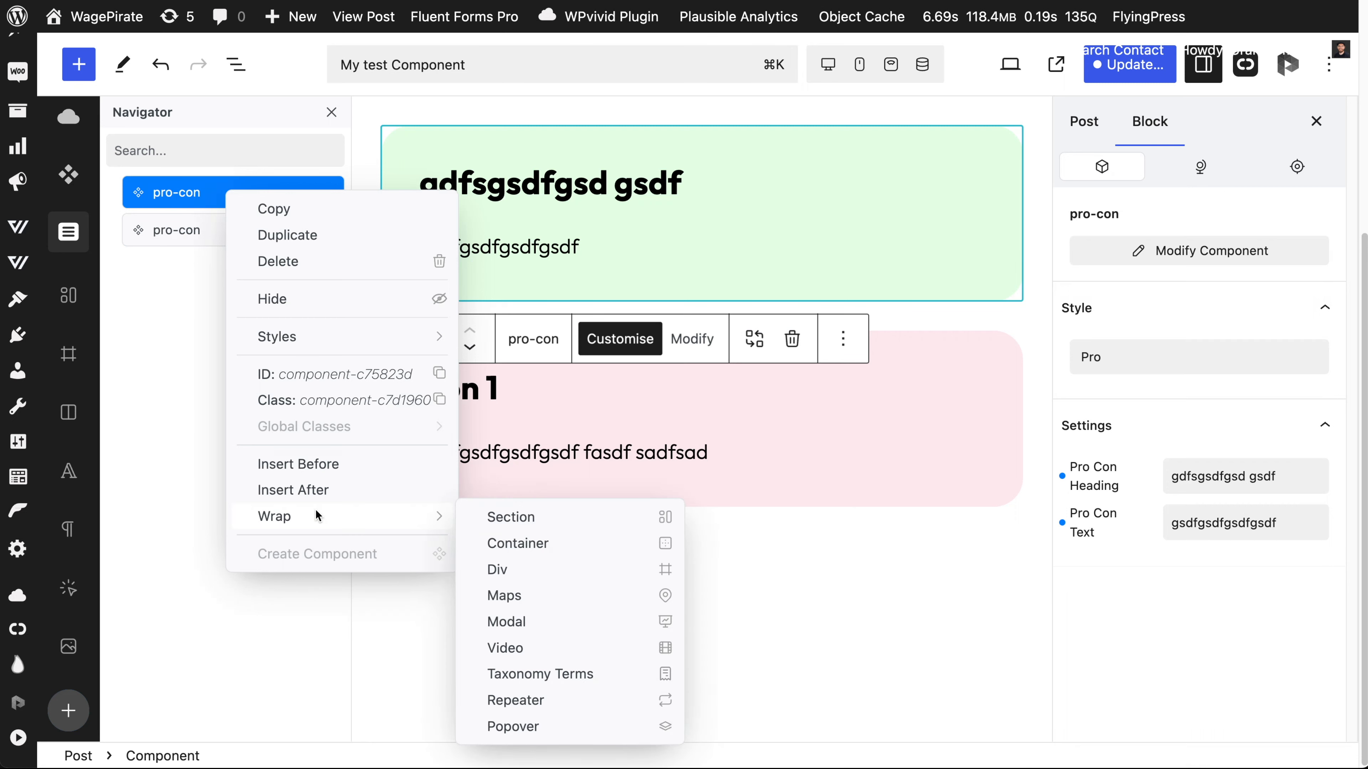
pyautogui.click(512, 579)
pyautogui.write('pro-co')
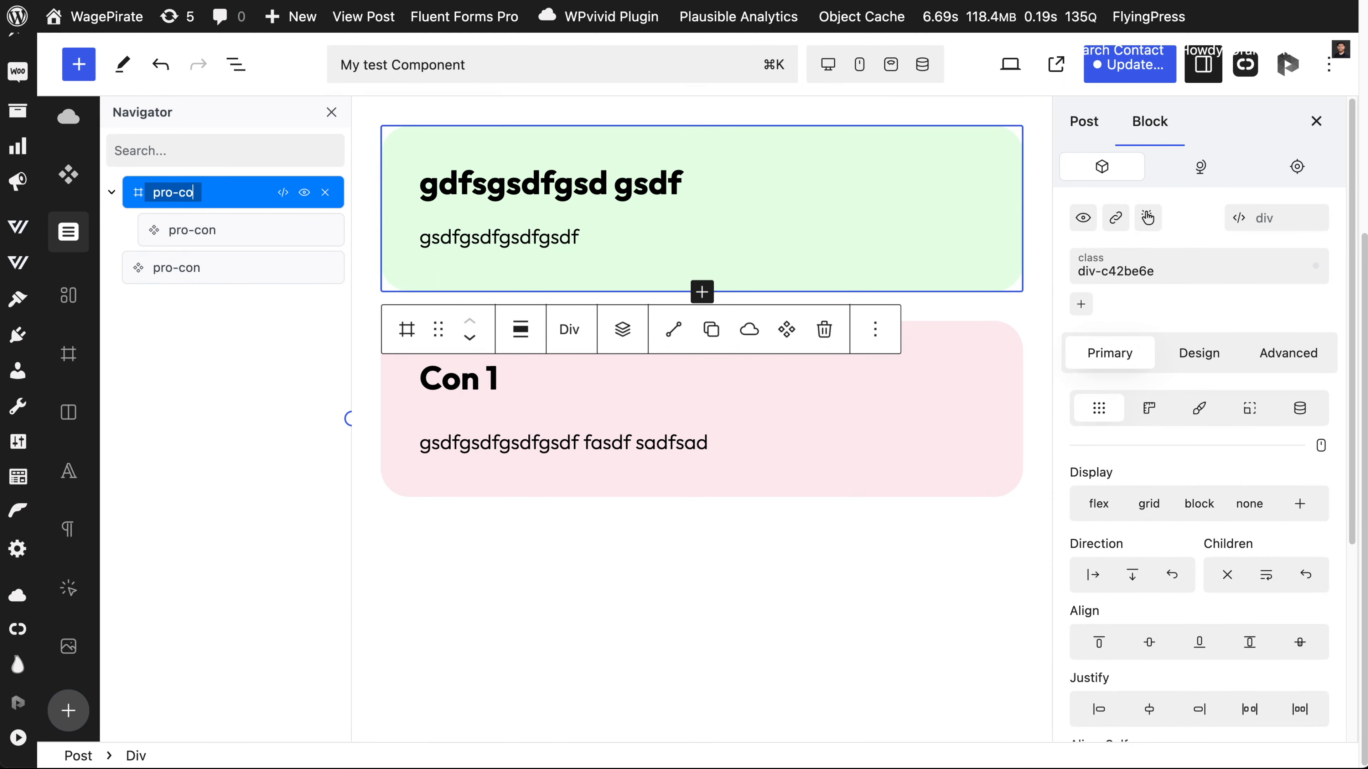
pyautogui.write('n')
pyautogui.press('Return')
pyautogui.moveTo(146, 270); pyautogui.dragTo(156, 260)
# Step: Insert a heading reading "Pros and Cons" as the first element inside the wrapper div
pyautogui.rightClick(178, 230)
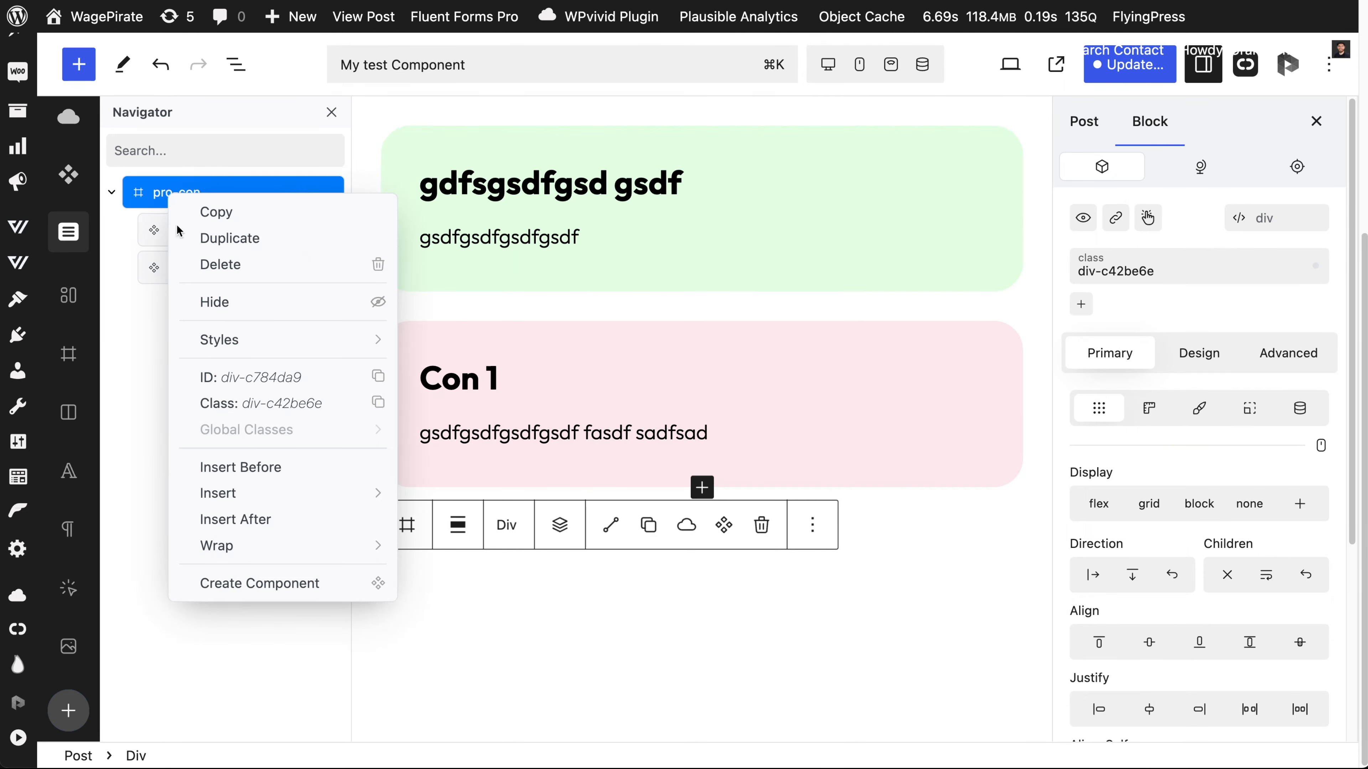
pyautogui.moveTo(260, 498)
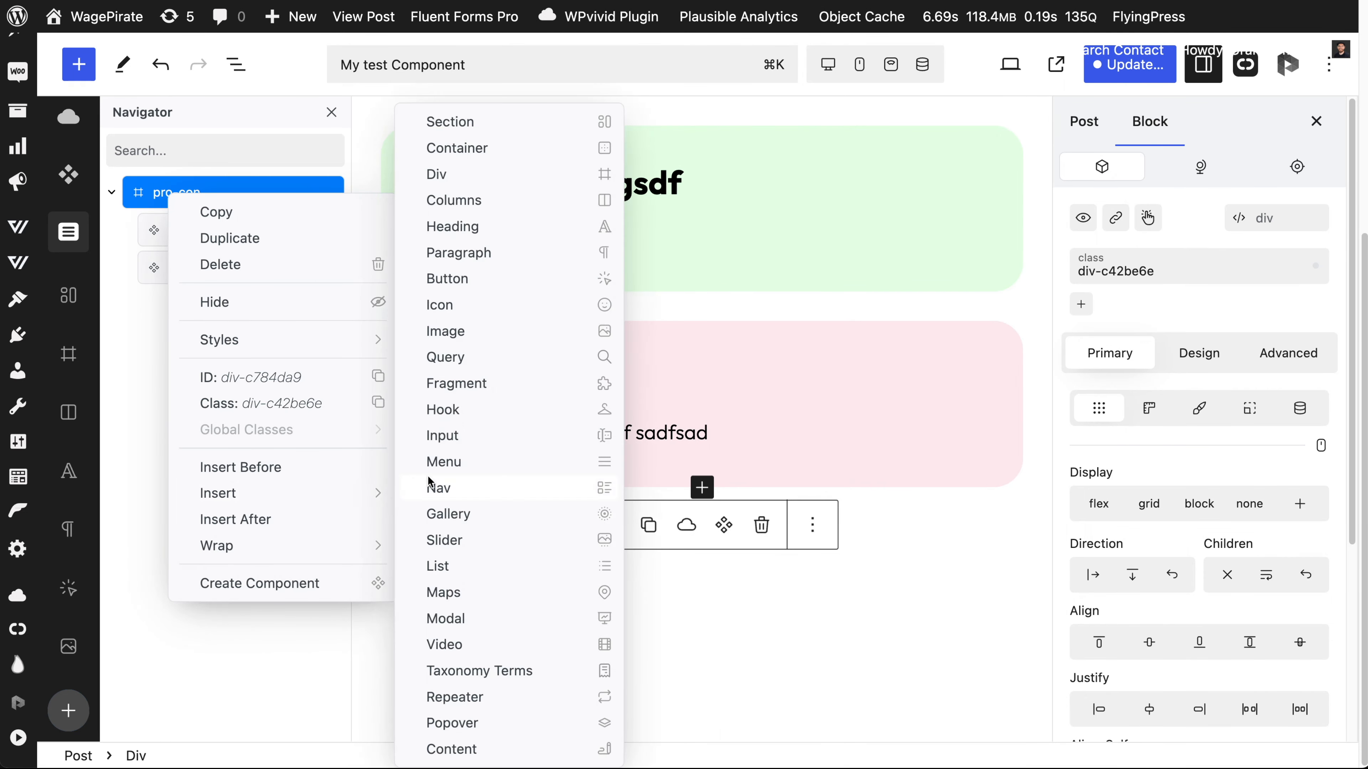
pyautogui.click(470, 226)
pyautogui.moveTo(181, 303); pyautogui.dragTo(202, 230)
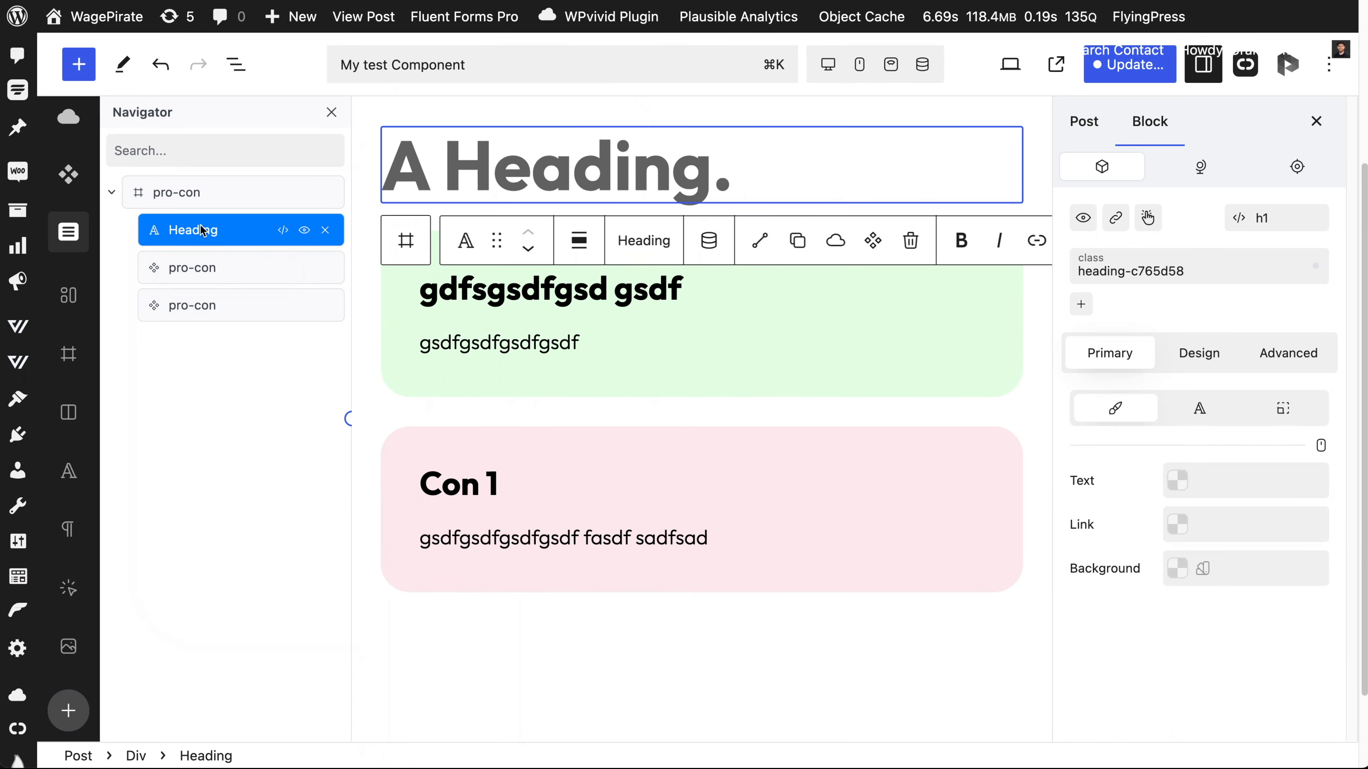
pyautogui.write('Pros and Cons')
# Step: Insert a paragraph directly below the heading in the wrapper div with the text "fasd fsadasd. fsadfsadf asdf"
pyautogui.rightClick(197, 198)
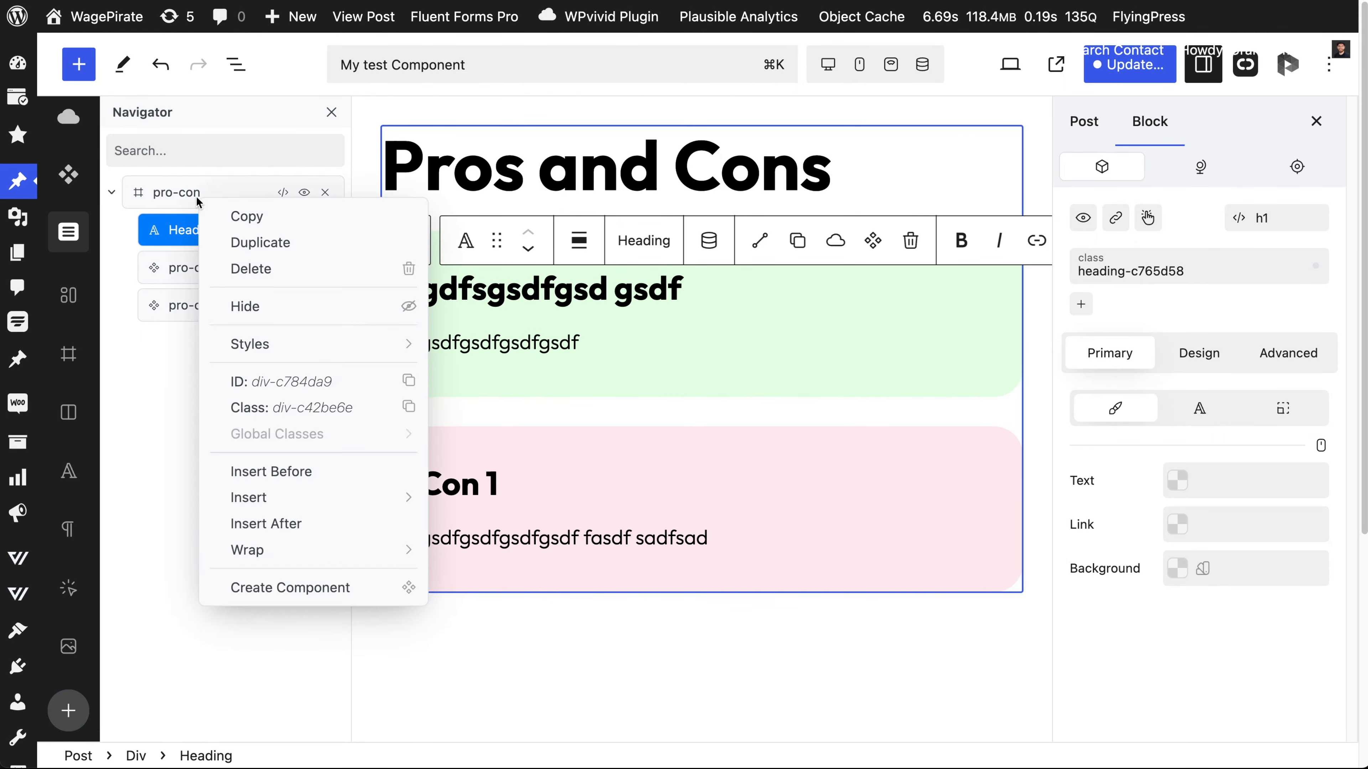
pyautogui.moveTo(283, 488)
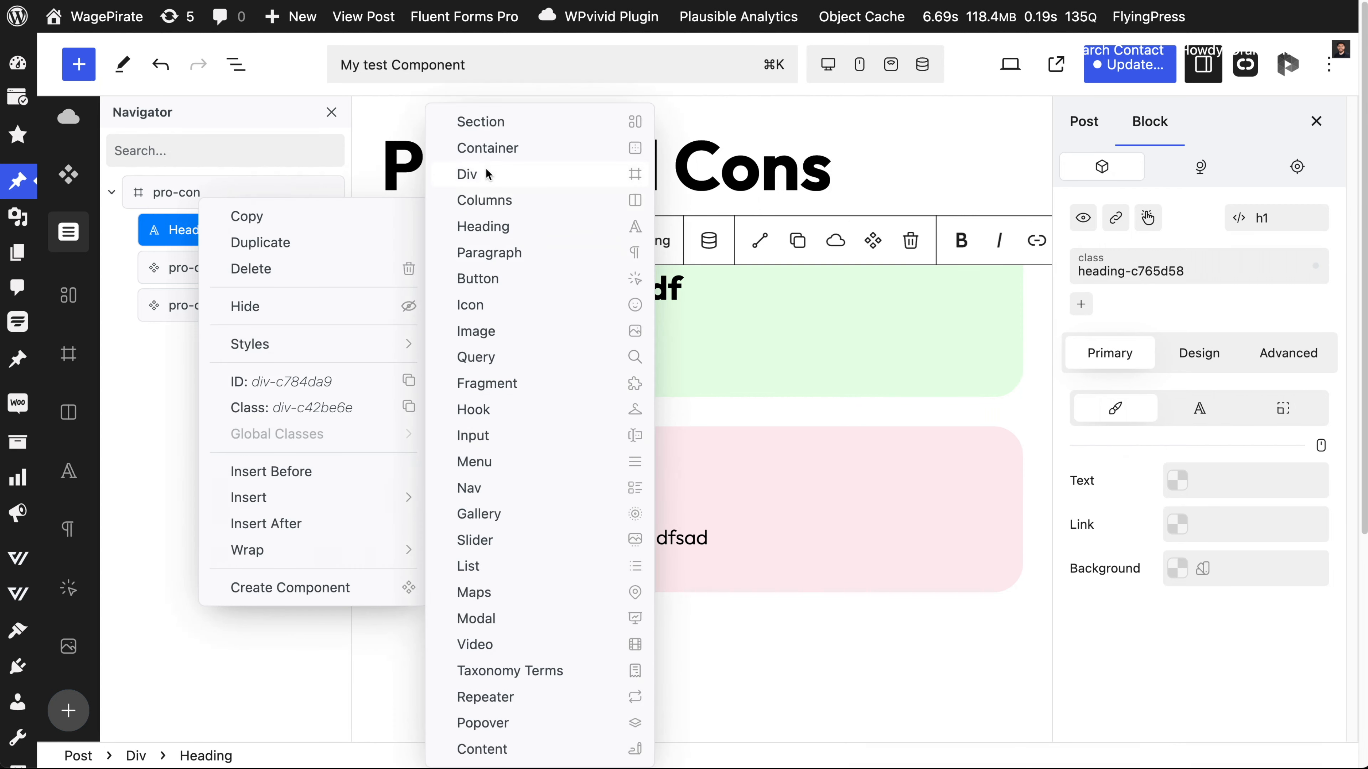
pyautogui.click(494, 253)
pyautogui.moveTo(192, 348); pyautogui.dragTo(186, 267)
pyautogui.write('fasd fsadasd. fsadfsadf as')
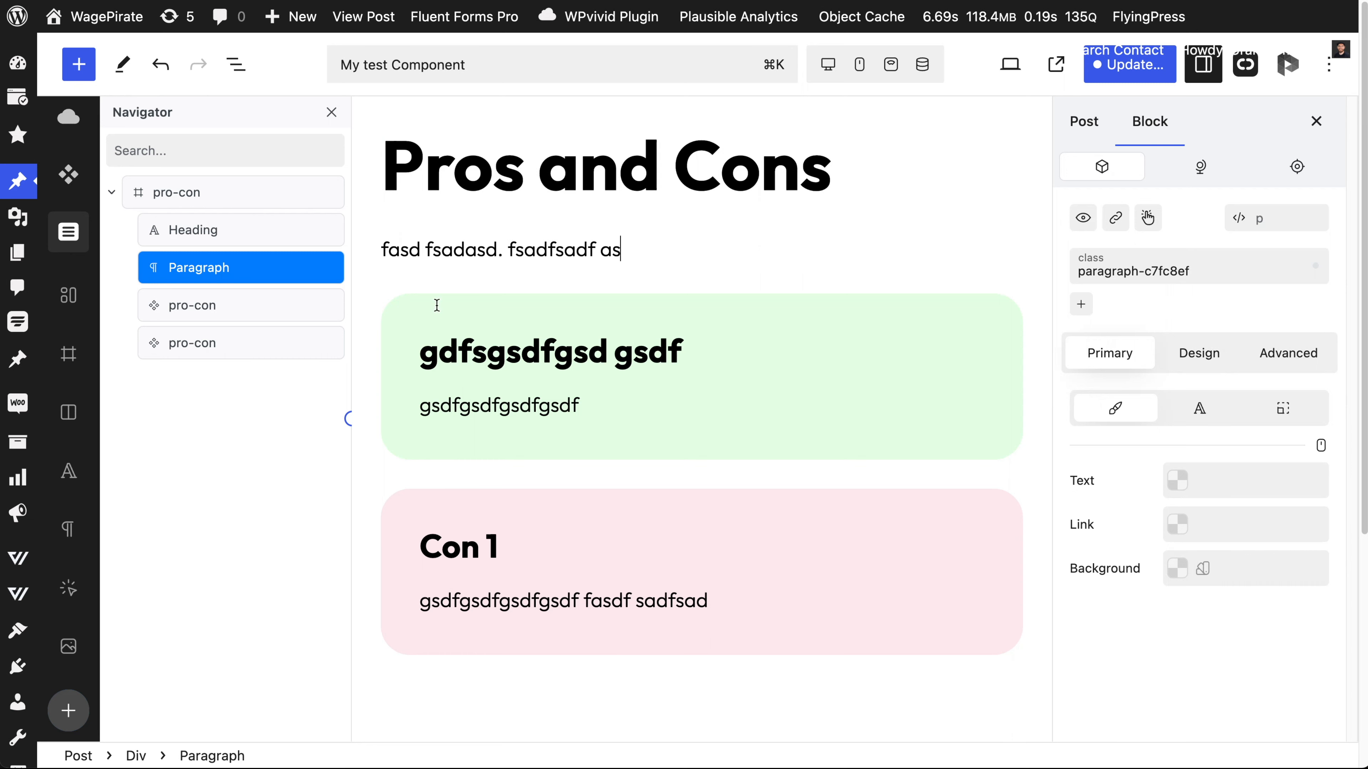
pyautogui.write('df')
# Step: Rename the wrapper div as "pros-cons" and create a pros-cons class on it
pyautogui.click(207, 233)
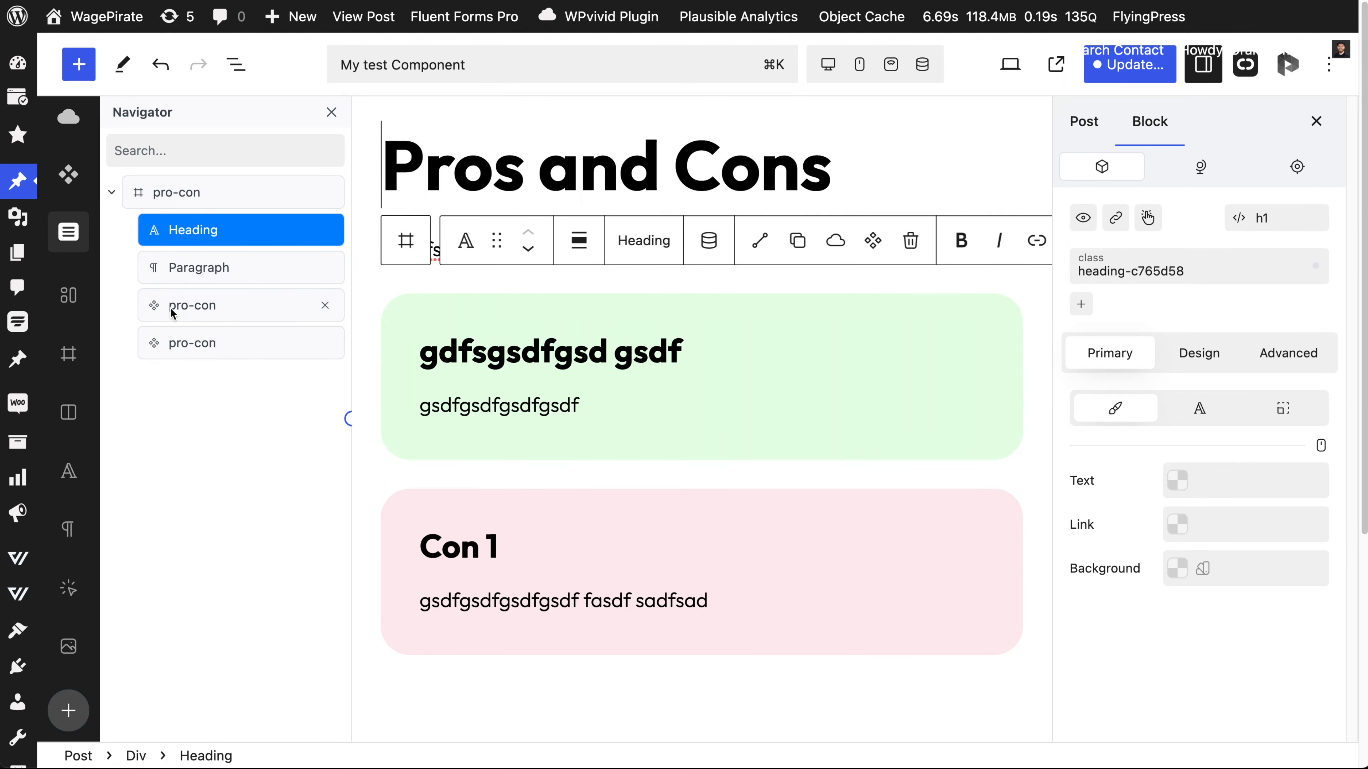
pyautogui.doubleClick(178, 191)
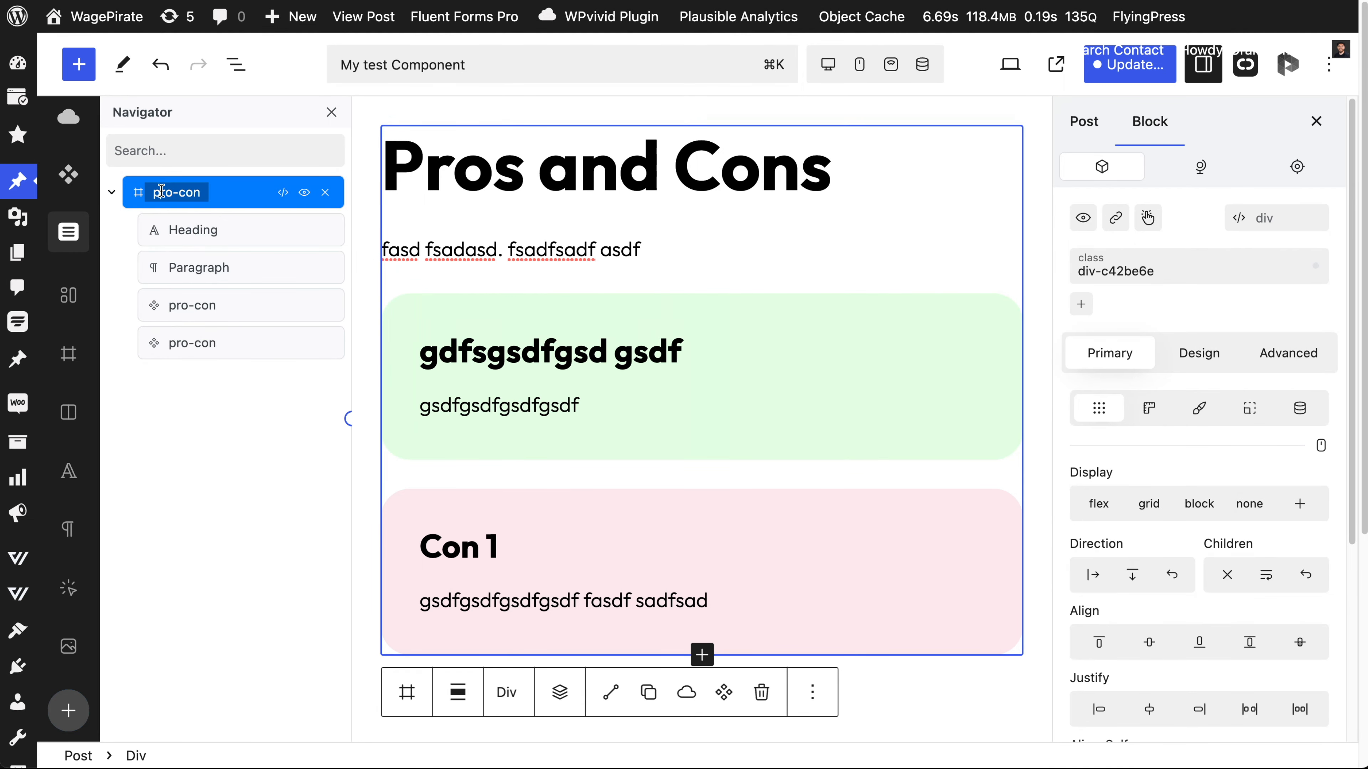
pyautogui.write('pros-cons')
pyautogui.press('Return')
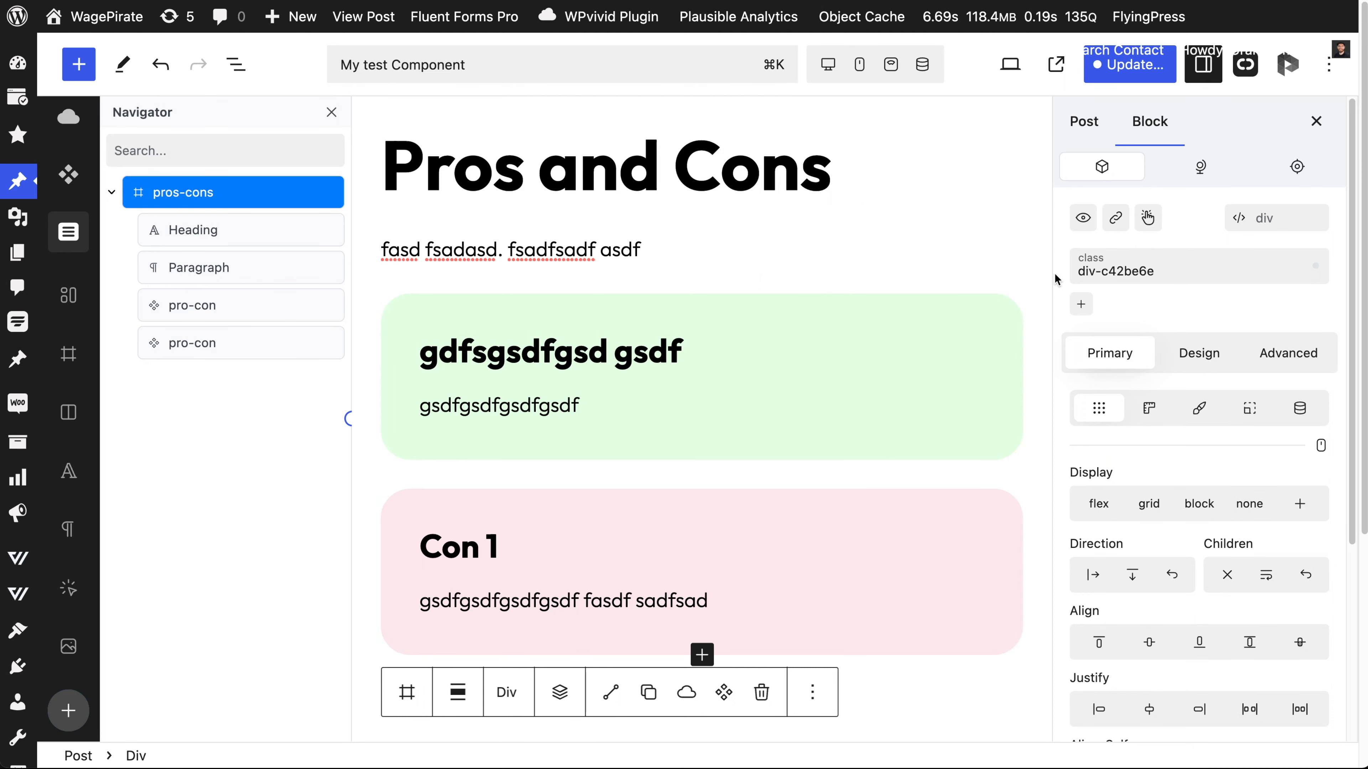
pyautogui.click(1081, 305)
pyautogui.write('pros-cons')
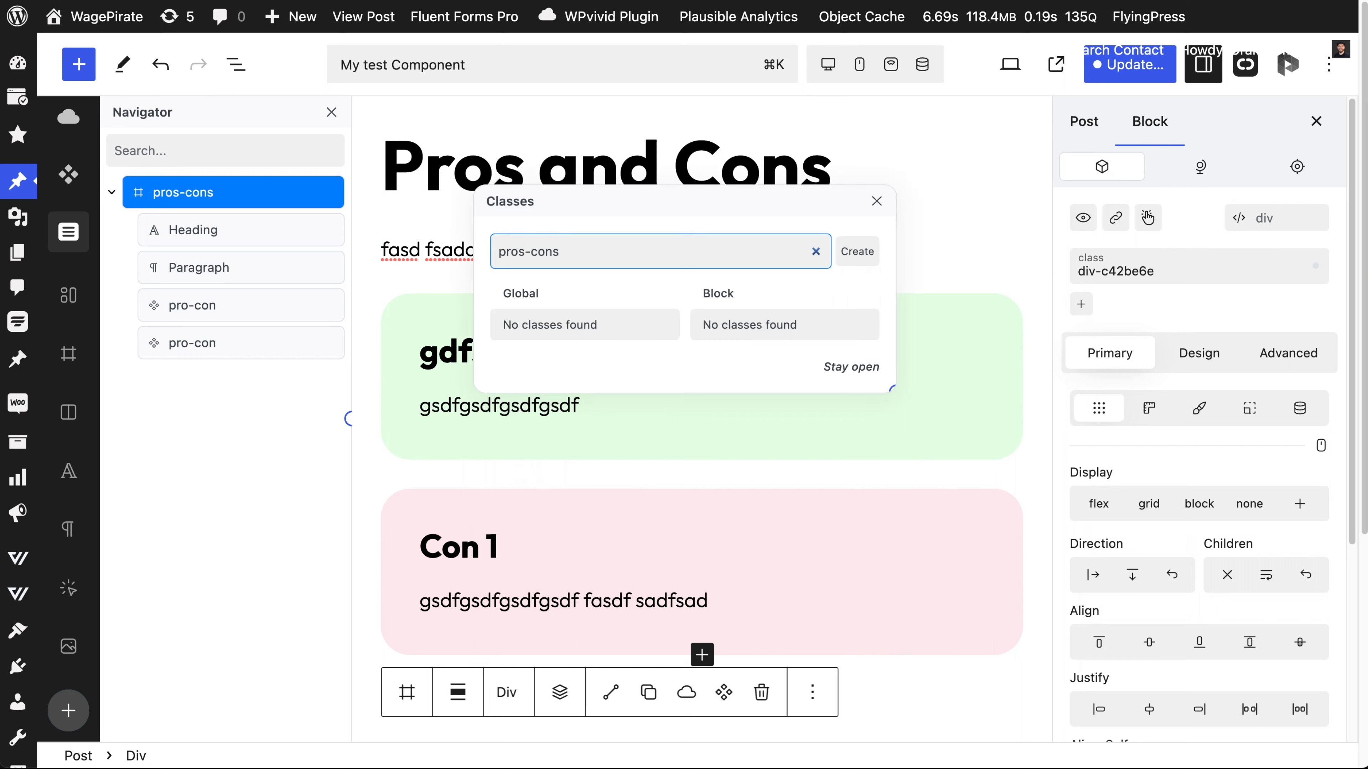
pyautogui.press('Return')
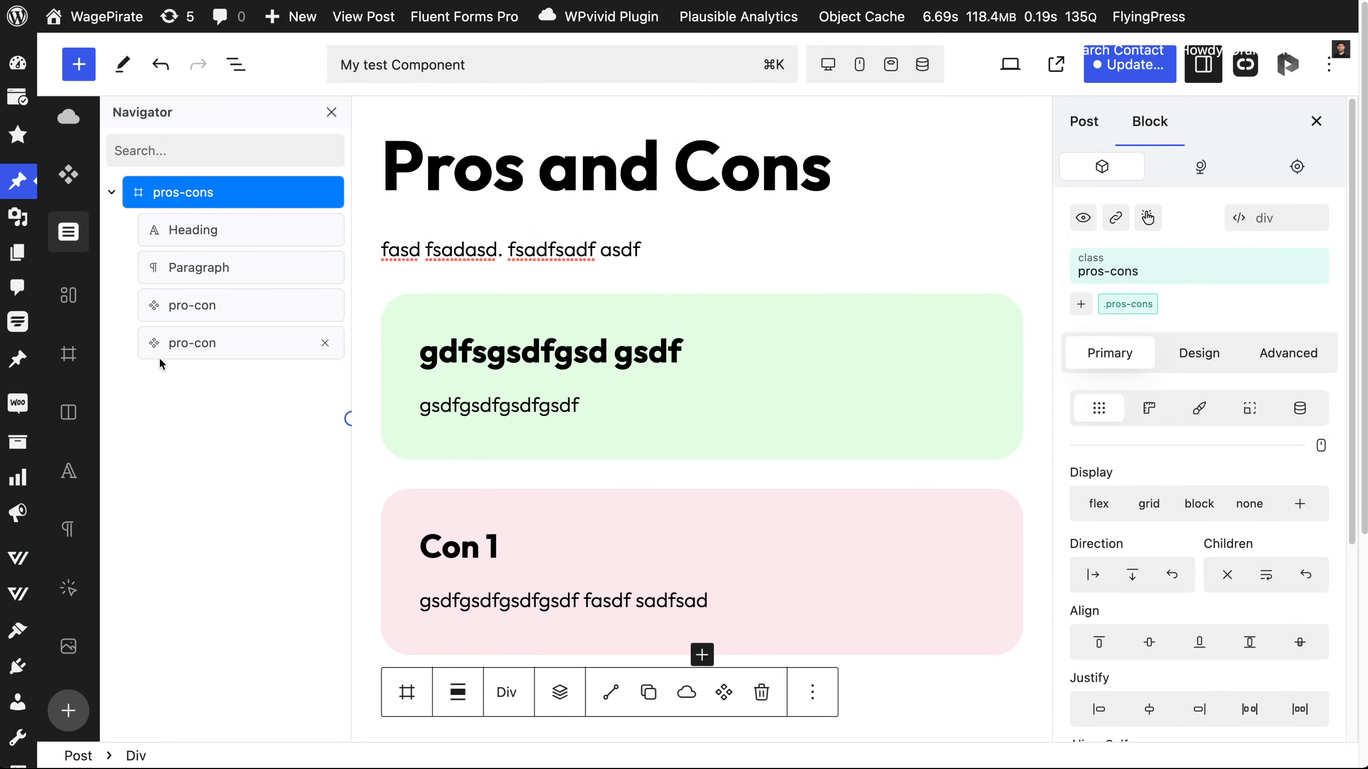
# Step: Create a component named "Pros and Cons" from the pros-cons div and select it
pyautogui.rightClick(241, 194)
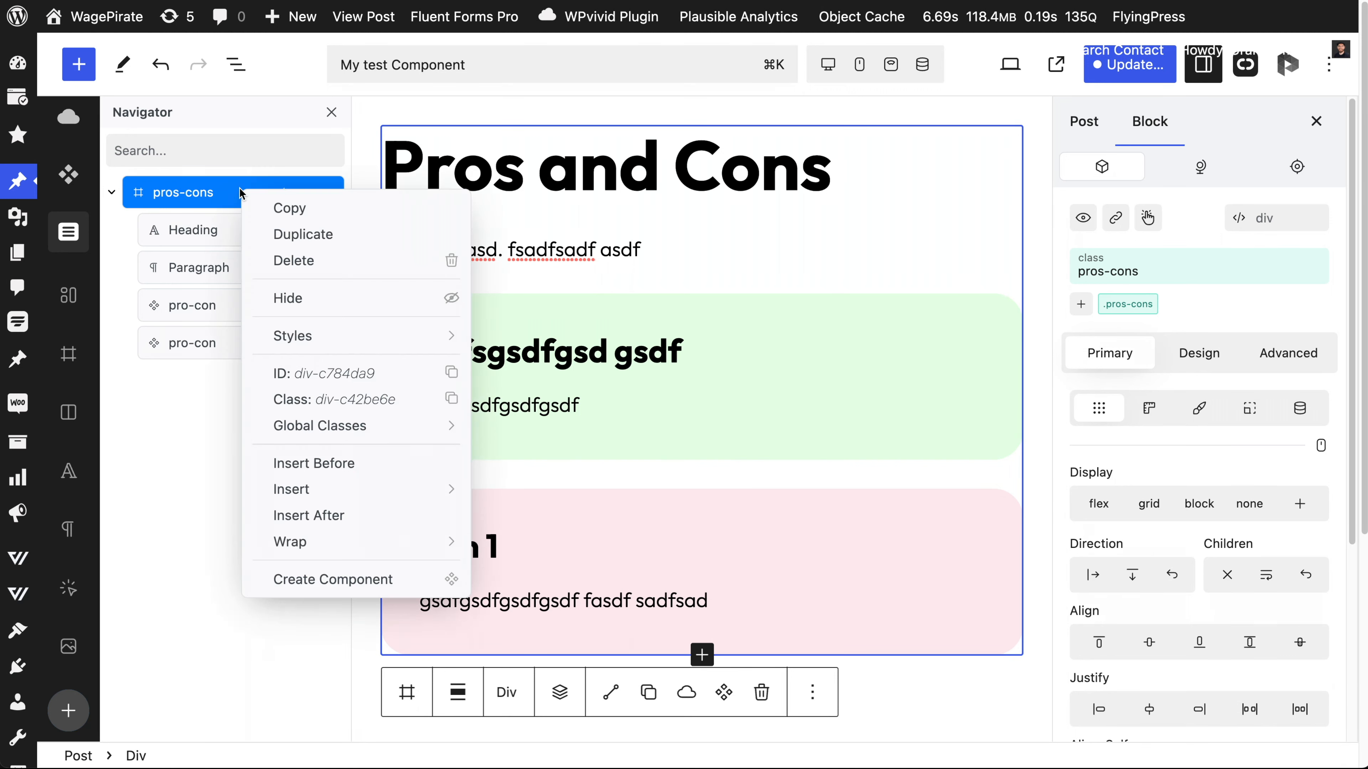
pyautogui.click(322, 580)
pyautogui.write('Pros')
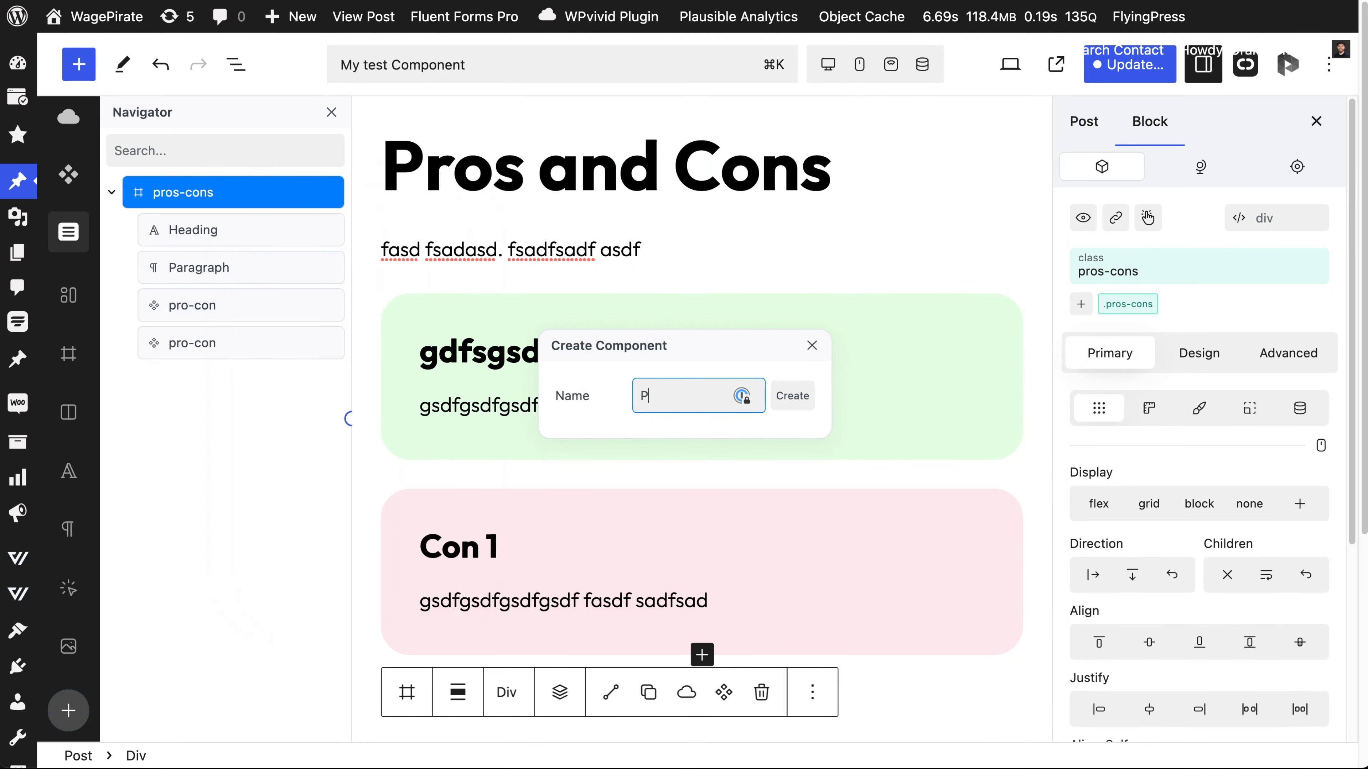
pyautogui.write(' and Cons')
pyautogui.press('Return')
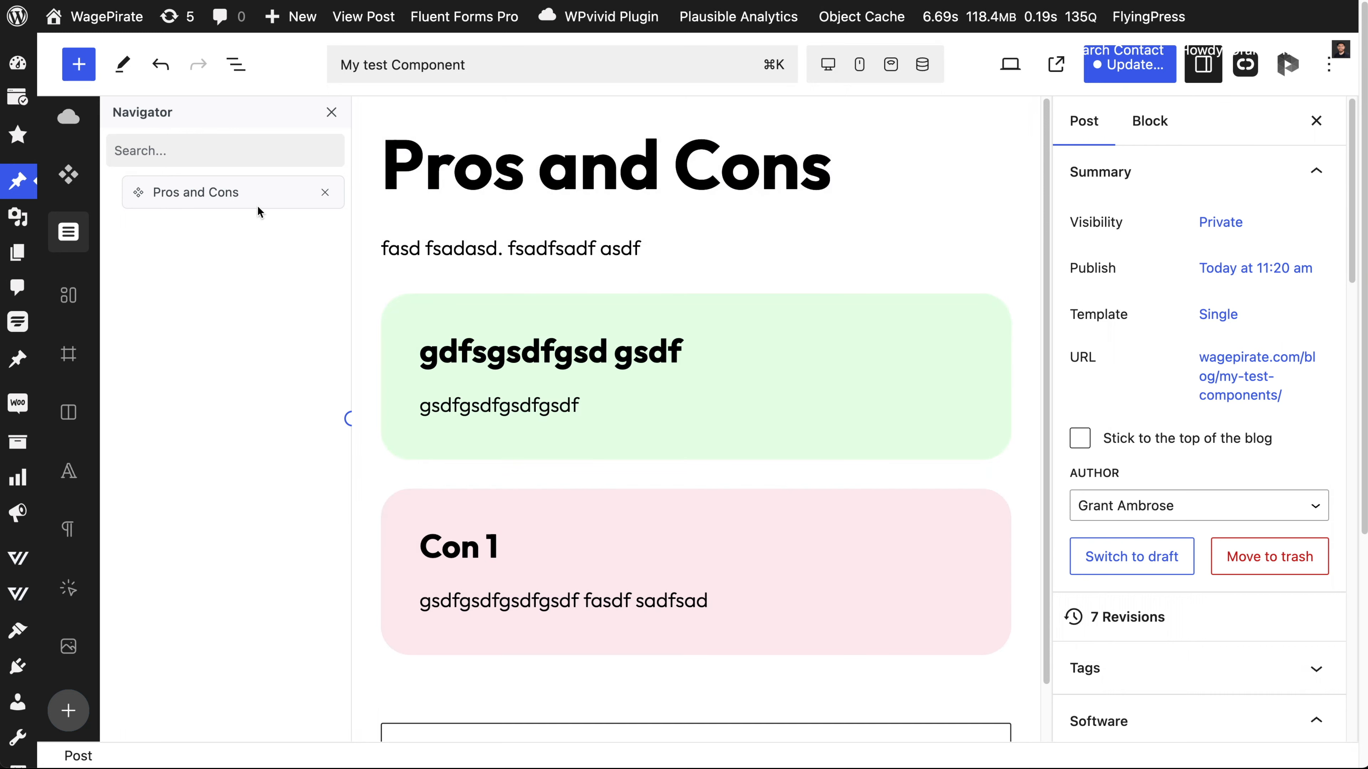
pyautogui.click(254, 195)
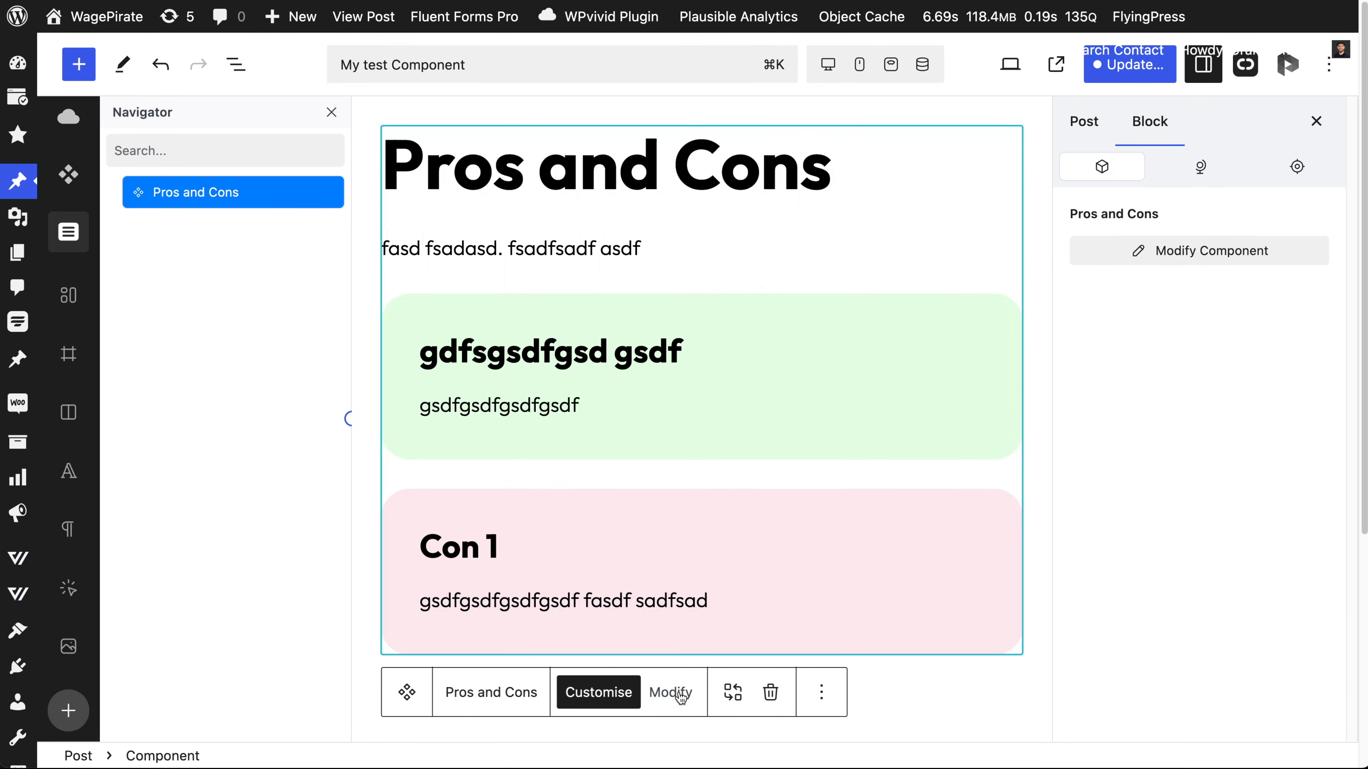
# Step: Modify the component by creating a rich text property named "Pros and Cons Intro" and connecting it to the intro paragraph's content
pyautogui.click(679, 695)
pyautogui.click(218, 268)
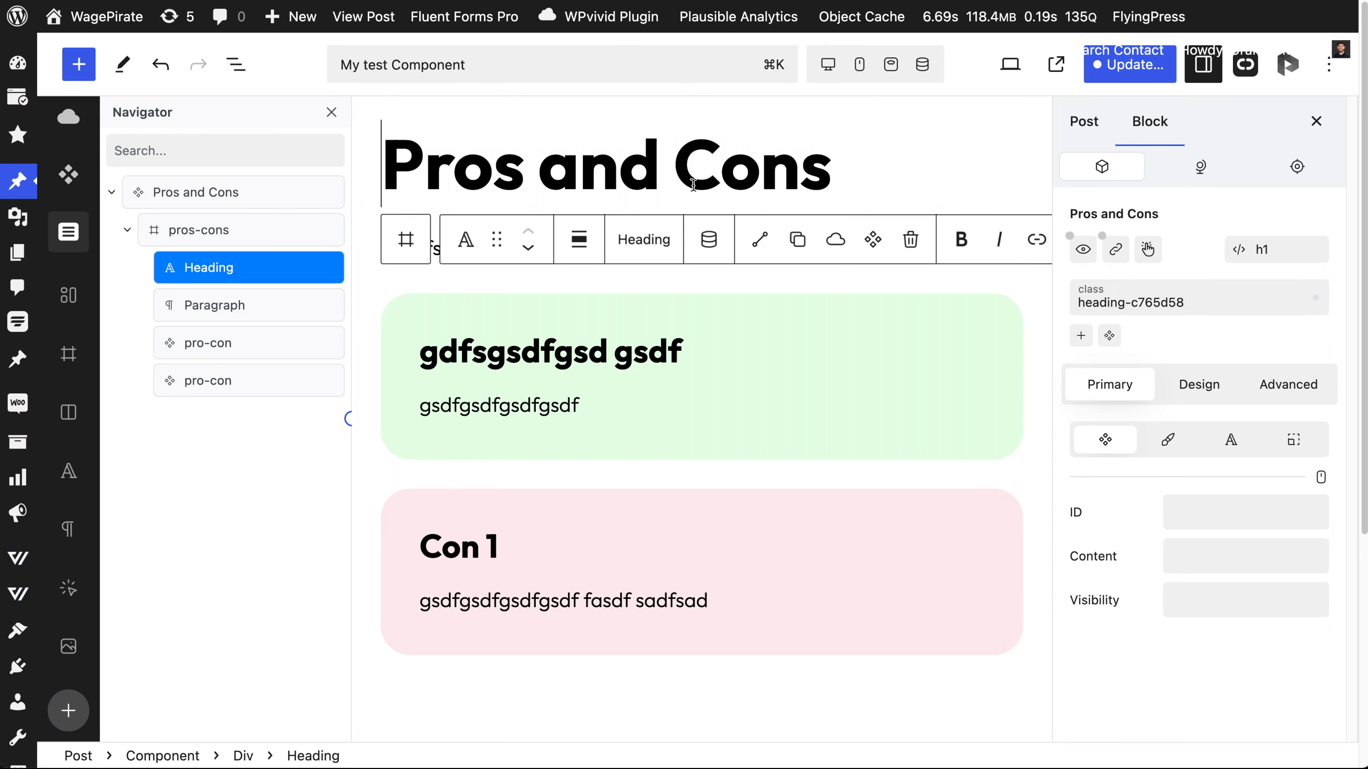
pyautogui.click(186, 309)
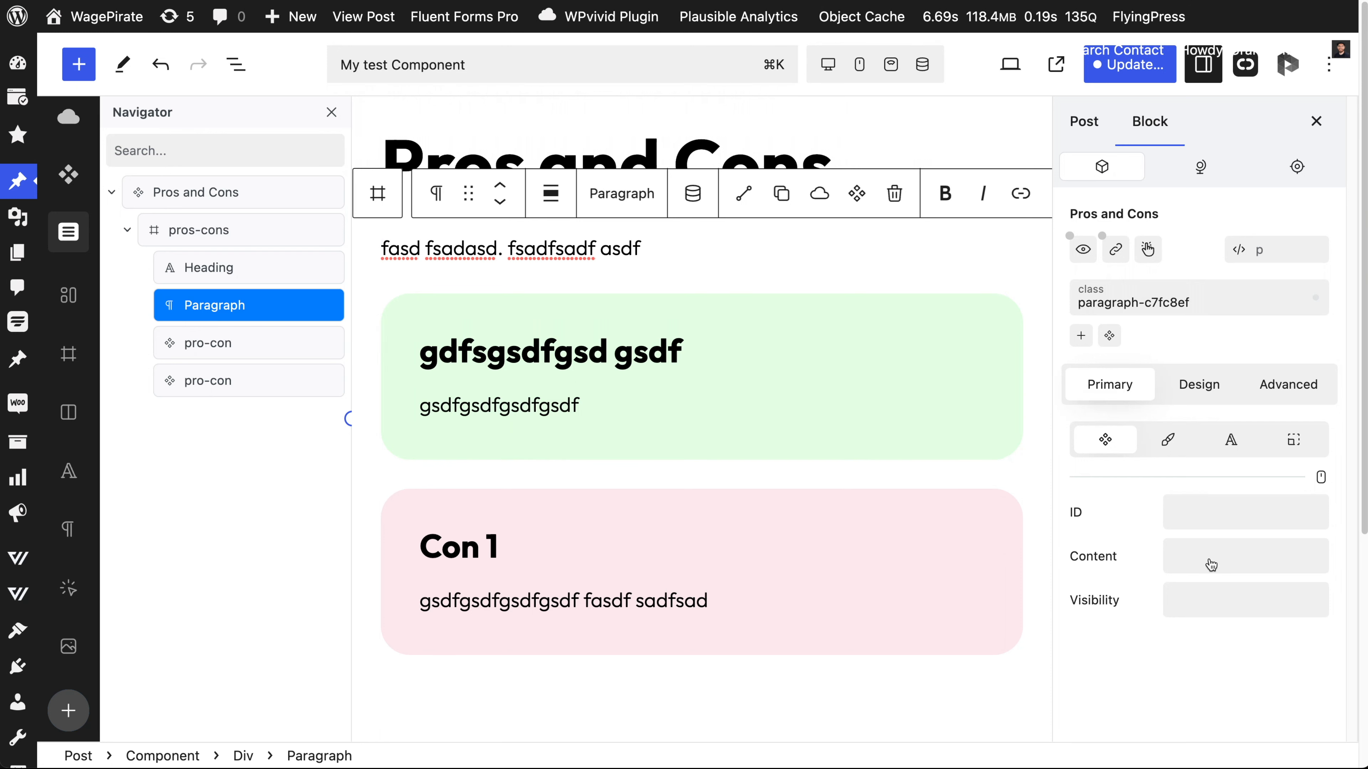
pyautogui.click(1212, 562)
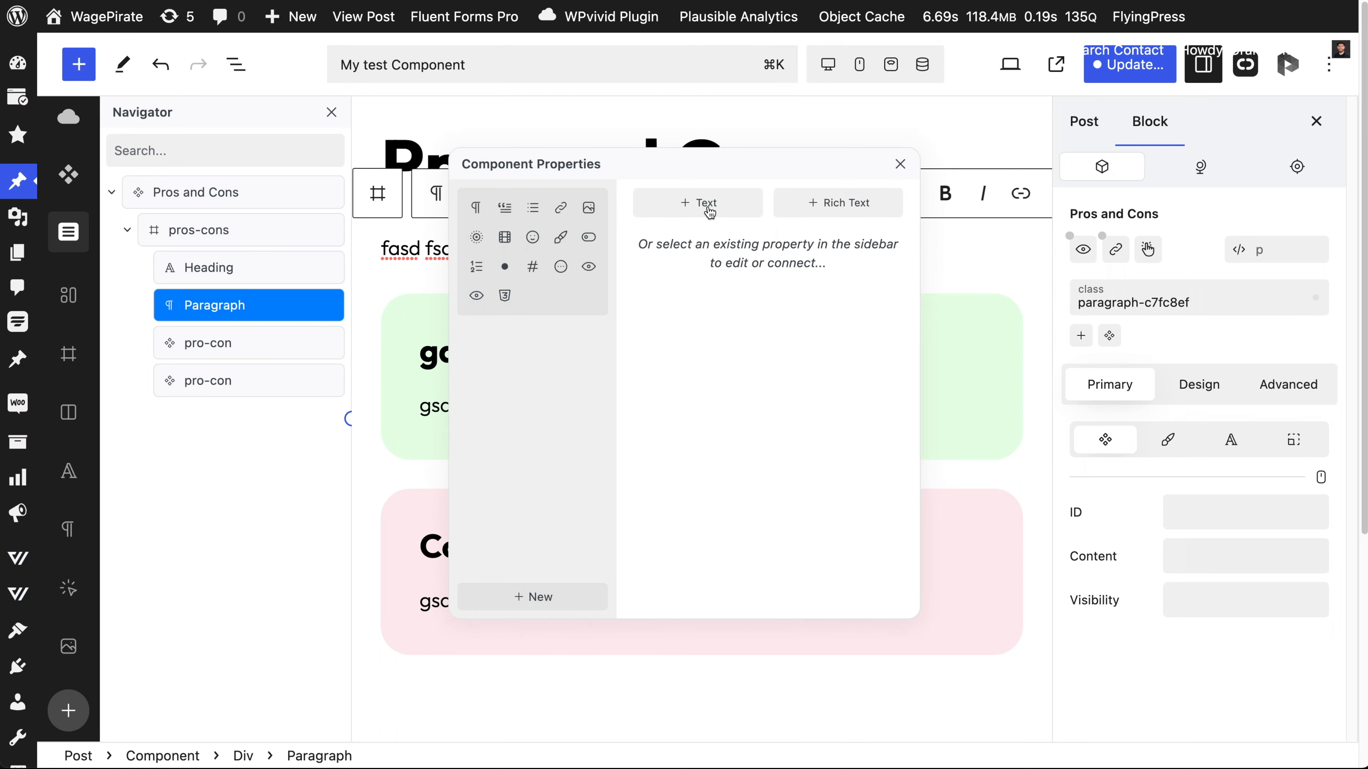
pyautogui.click(842, 210)
pyautogui.click(735, 275)
pyautogui.write('Pros an')
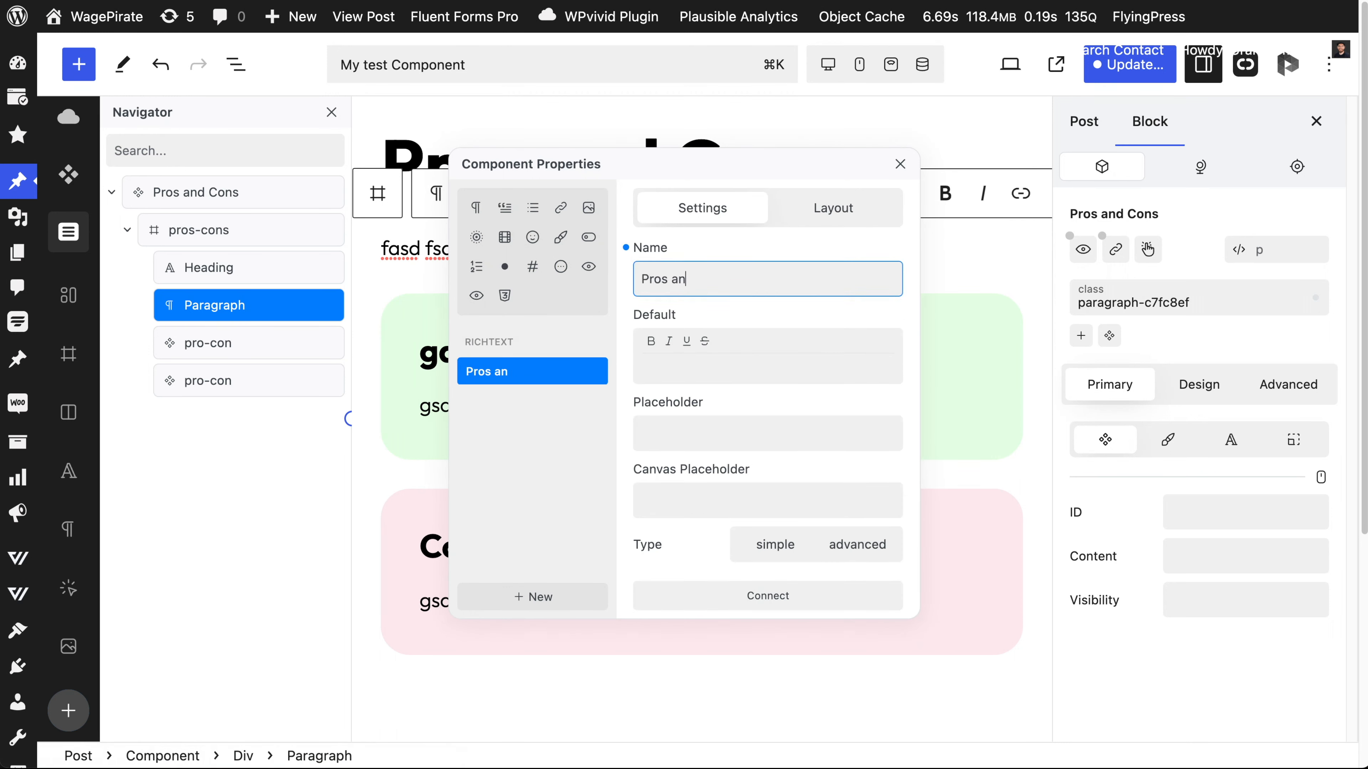
pyautogui.write('d Cons Intro')
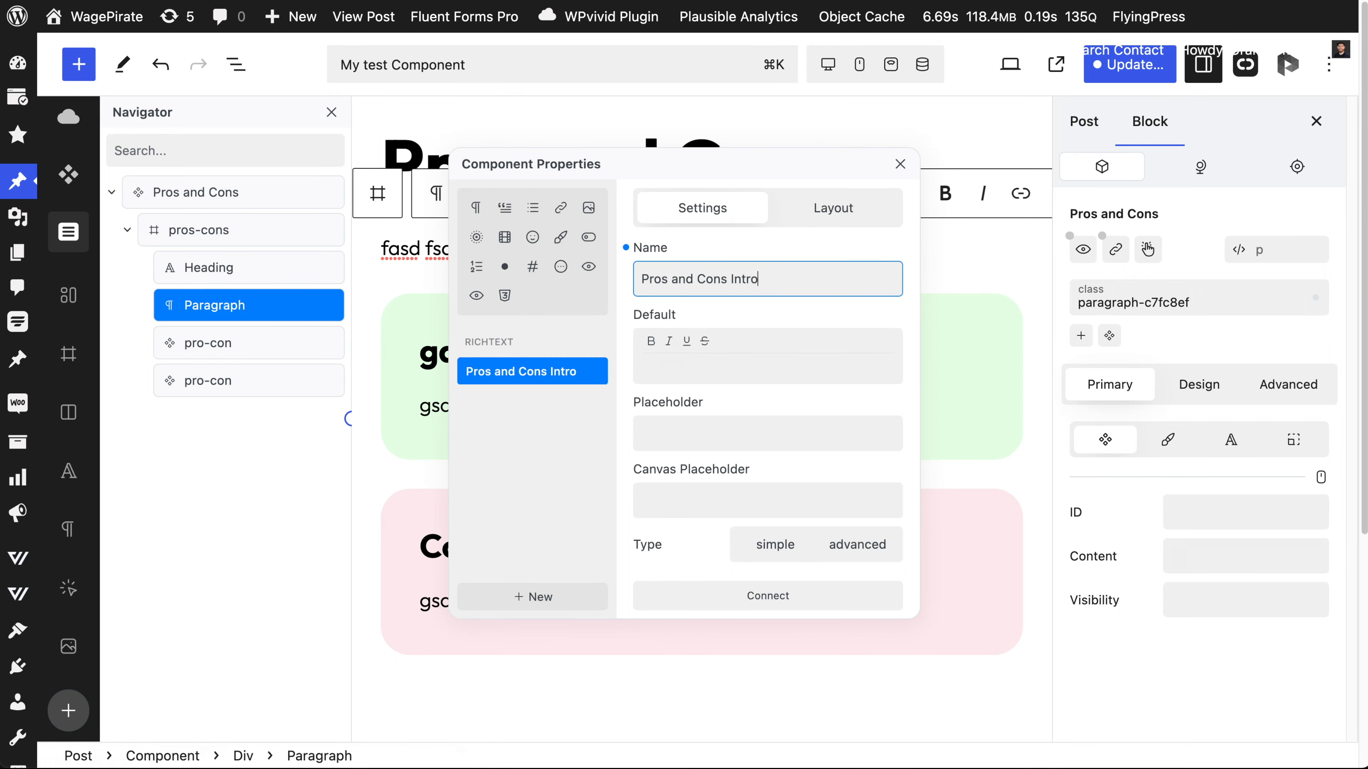
pyautogui.click(774, 596)
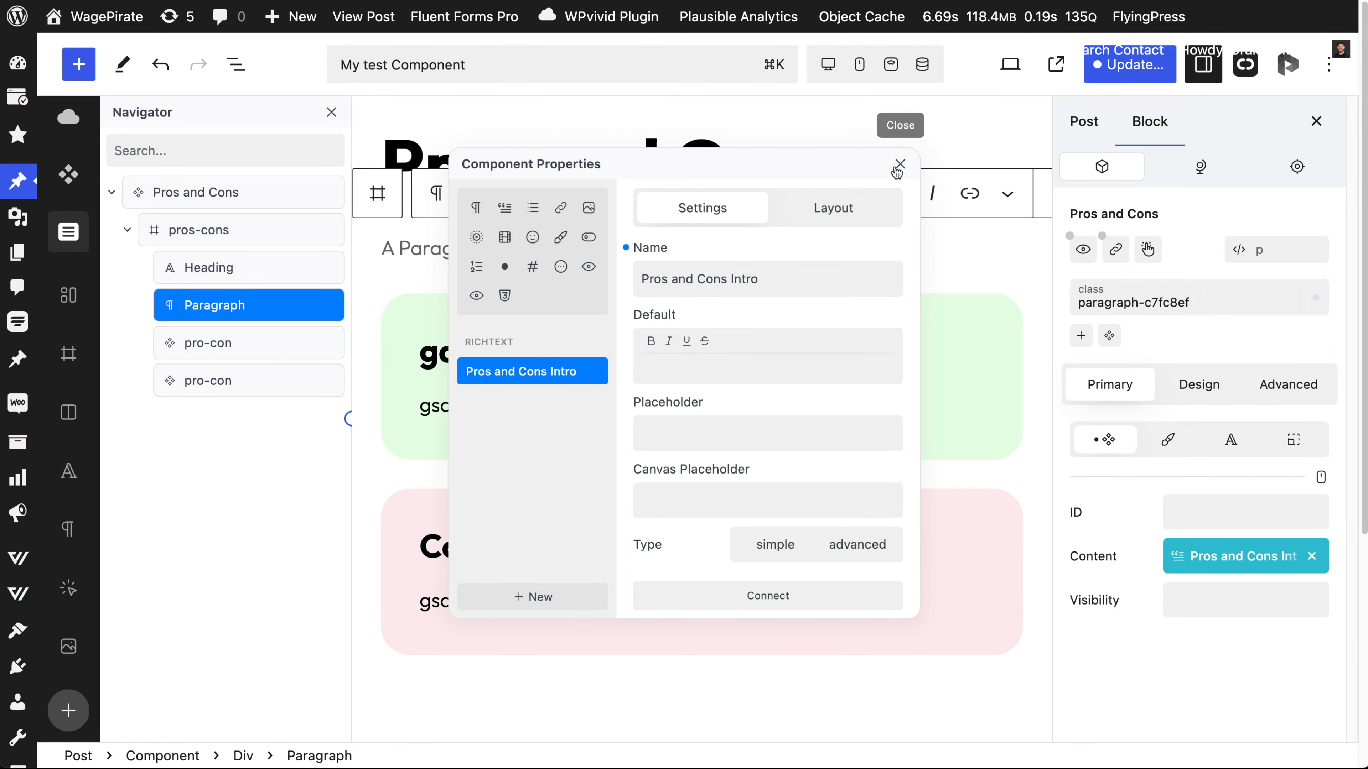
pyautogui.click(898, 165)
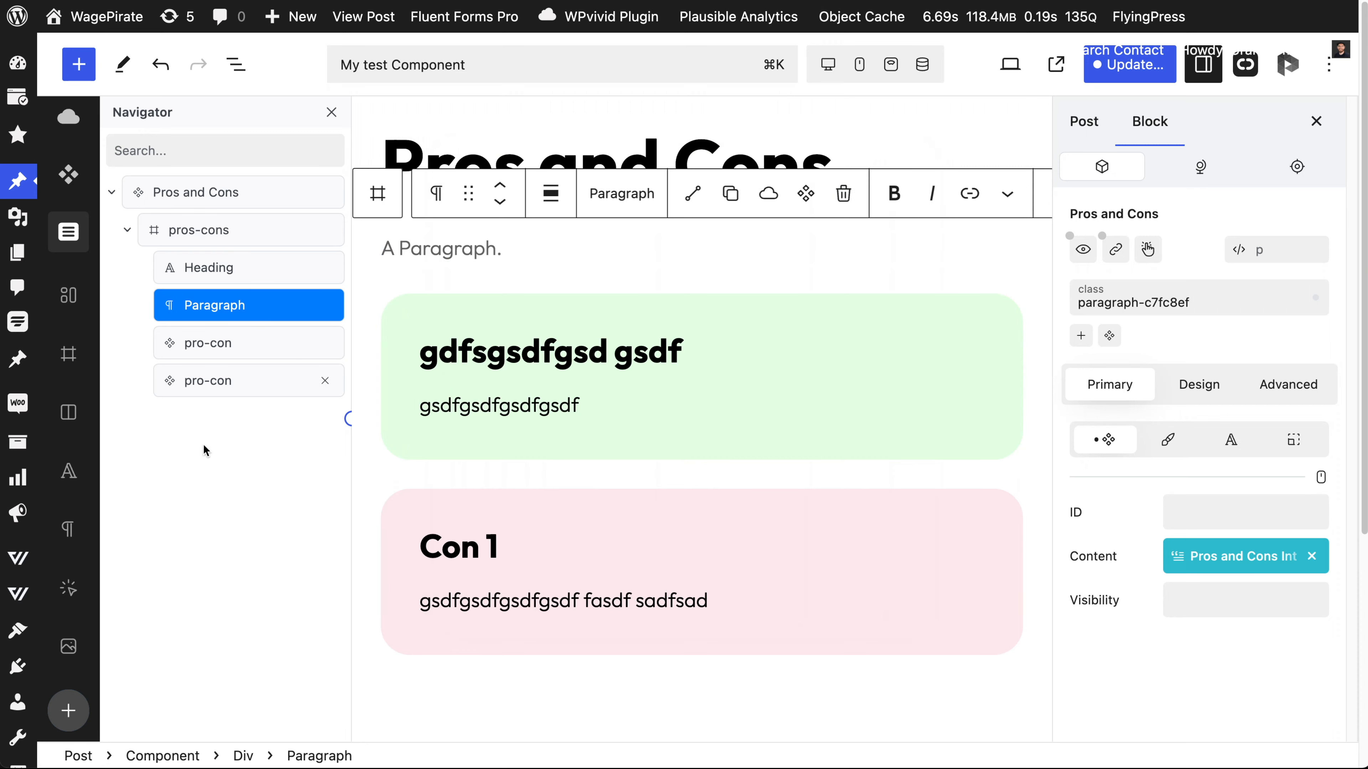
# Step: Delete the Pros and Cons instance from the post and insert a fresh Pros and Cons component from the saved components
pyautogui.click(192, 357)
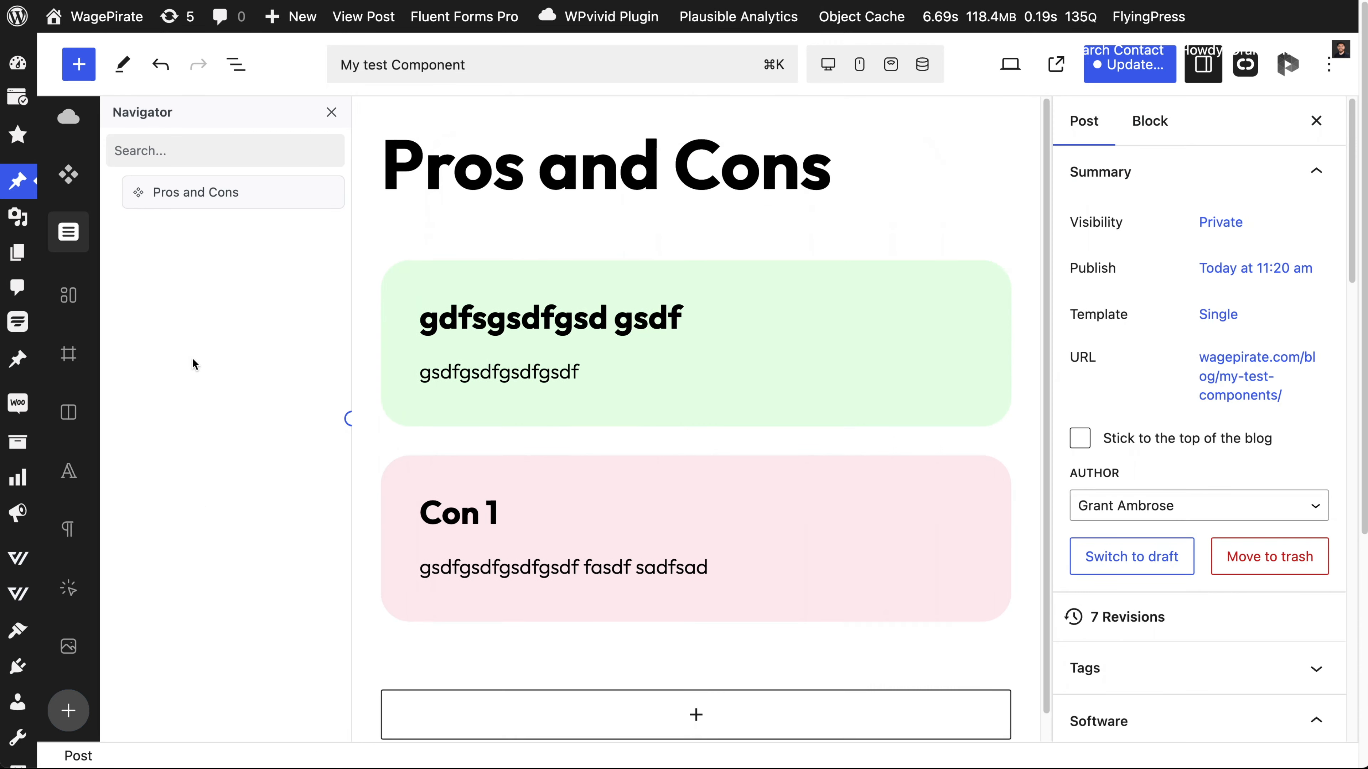
pyautogui.click(264, 191)
pyautogui.press('BackSpace')
pyautogui.click(69, 175)
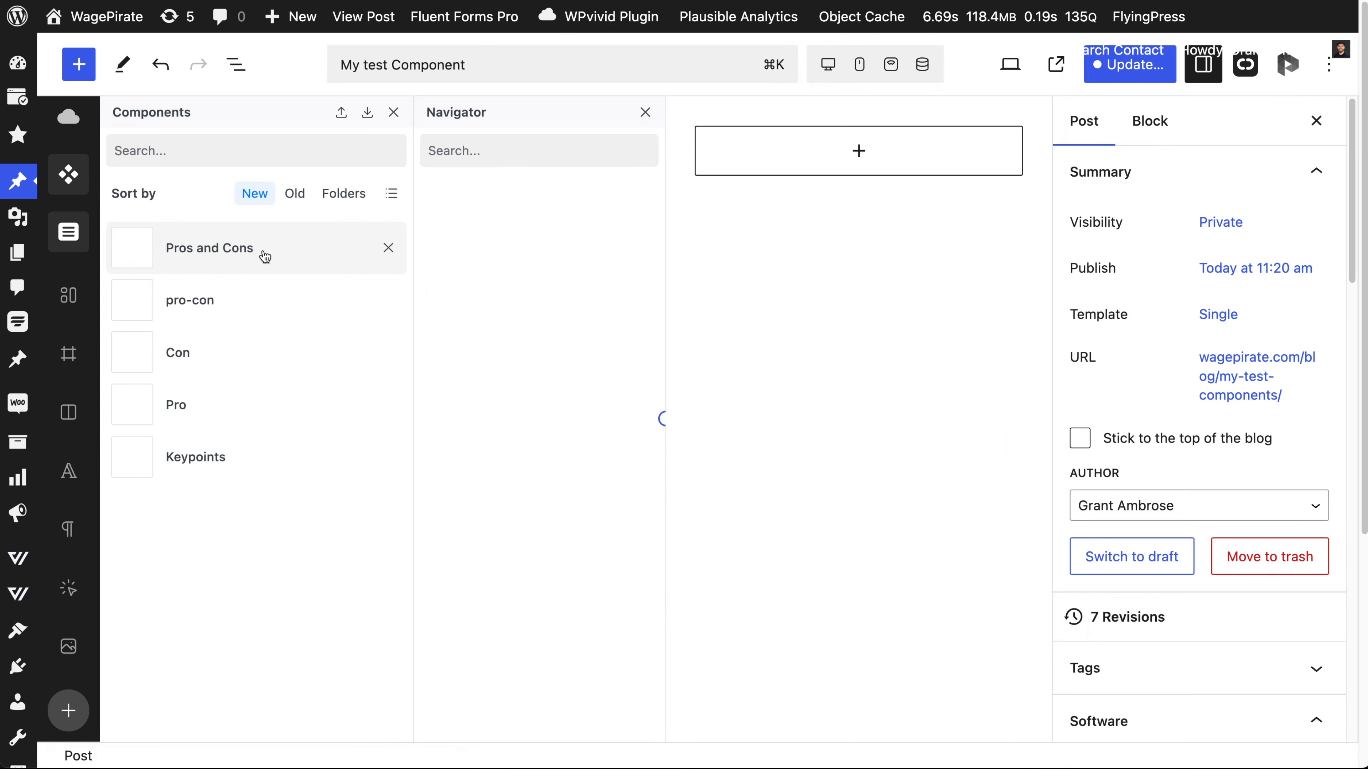
pyautogui.click(263, 256)
pyautogui.click(393, 112)
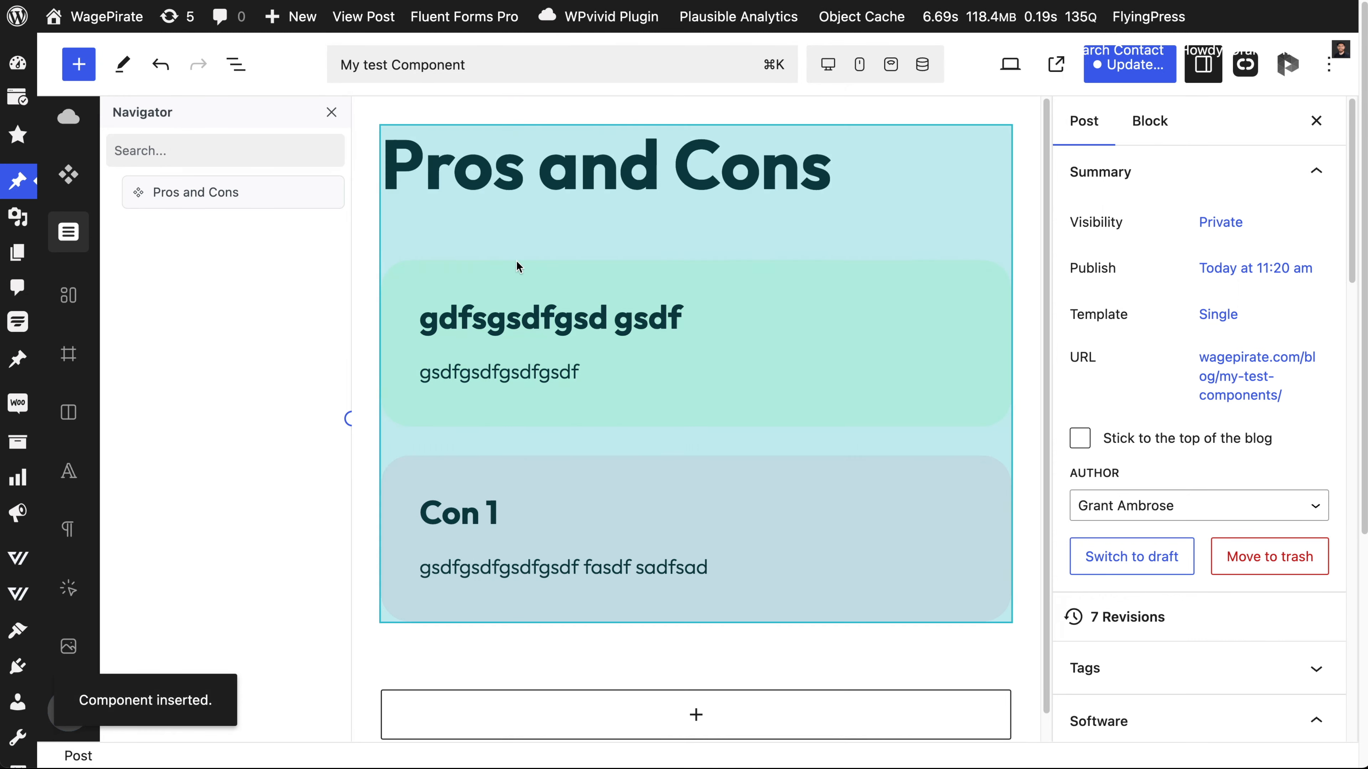
# Step: Fill the inserted component's intro paragraph with the text "fasd fasdf asf asdf sadf asdfsaf sa assdfasd"
pyautogui.click(525, 231)
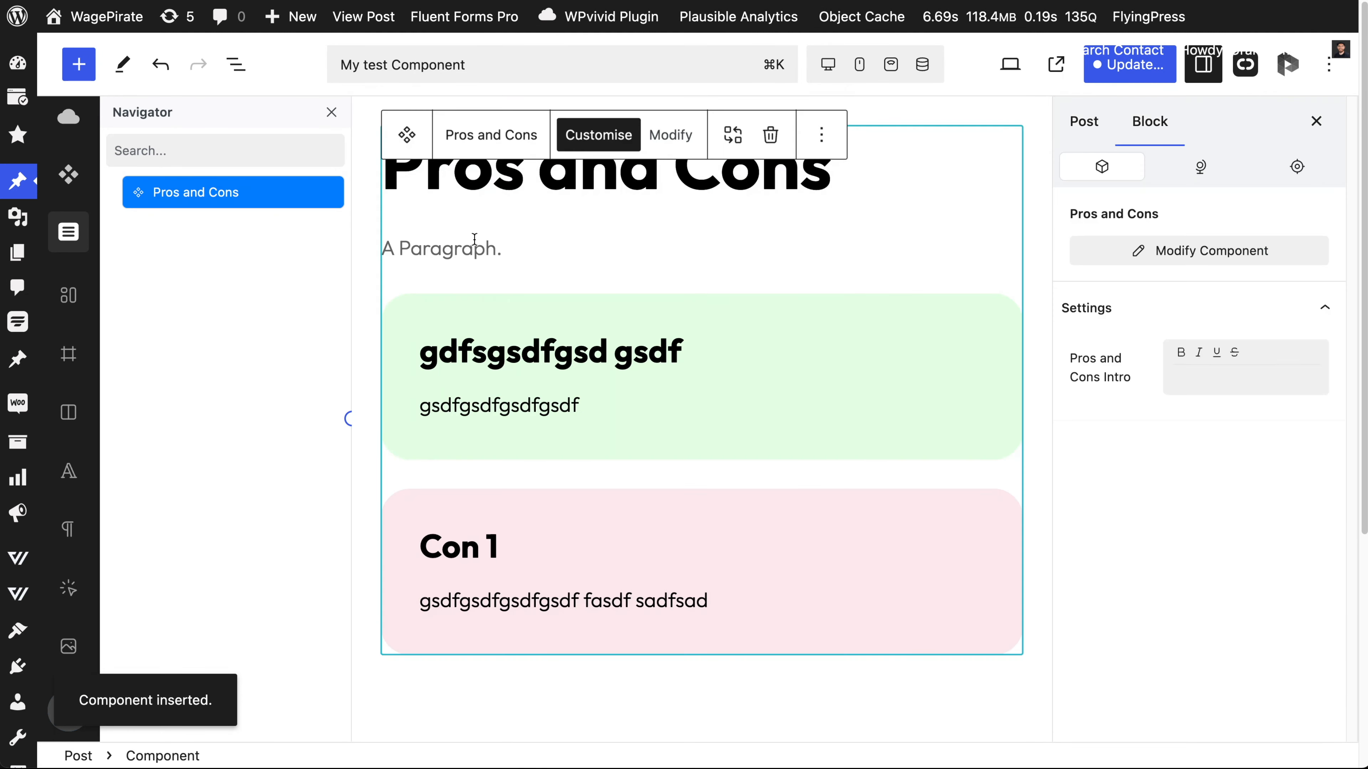
pyautogui.click(525, 231)
pyautogui.write('fasd fasd')
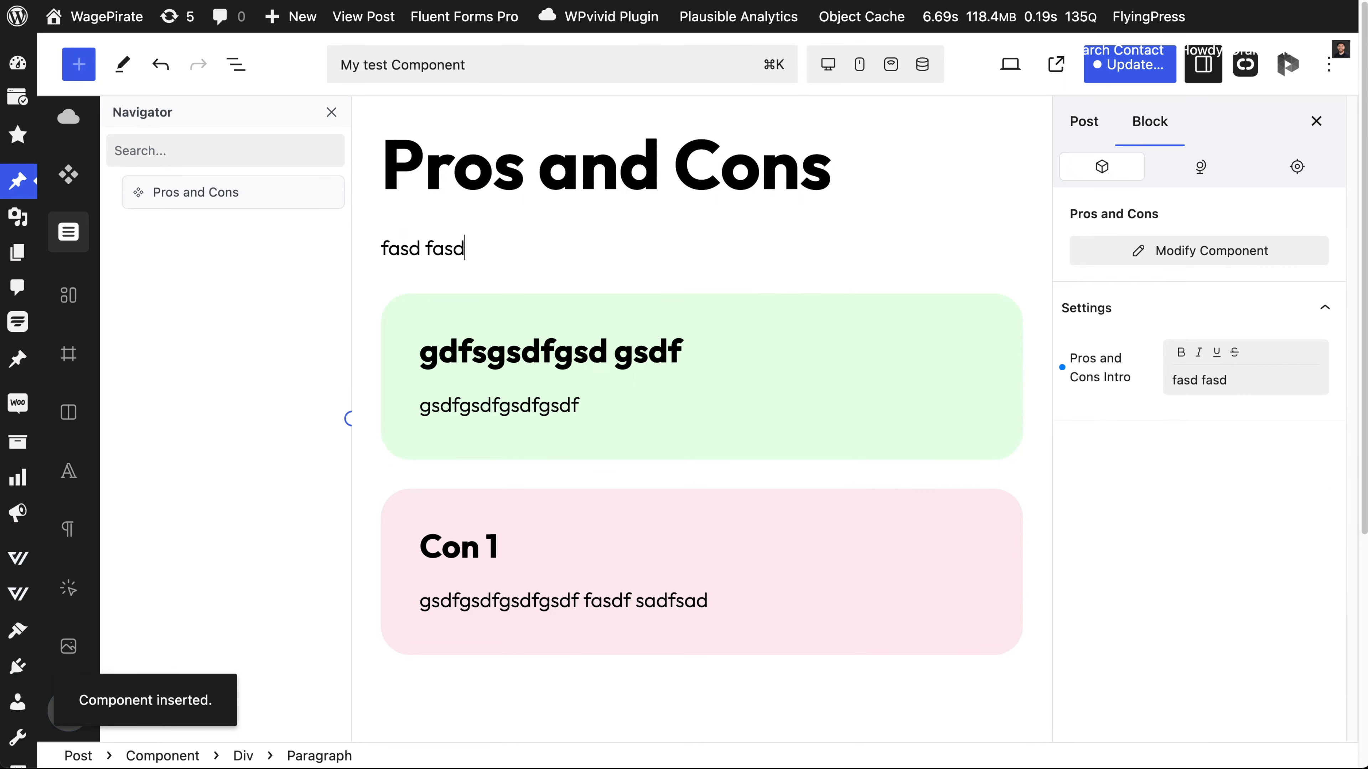
pyautogui.write('f asf asdf sadf asdfsaf sa assdfasd')
pyautogui.click(414, 706)
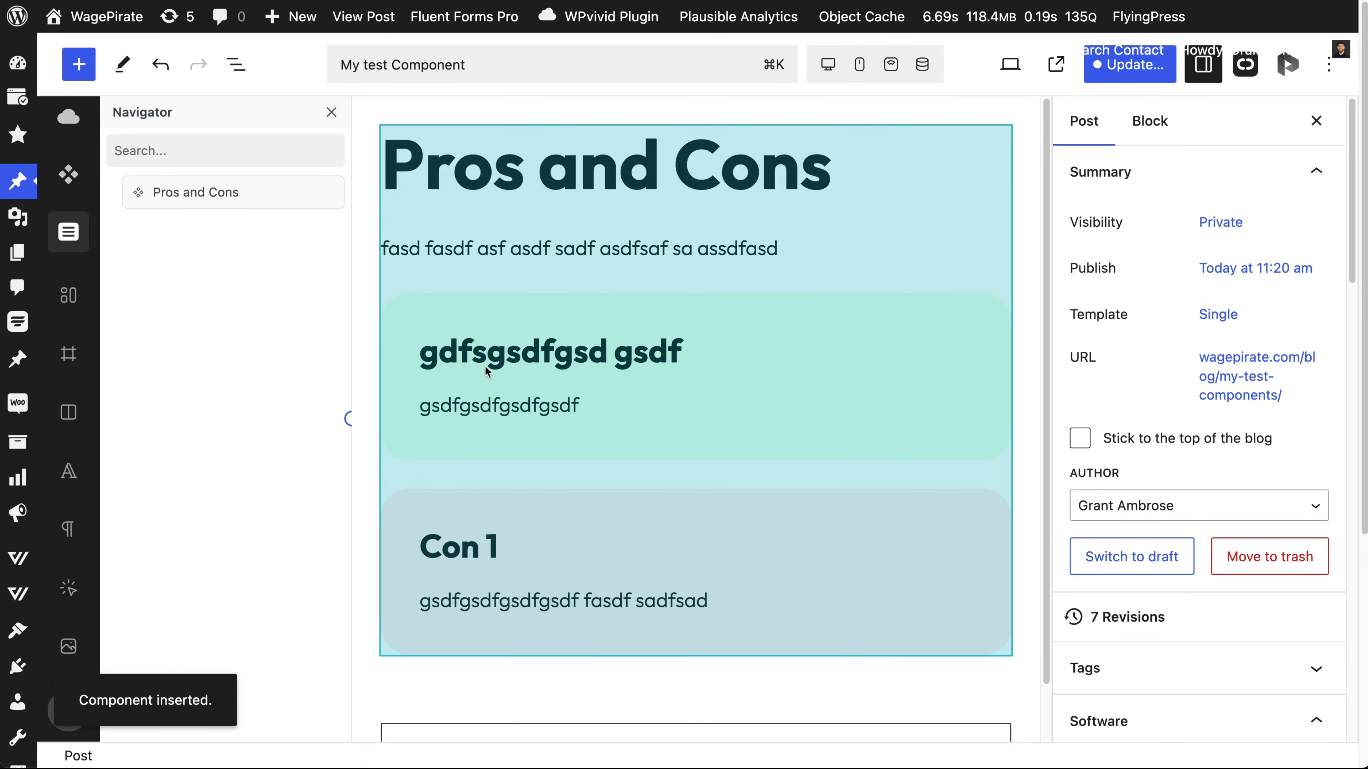
# Step: Change the green card's heading to "Pro 1" and its body text to "gsdfgsdf gsdfgsdf"
pyautogui.click(486, 345)
pyautogui.click(487, 347)
pyautogui.click(488, 348)
pyautogui.tripleClick(489, 348)
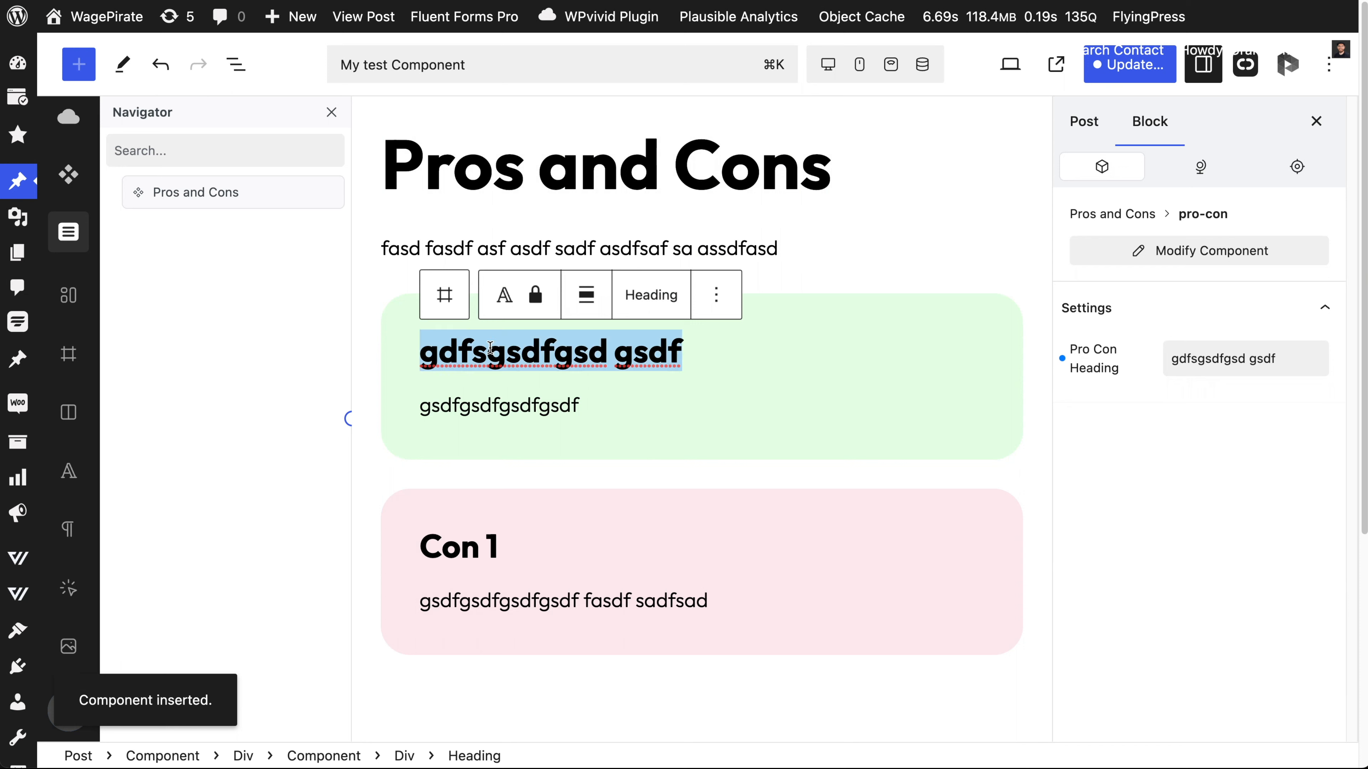
pyautogui.write('Pro 1')
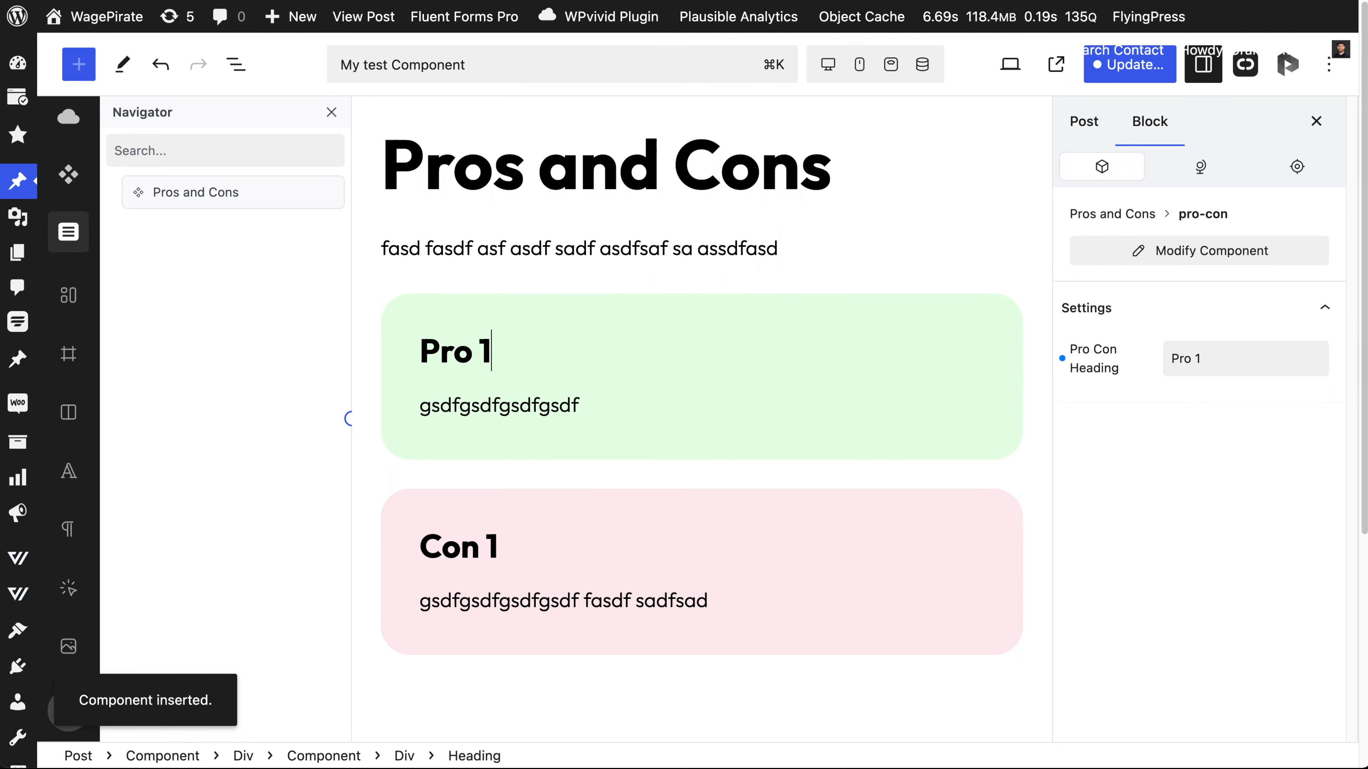
pyautogui.click(500, 403)
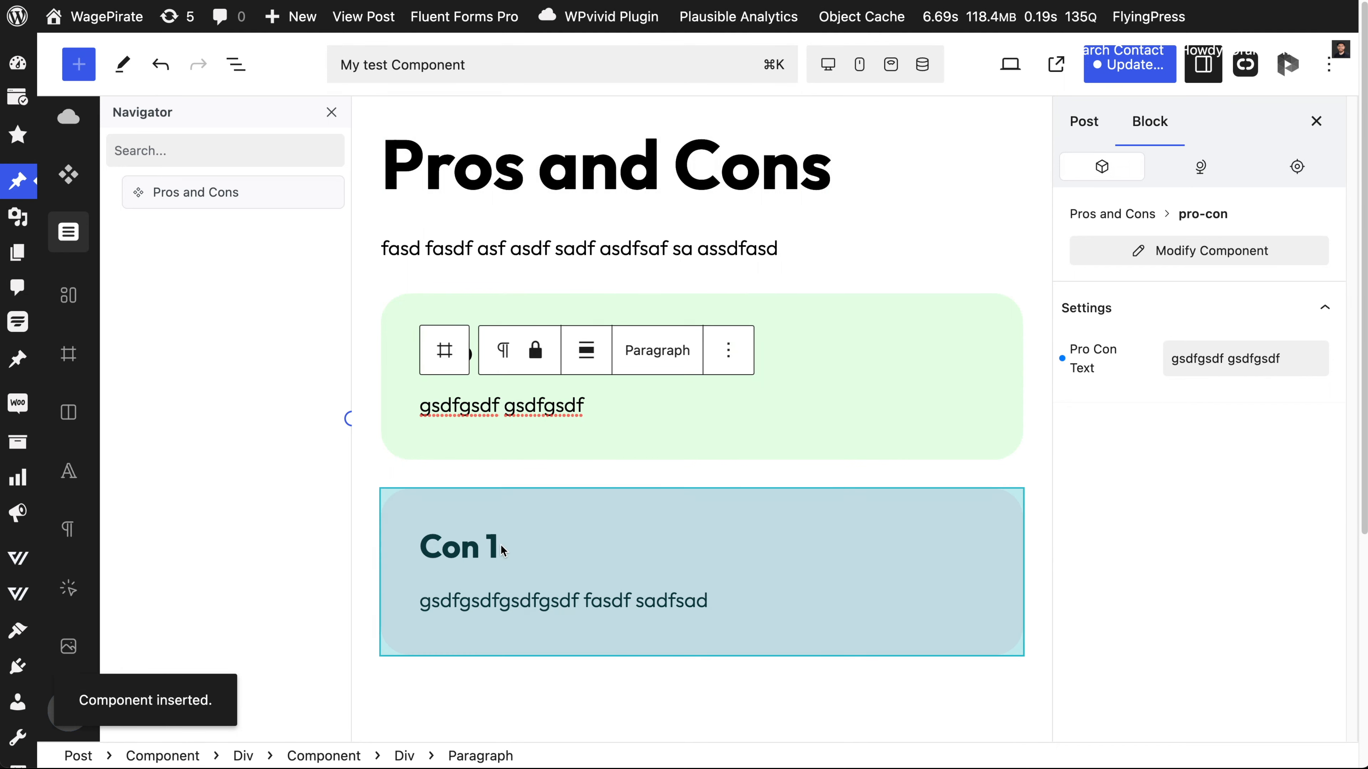
# Step: Change the red card's heading to "This is Con 1"
pyautogui.tripleClick(500, 545)
pyautogui.write('This is Con 1')
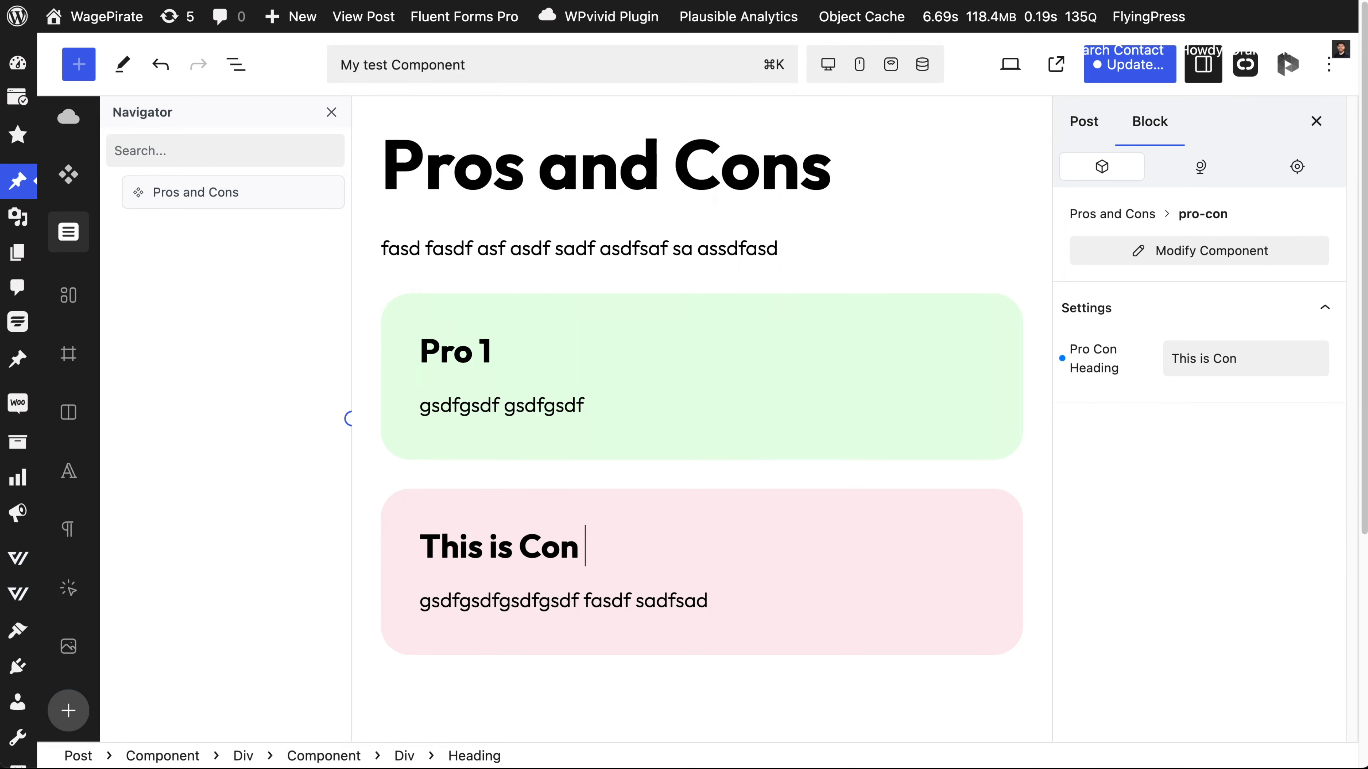
pyautogui.click(500, 602)
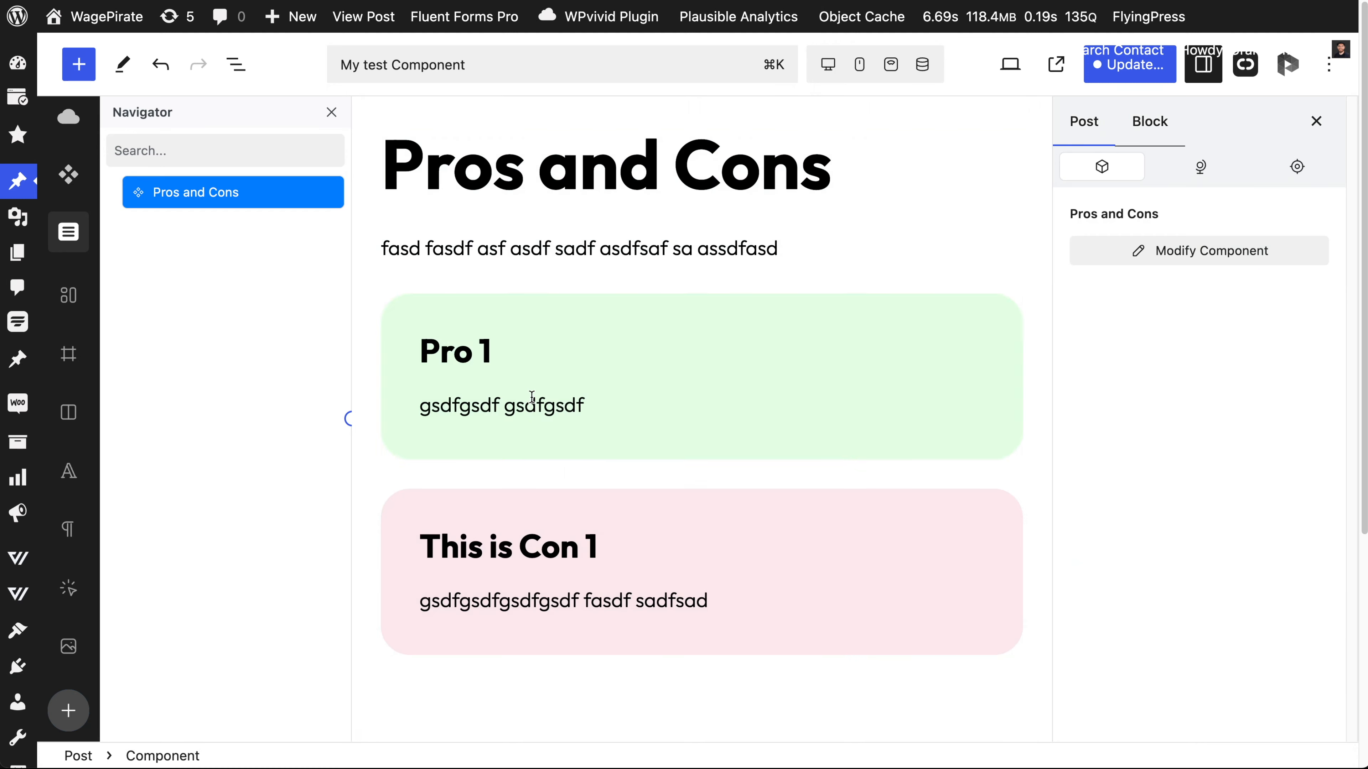
# Step: Examine which block options are available for the nested green card within the Pros and Cons instance
pyautogui.click(539, 452)
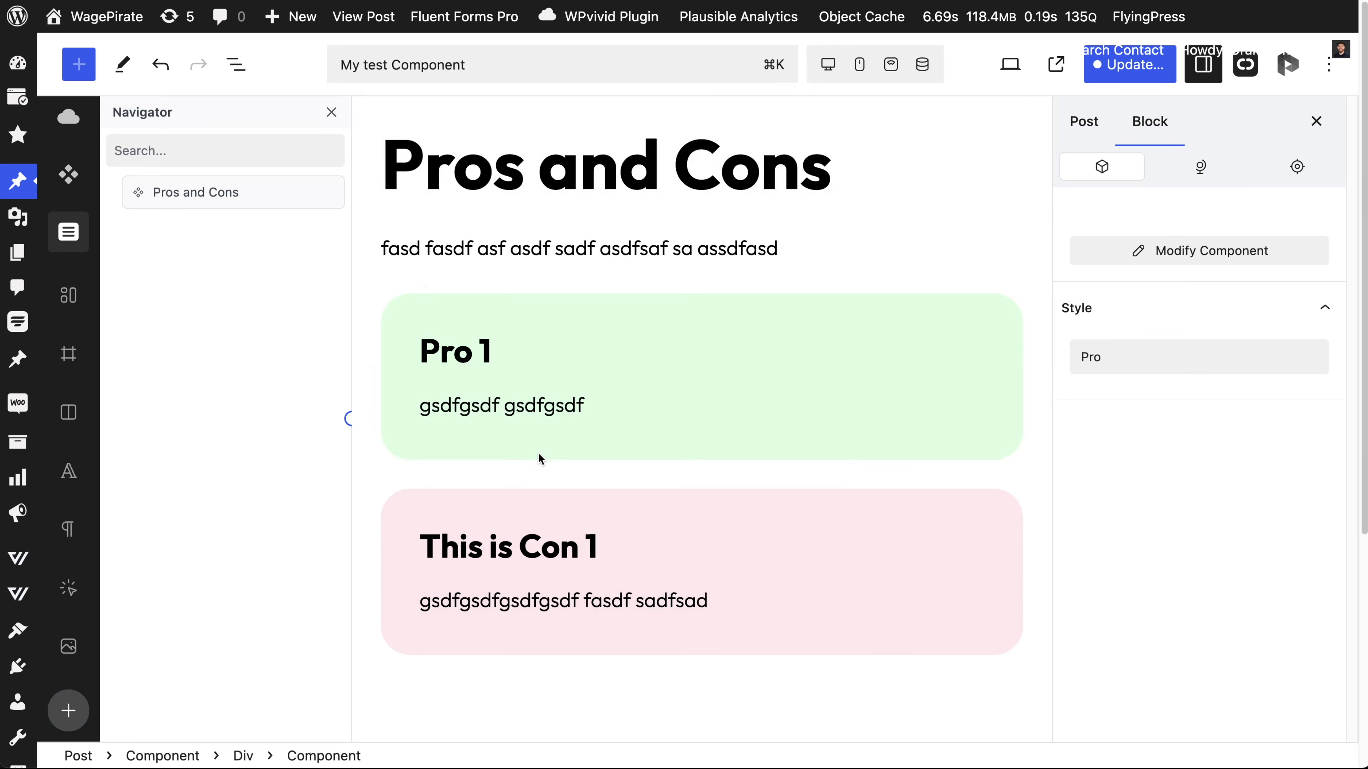
pyautogui.click(538, 453)
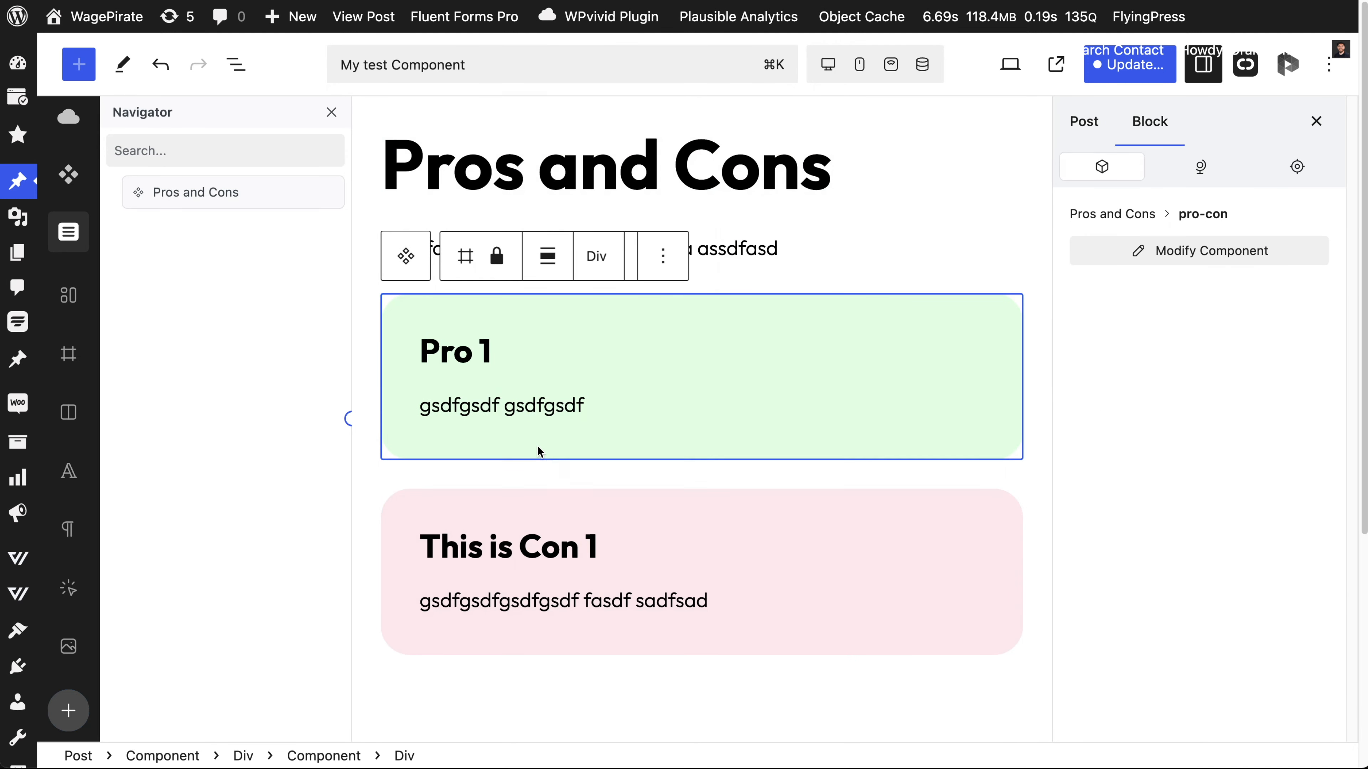
pyautogui.click(662, 256)
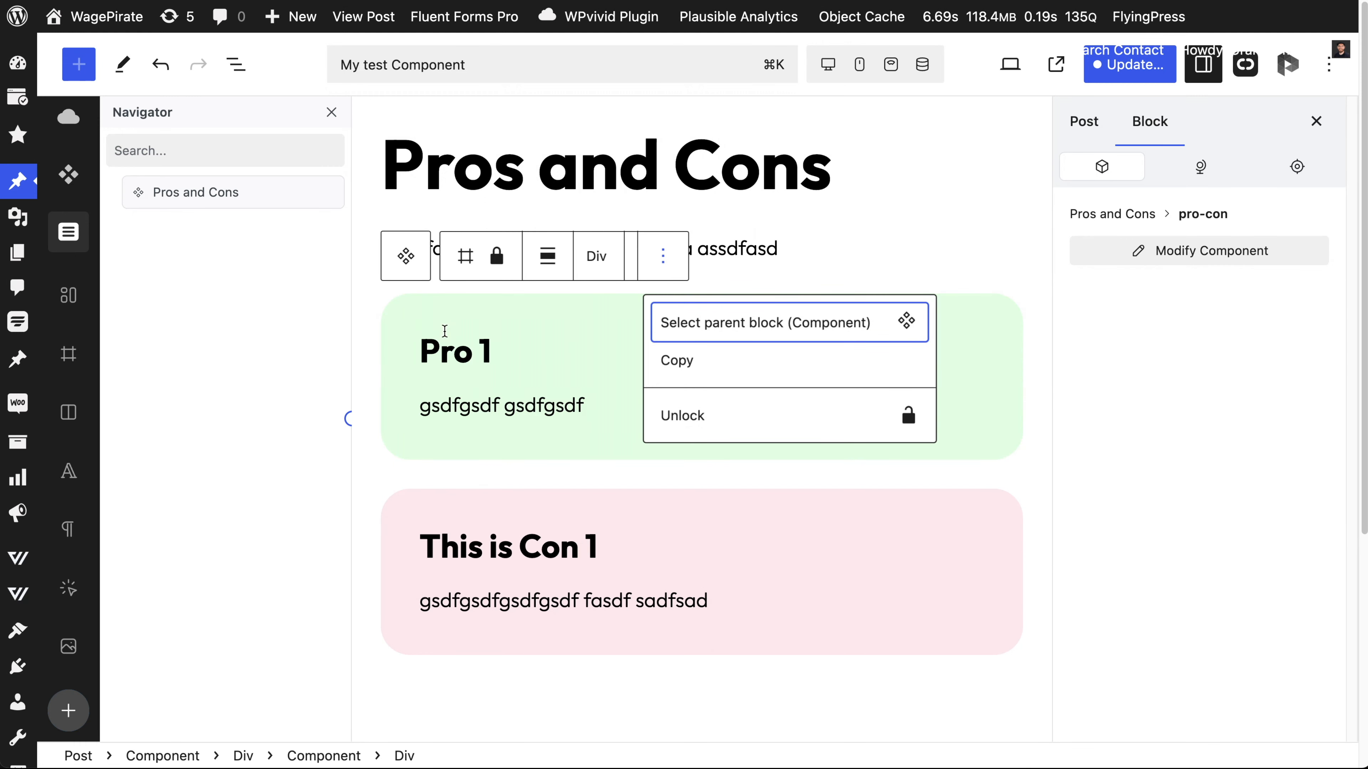
pyautogui.click(365, 314)
pyautogui.click(424, 313)
pyautogui.click(425, 313)
pyautogui.click(439, 311)
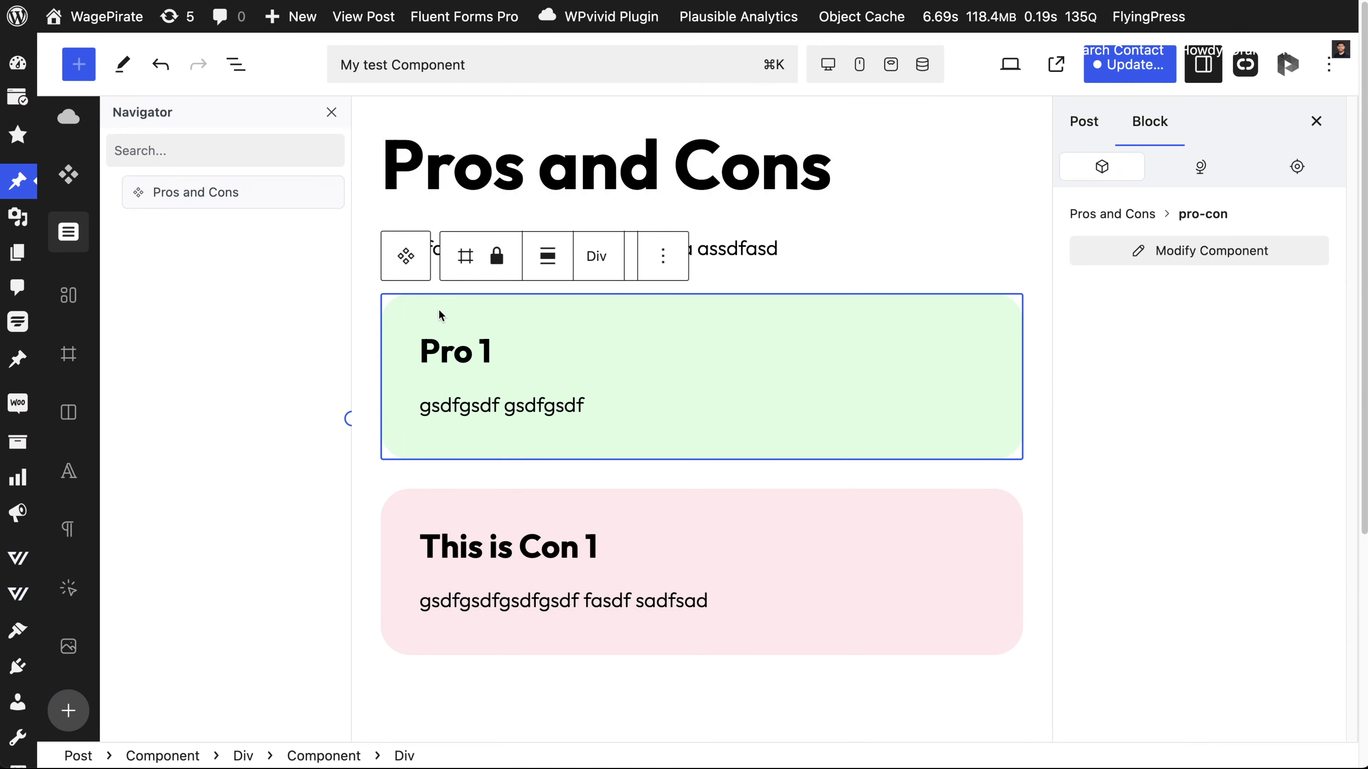
pyautogui.click(663, 256)
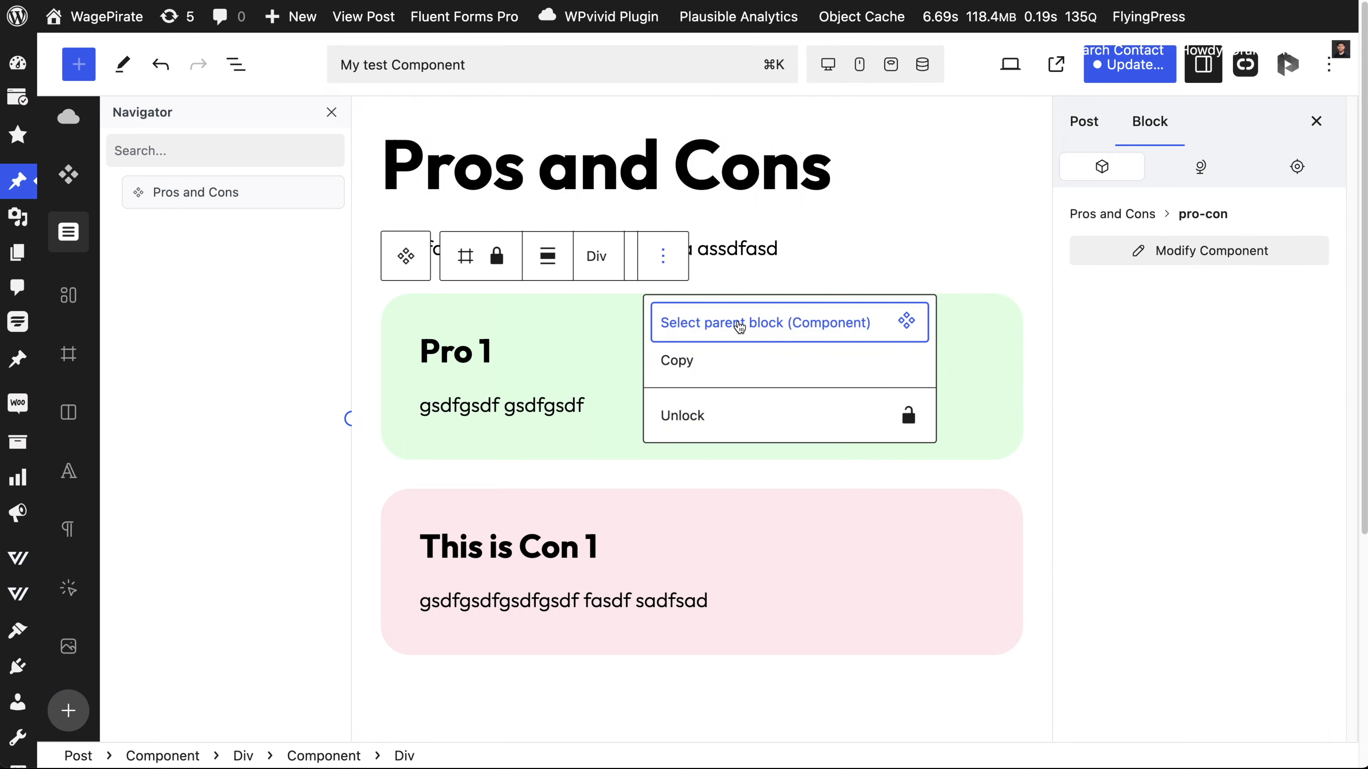
pyautogui.click(258, 223)
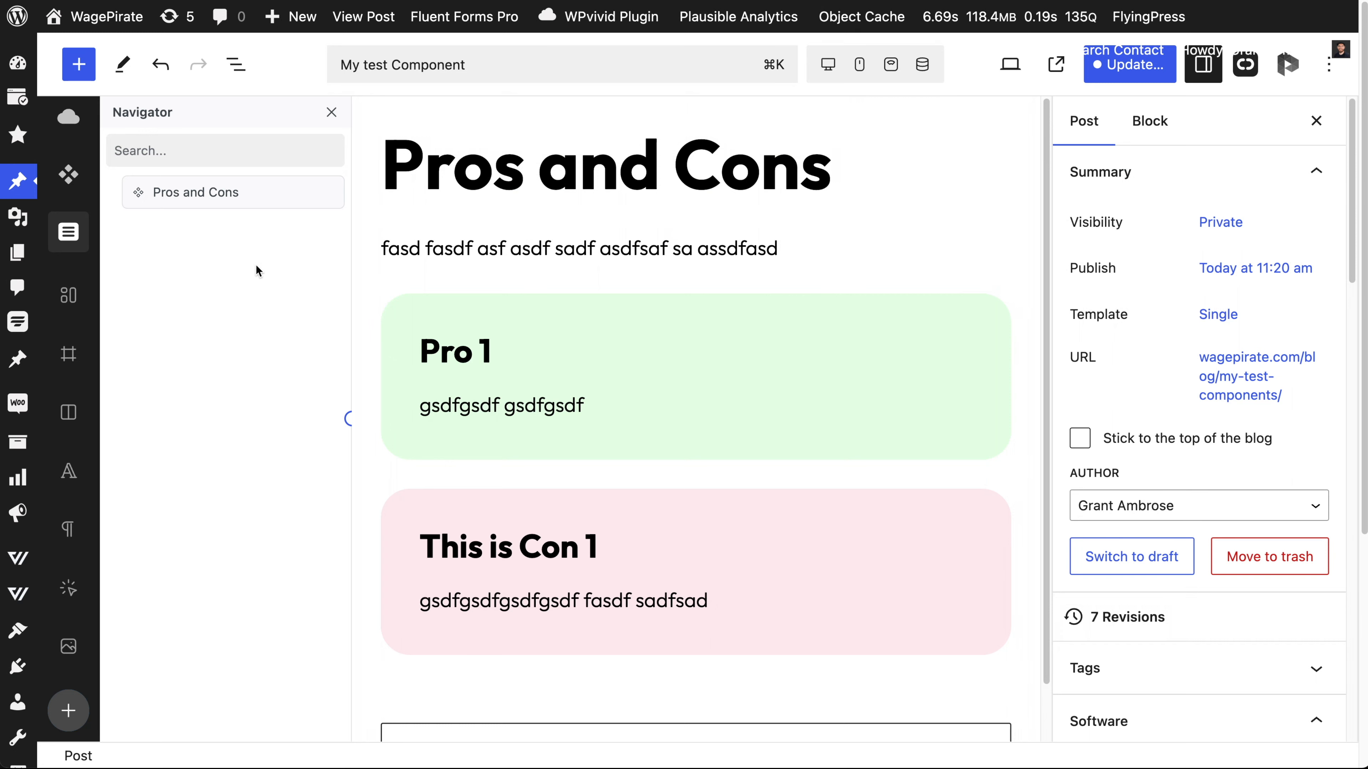
# Step: Modify the Pros and Cons component by inserting an Inner Blocks block as the last element of the pros-cons div
pyautogui.click(245, 196)
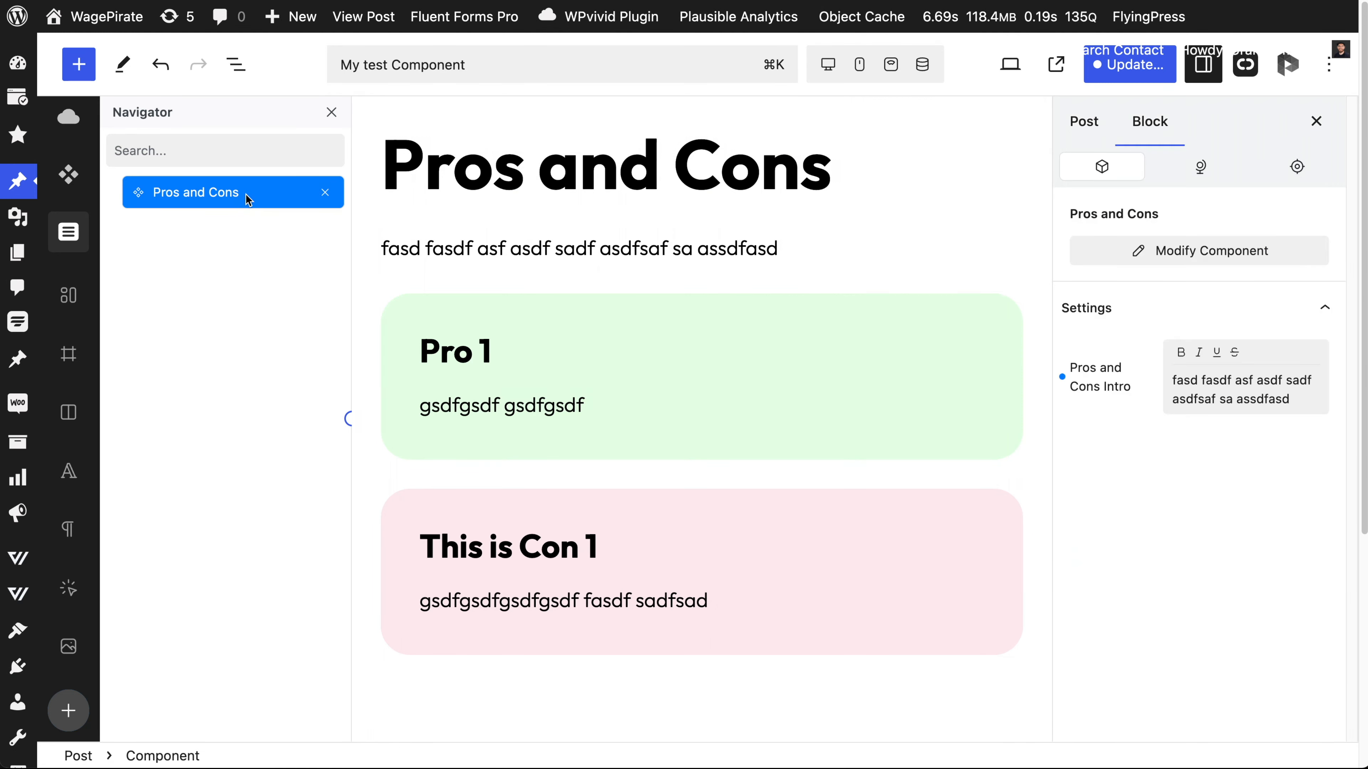
pyautogui.click(666, 695)
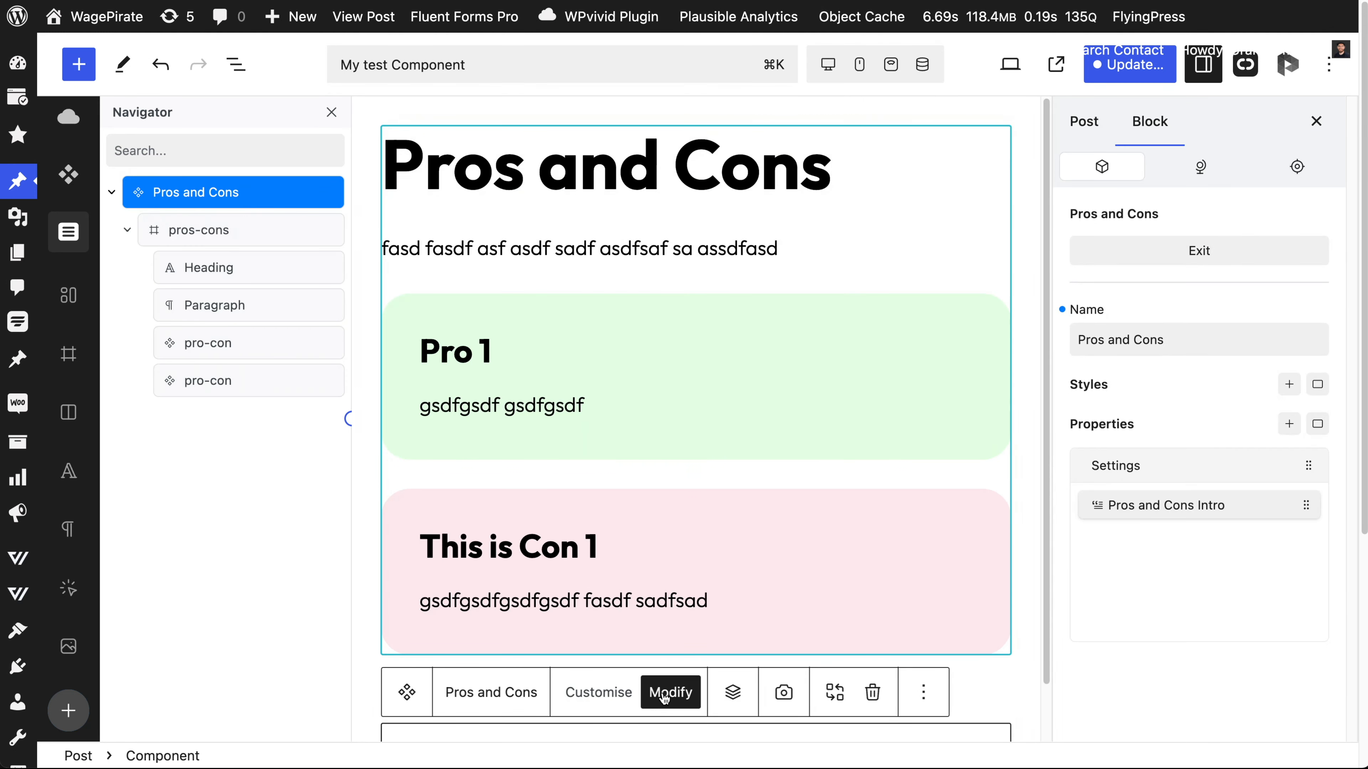
pyautogui.click(241, 231)
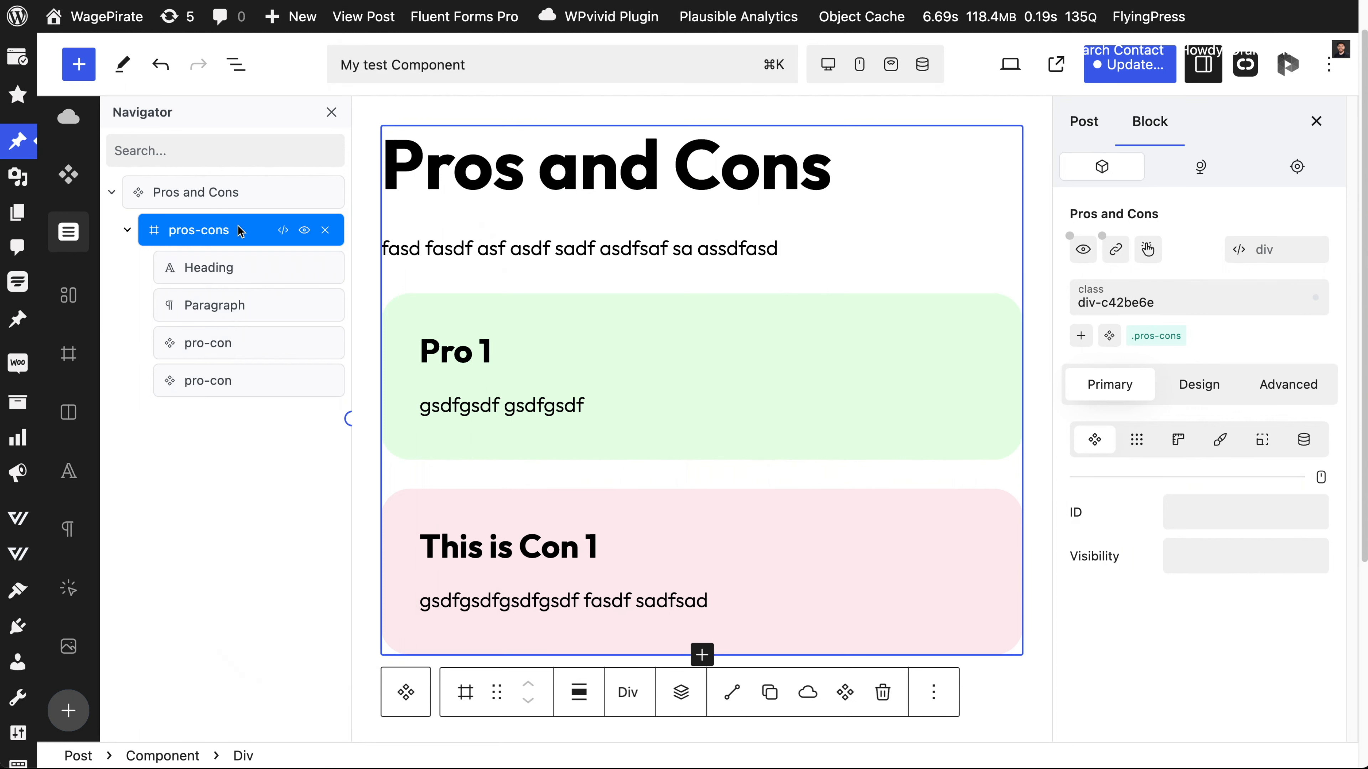
pyautogui.rightClick(240, 232)
pyautogui.moveTo(312, 522)
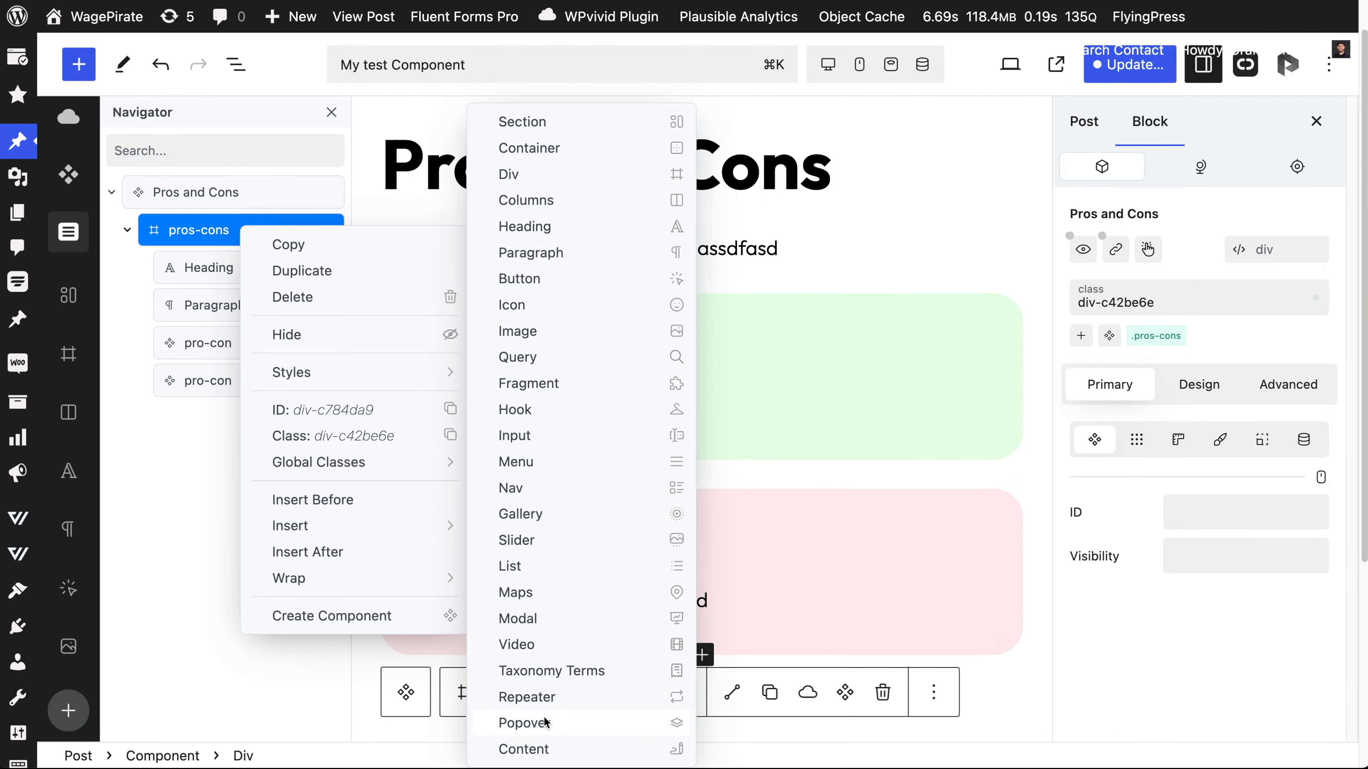
pyautogui.click(223, 234)
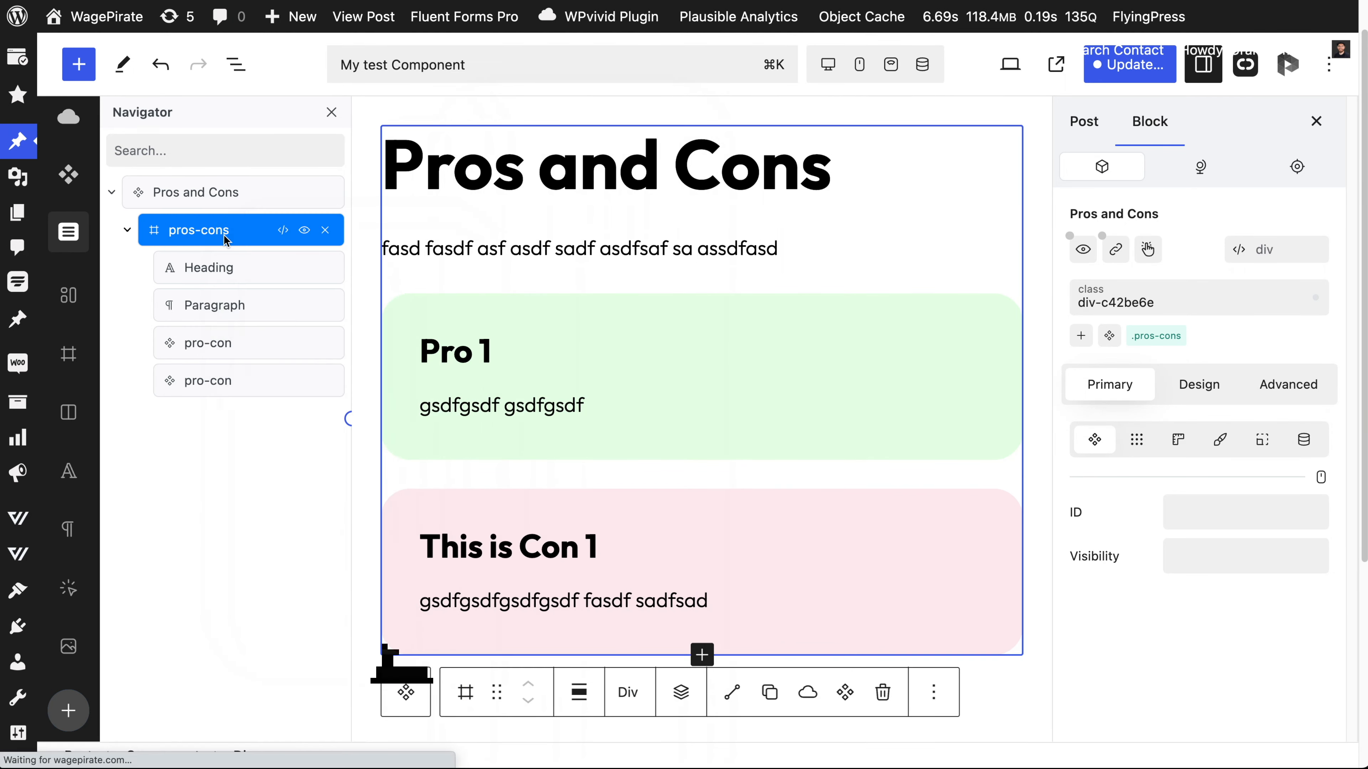
pyautogui.click(92, 75)
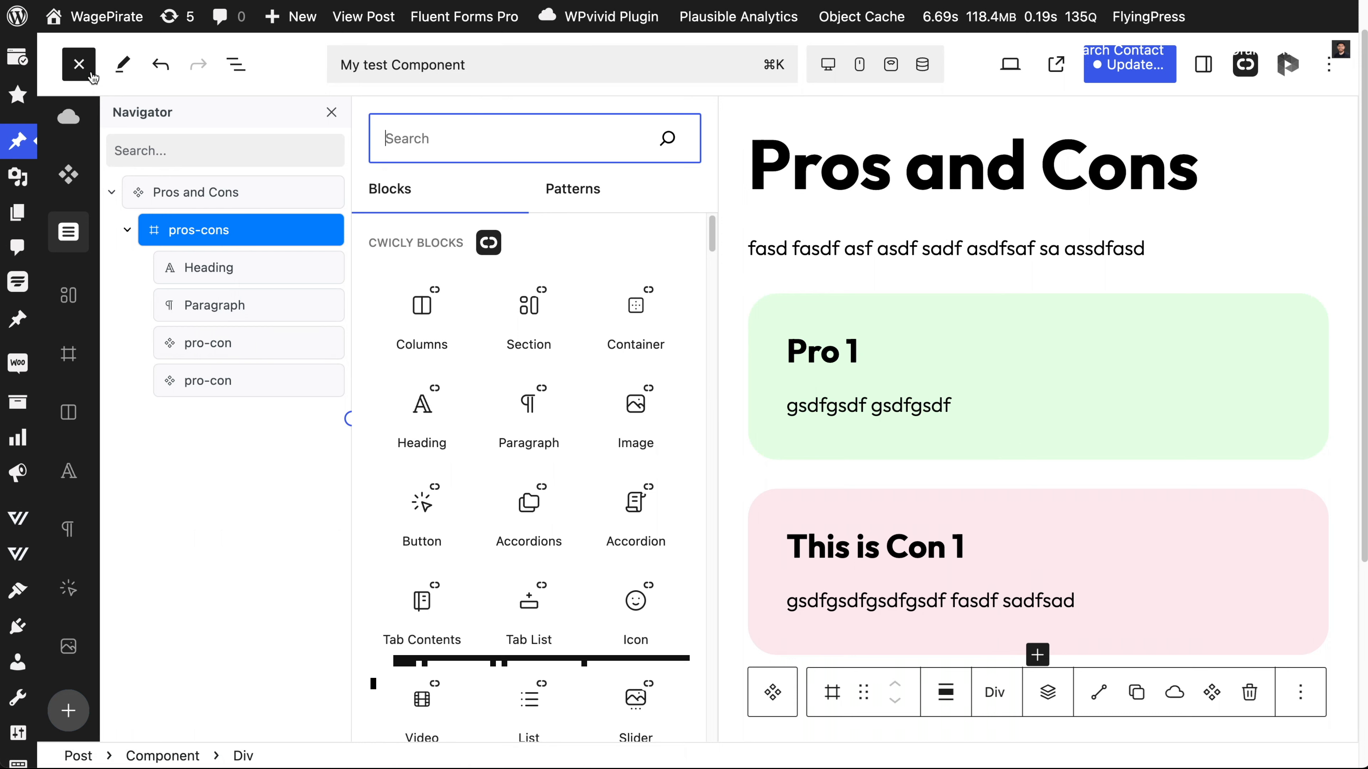
pyautogui.write('inner block')
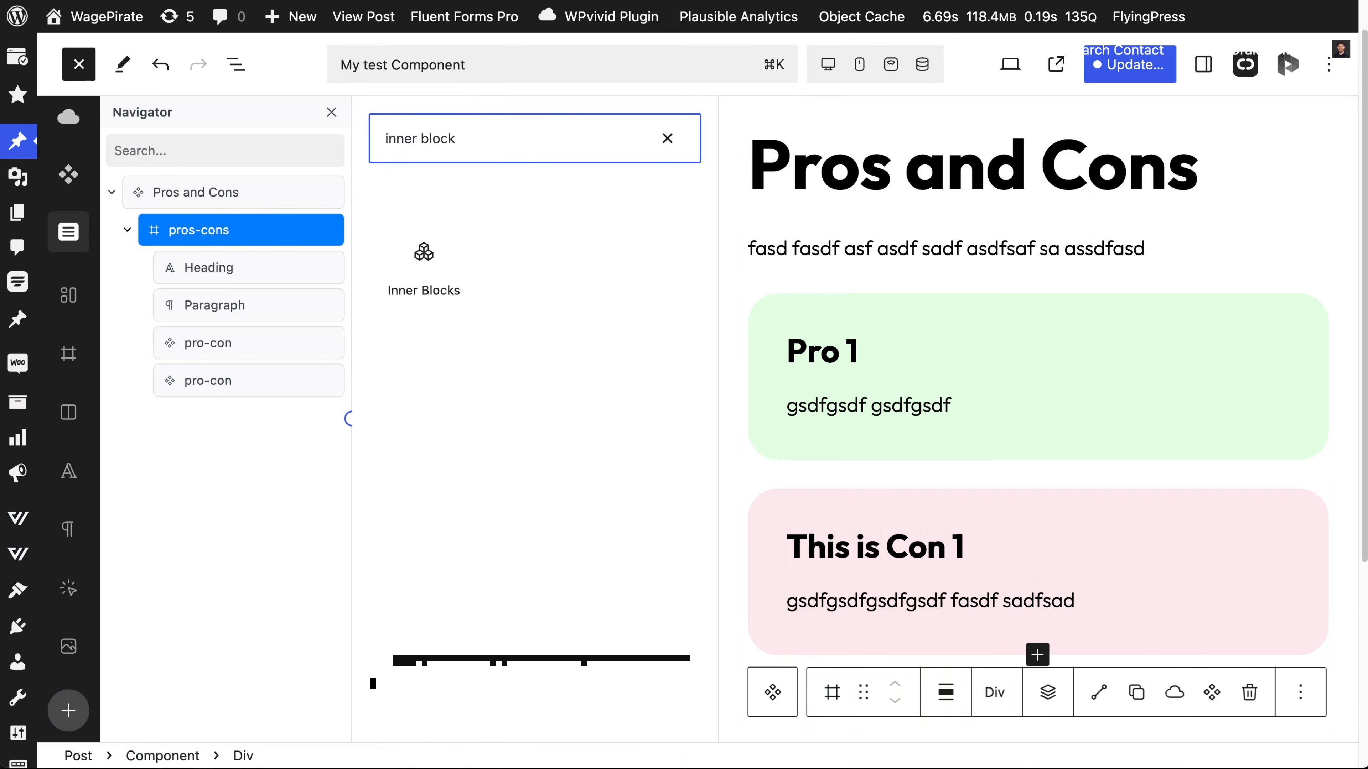
pyautogui.moveTo(418, 244)
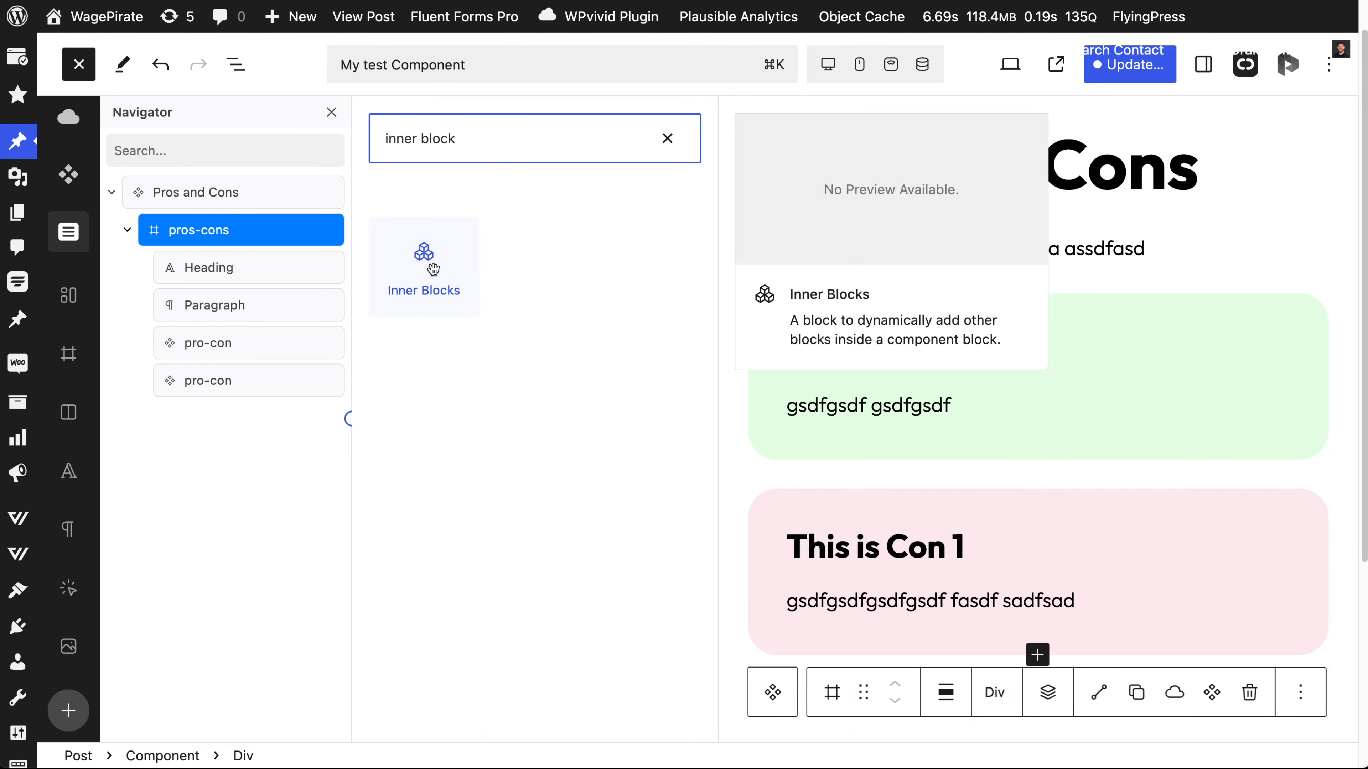
pyautogui.click(450, 265)
pyautogui.moveTo(178, 419); pyautogui.dragTo(183, 420)
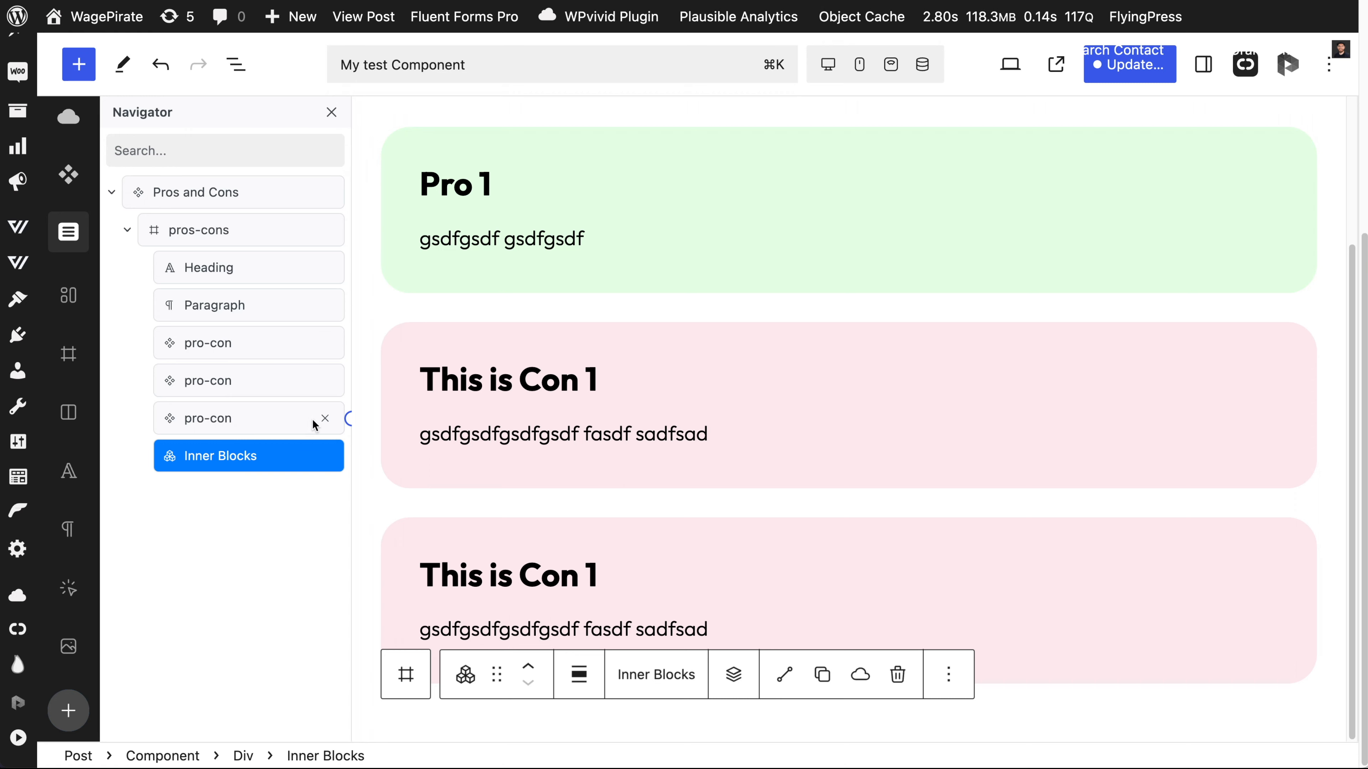
# Step: Delete the two red pro-con cards from the pros-cons div
pyautogui.click(324, 419)
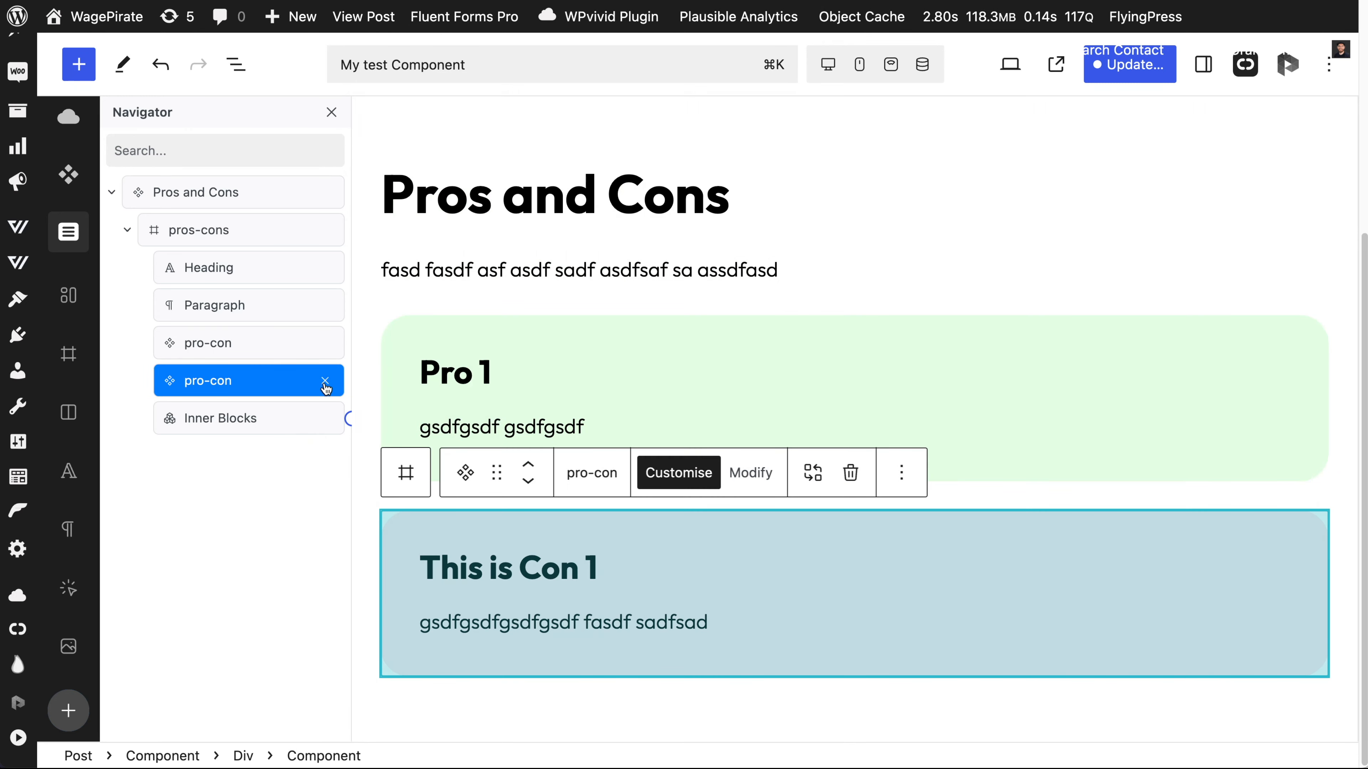
pyautogui.click(326, 381)
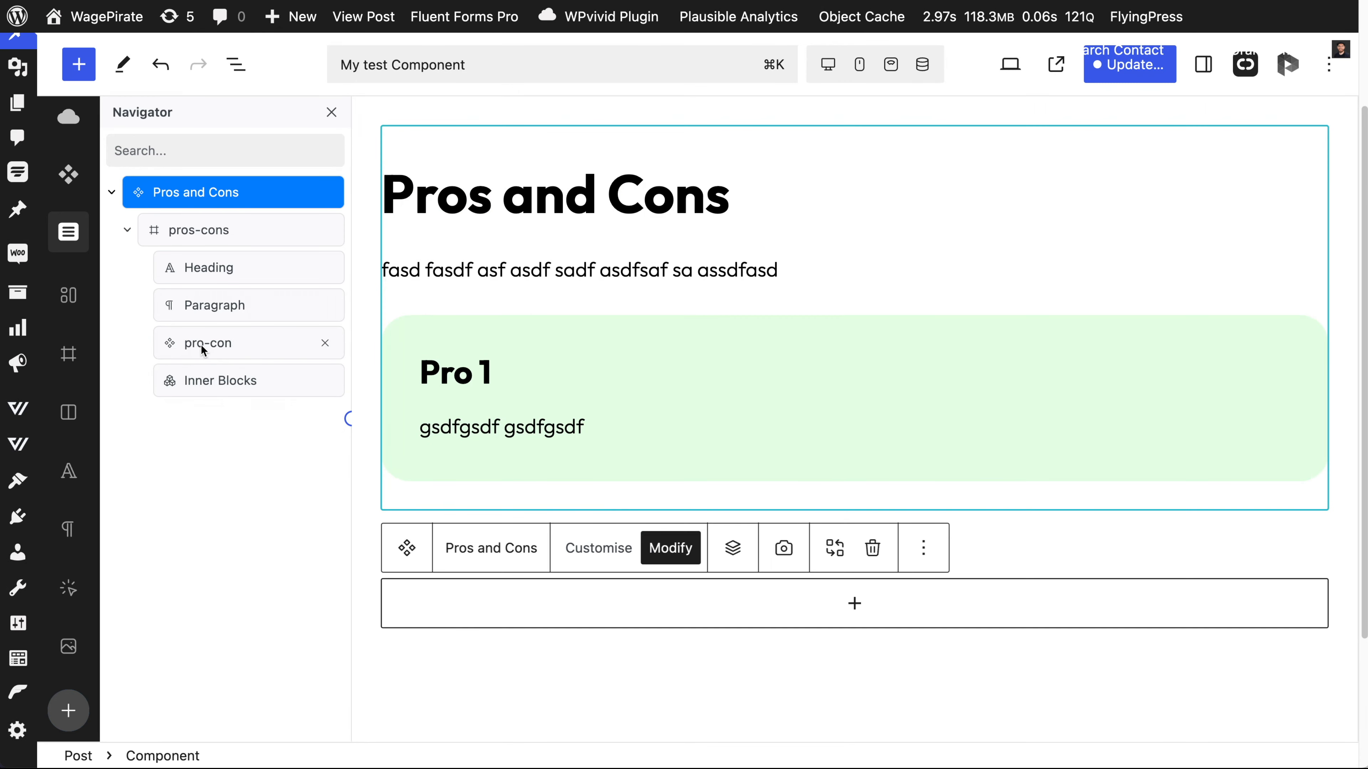
# Step: Move the remaining pro-con card inside the Inner Blocks block and leave component editing
pyautogui.moveTo(216, 343)
pyautogui.mouseDown()
pyautogui.moveTo(227, 378)
pyautogui.moveTo(220, 347)
pyautogui.mouseUp()
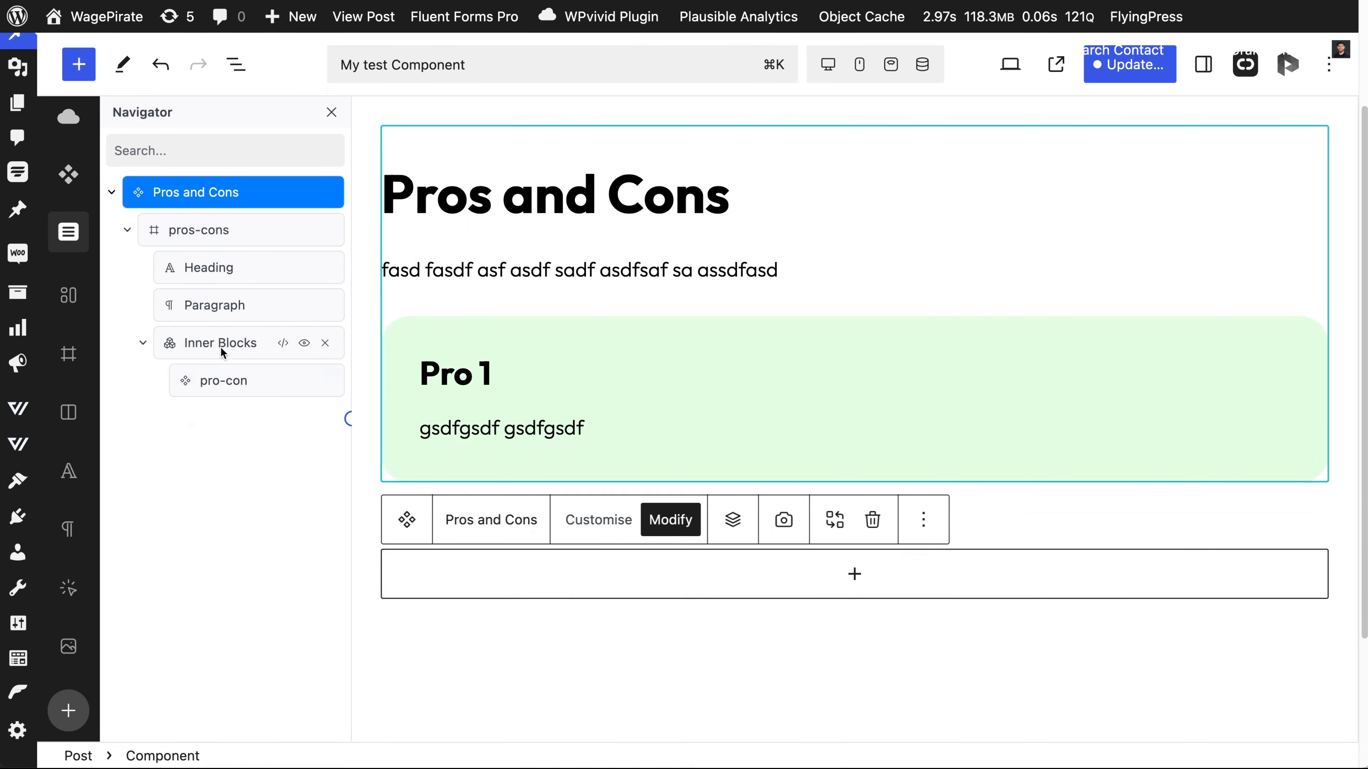
pyautogui.click(235, 375)
pyautogui.click(220, 521)
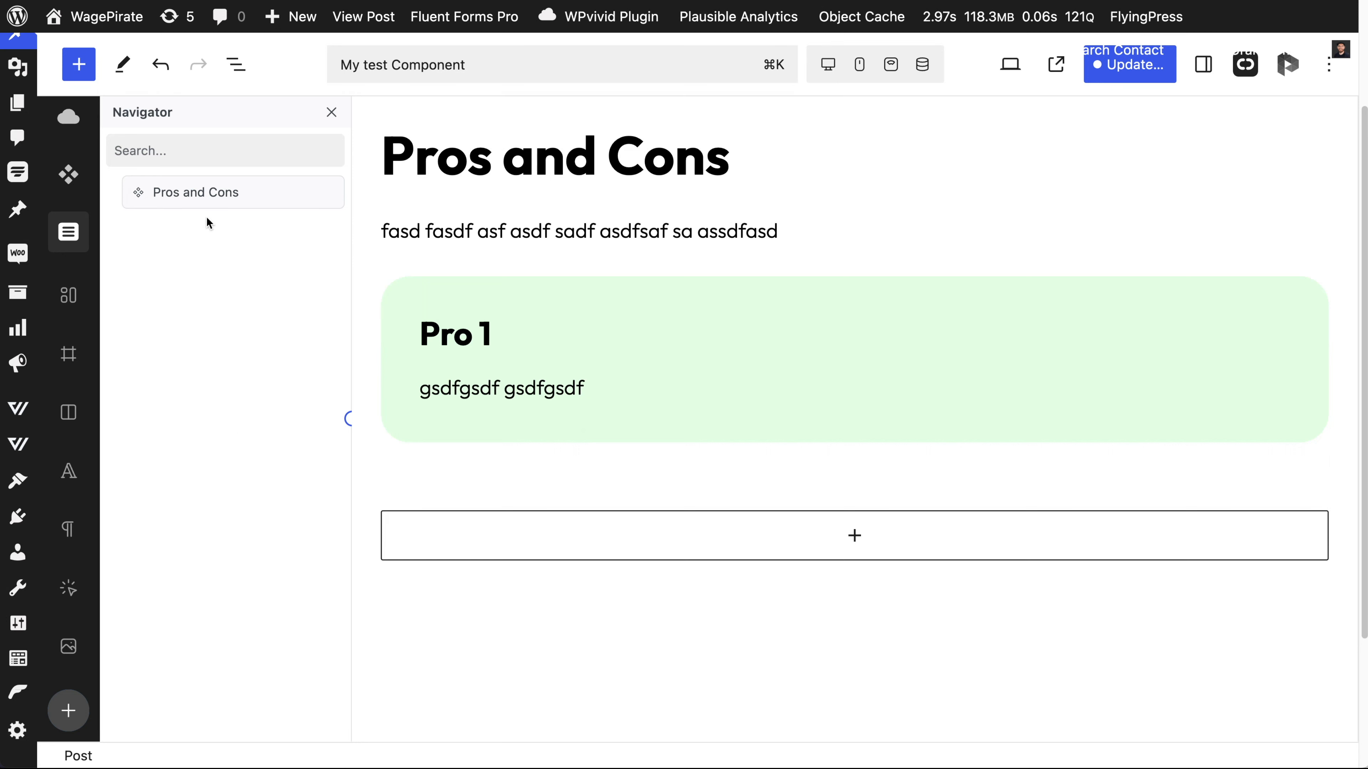
# Step: Insert another pro-con component into the Inner Blocks area of the Pros and Cons instance
pyautogui.click(210, 191)
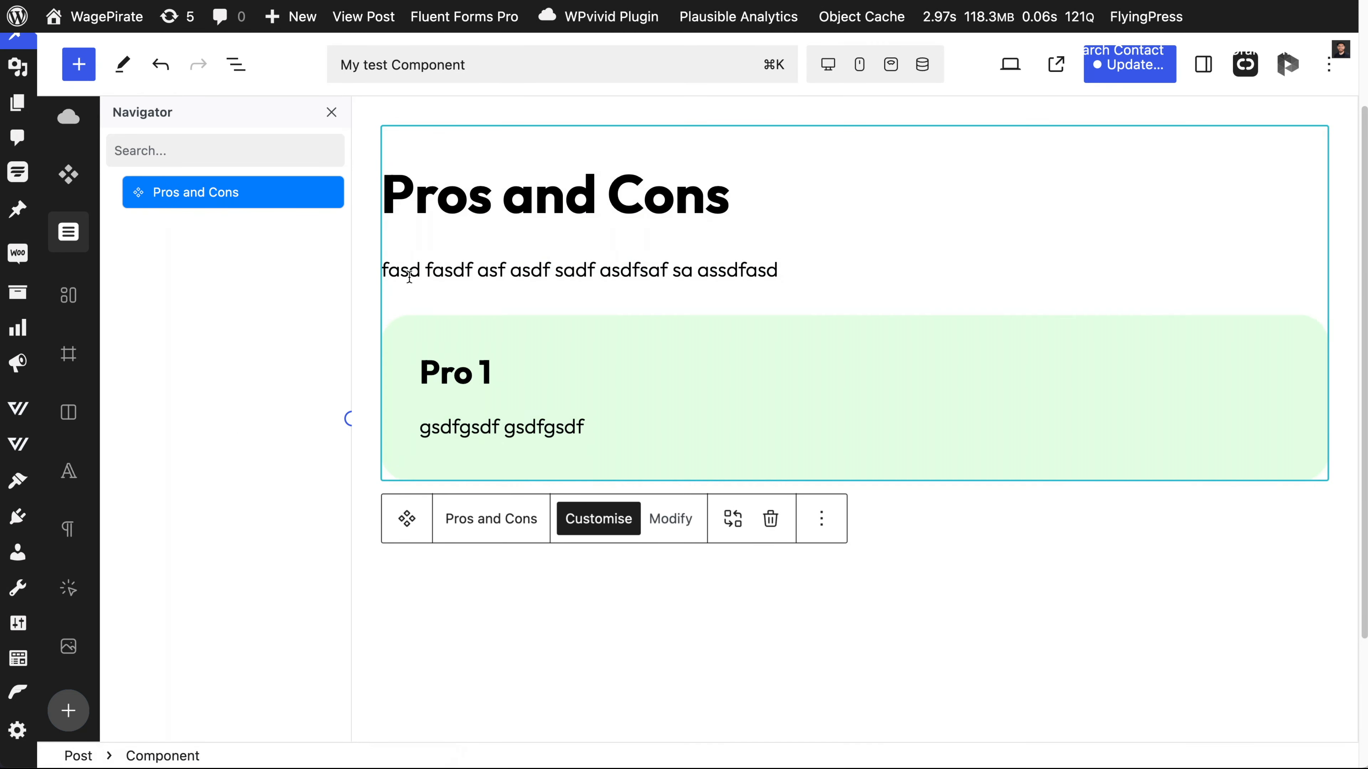
pyautogui.click(439, 343)
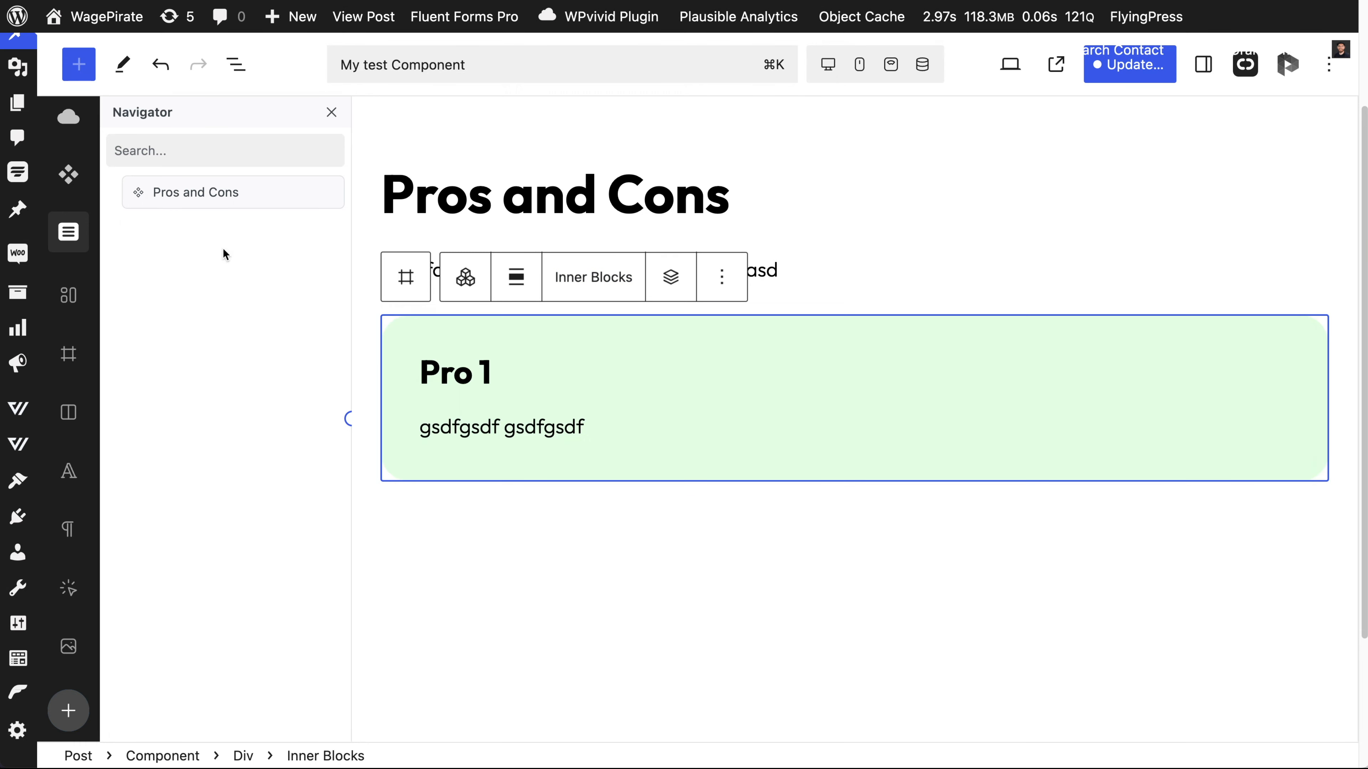
pyautogui.click(71, 173)
pyautogui.click(223, 300)
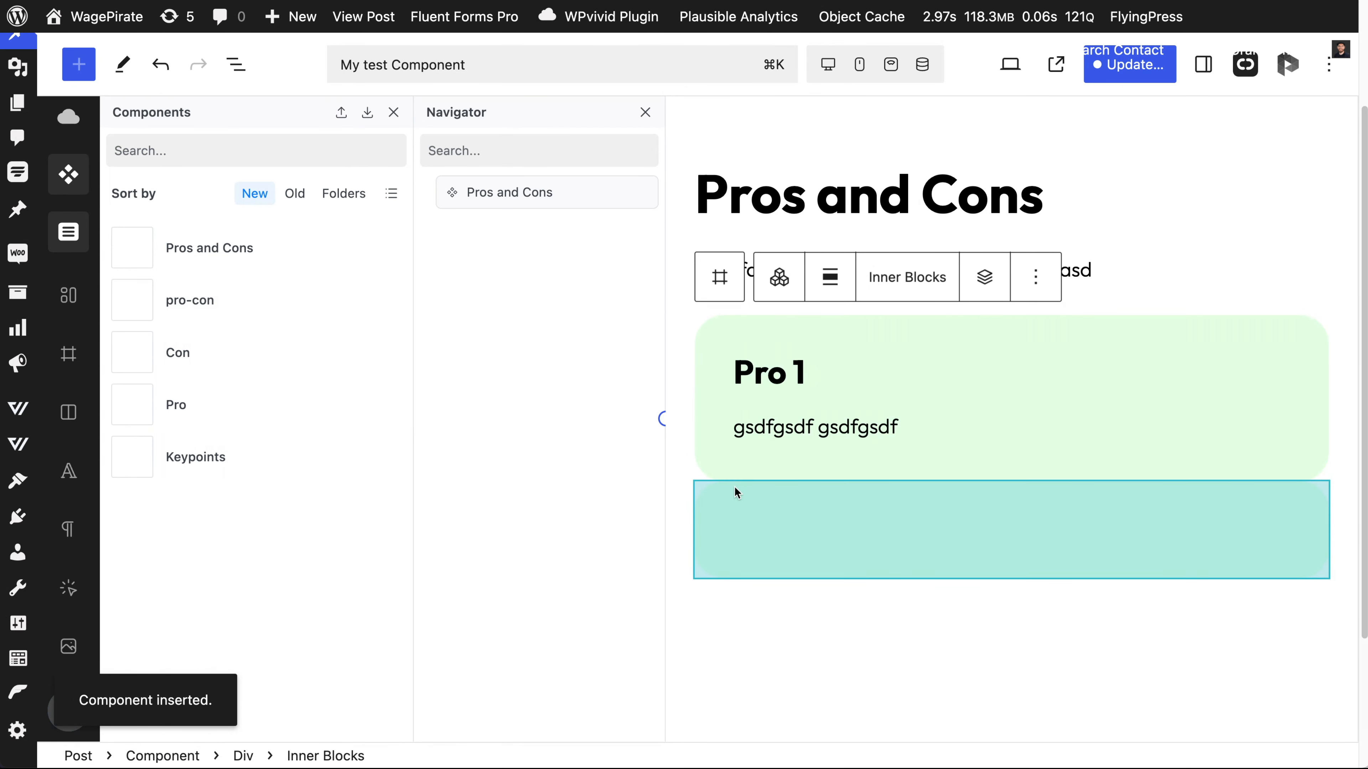
pyautogui.click(393, 113)
# Step: Fill in the empty second card with the heading "Pro 2" and the text "gdsfgsdfgsdfgsdfgsdfgf"
pyautogui.click(146, 195)
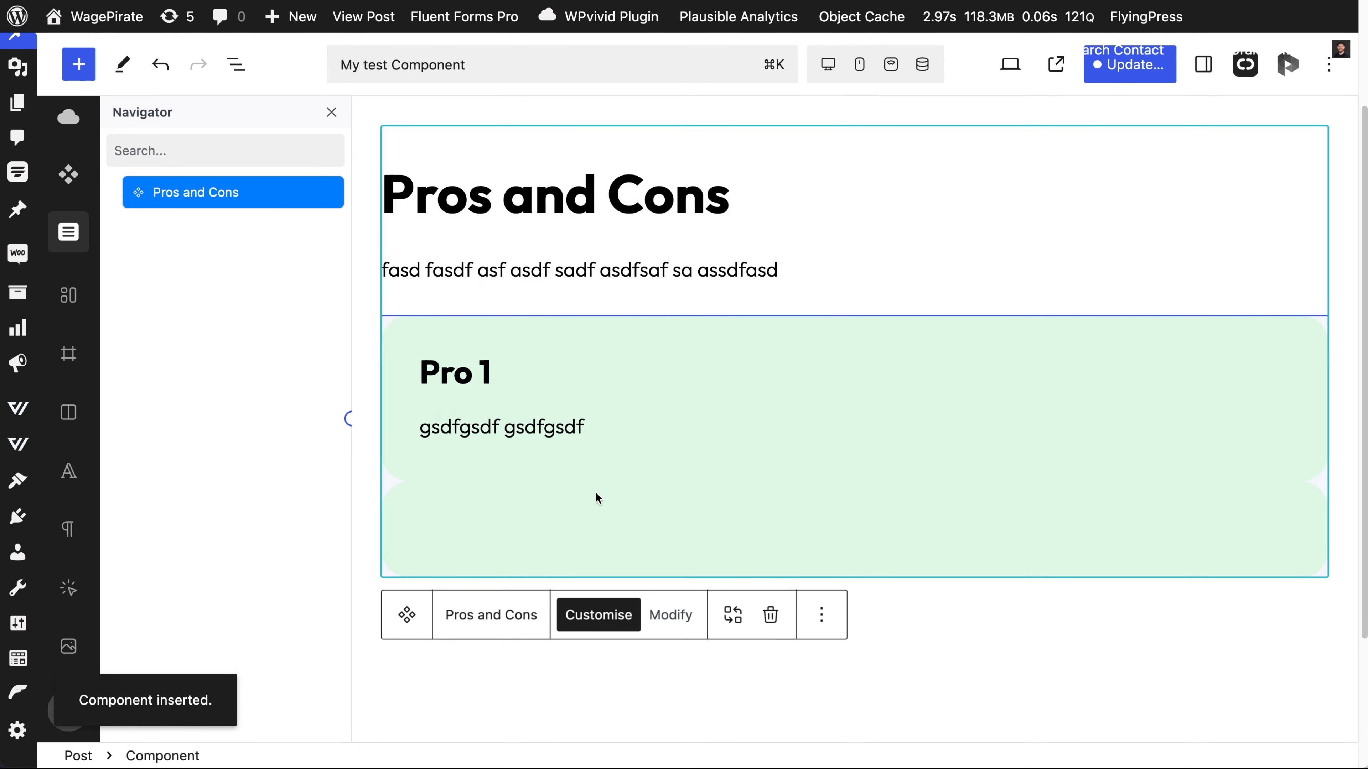
pyautogui.click(545, 513)
pyautogui.click(508, 513)
pyautogui.click(500, 527)
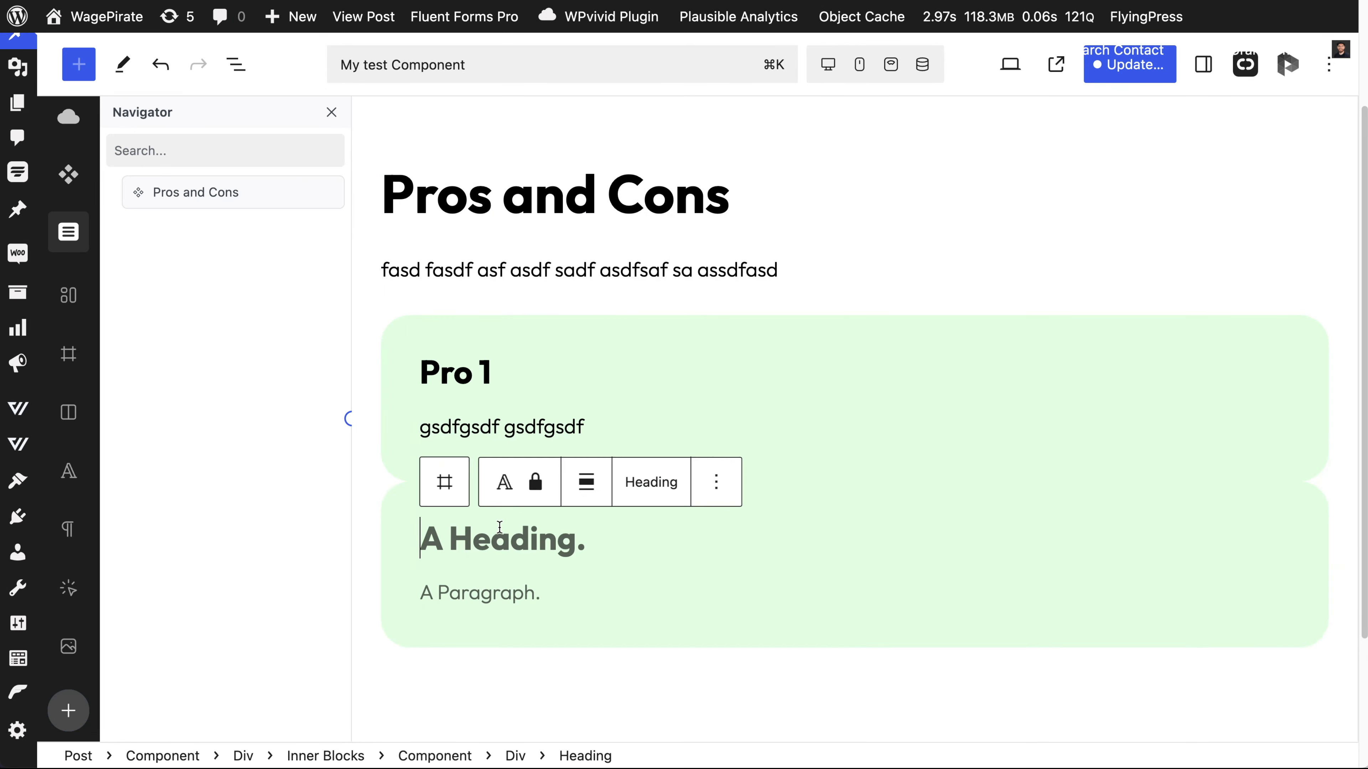
pyautogui.write('Pro 2')
pyautogui.click(515, 590)
pyautogui.write('gdsfgsdfgsdfgsdfgsdfgf')
pyautogui.click(537, 534)
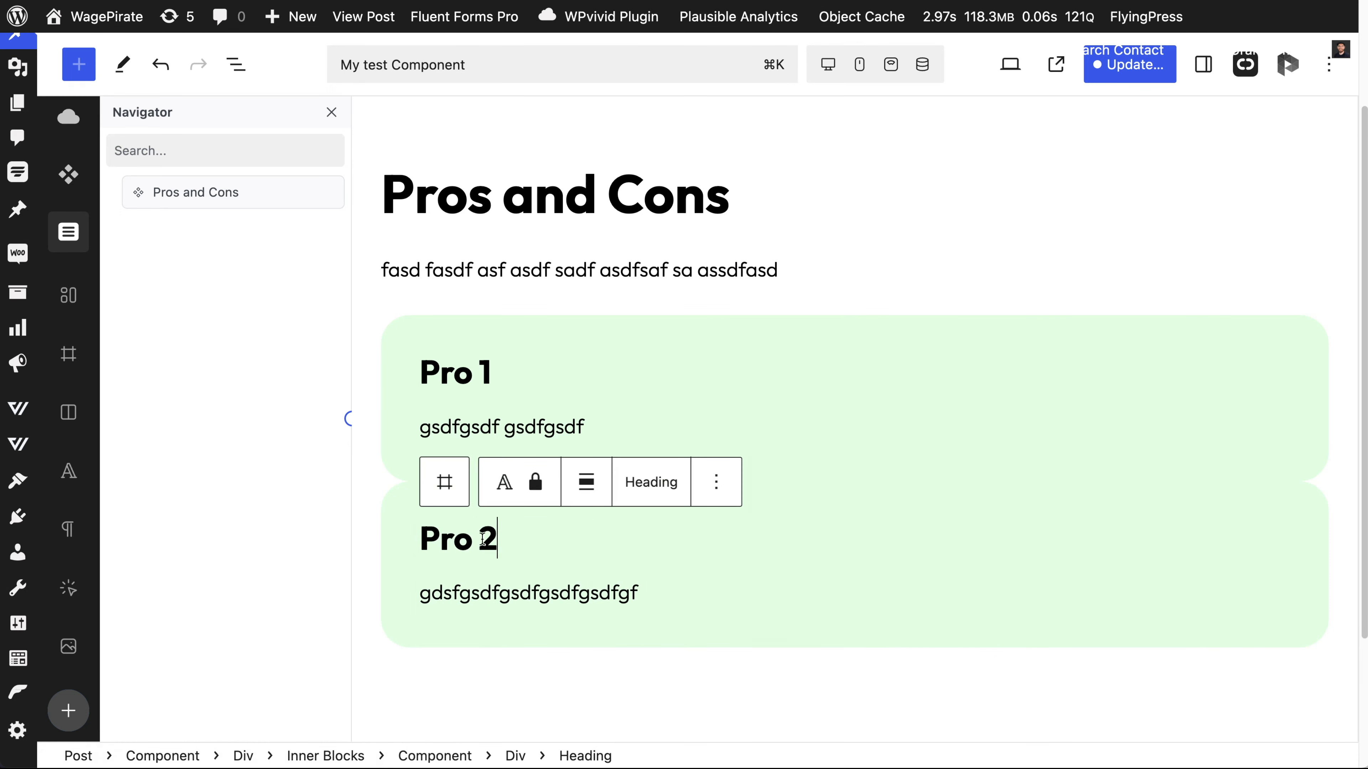
# Step: Add a third pro-con component to the Inner Blocks area, below the Pro 2 card
pyautogui.click(366, 529)
pyautogui.click(401, 536)
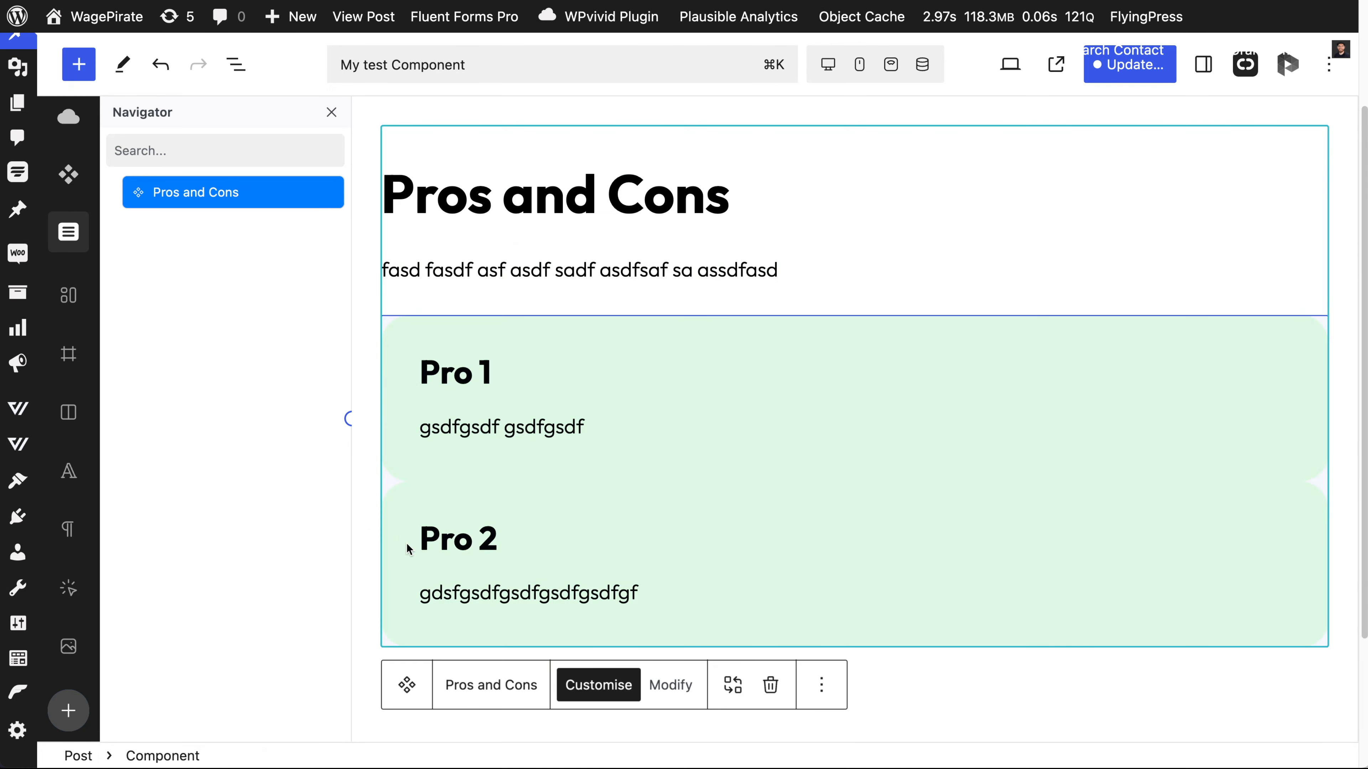
pyautogui.click(406, 543)
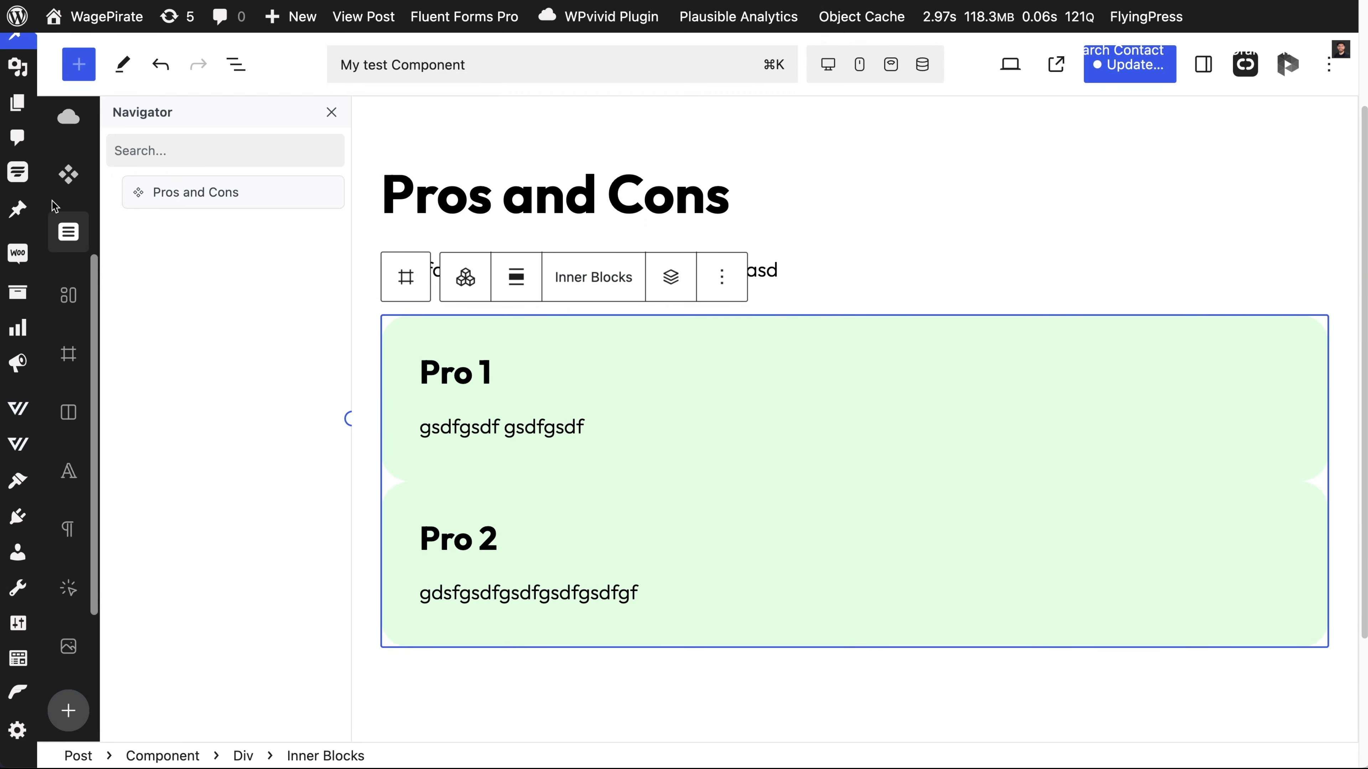
pyautogui.click(69, 174)
pyautogui.click(231, 308)
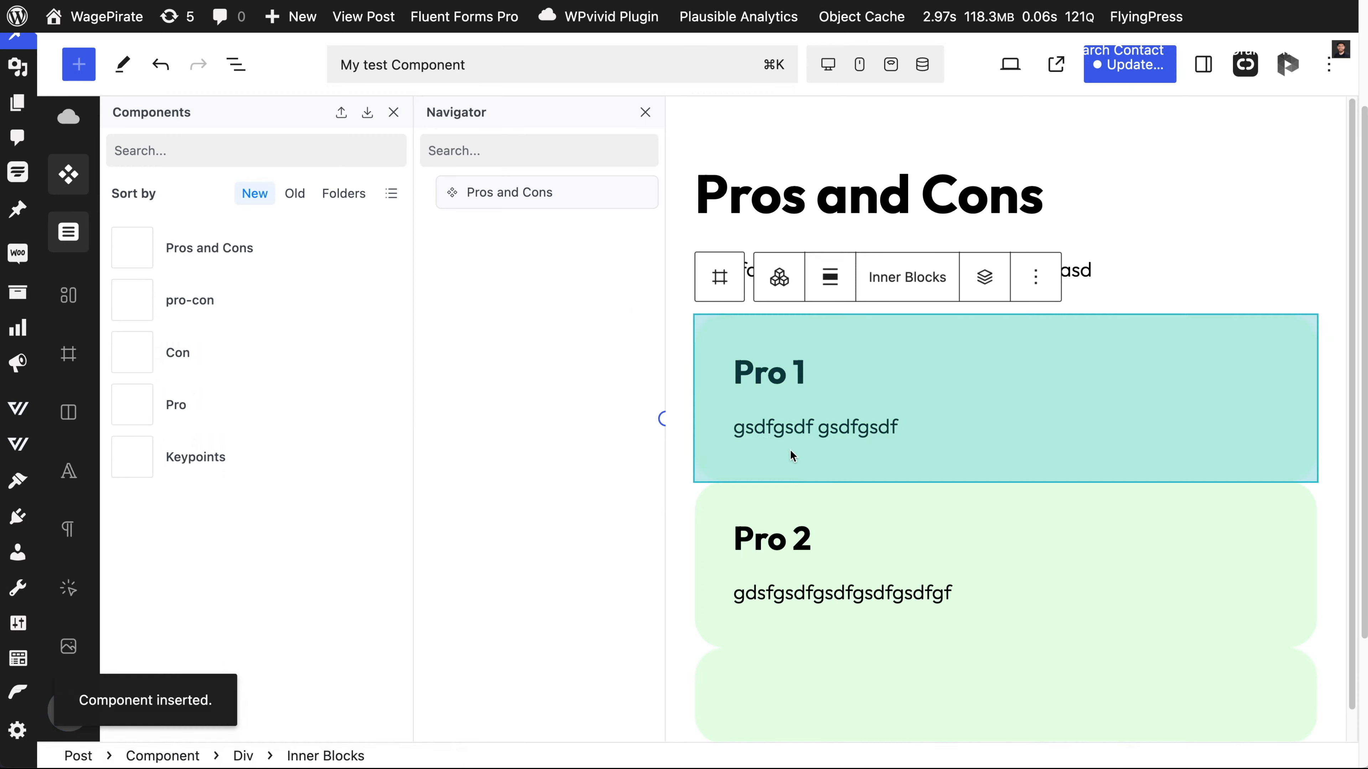
# Step: Give the third card the heading "Con 1" and the text "fasdfsdfasd"
pyautogui.click(520, 653)
pyautogui.click(520, 653)
pyautogui.scroll(-2, 520, 663)
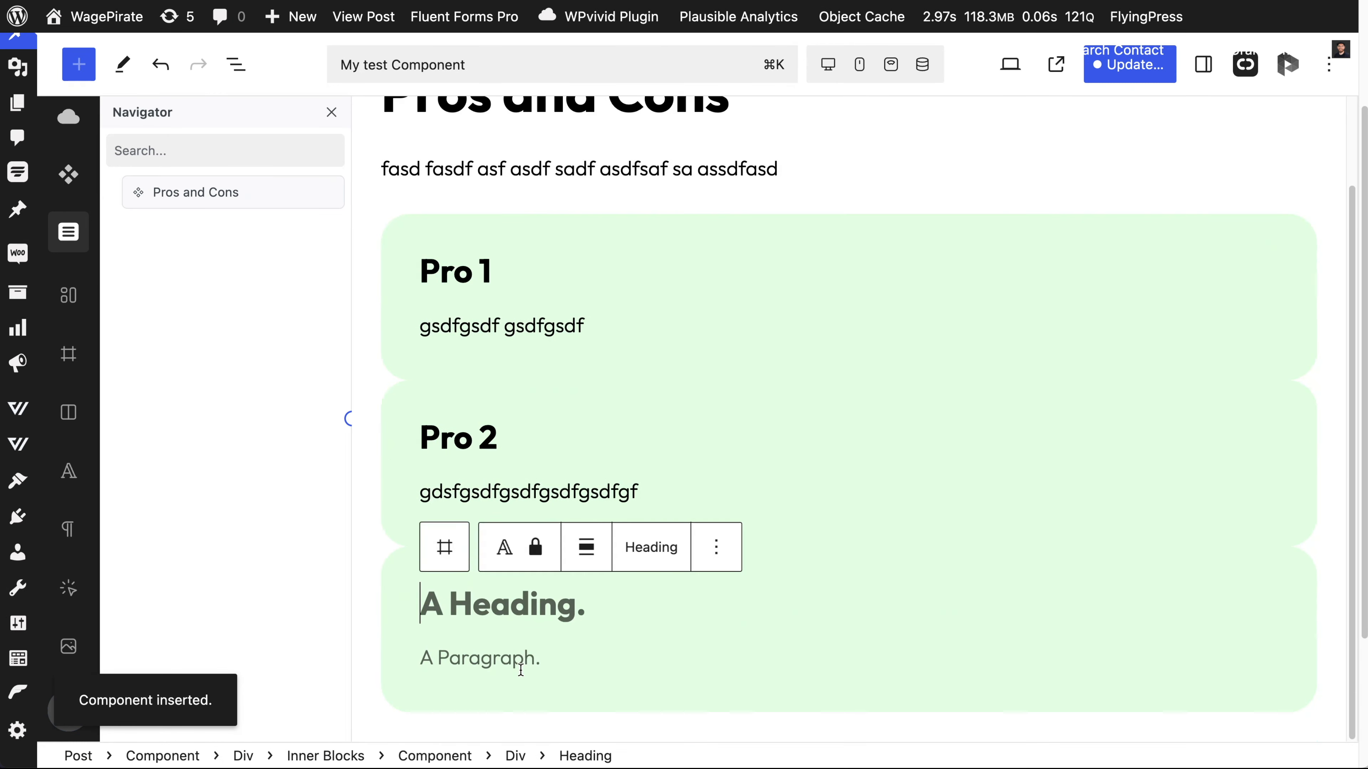
pyautogui.write('Con 1')
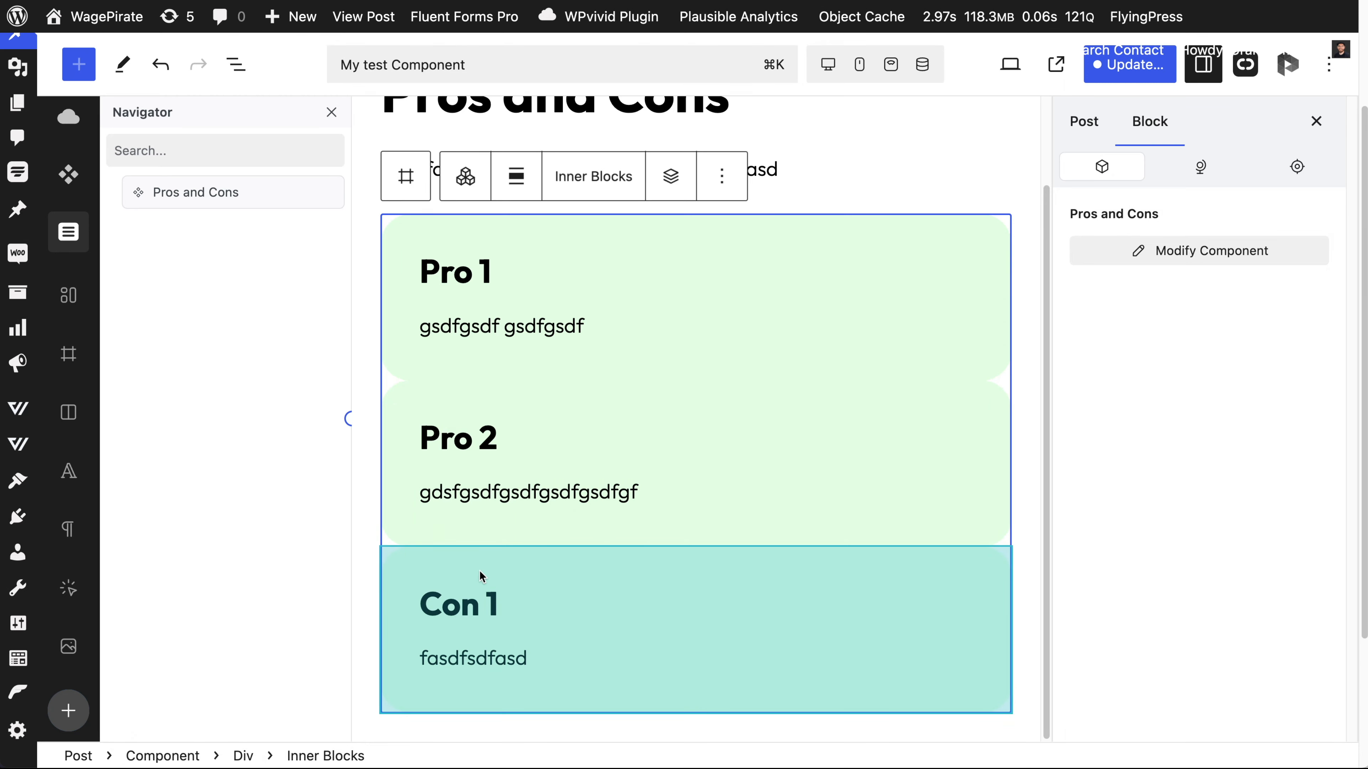
# Step: Set the style of the Con 1 card to Con and deselect it
pyautogui.click(480, 575)
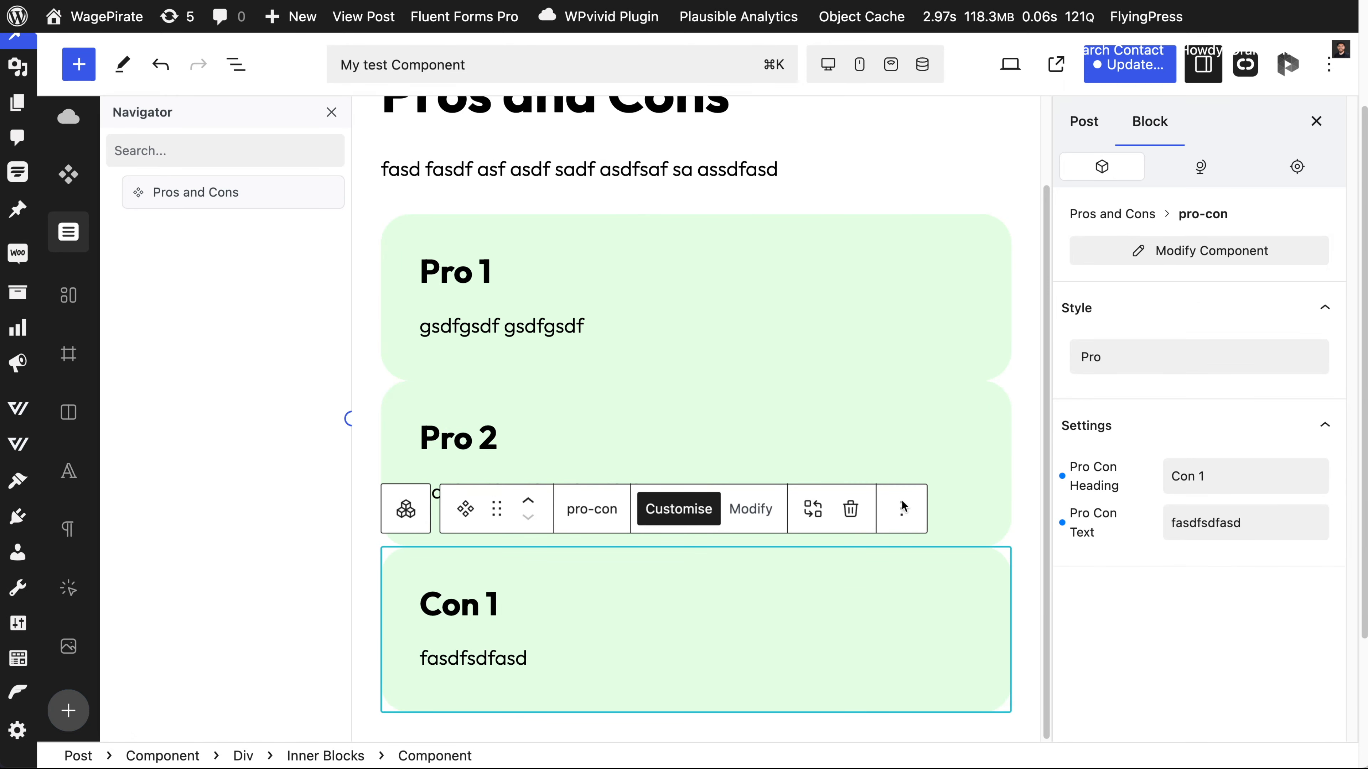
pyautogui.click(1107, 356)
pyautogui.click(1110, 434)
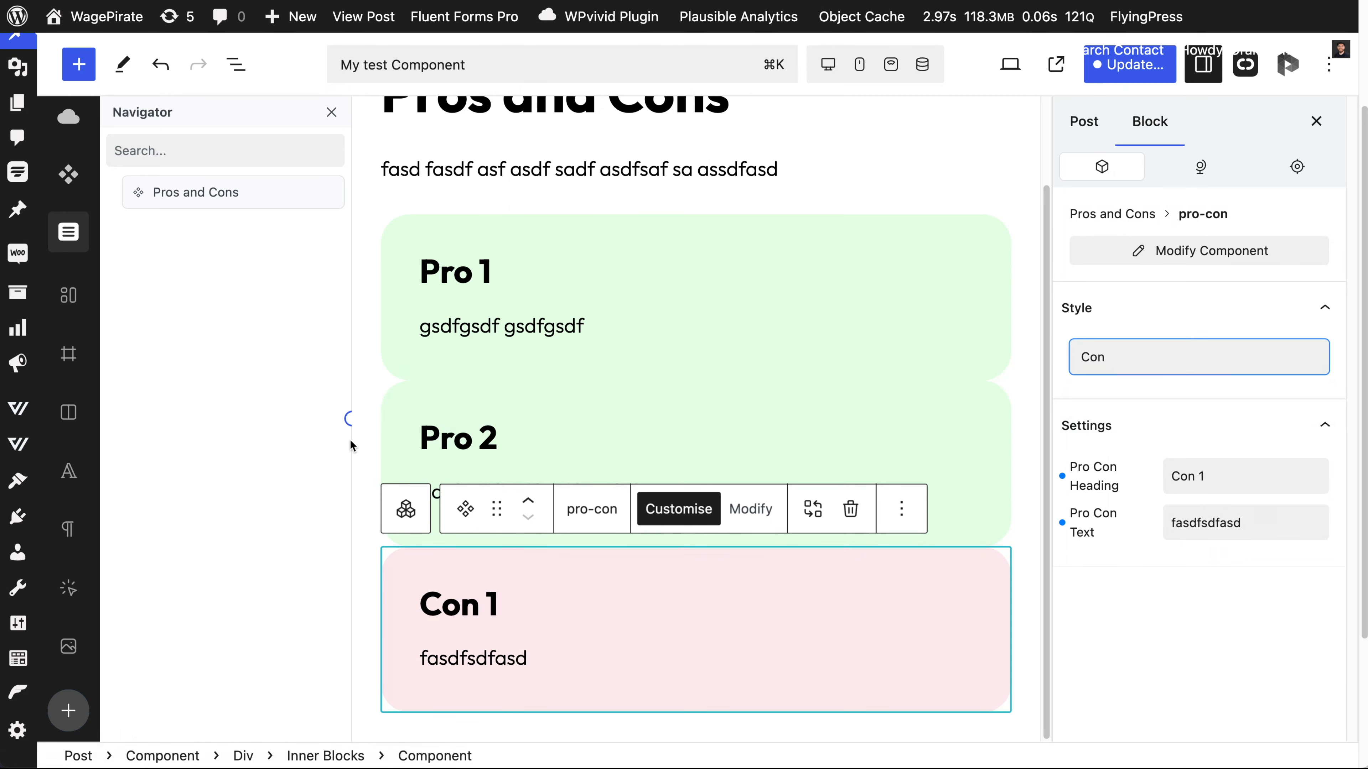
pyautogui.click(362, 440)
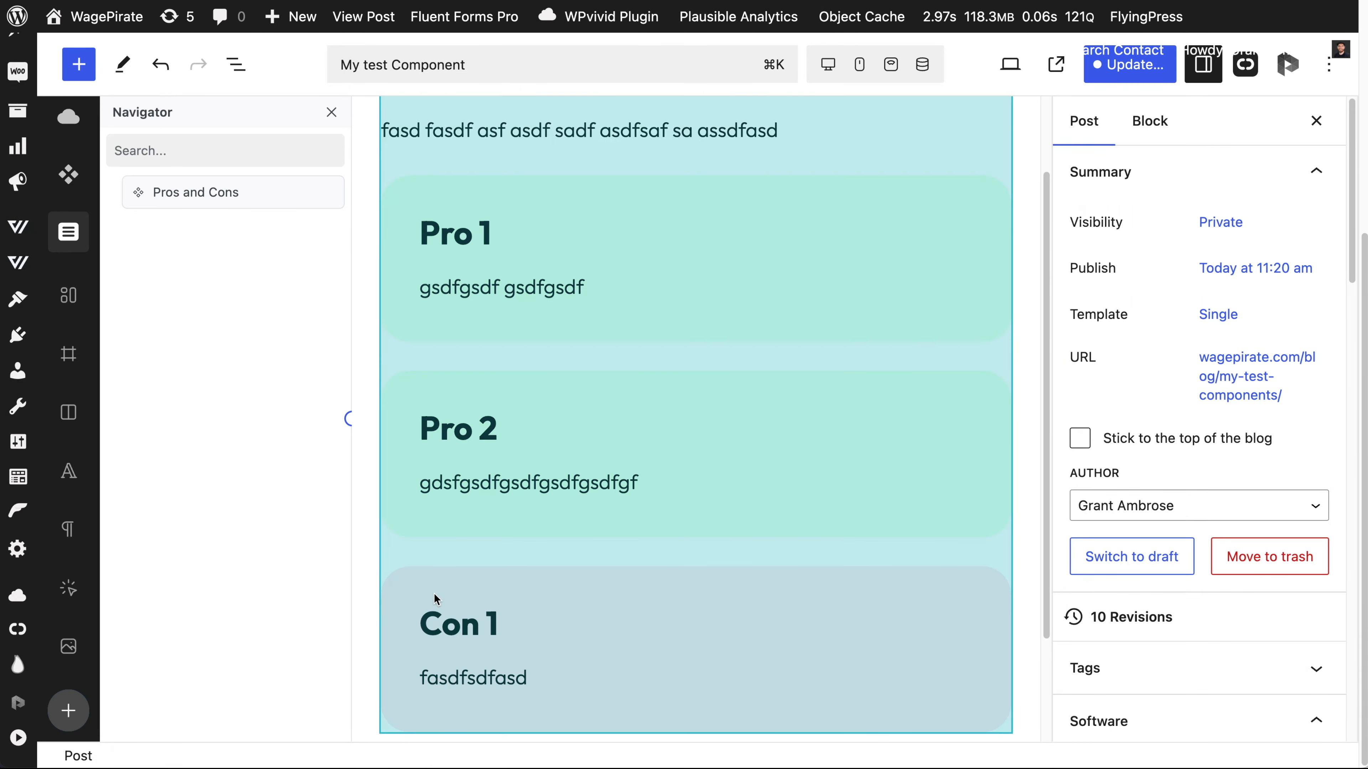
# Step: Duplicate the Con 1 card within the Inner Blocks area
pyautogui.click(528, 599)
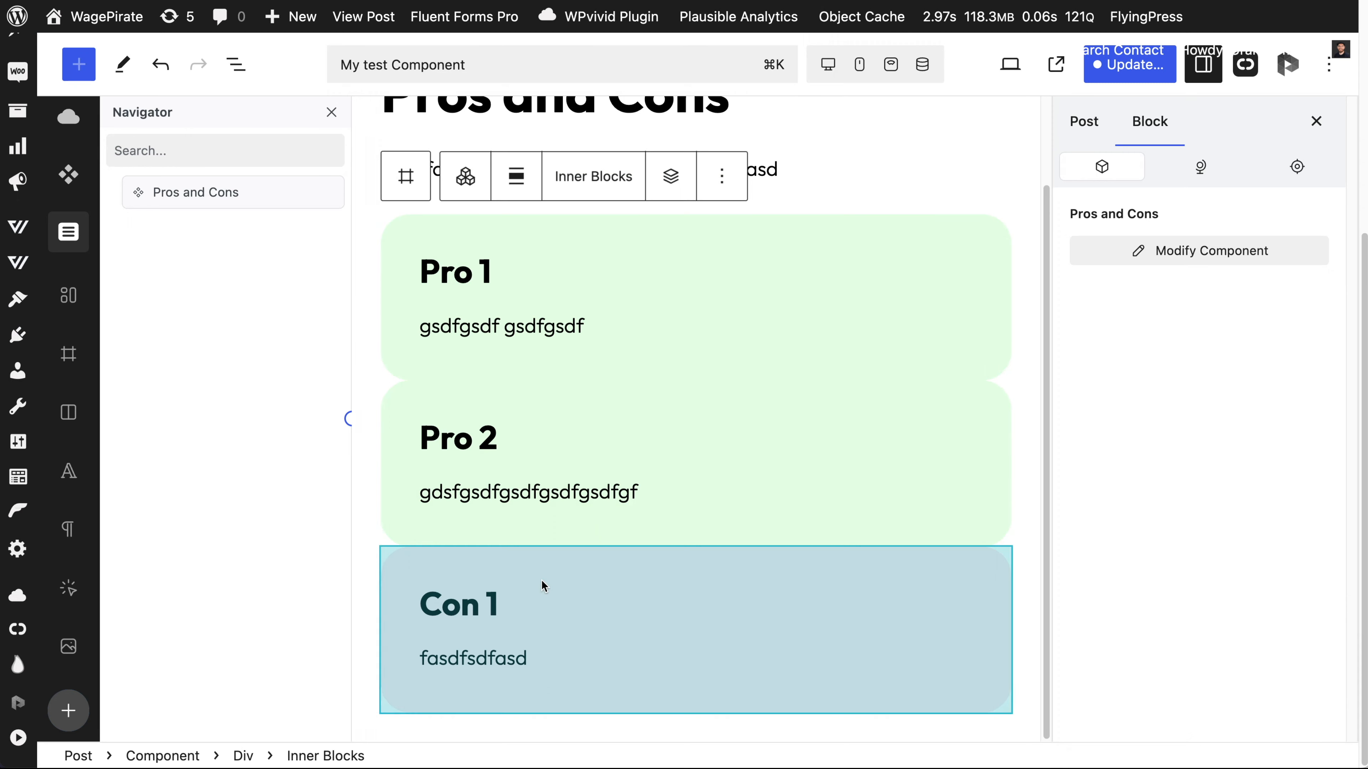
pyautogui.click(541, 580)
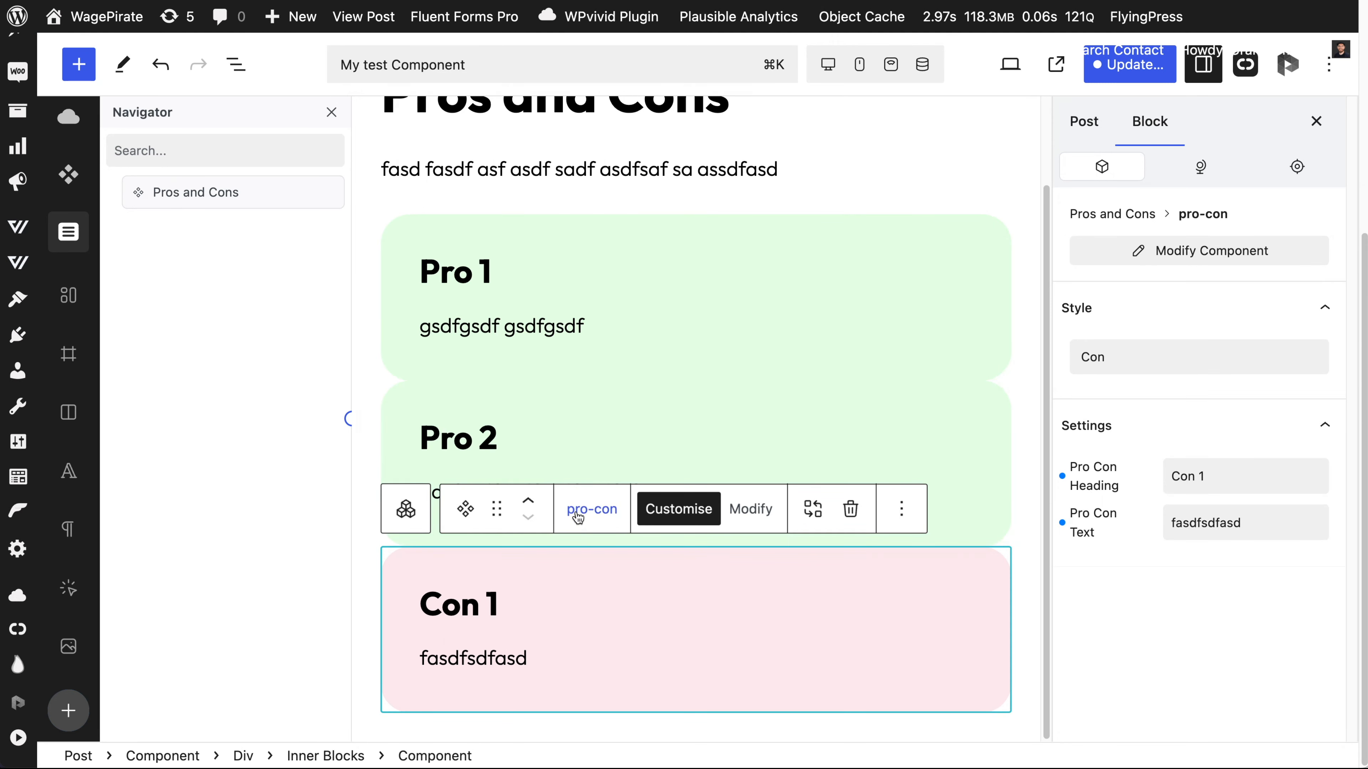
pyautogui.click(902, 509)
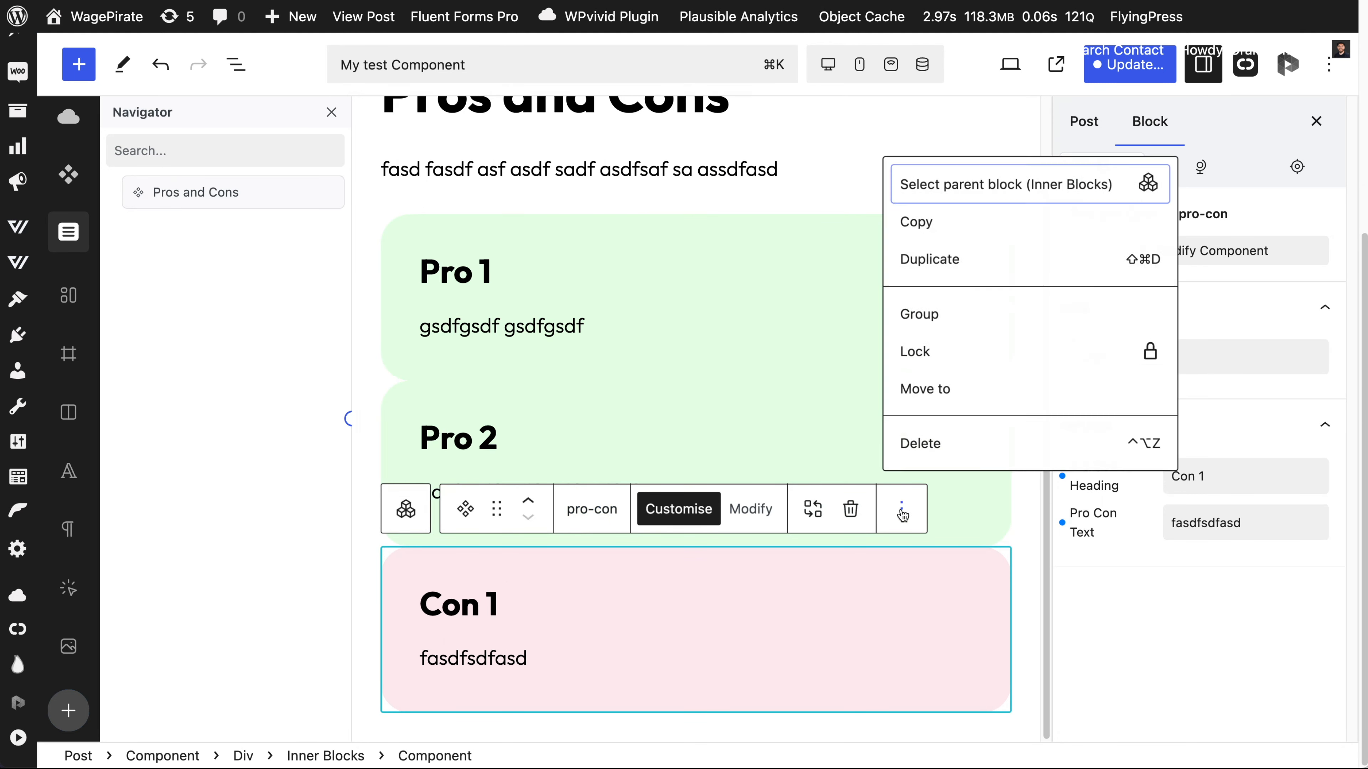
pyautogui.click(957, 266)
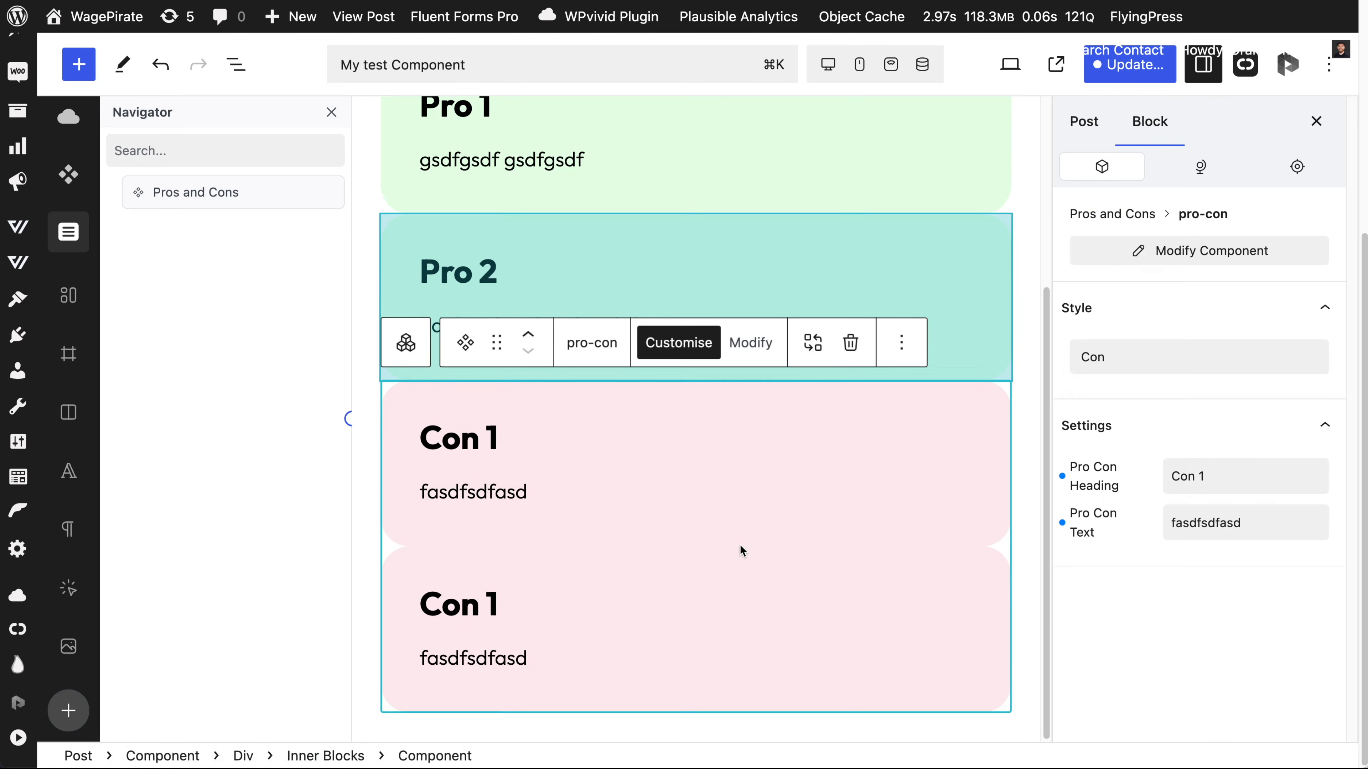
pyautogui.click(358, 569)
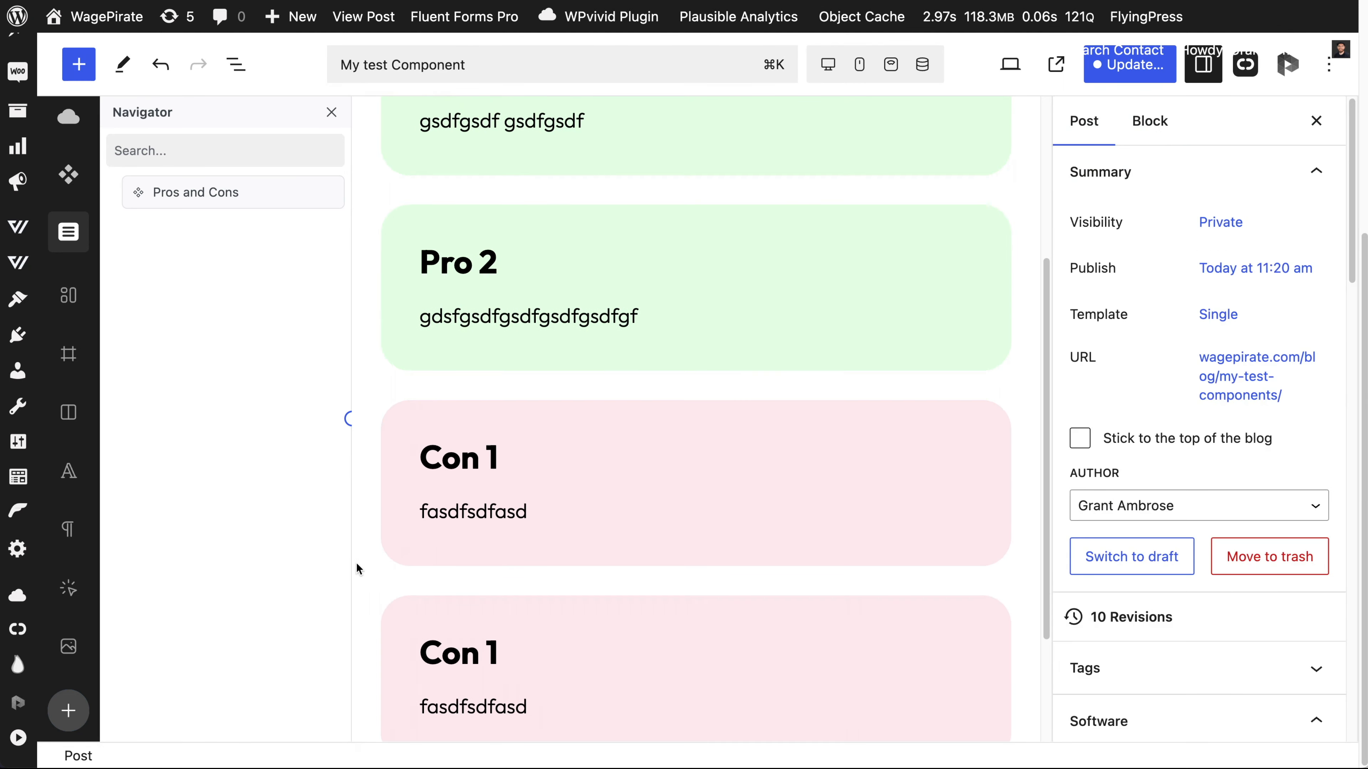
pyautogui.scroll(-1, 440, 491)
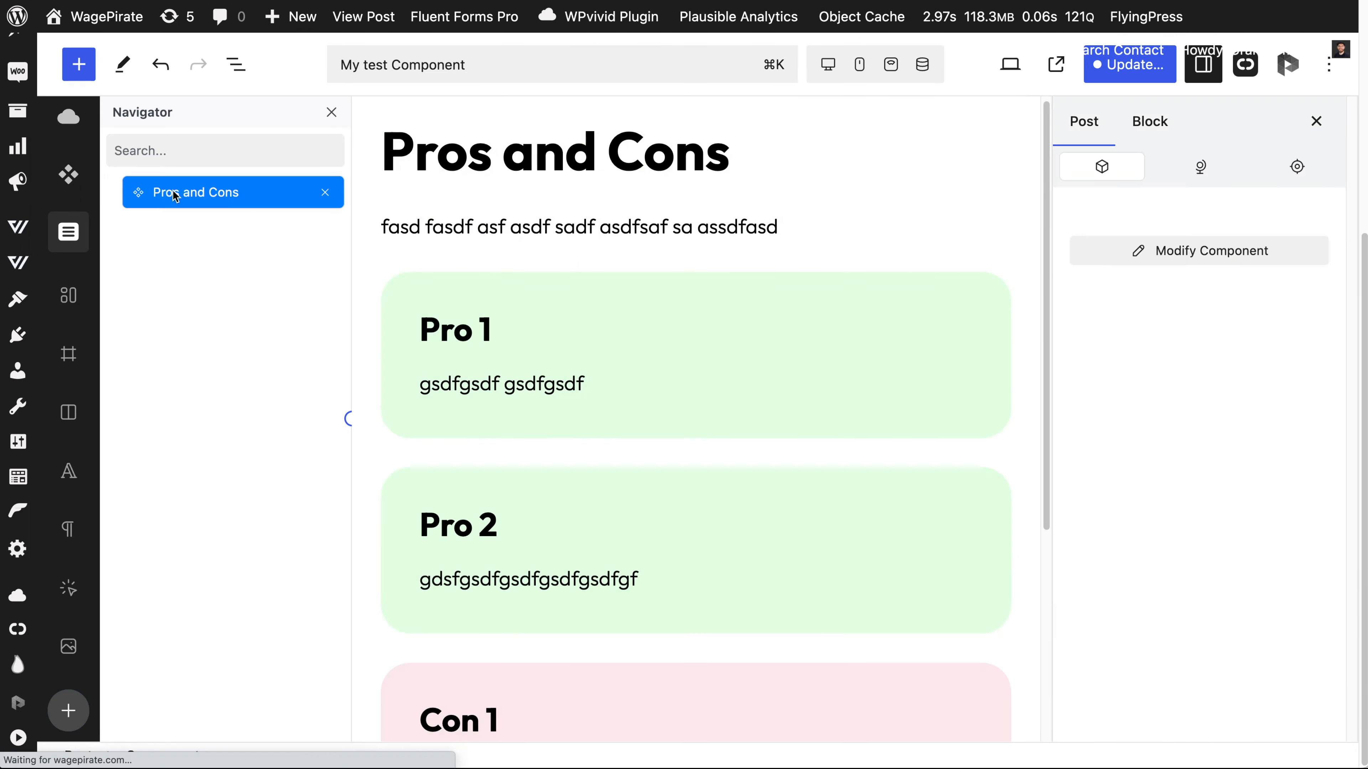
# Step: Insert a second Pros and Cons component and move it above the existing instance
pyautogui.click(198, 193)
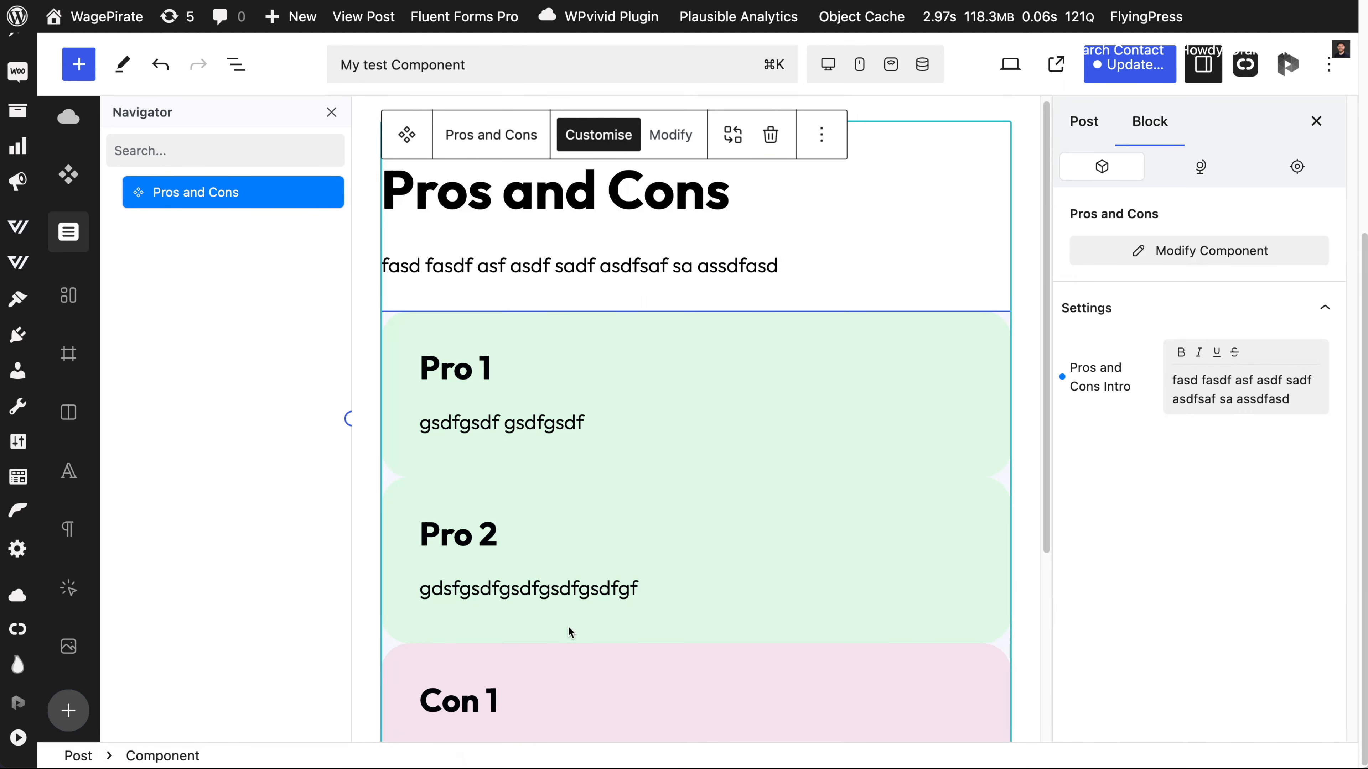
pyautogui.click(68, 174)
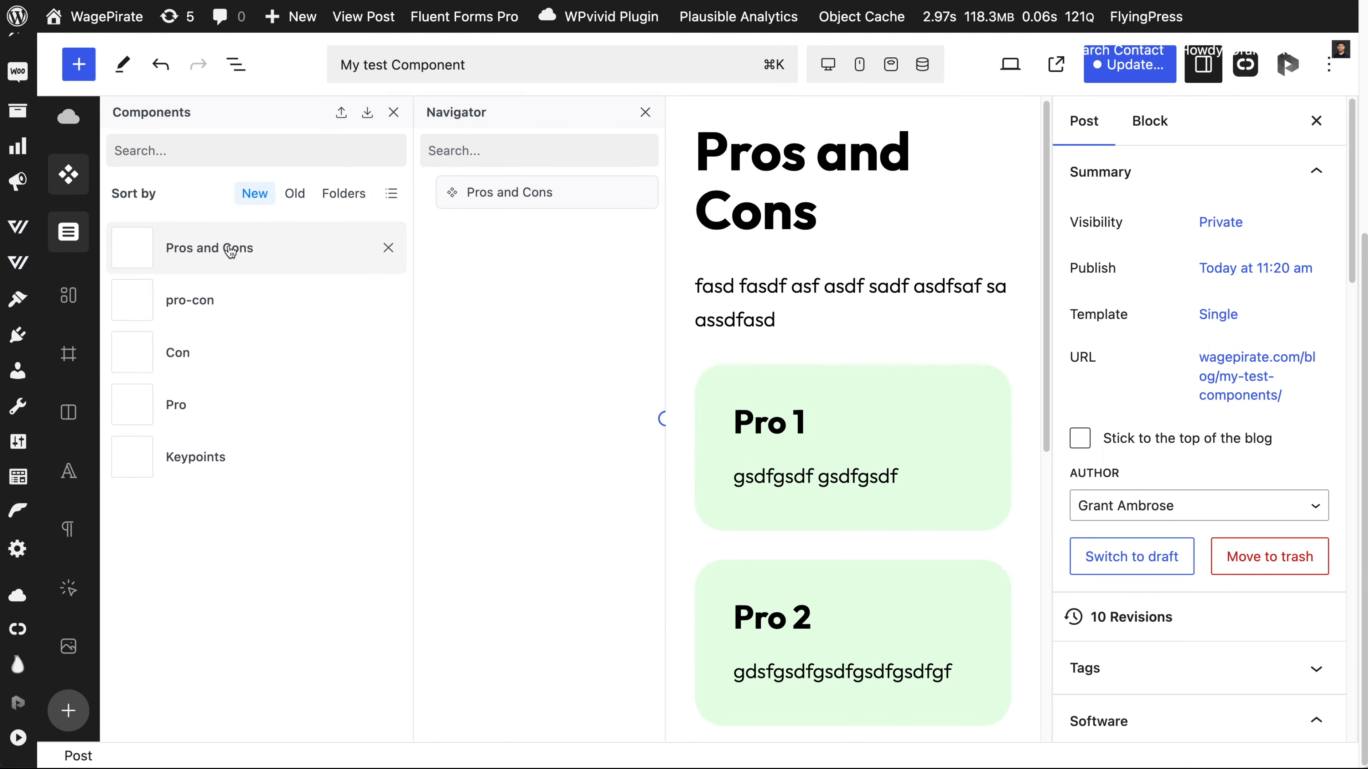
pyautogui.click(303, 252)
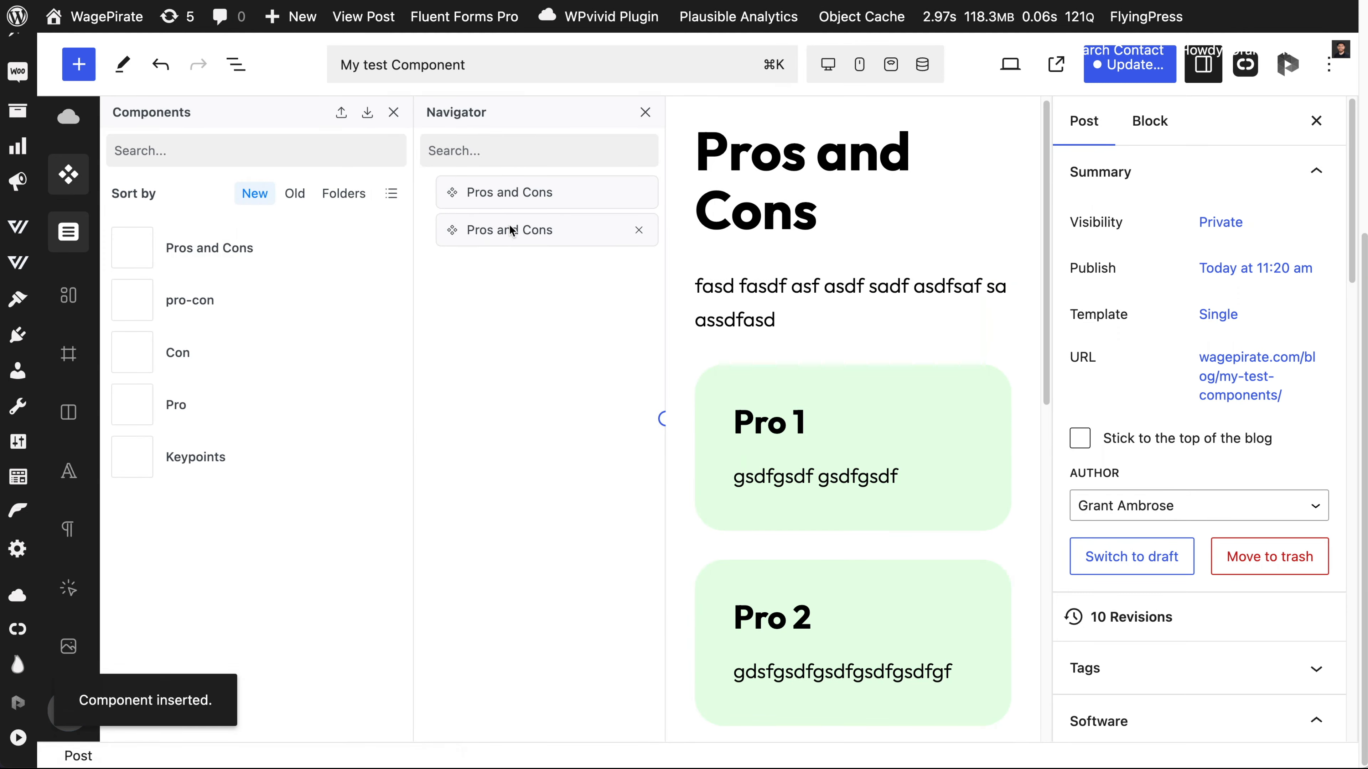
pyautogui.moveTo(512, 231); pyautogui.dragTo(510, 198)
pyautogui.click(394, 112)
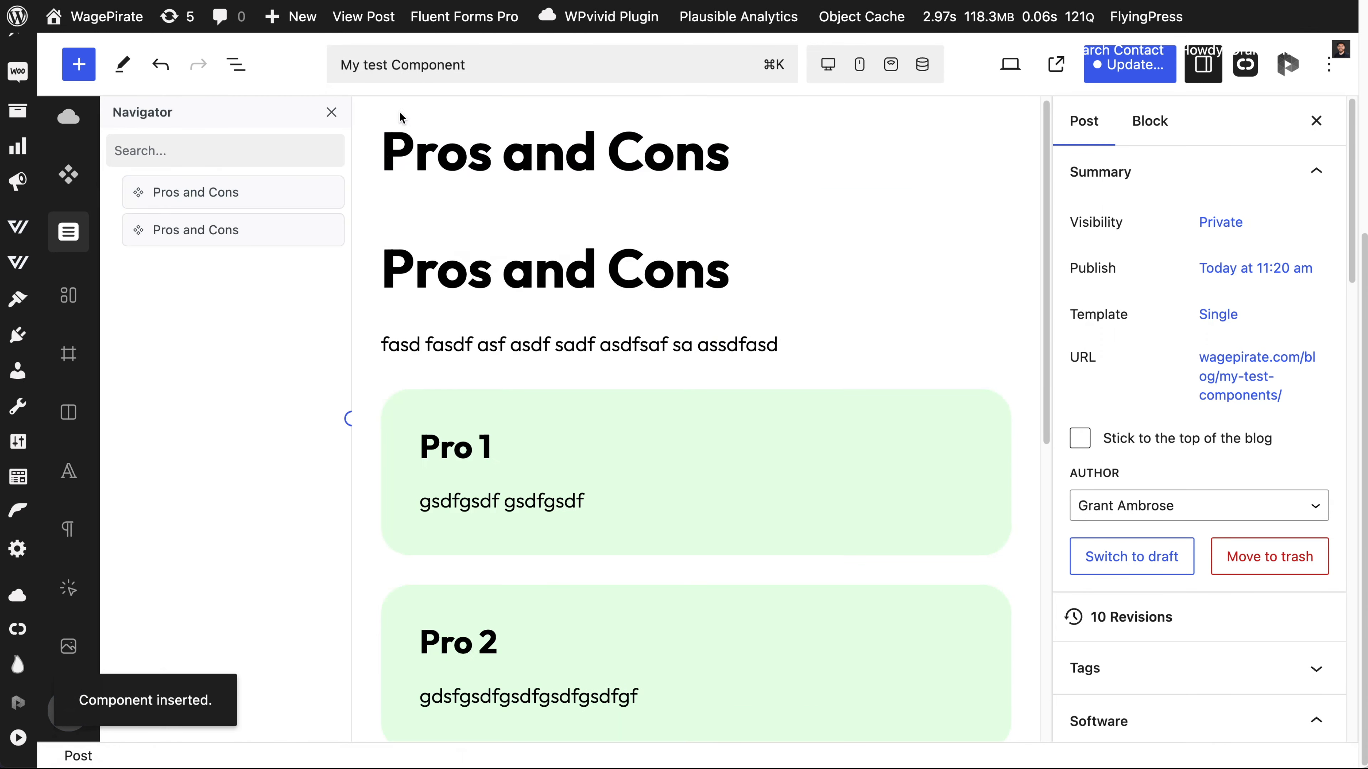
# Step: Compare the inner block structure of the two Pros and Cons instances in Modify mode
pyautogui.click(222, 194)
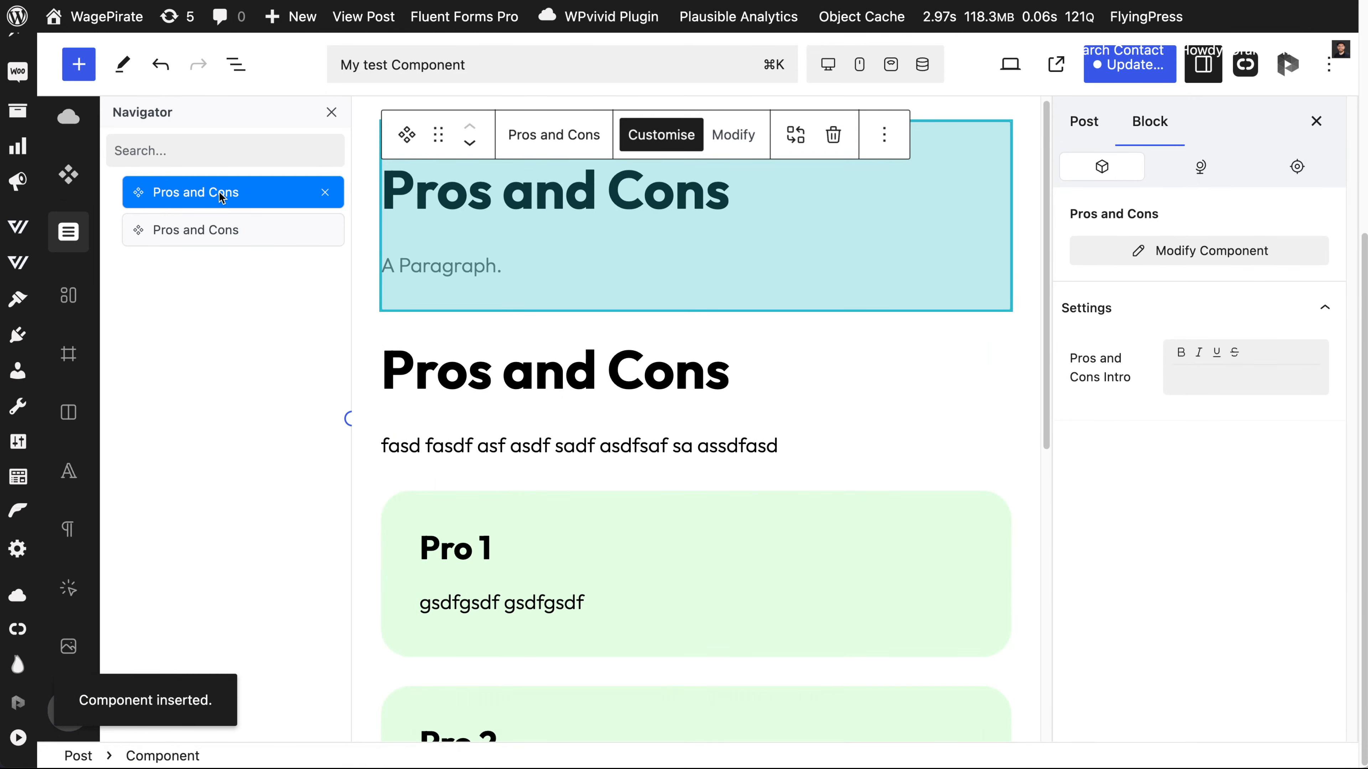
pyautogui.click(220, 231)
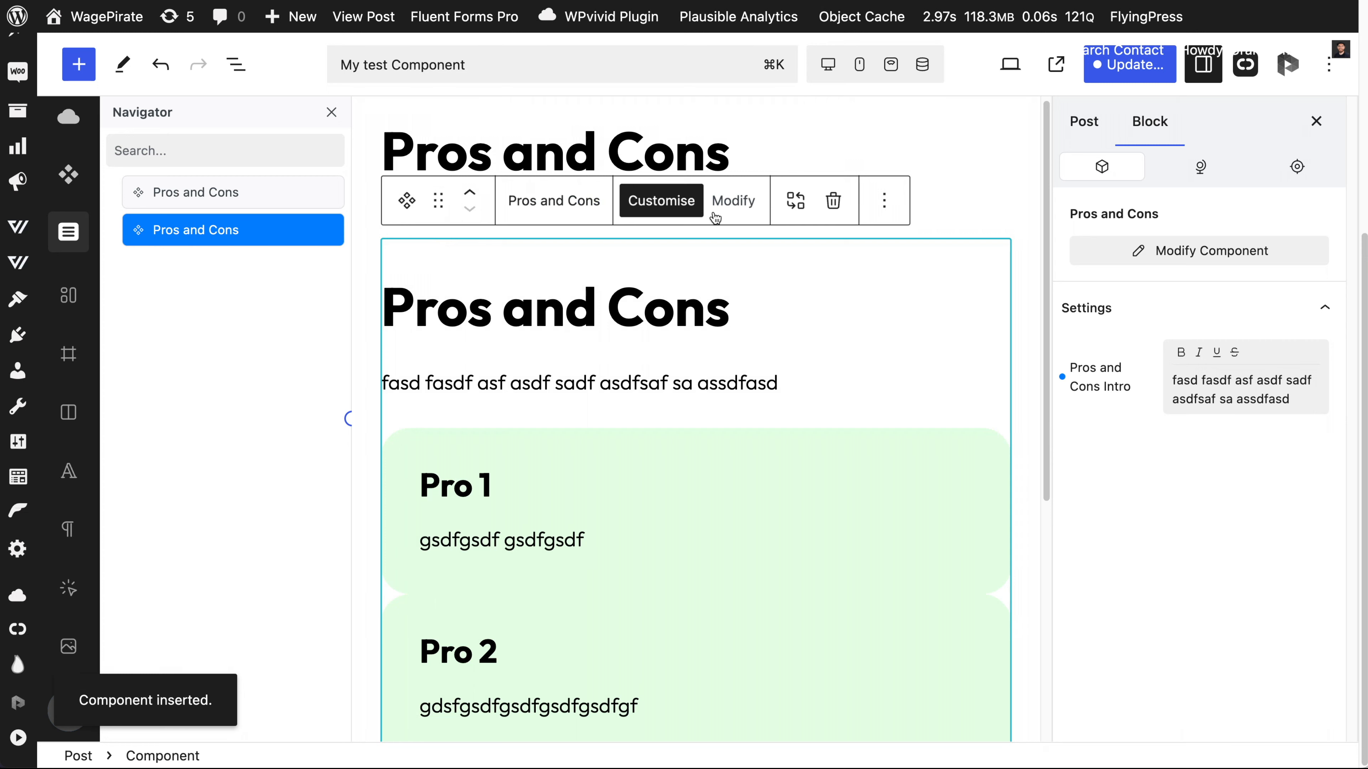
pyautogui.click(727, 202)
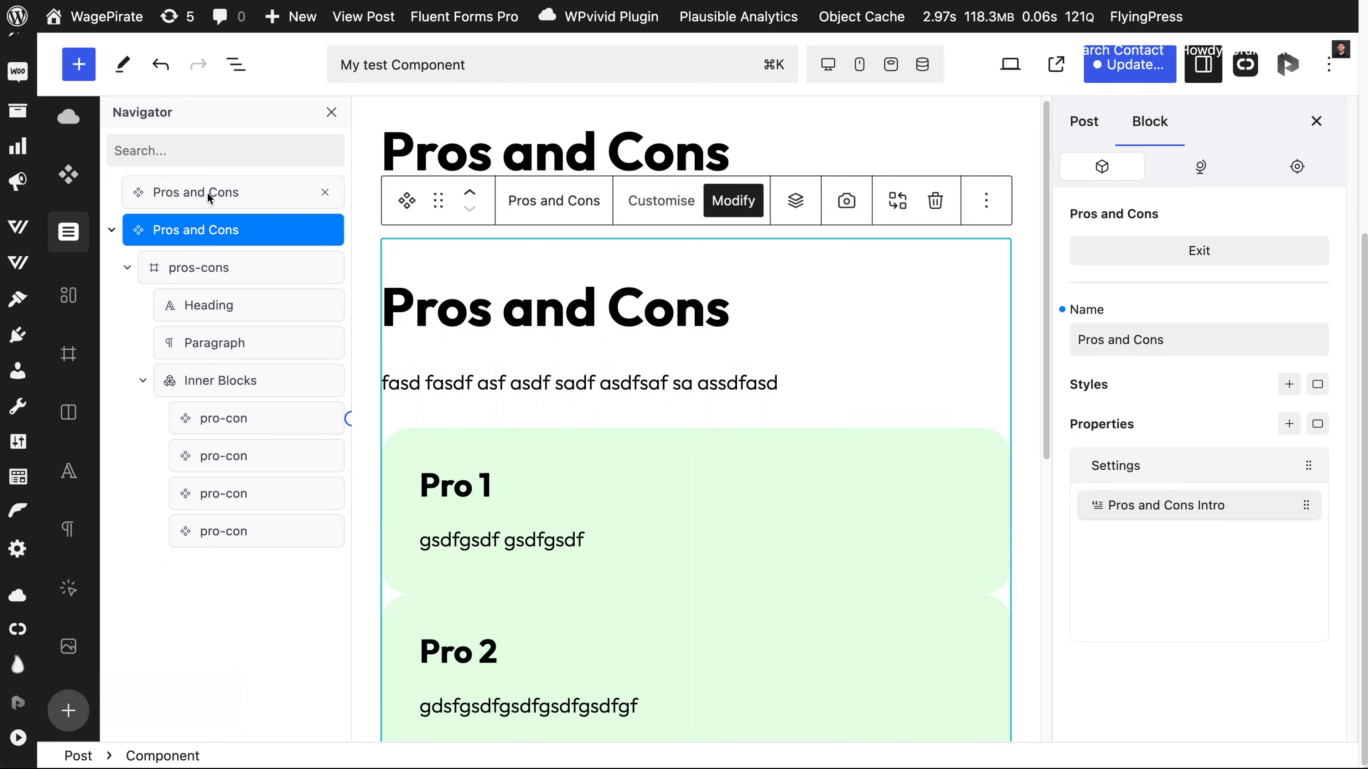
pyautogui.click(207, 192)
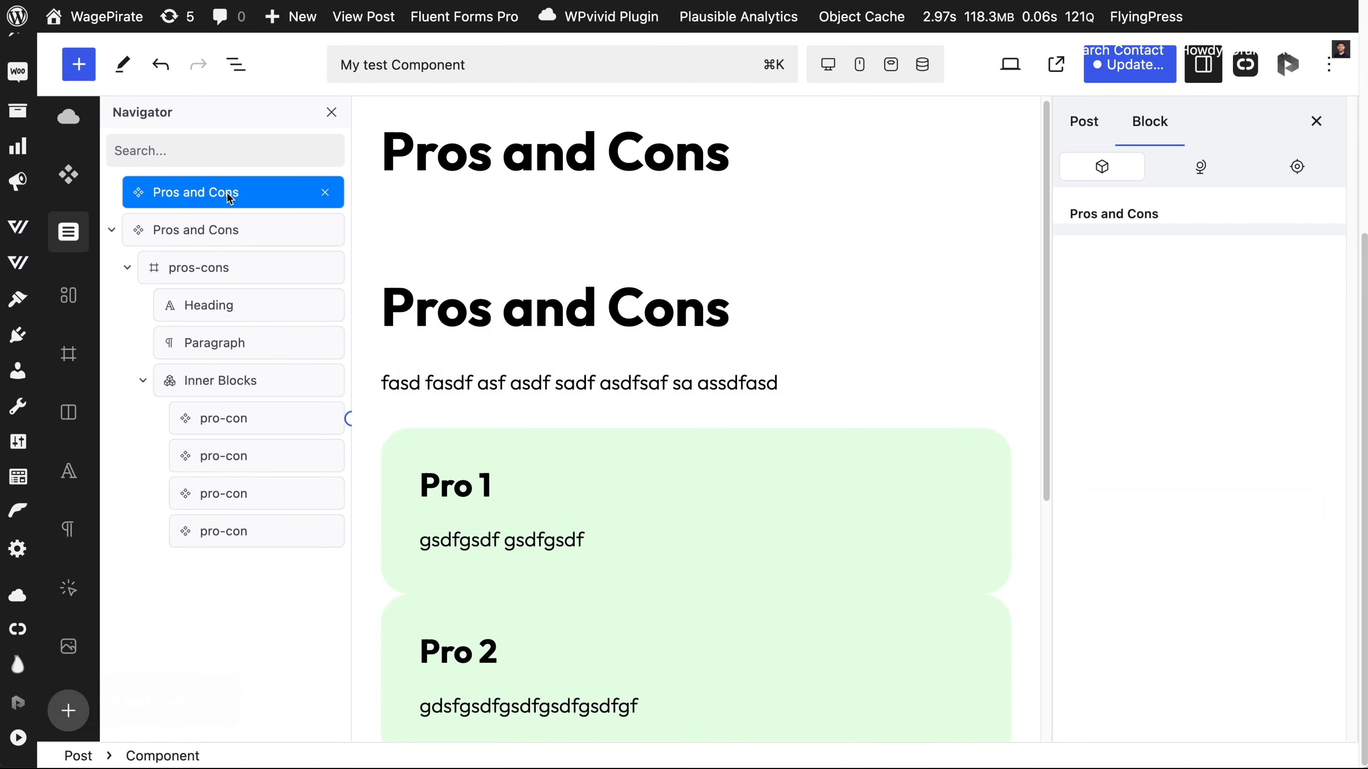
pyautogui.click(112, 230)
pyautogui.click(243, 196)
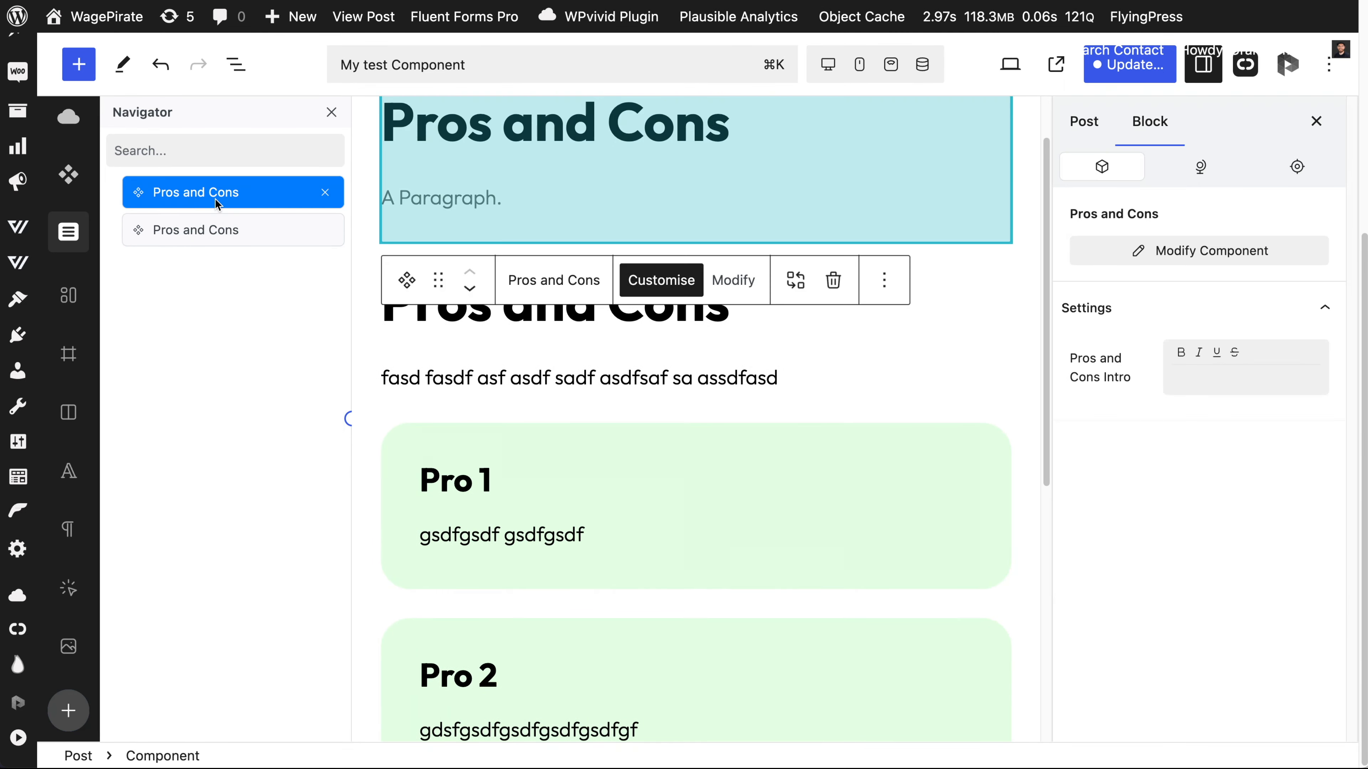
pyautogui.click(733, 280)
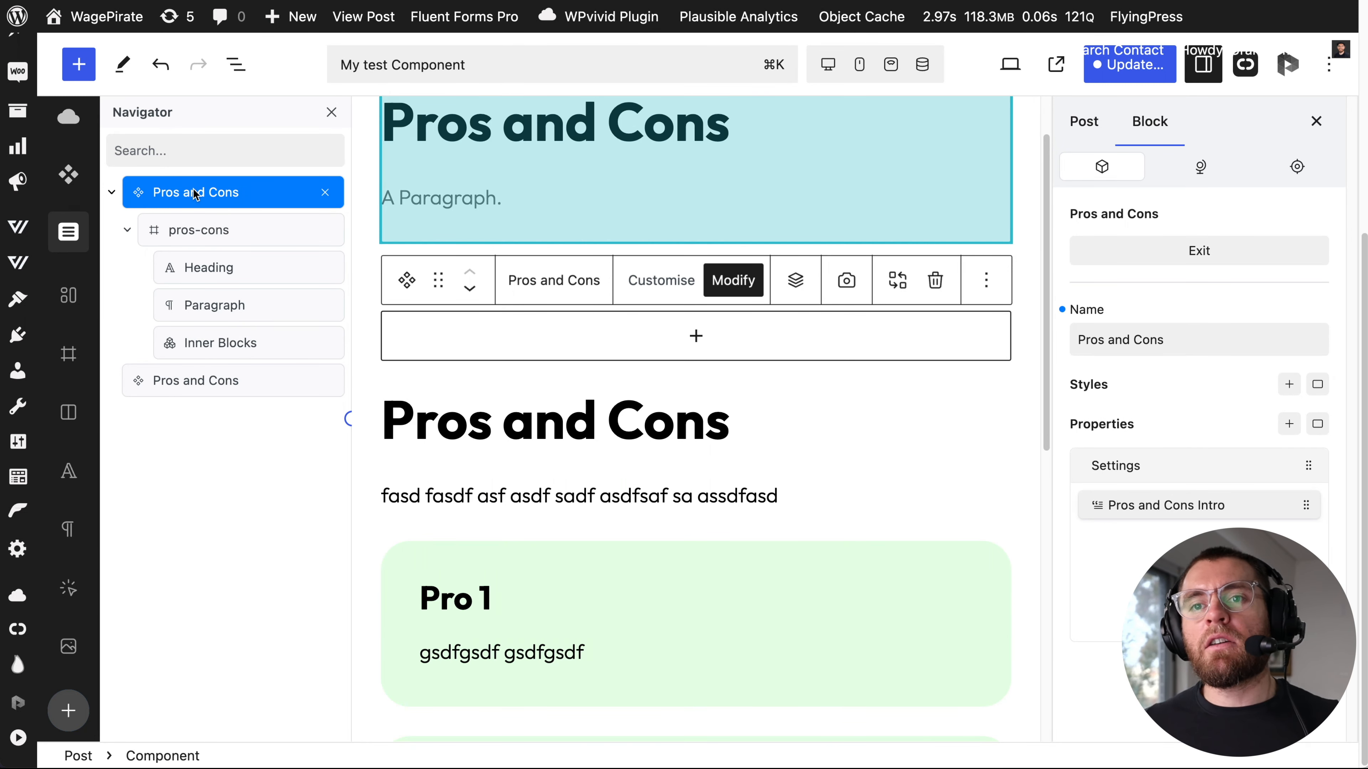
# Step: Leave component editing and review the pro and con cards in the filled-in Pros and Cons instance
pyautogui.click(112, 194)
pyautogui.click(188, 345)
pyautogui.click(199, 228)
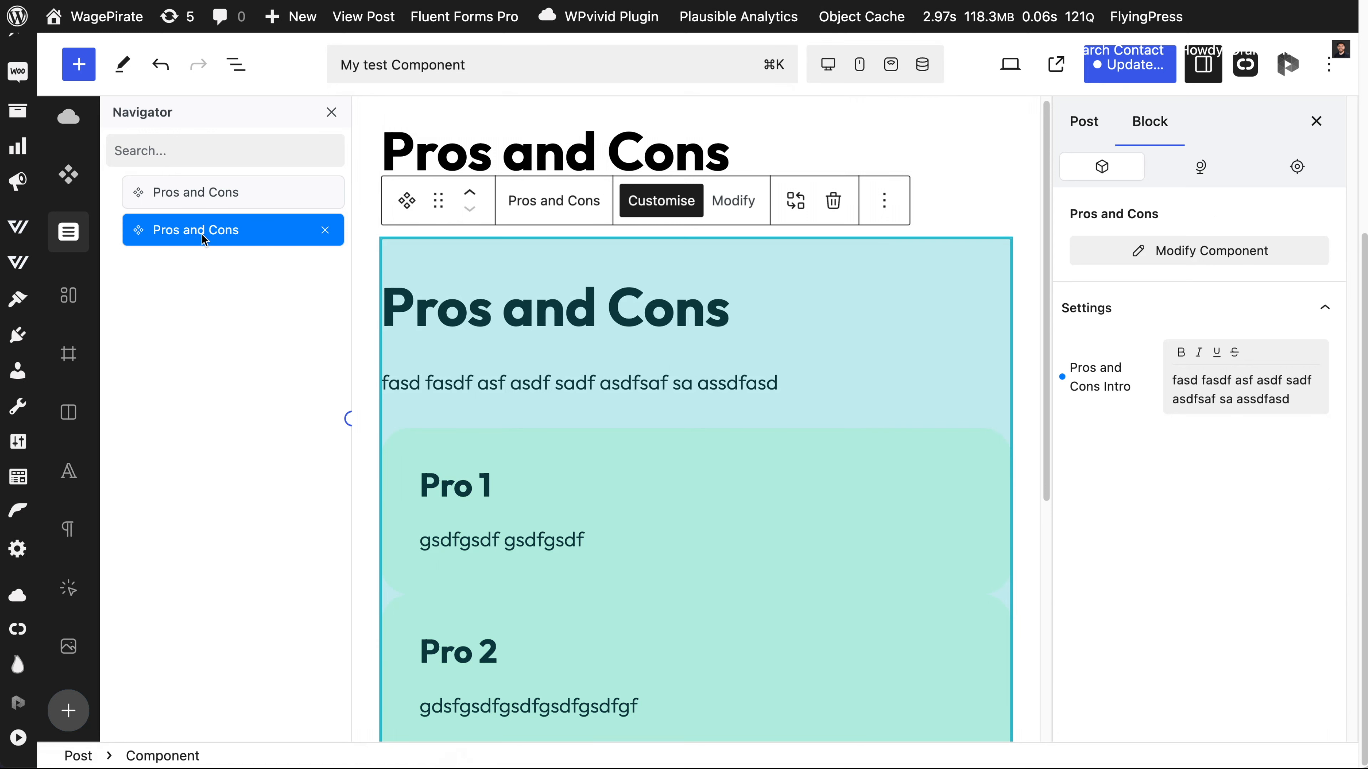
pyautogui.scroll(-1, 528, 438)
pyautogui.scroll(-2, 520, 441)
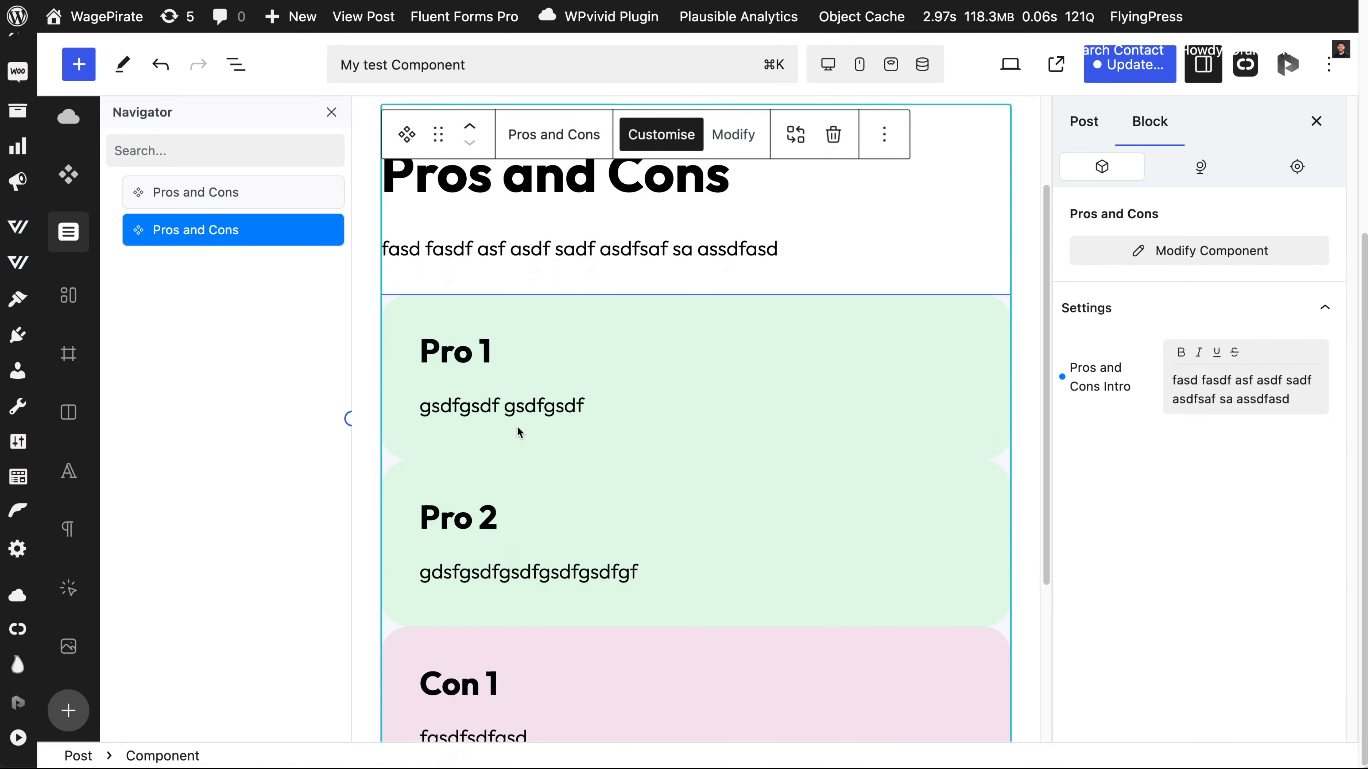
pyautogui.scroll(-5, 613, 495)
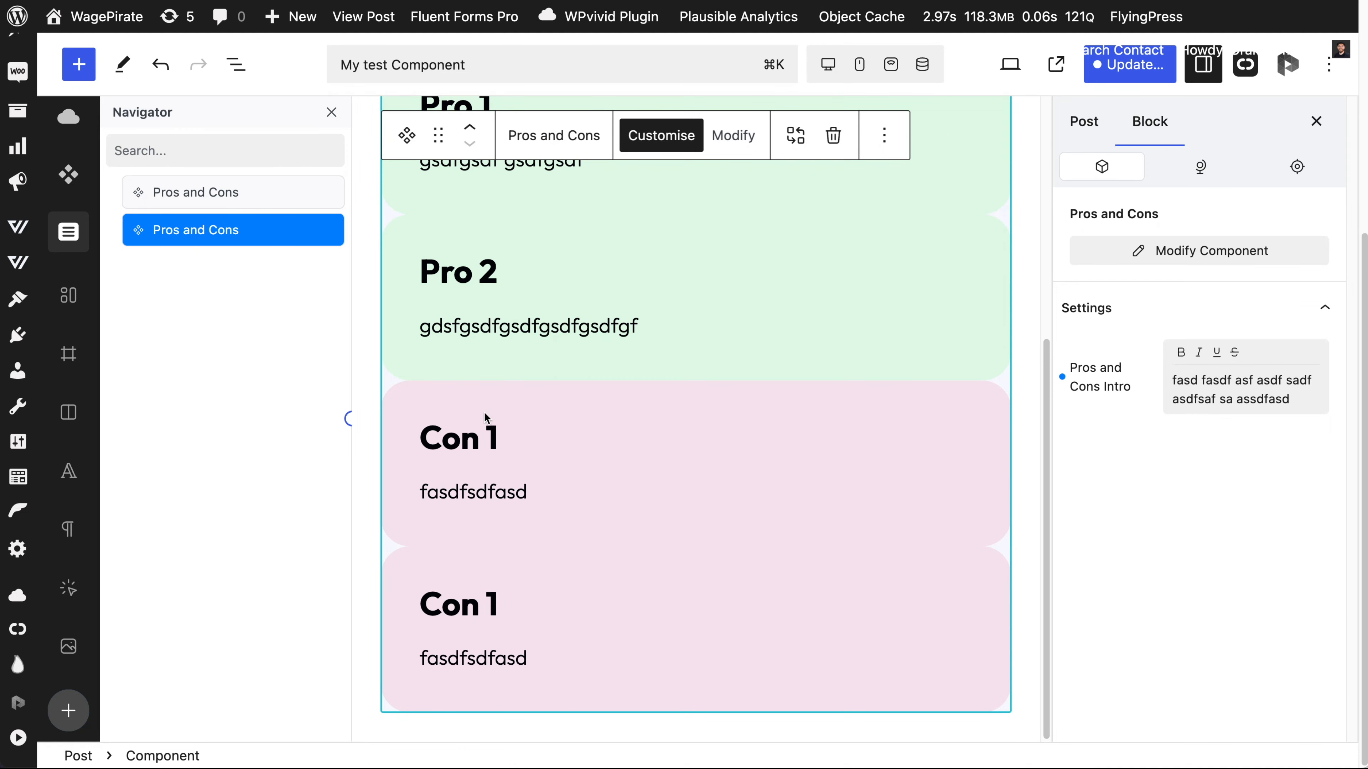
# Step: Delete the unfilled first Pros and Cons instance, keeping only the filled-in one in the post
pyautogui.click(483, 441)
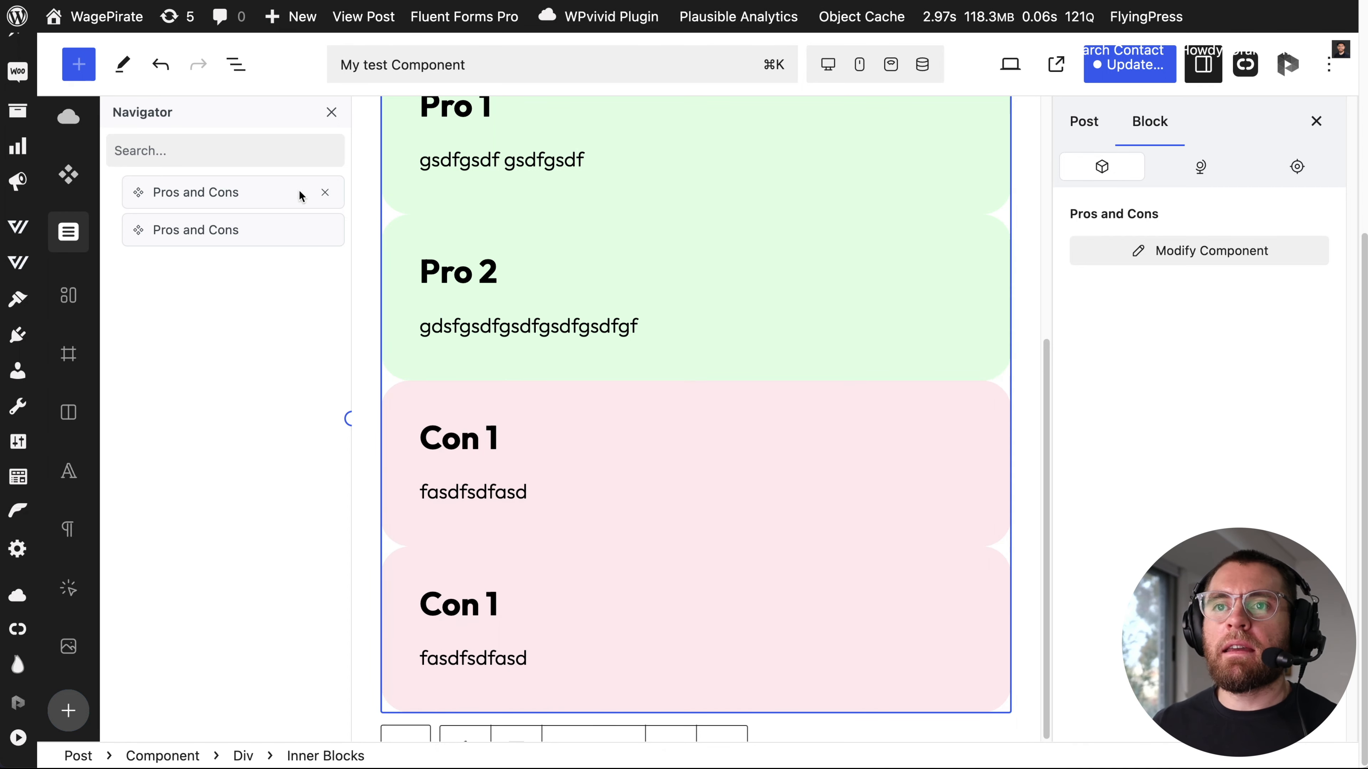
pyautogui.click(326, 192)
pyautogui.click(245, 200)
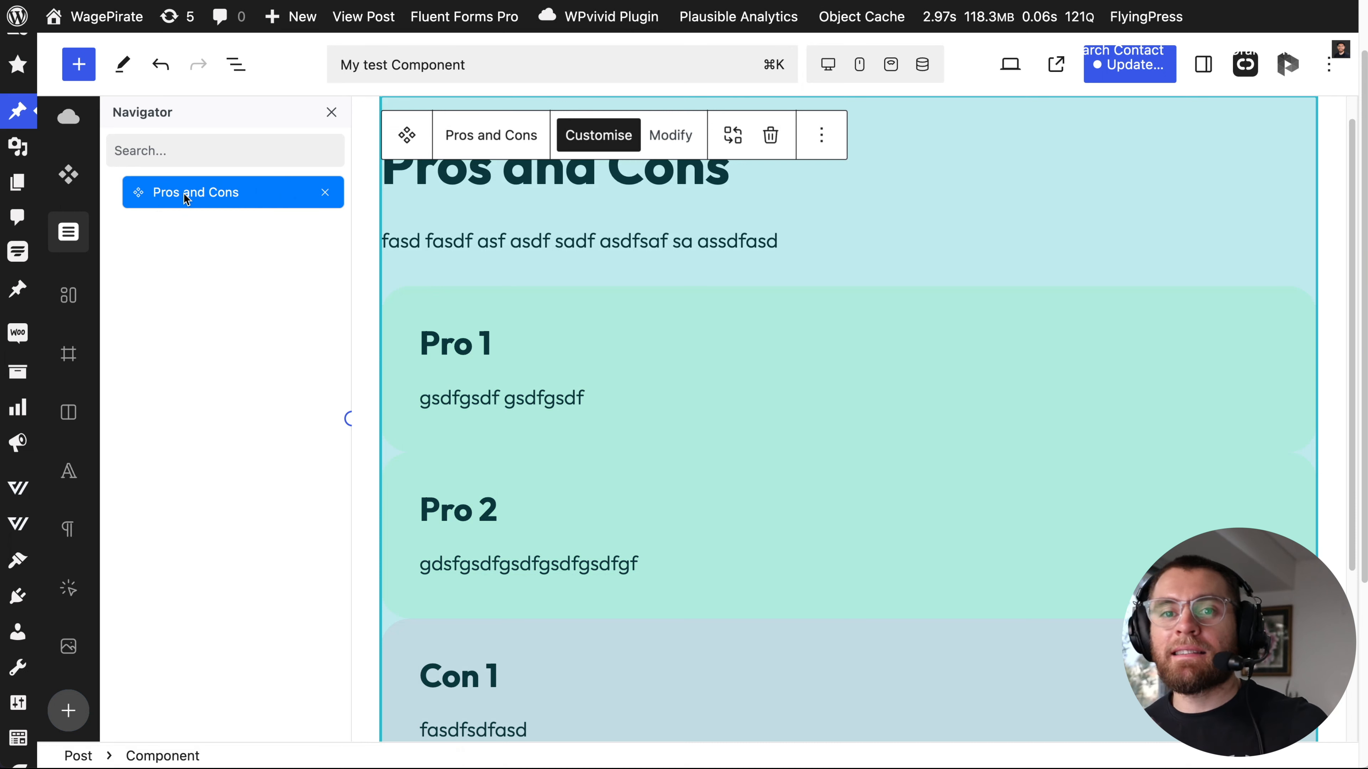
pyautogui.click(241, 372)
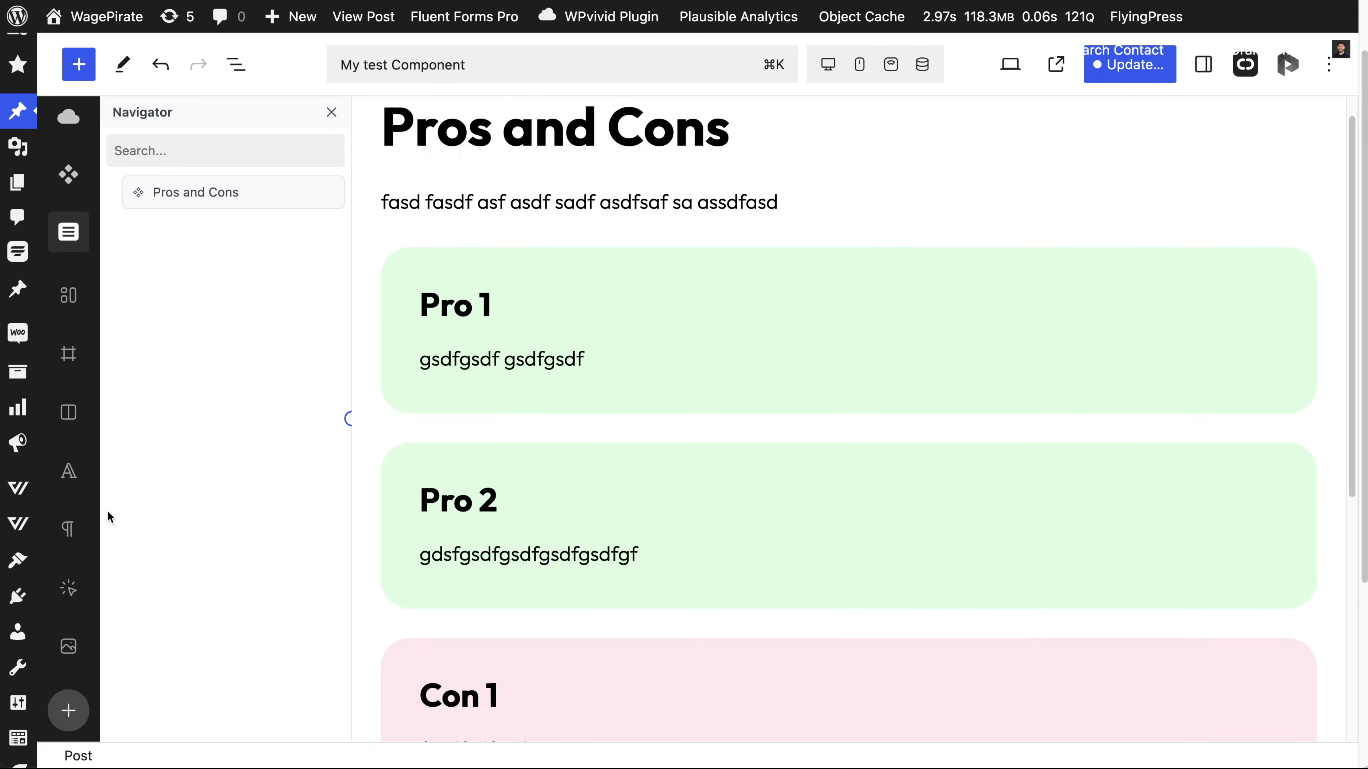
# Step: Create a new non-synced pattern from the site's pattern management and title it "Pros and Cons"
pyautogui.moveTo(18, 564)
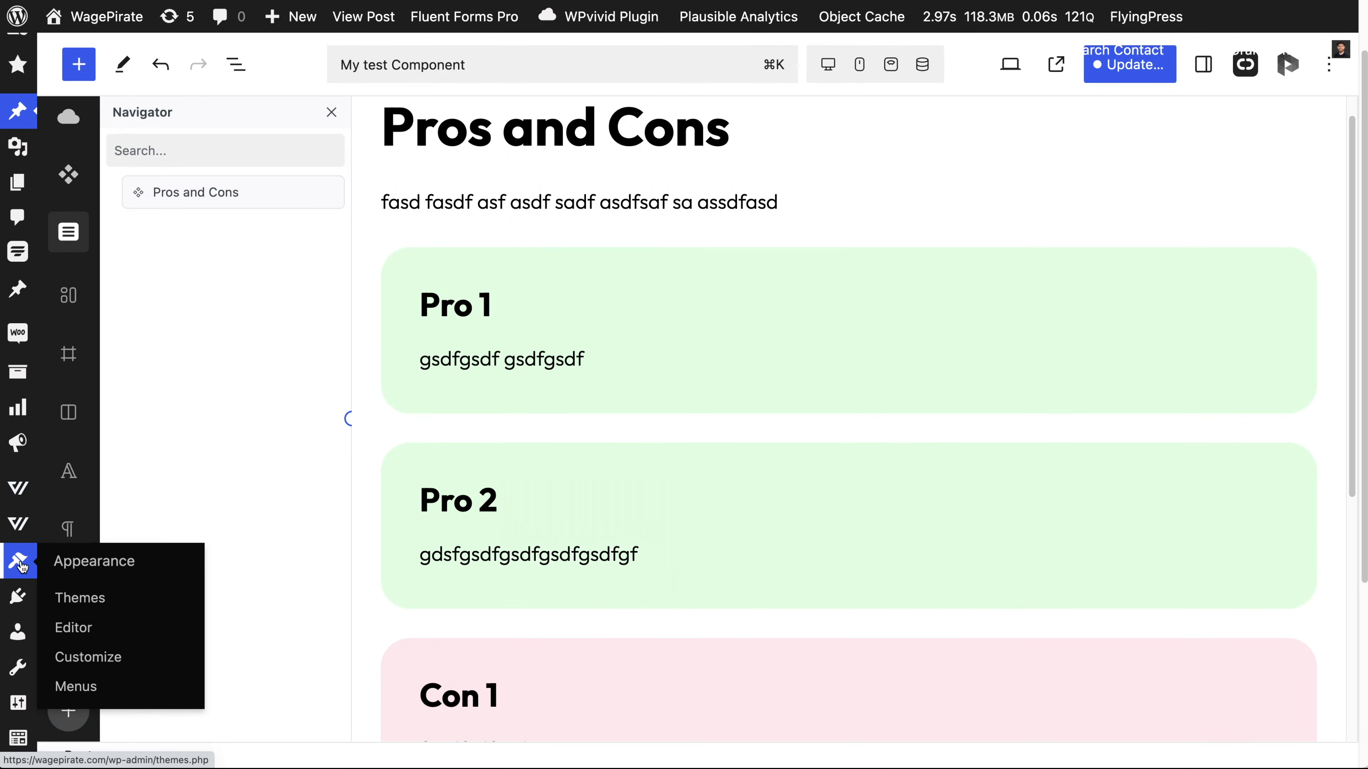
pyautogui.click(75, 628)
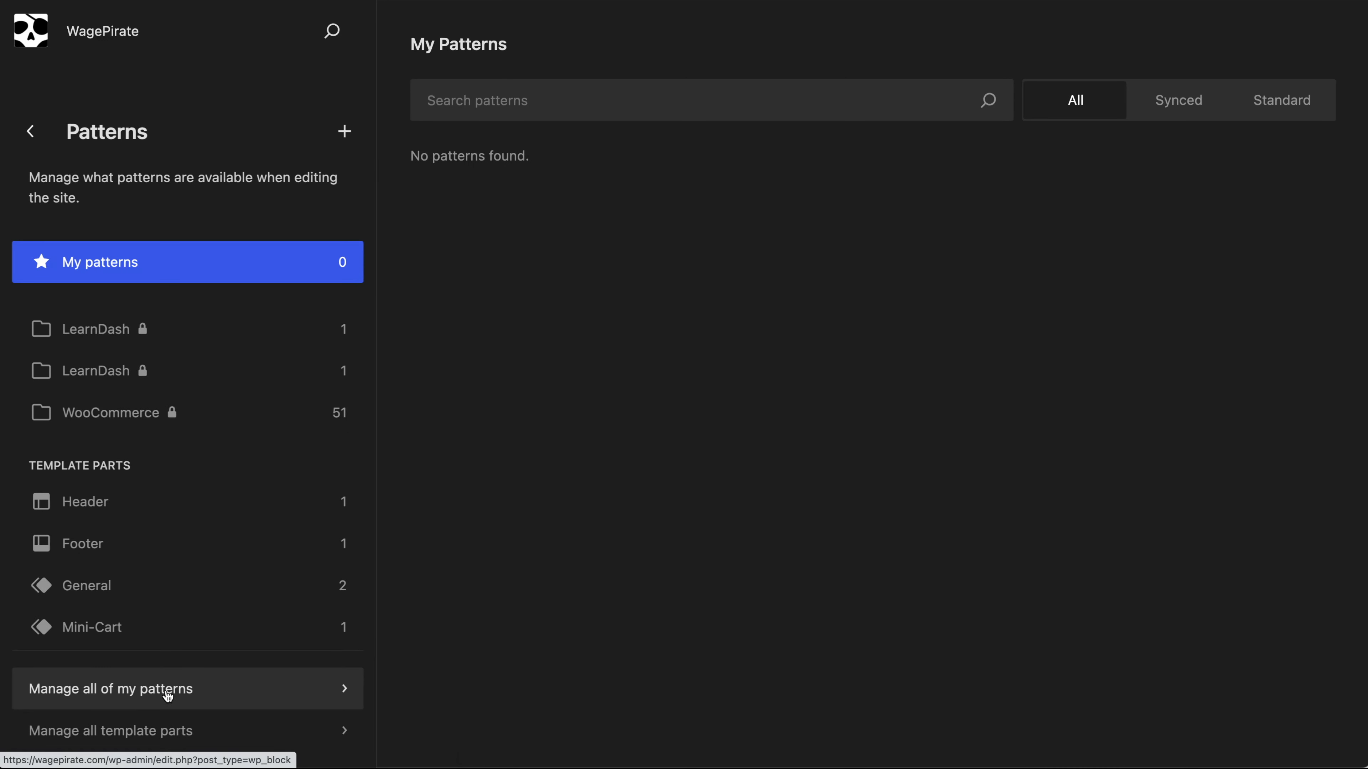
pyautogui.click(177, 696)
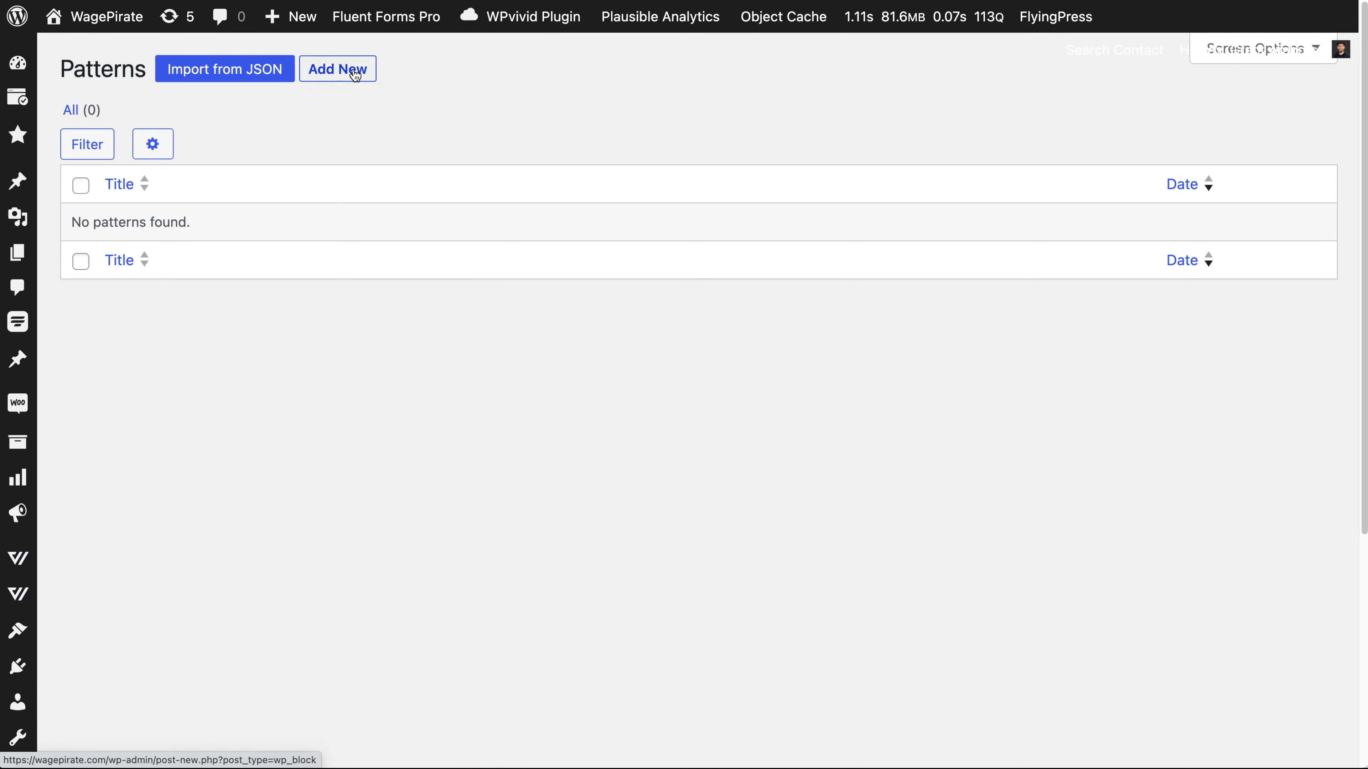
pyautogui.click(355, 74)
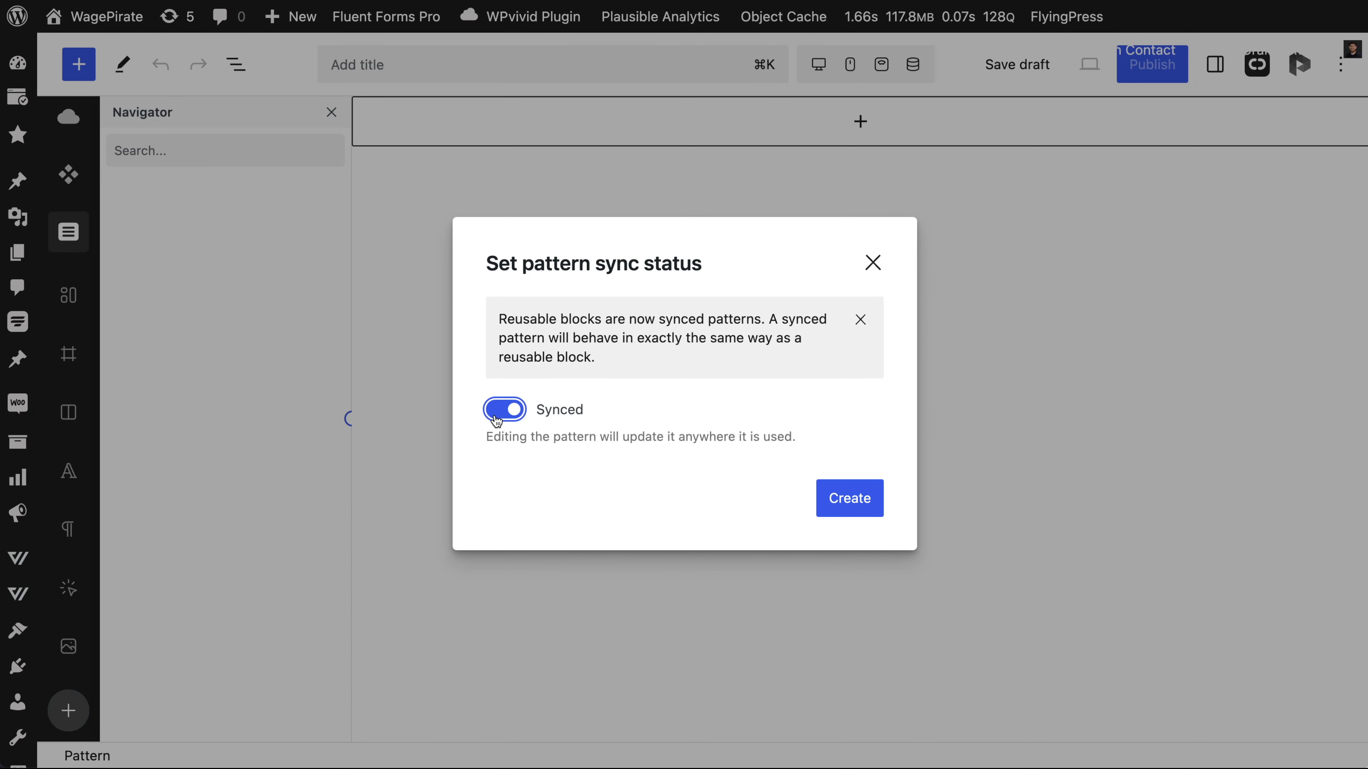
pyautogui.click(509, 409)
pyautogui.click(819, 497)
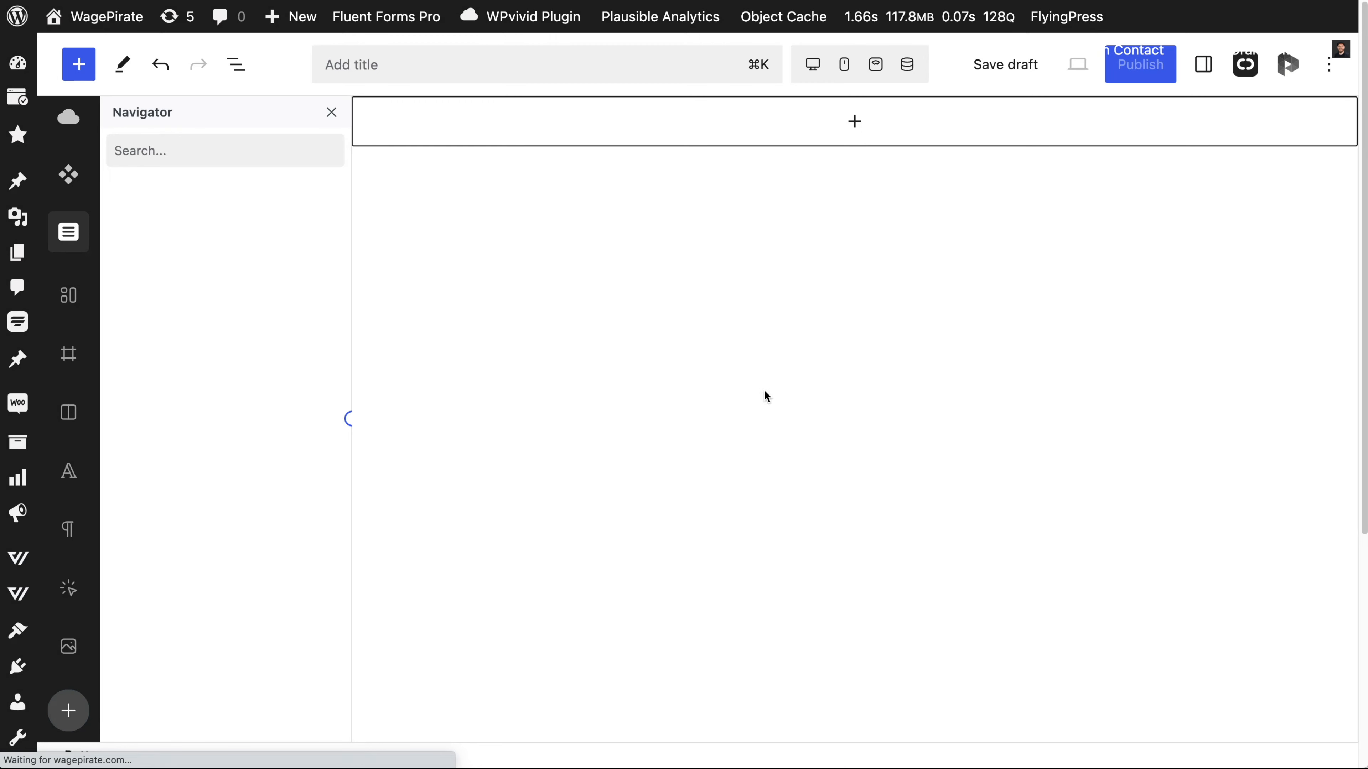
pyautogui.click(558, 65)
pyautogui.write('Pros and C')
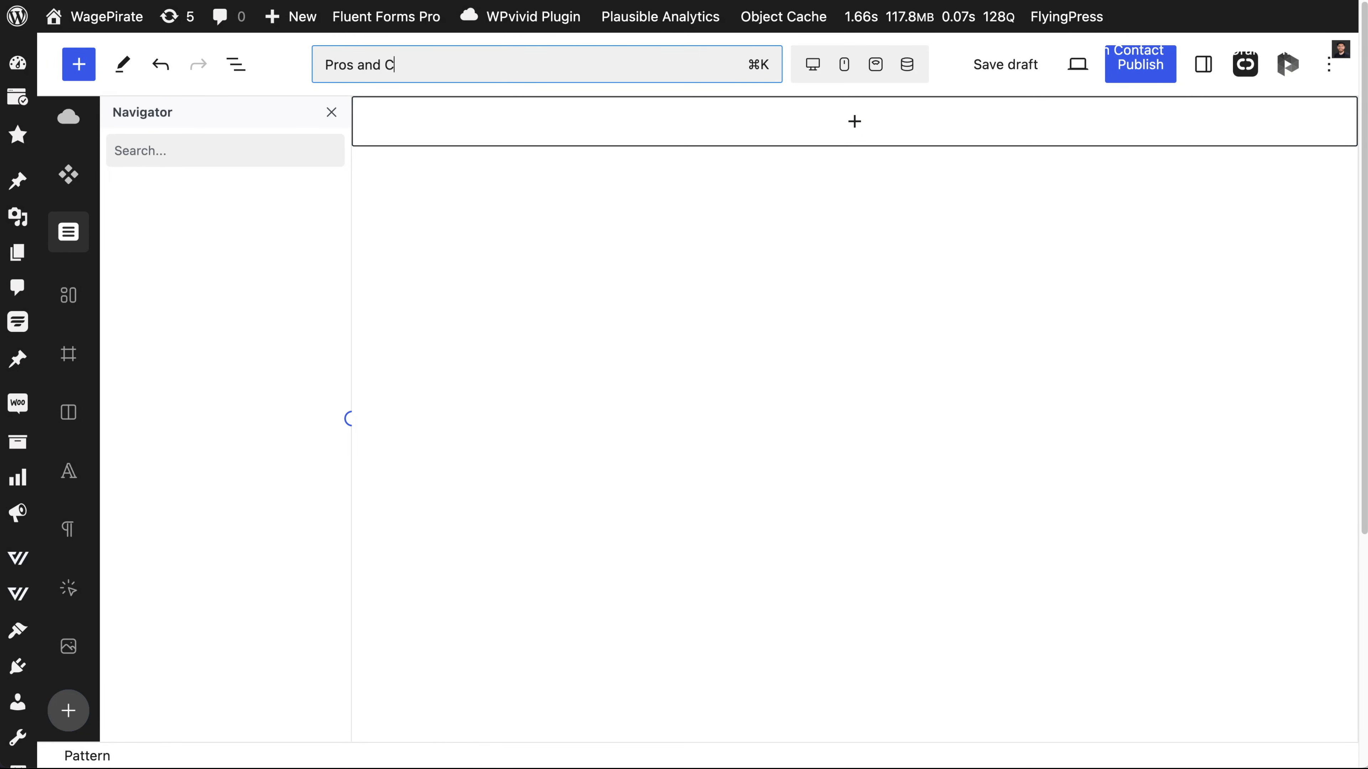
pyautogui.write('ons')
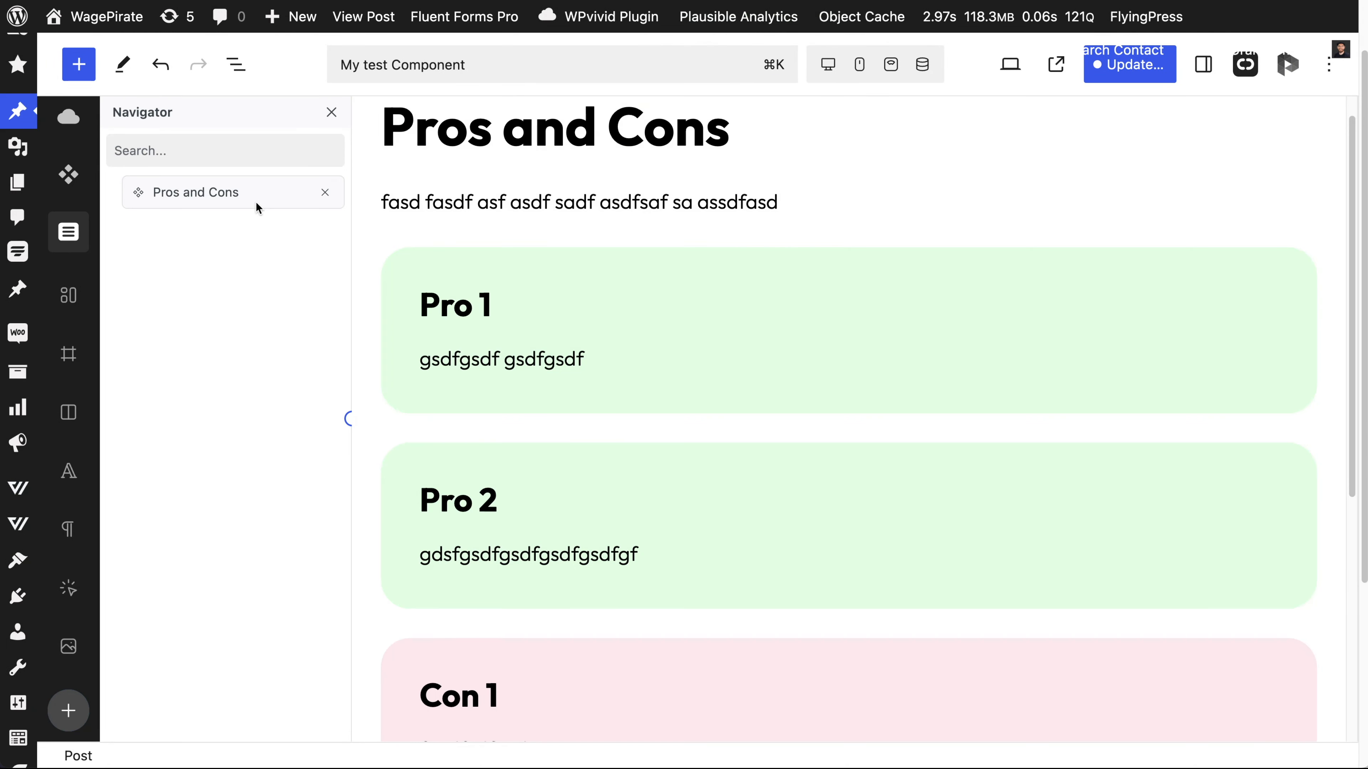
# Step: Copy the filled-in Pros and Cons component from the My test Component post into the new pattern and publish the pattern
pyautogui.click(255, 201)
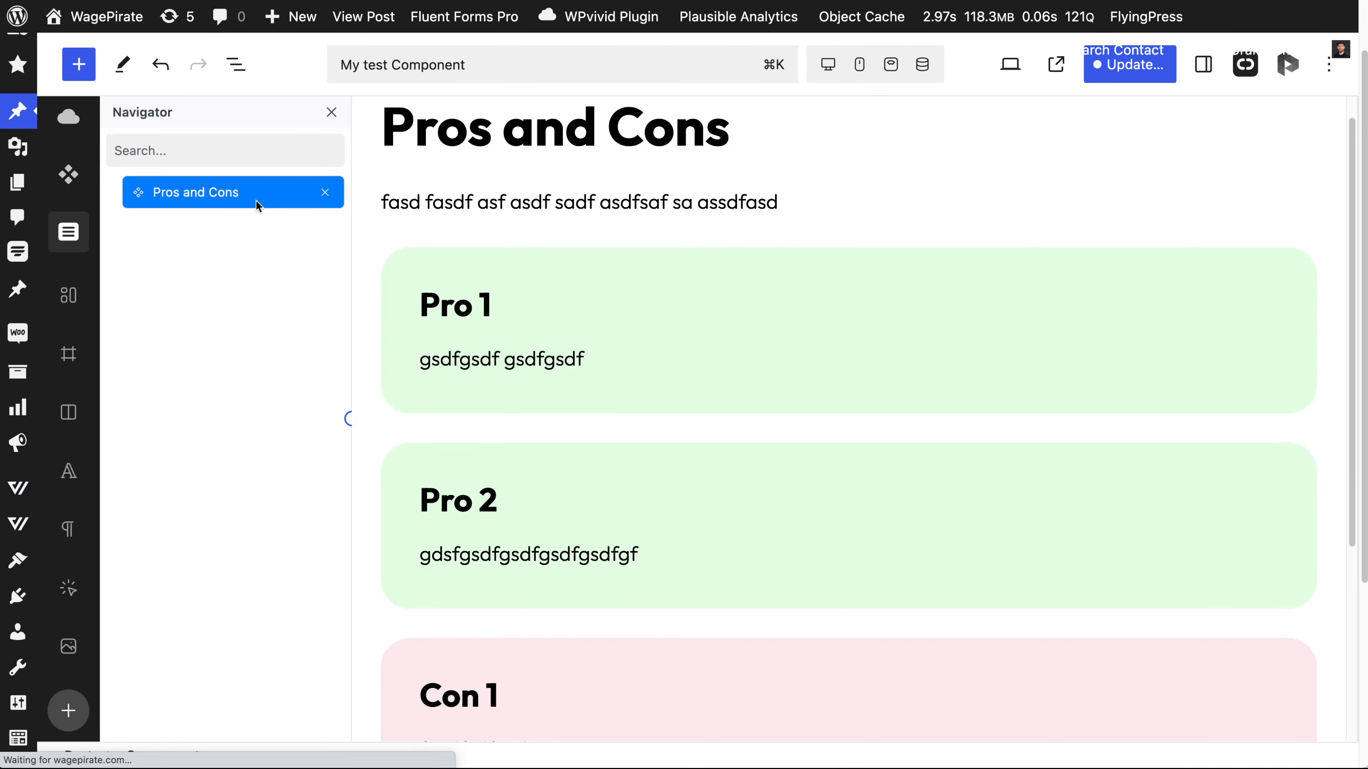
pyautogui.rightClick(256, 200)
pyautogui.click(283, 211)
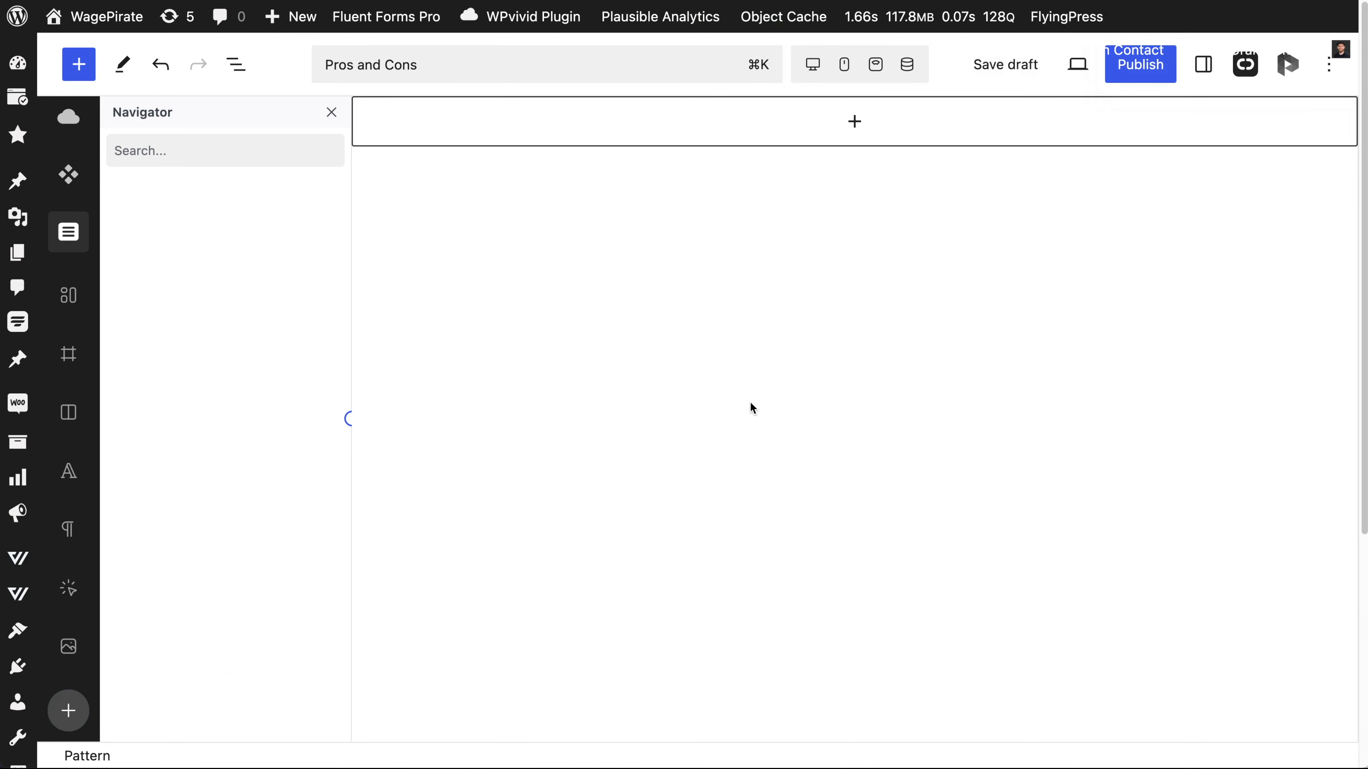
pyautogui.press('super+v')
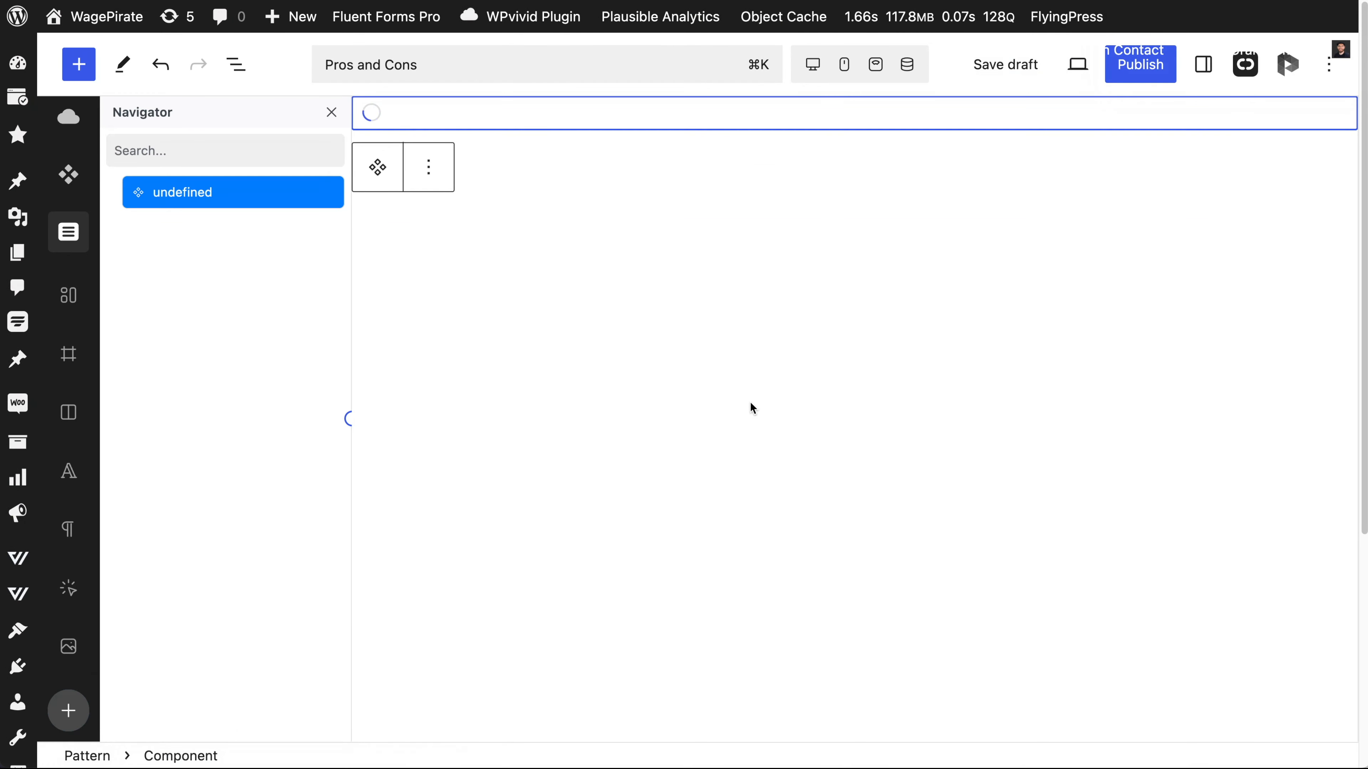
pyautogui.click(1132, 81)
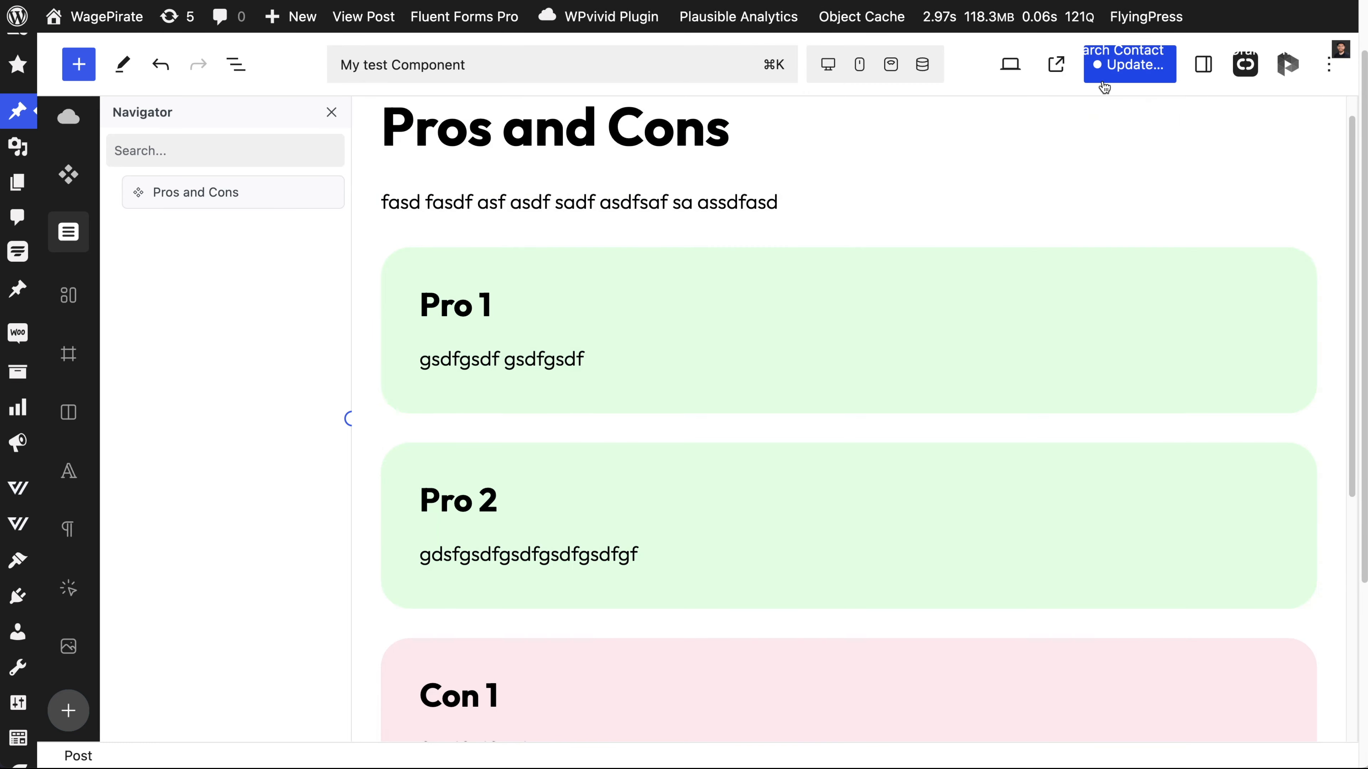
# Step: Save the My test Component post and site changes, then remove the Pros and Cons component from the post
pyautogui.click(1118, 80)
pyautogui.click(1117, 81)
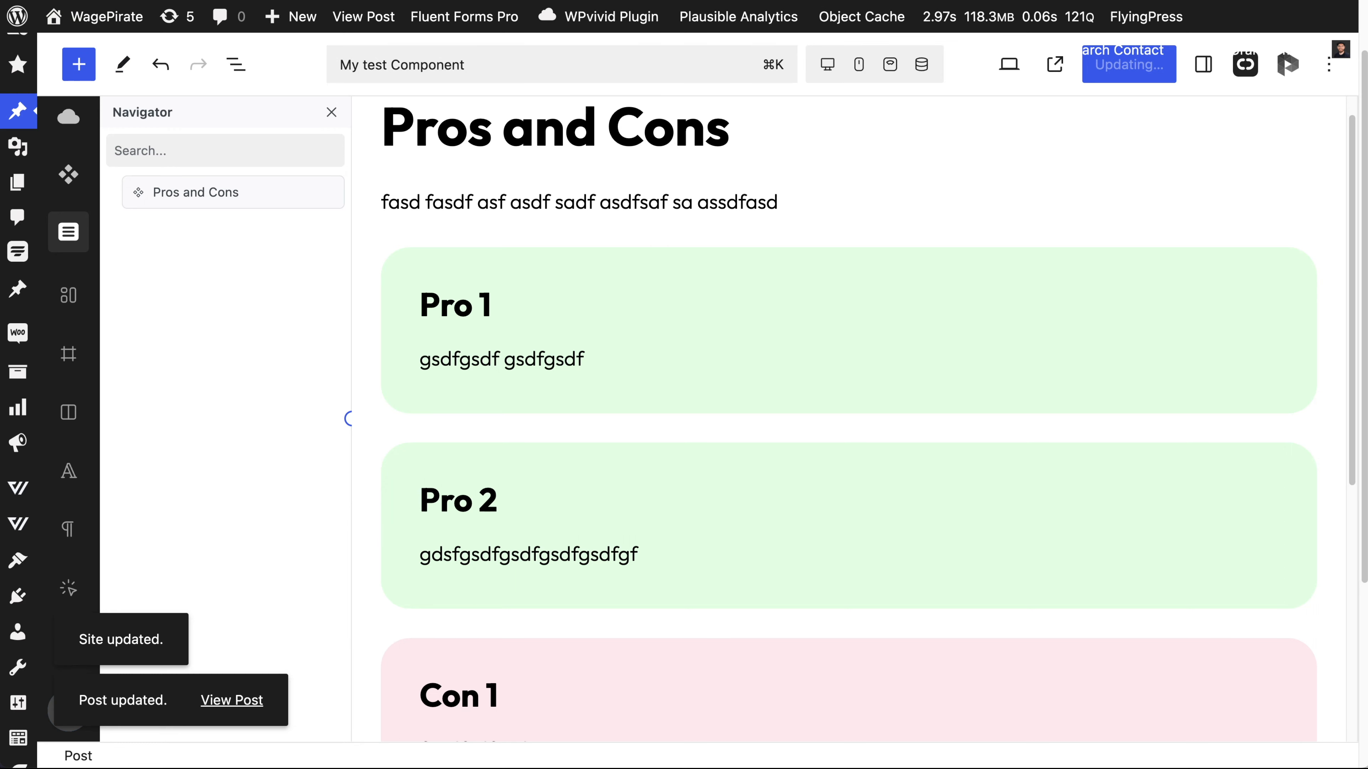
pyautogui.click(326, 193)
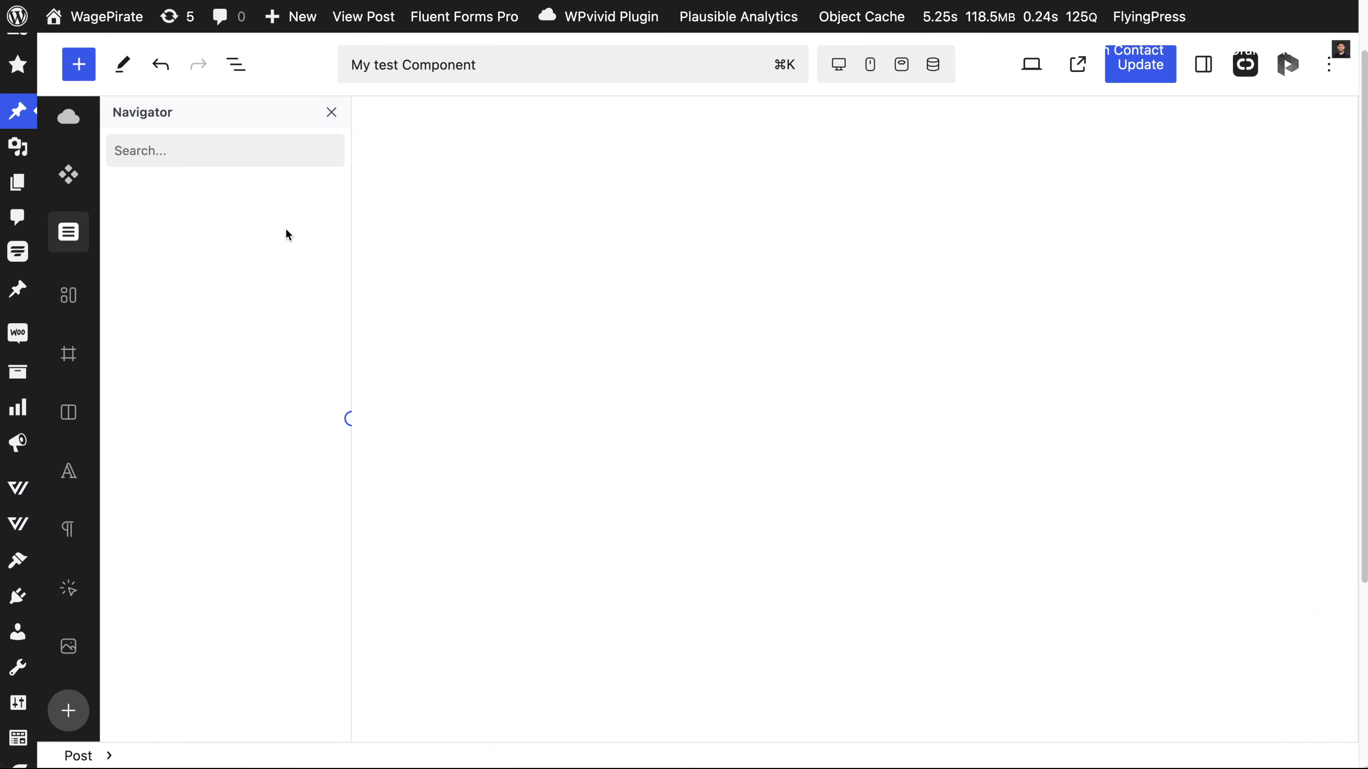
# Step: Insert the Pros and Cons pattern from My patterns into the empty post
pyautogui.moveTo(308, 123)
pyautogui.click(79, 65)
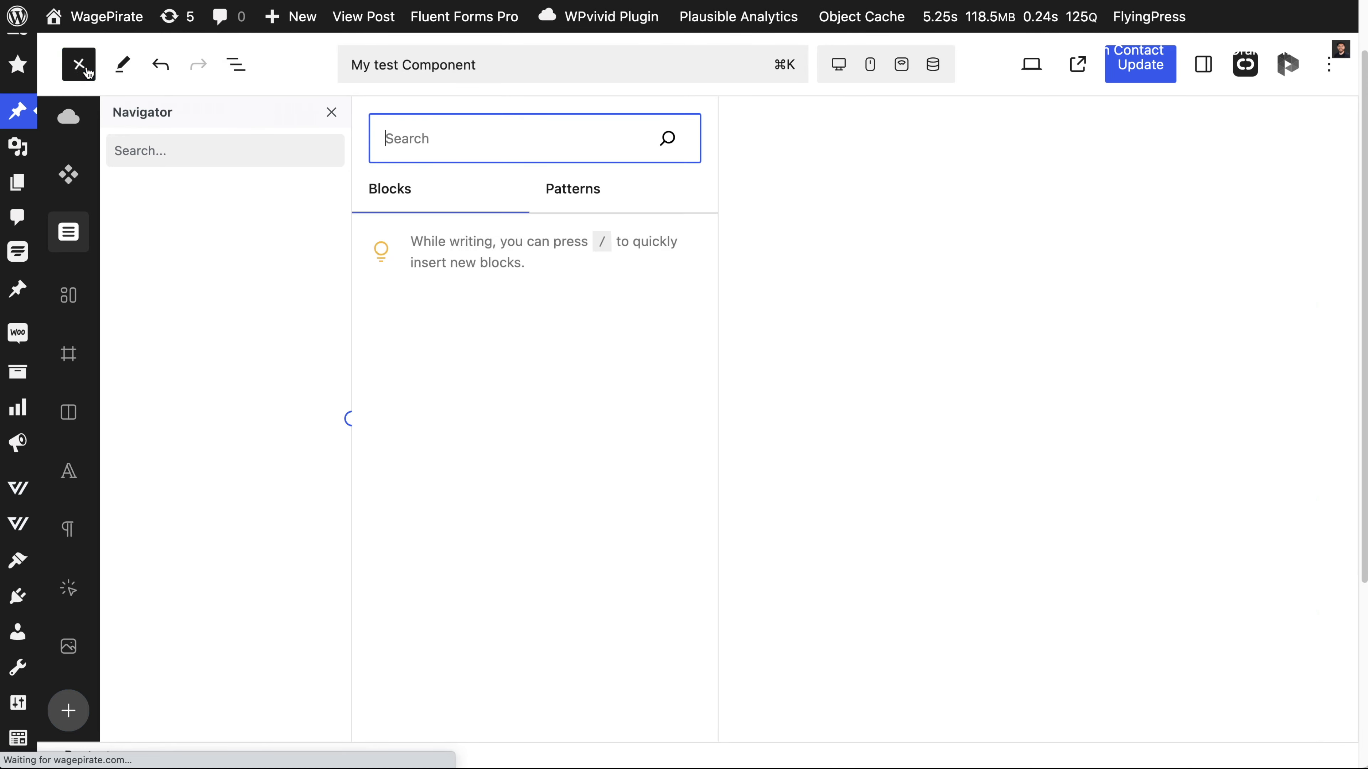
pyautogui.click(568, 191)
pyautogui.click(498, 252)
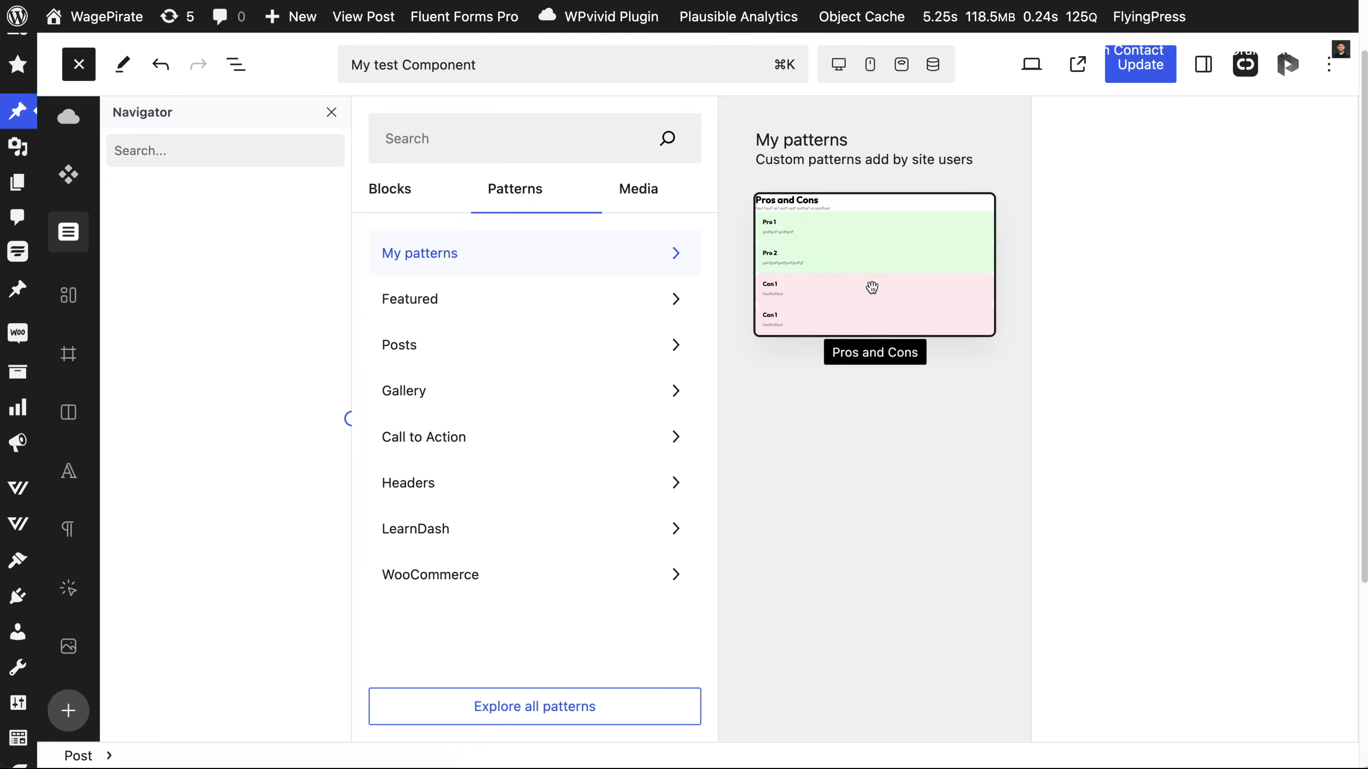
pyautogui.click(874, 276)
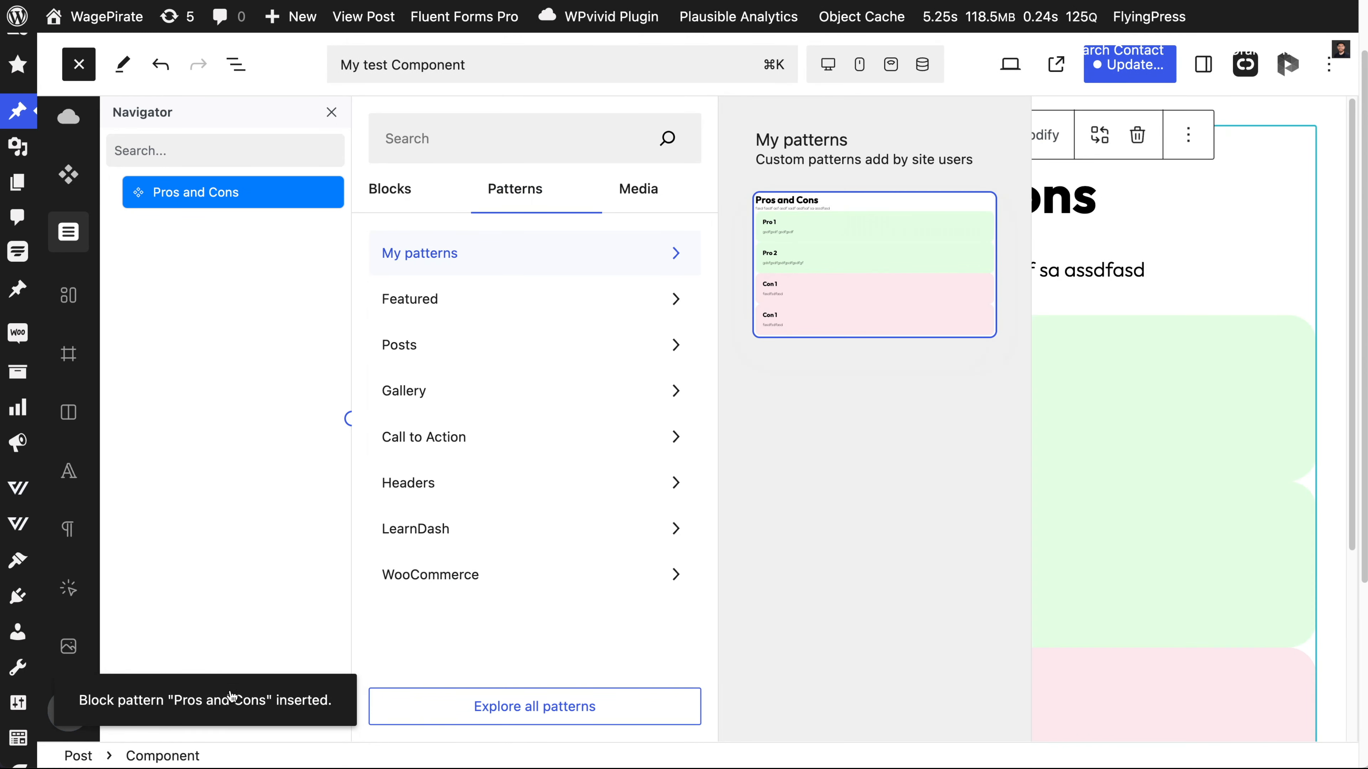
pyautogui.click(1182, 258)
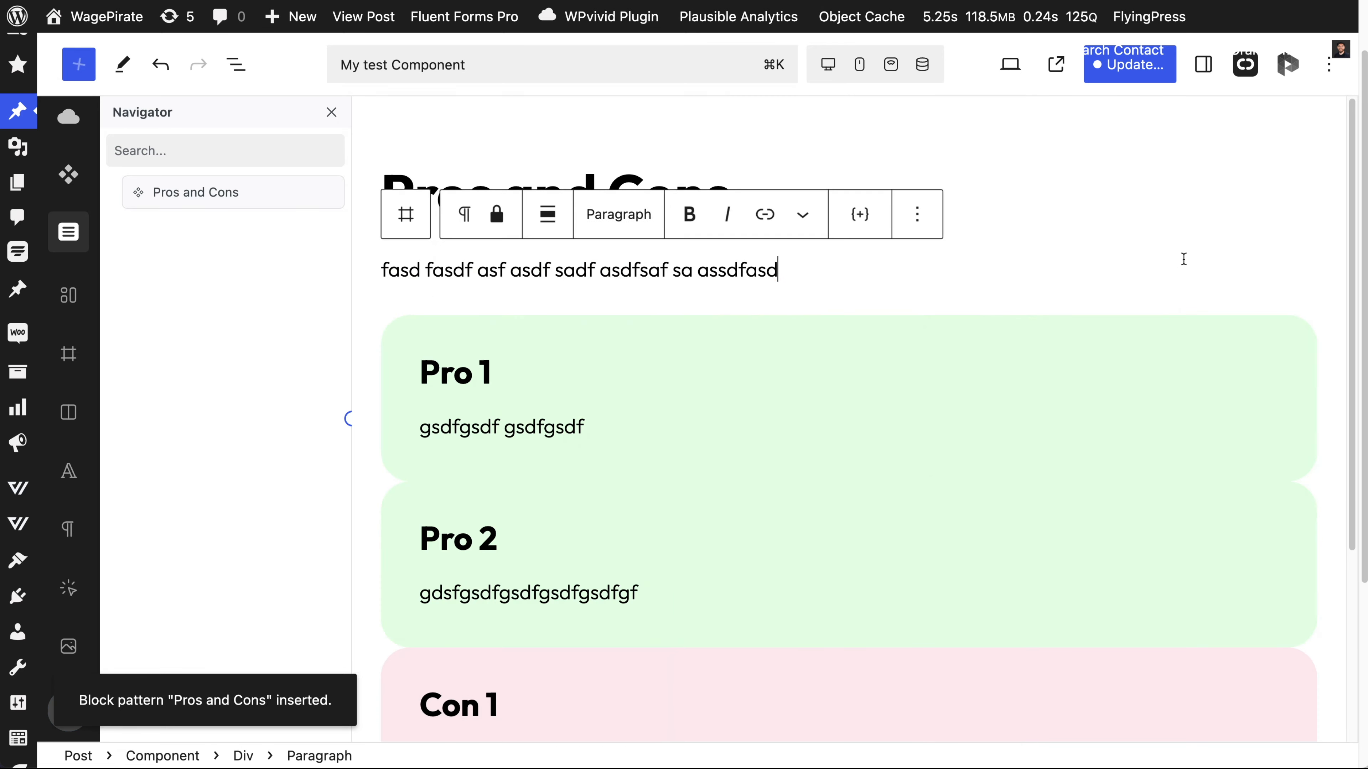
pyautogui.click(819, 340)
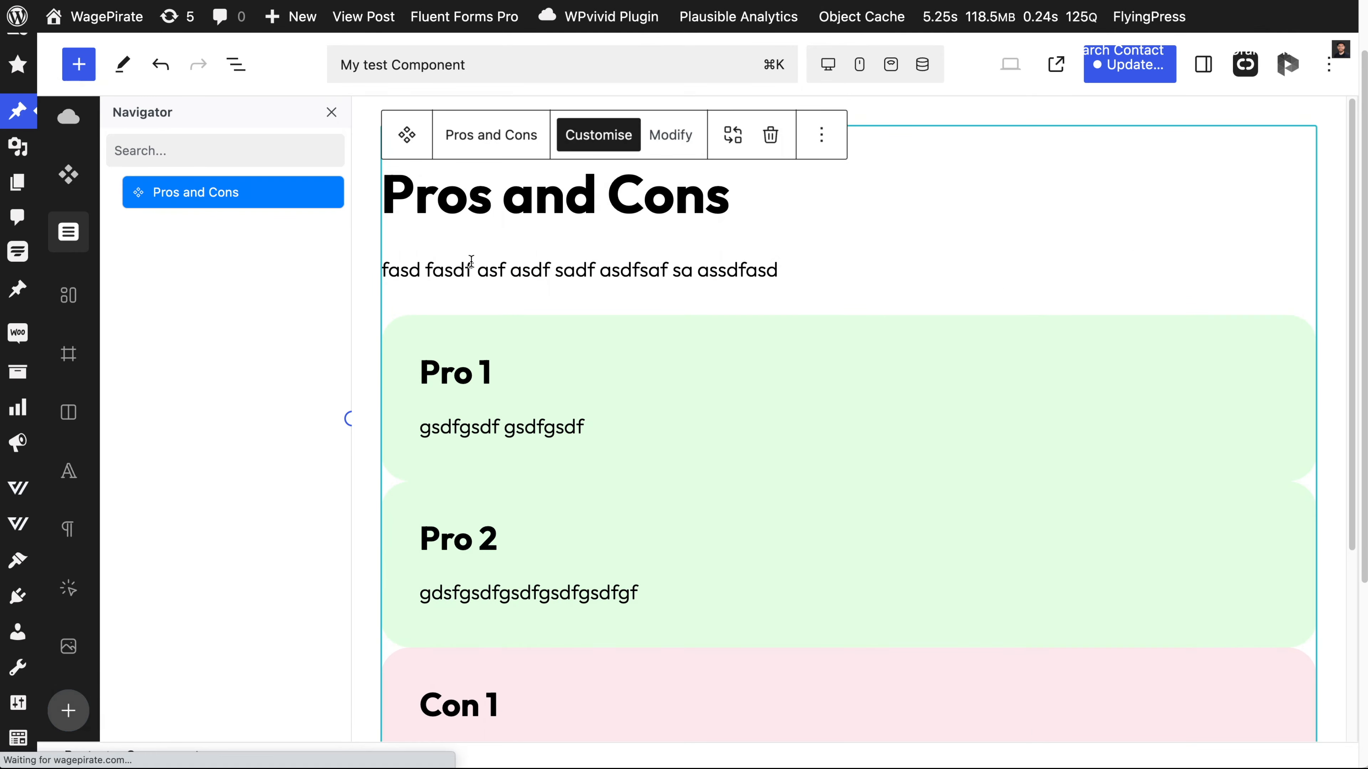
# Step: Replace the intro text with "THis hosting is sooo fast!" and the first pro card's heading with "It is affordable"
pyautogui.tripleClick(484, 269)
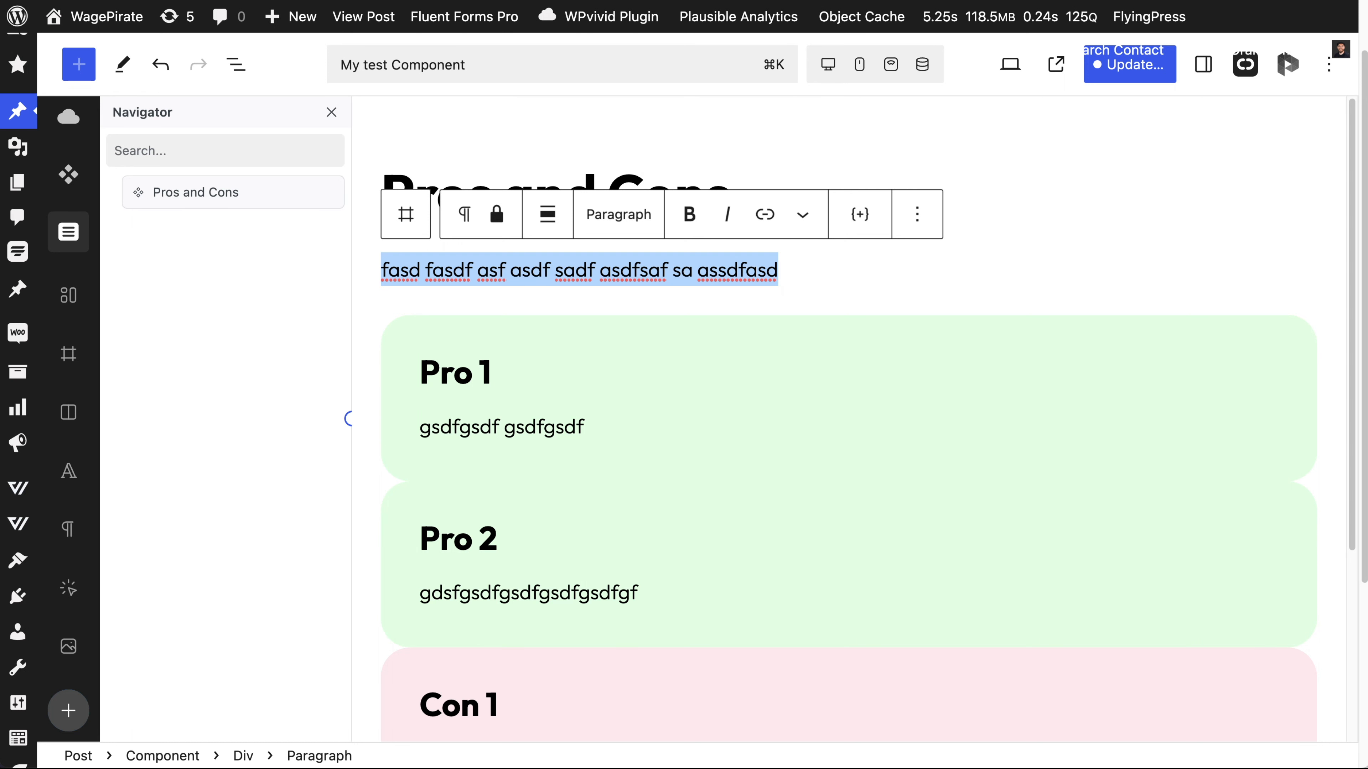
pyautogui.write('THis hosting is sooo fast!')
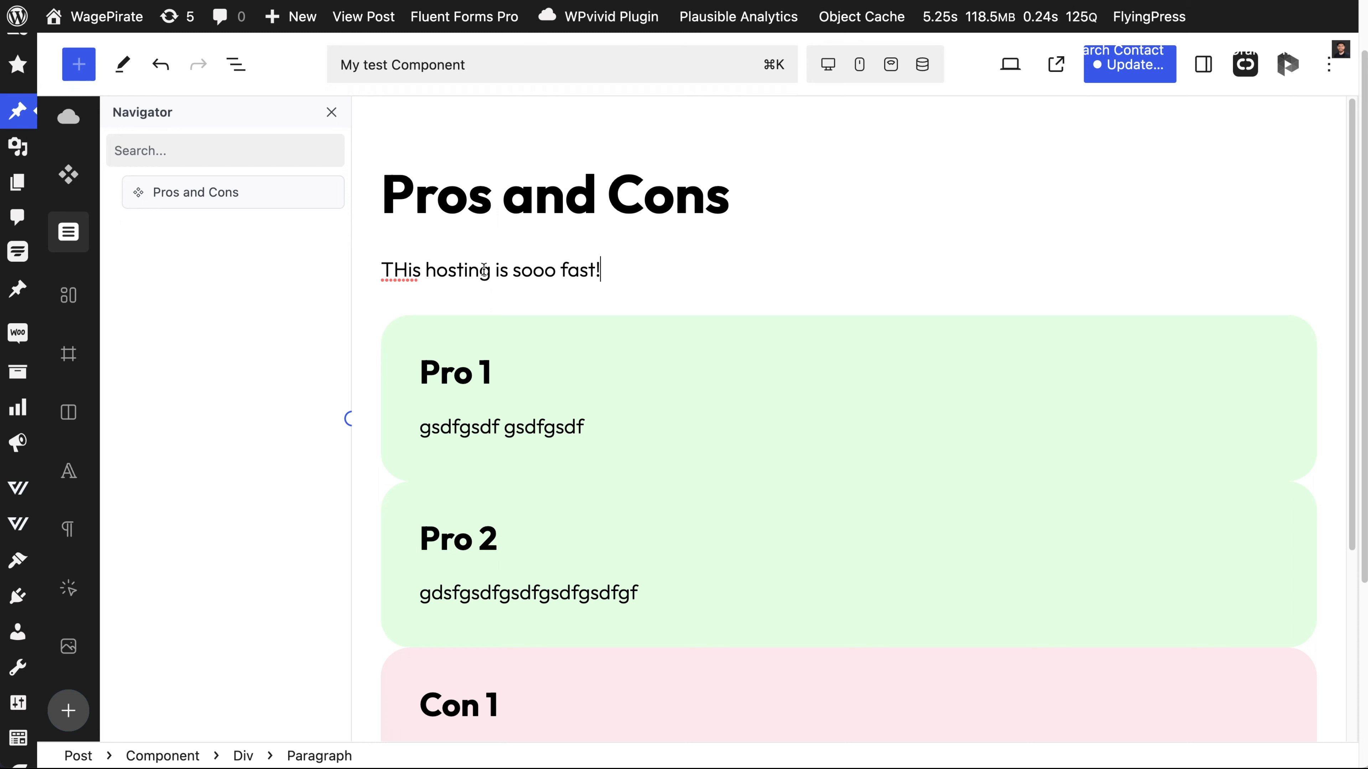
pyautogui.click(451, 365)
pyautogui.tripleClick(451, 366)
pyautogui.write('It is affordable')
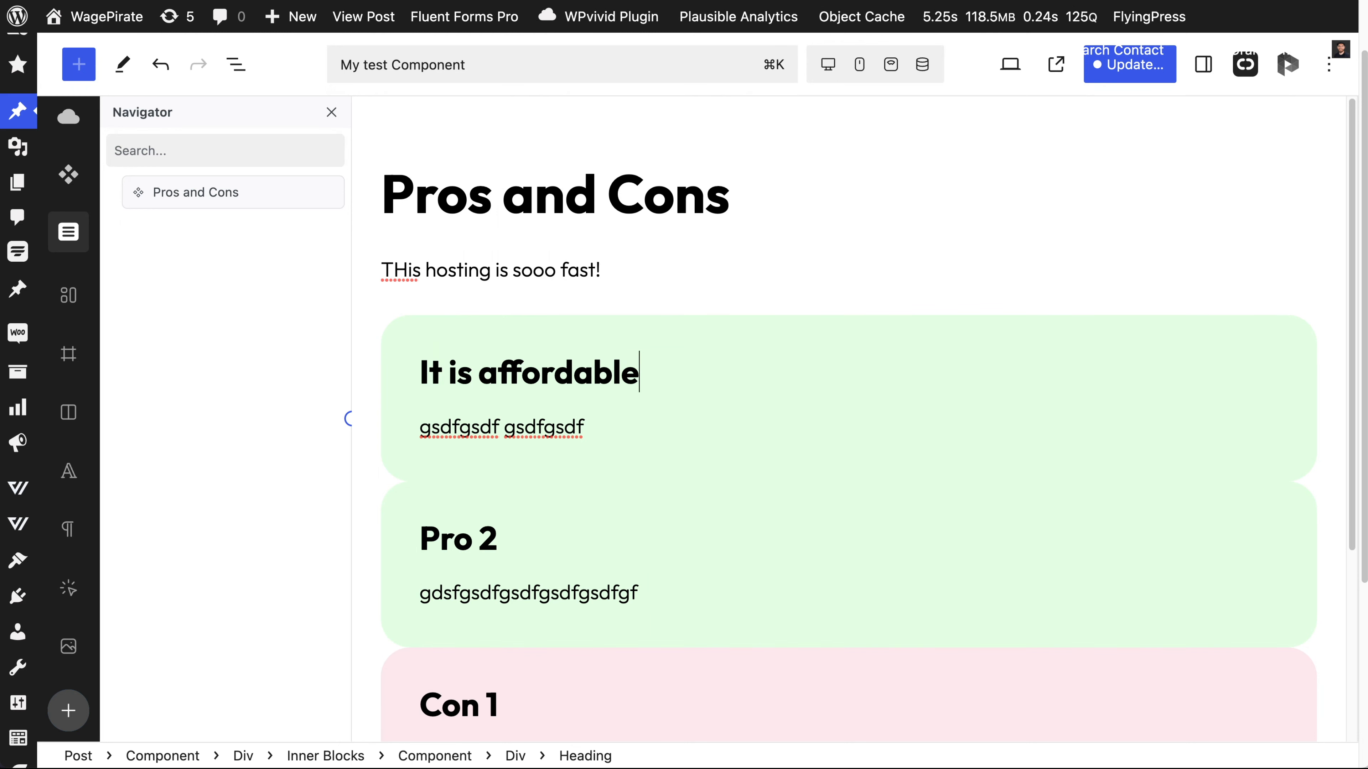
# Step: Replace the second pro card's heading with "fsadgdfshdsfghdfhdf" and rename the last con card's heading "Con 2"
pyautogui.scroll(-1, 492, 507)
pyautogui.tripleClick(491, 507)
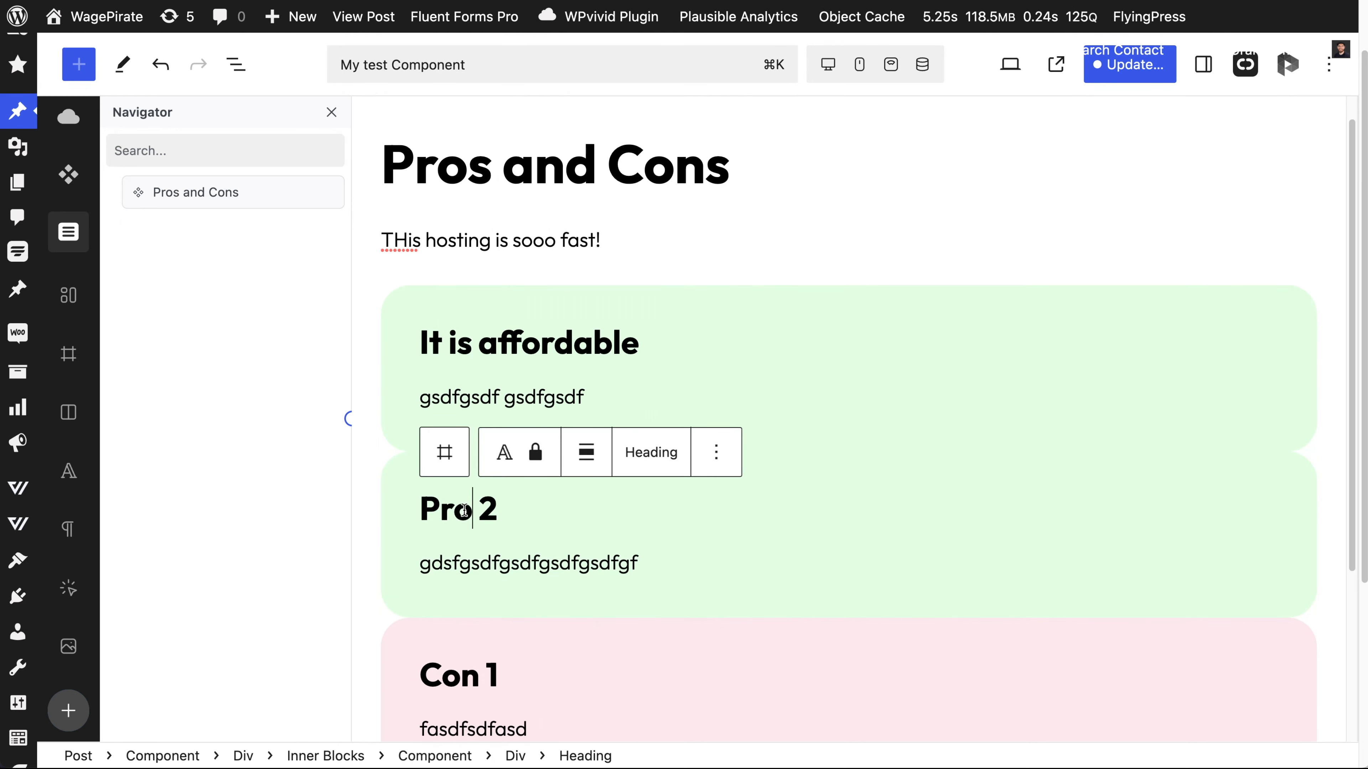
pyautogui.write('fsadgdfshdsfghdfhdf')
pyautogui.scroll(-5, 503, 603)
pyautogui.click(512, 568)
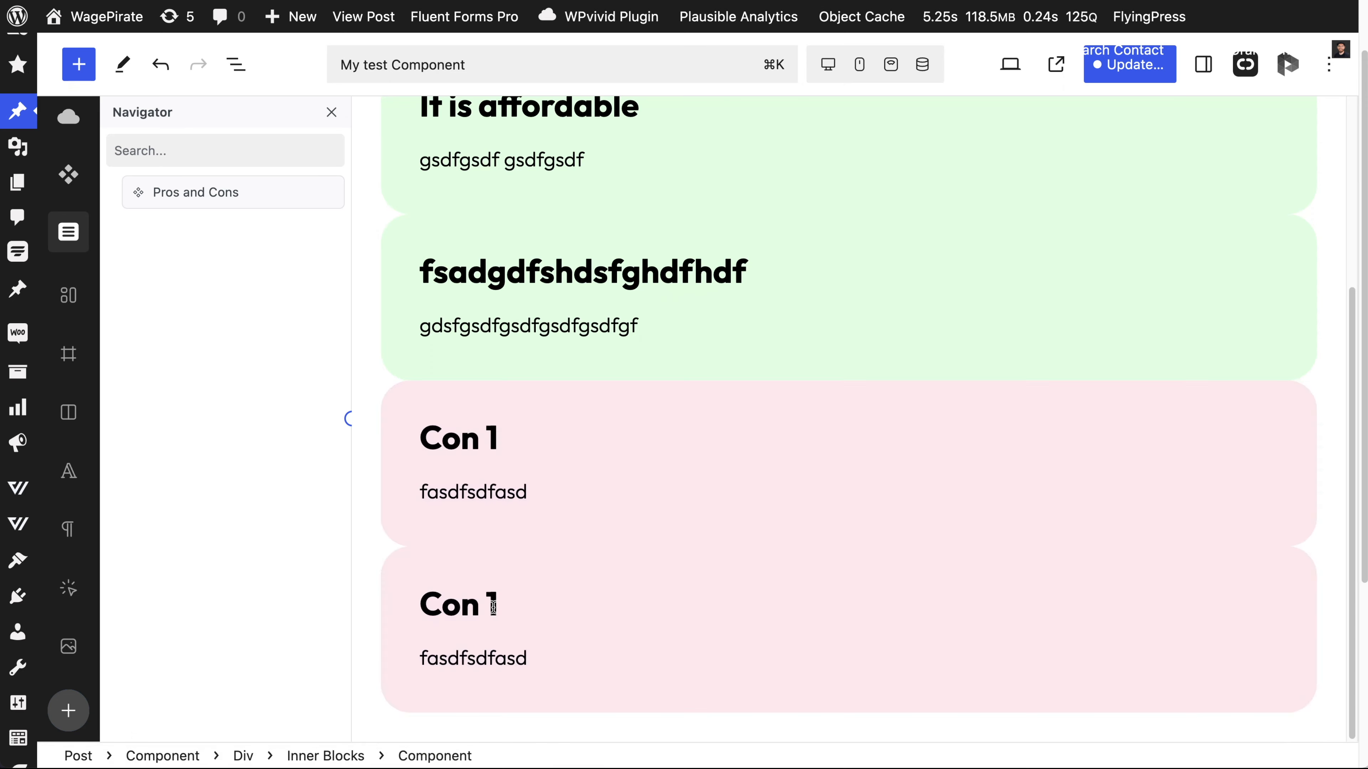
pyautogui.click(490, 605)
pyautogui.doubleClick(489, 605)
pyautogui.write('2')
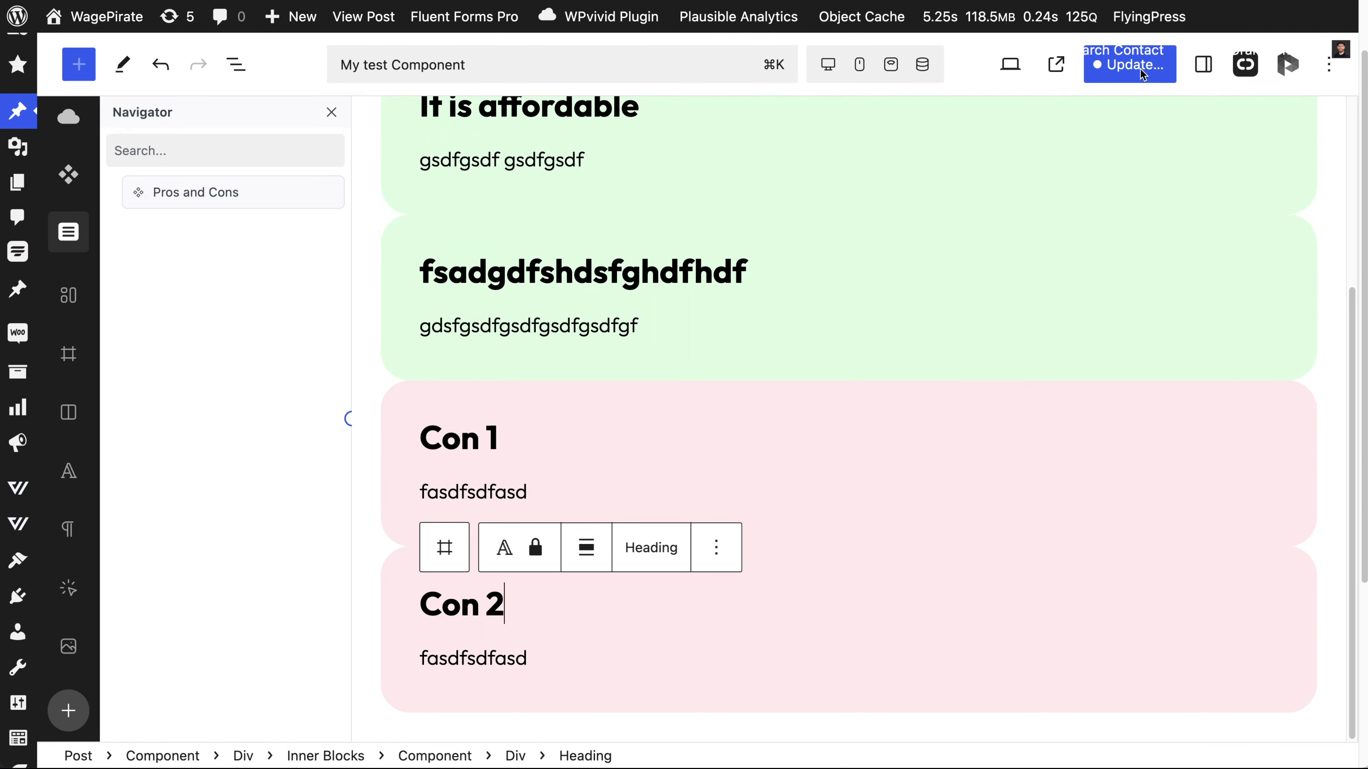
# Step: Save the post and review the edited pros and cons on the reloaded front-end page
pyautogui.click(1140, 74)
pyautogui.click(1137, 71)
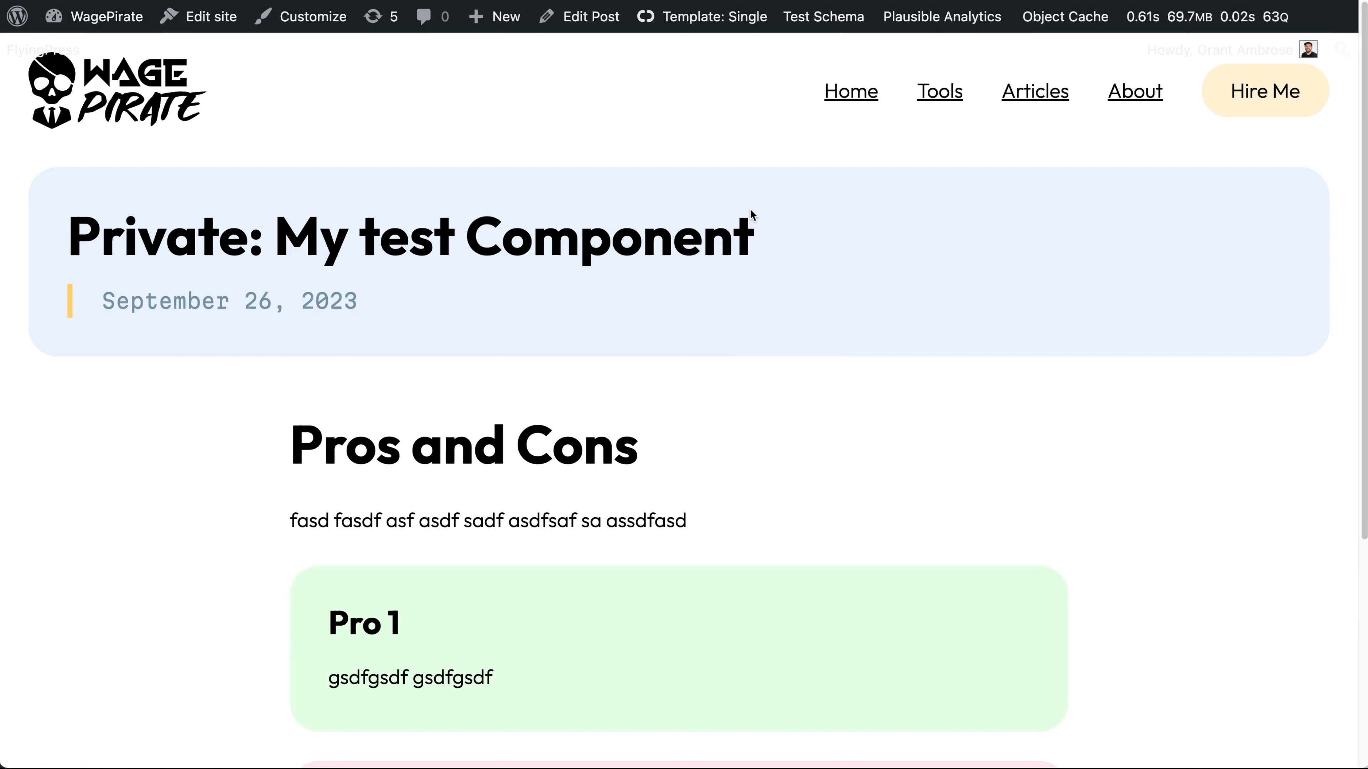
pyautogui.press('super+r')
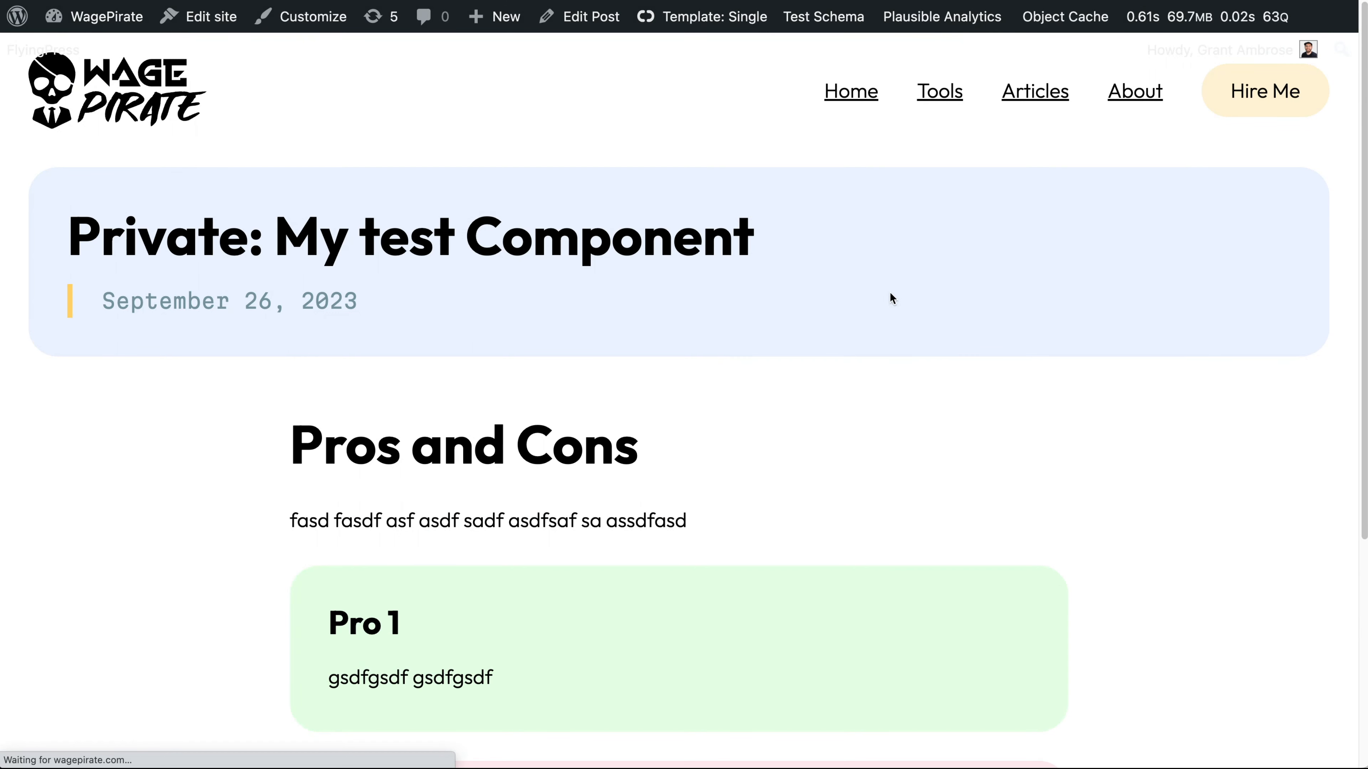
pyautogui.scroll(-7, 1286, 206)
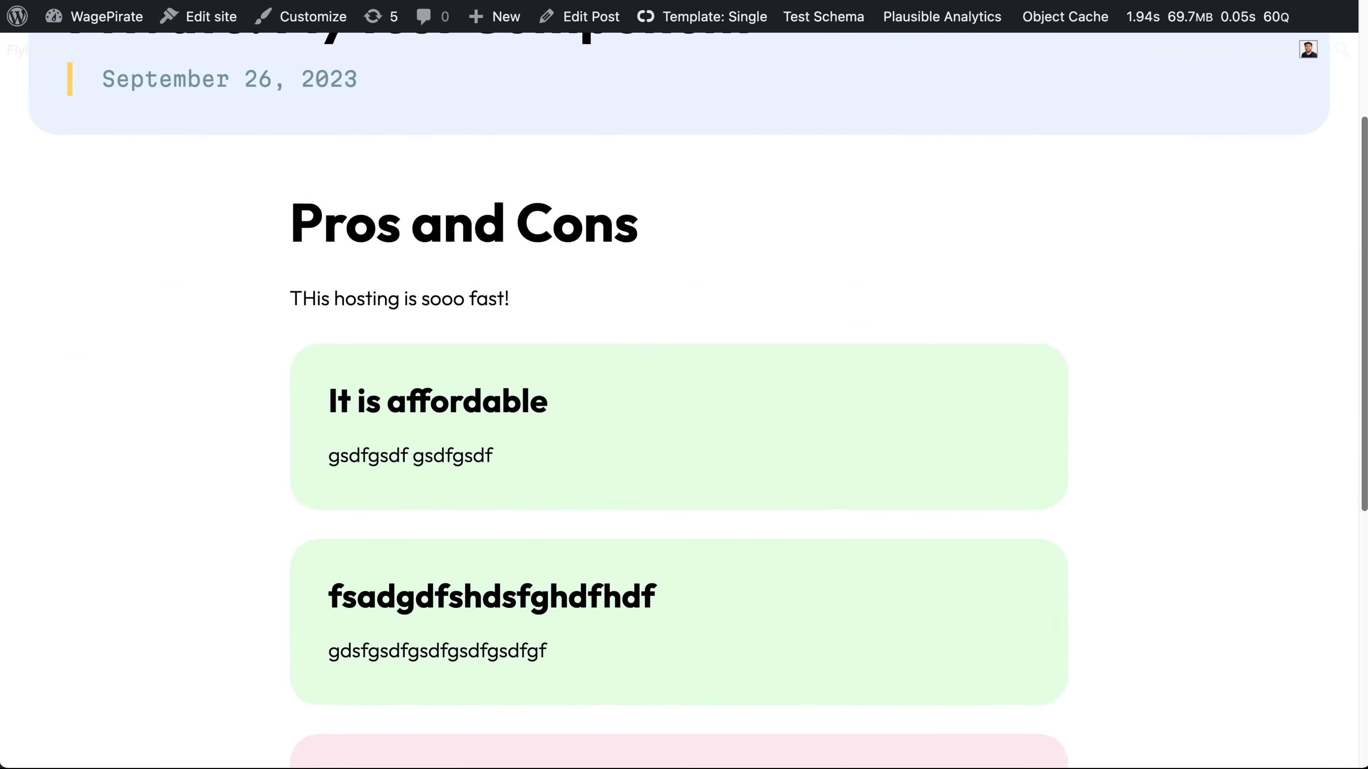
pyautogui.scroll(-5, 678, 377)
pyautogui.scroll(9, 679, 378)
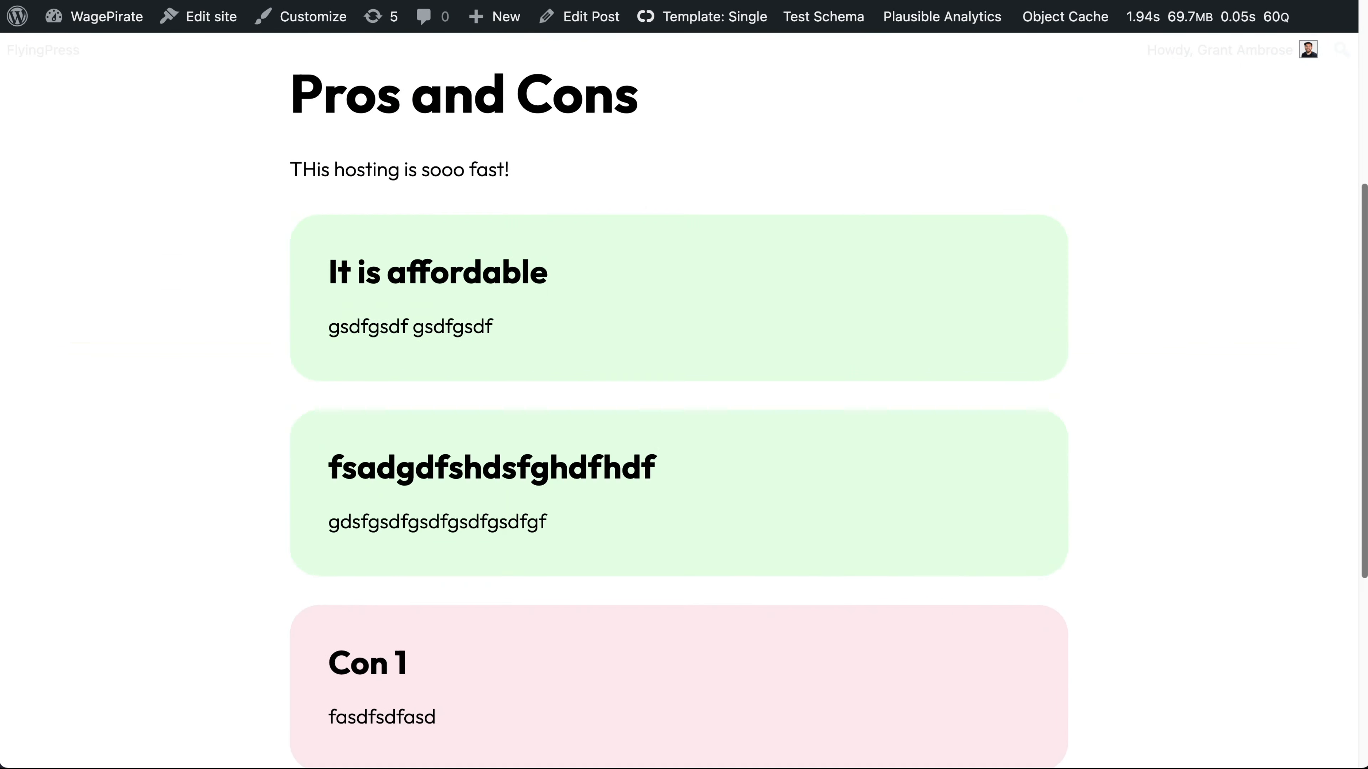
# Step: Create a new post titled "Review for FunnelKit"
pyautogui.moveTo(496, 34)
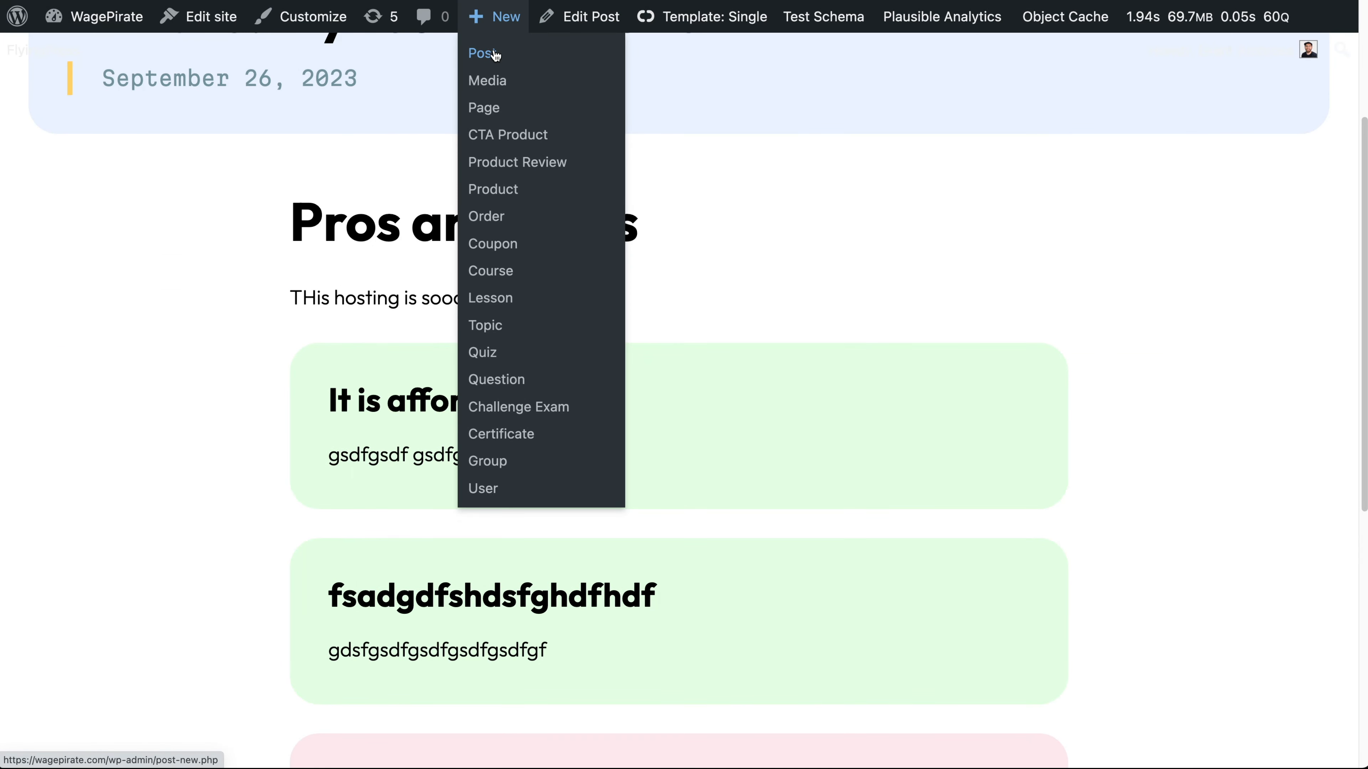
pyautogui.click(495, 54)
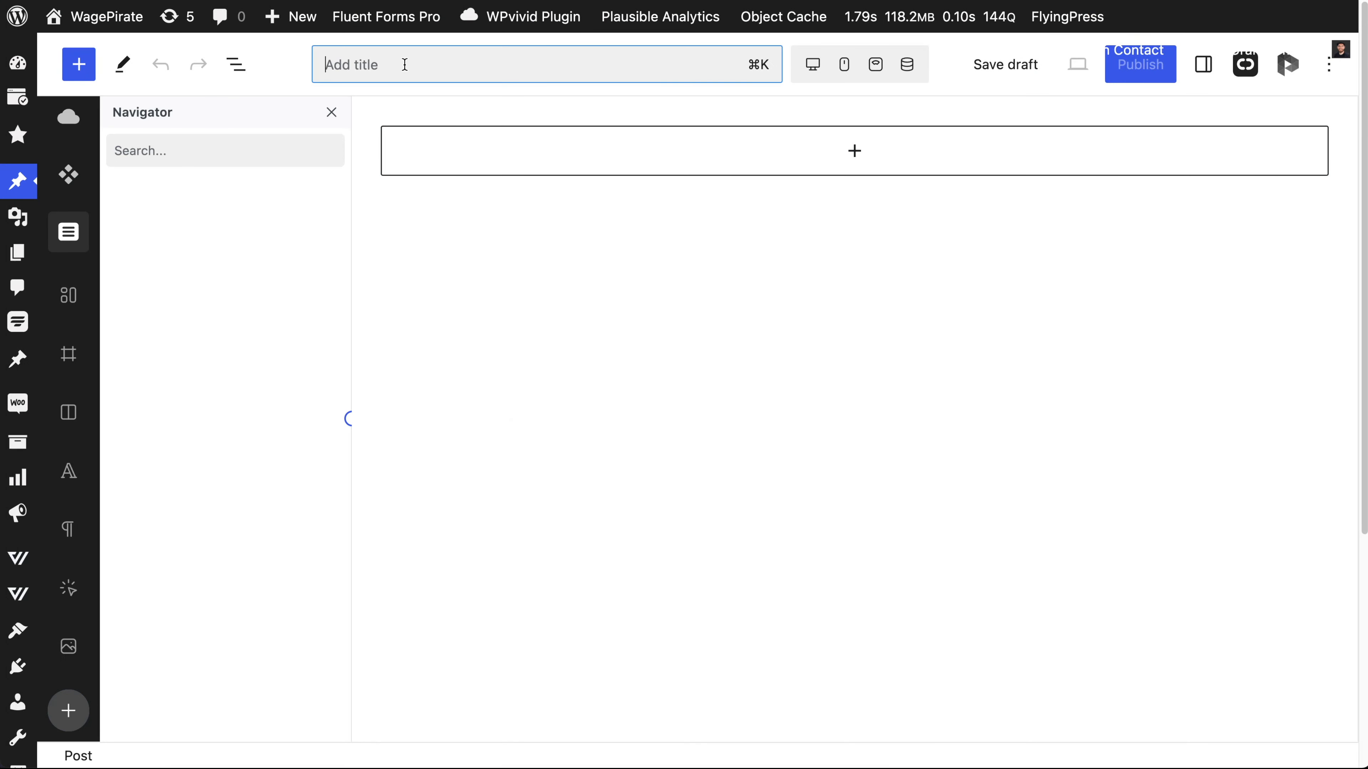
pyautogui.write('Rev')
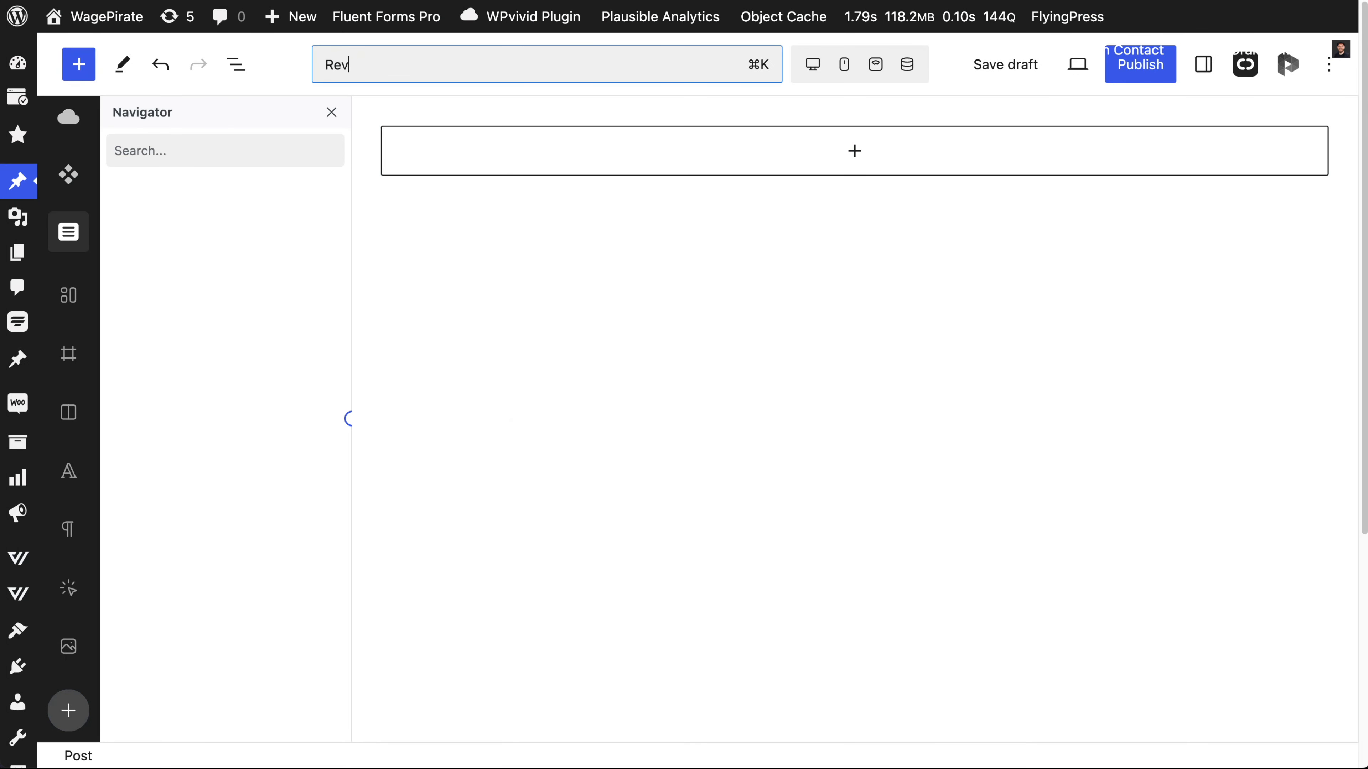
pyautogui.write('iew for FunnelKit')
pyautogui.click(475, 247)
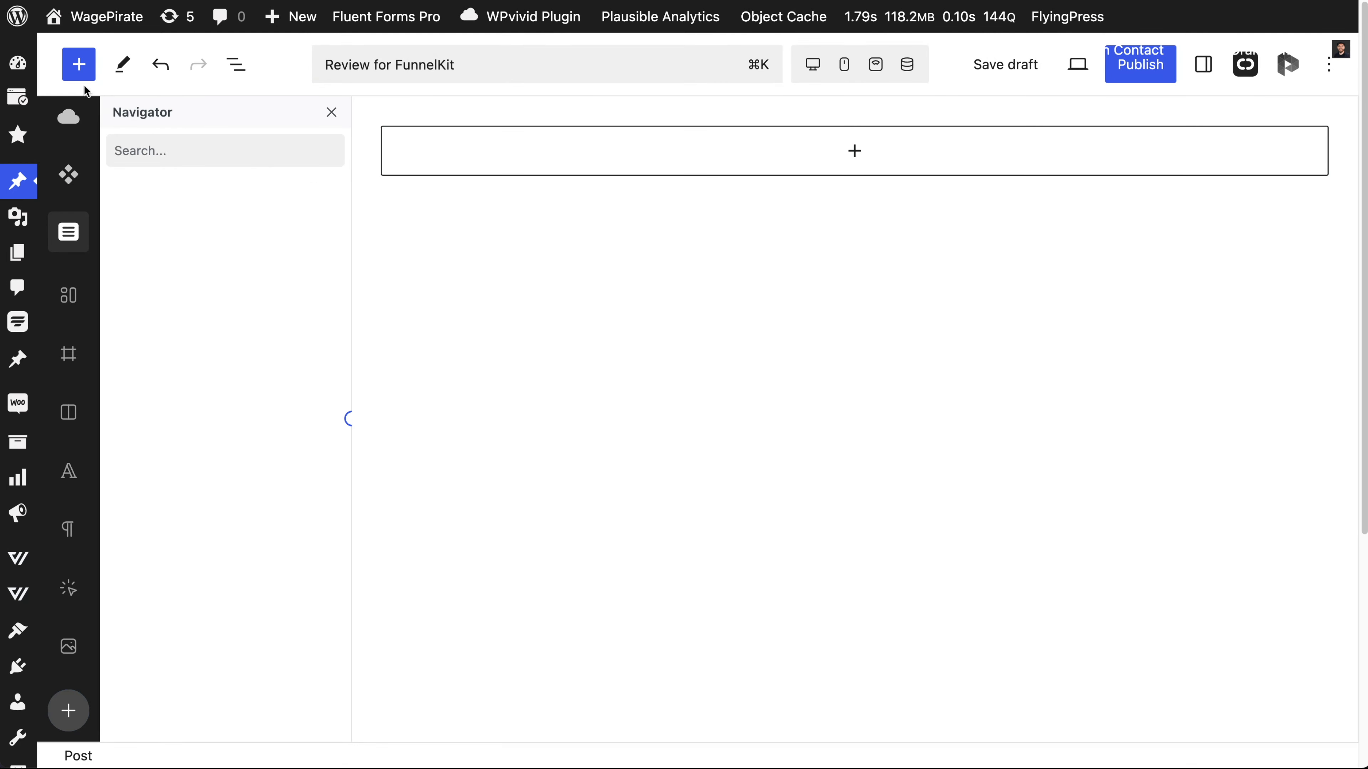
# Step: Insert the saved Pros and Cons pattern from the site's own patterns into the empty post
pyautogui.click(75, 76)
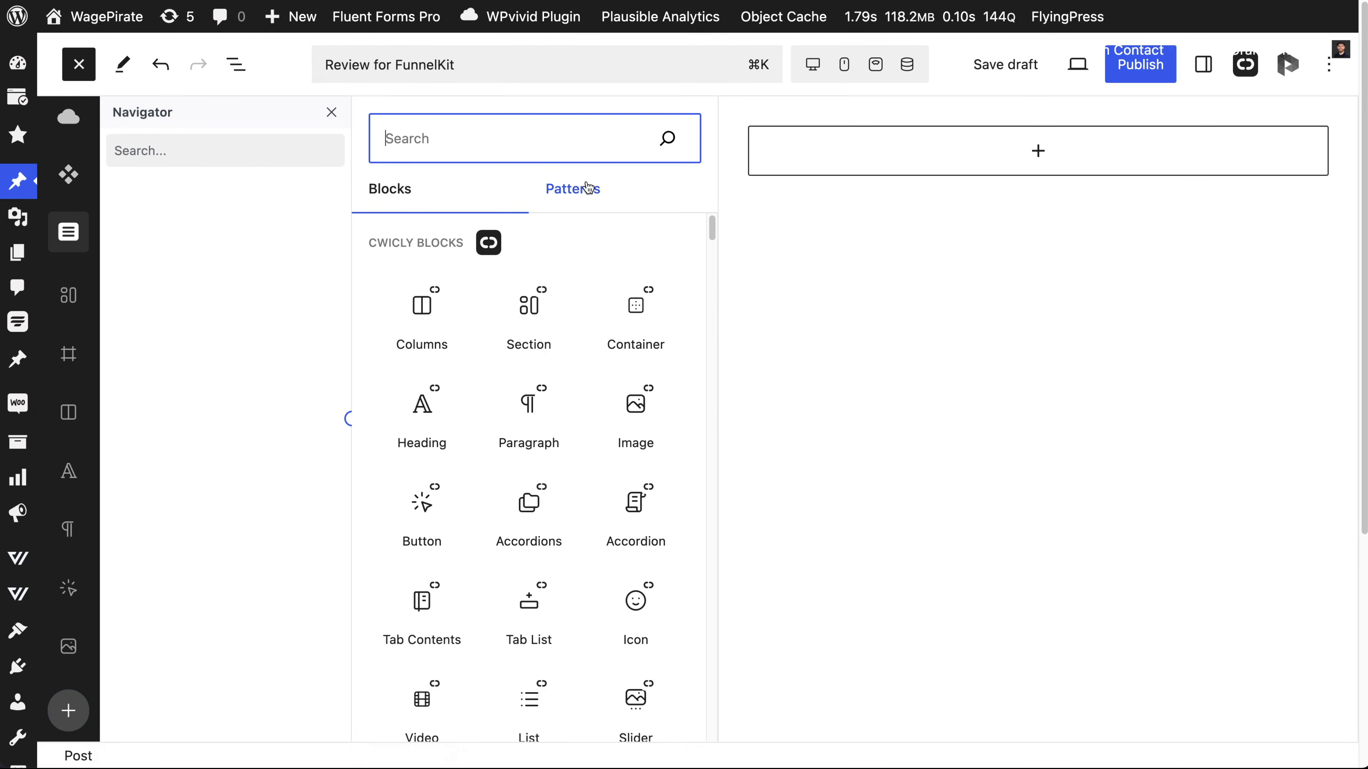
pyautogui.click(574, 189)
pyautogui.click(479, 254)
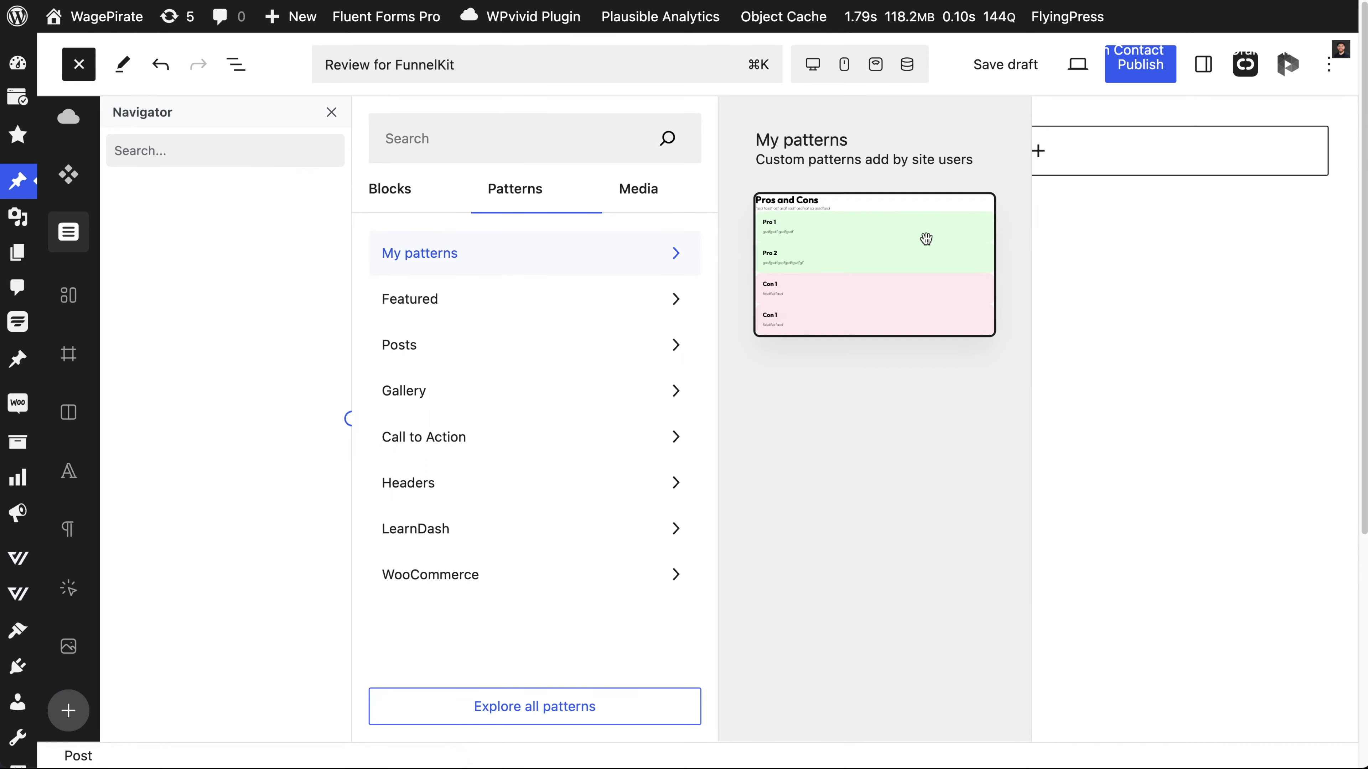
pyautogui.click(956, 243)
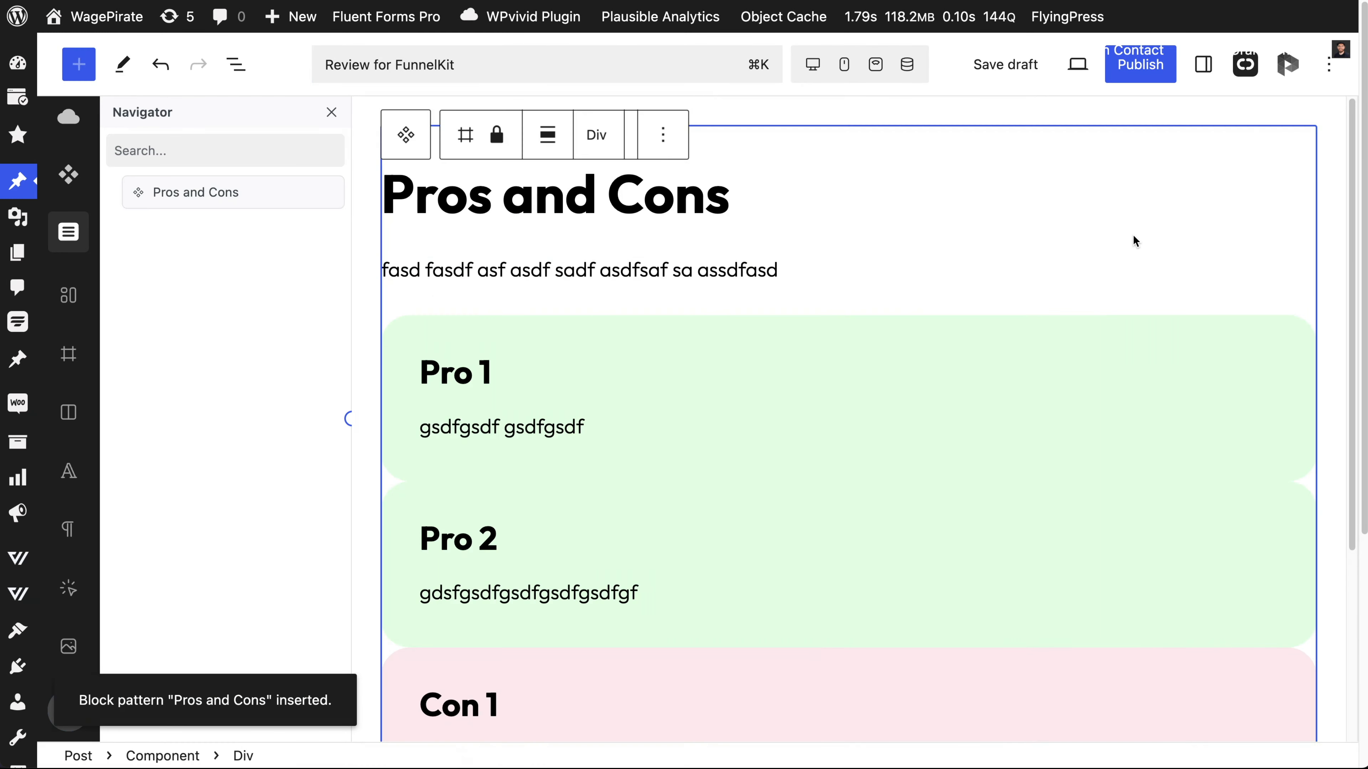
# Step: Replace the intro paragraph with "FunnelKit is a Sales Funnel Builder for WooCommerce, replaces Zapier and more!"
pyautogui.tripleClick(509, 266)
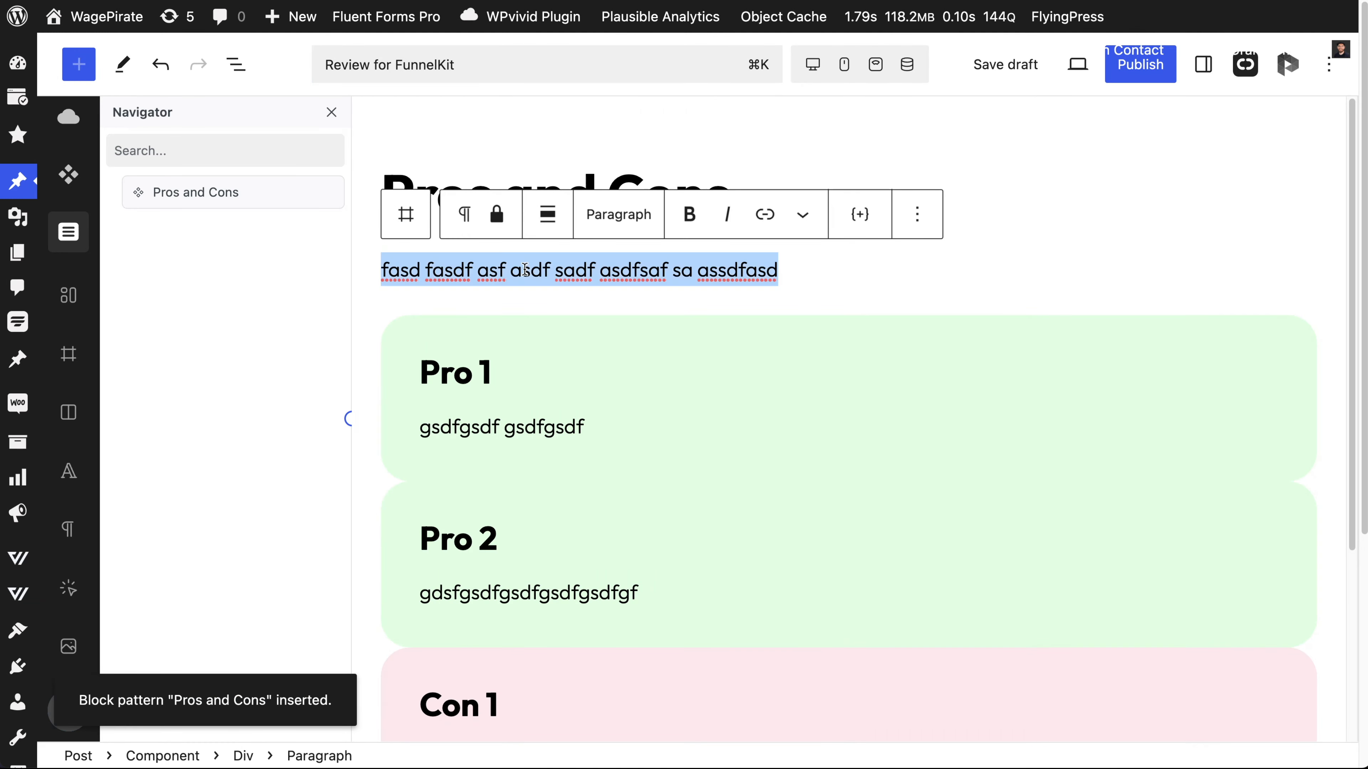
pyautogui.write('FunnelKit is a Sales Funnel Builder for WooCommerce,')
pyautogui.write('replaces Zapier and more!')
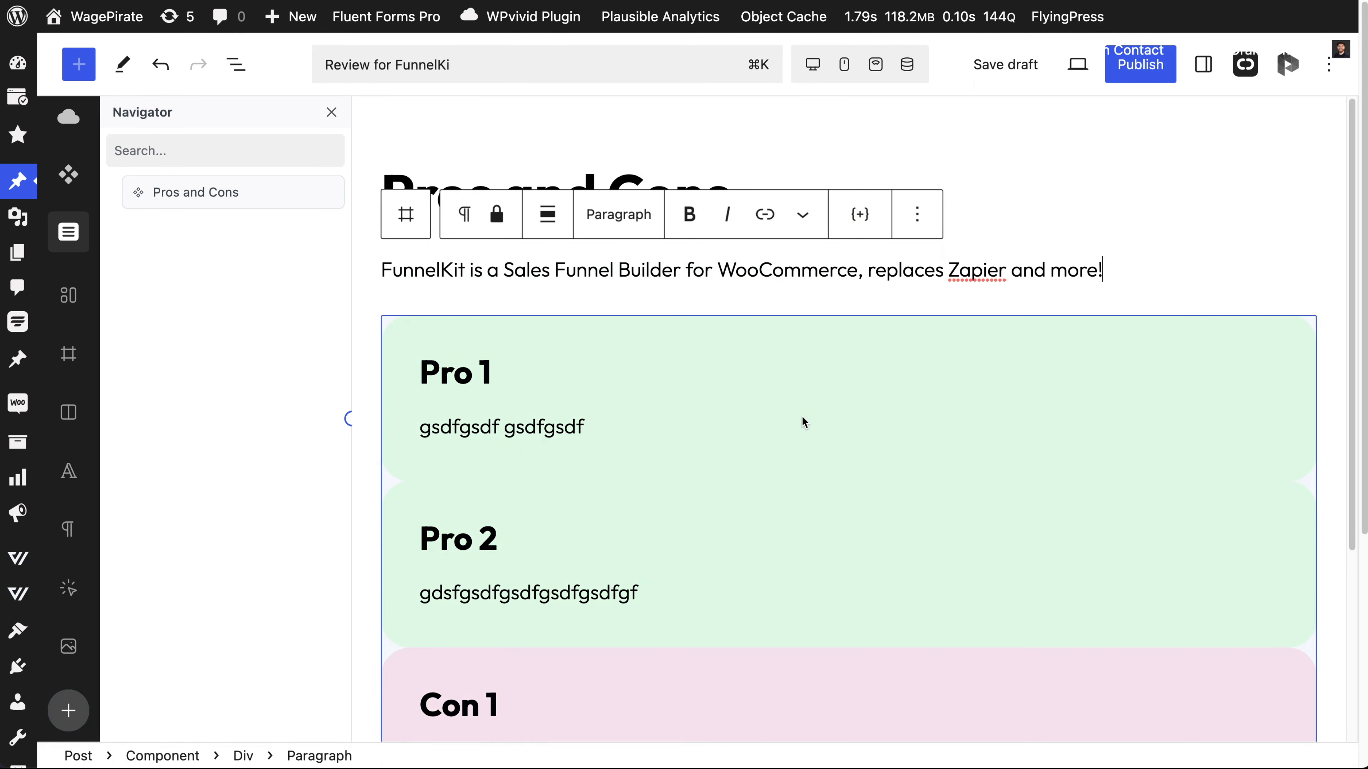
# Step: Replace the first pro card's heading with "Sales Funnels"
pyautogui.click(510, 370)
pyautogui.click(463, 357)
pyautogui.doubleClick(463, 358)
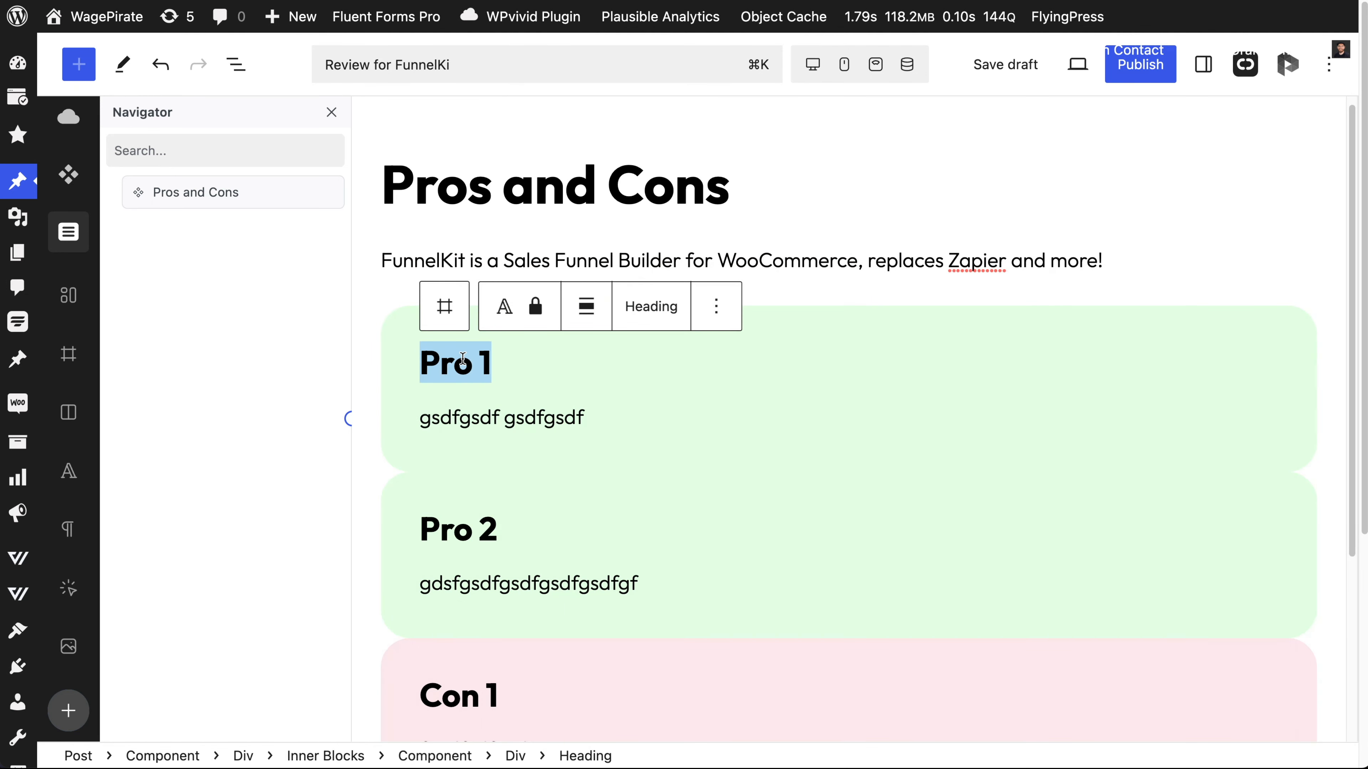
pyautogui.write('Sales Funnels')
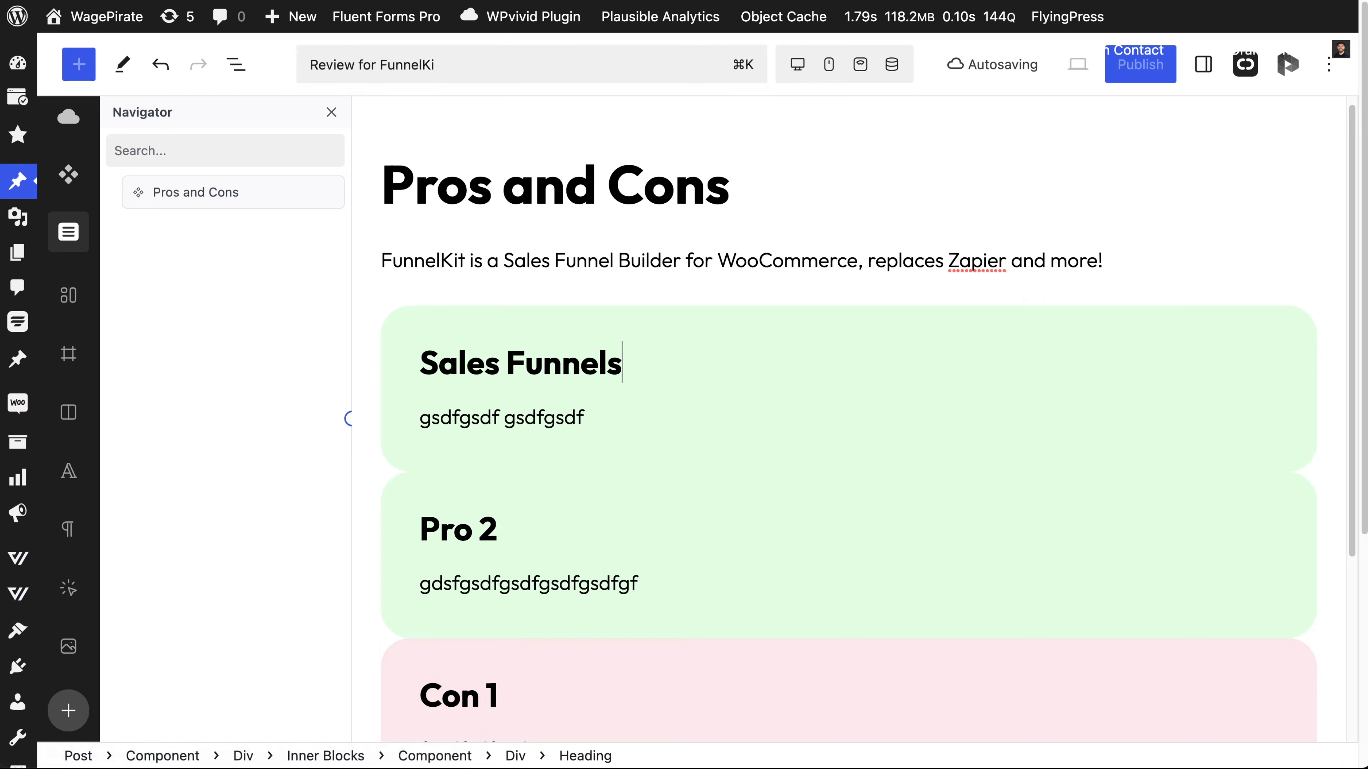
# Step: Replace the second pro card's heading with "Build an Email List"
pyautogui.scroll(-1, 528, 516)
pyautogui.doubleClick(485, 498)
pyautogui.write('Build')
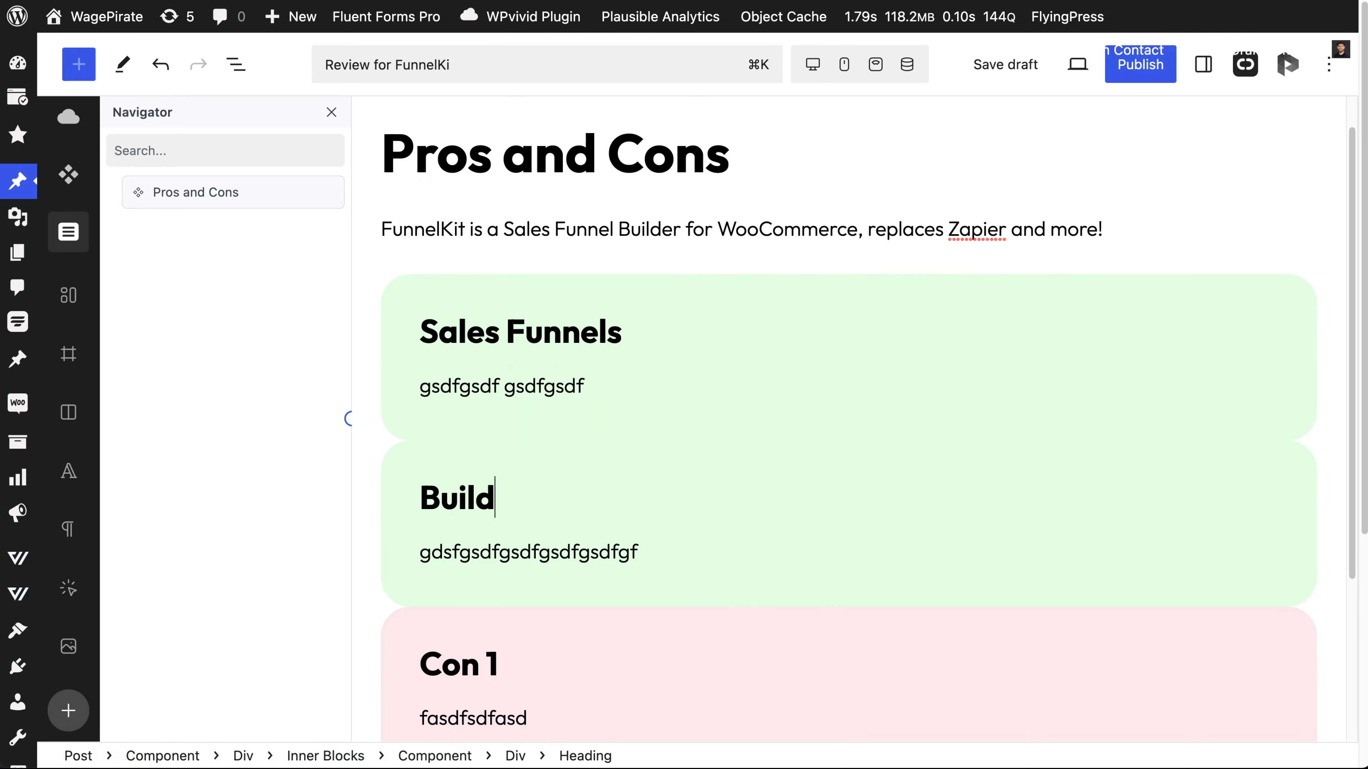
pyautogui.write(' an Email Lkist')
pyautogui.press('BackSpace')
pyautogui.press('BackSpace')
pyautogui.press('BackSpace')
pyautogui.press('BackSpace')
pyautogui.write('ist')
# Step: Rename the first con card's heading "New con 1" and the second con card's heading "My other con 2"
pyautogui.scroll(-3, 466, 521)
pyautogui.click(467, 521)
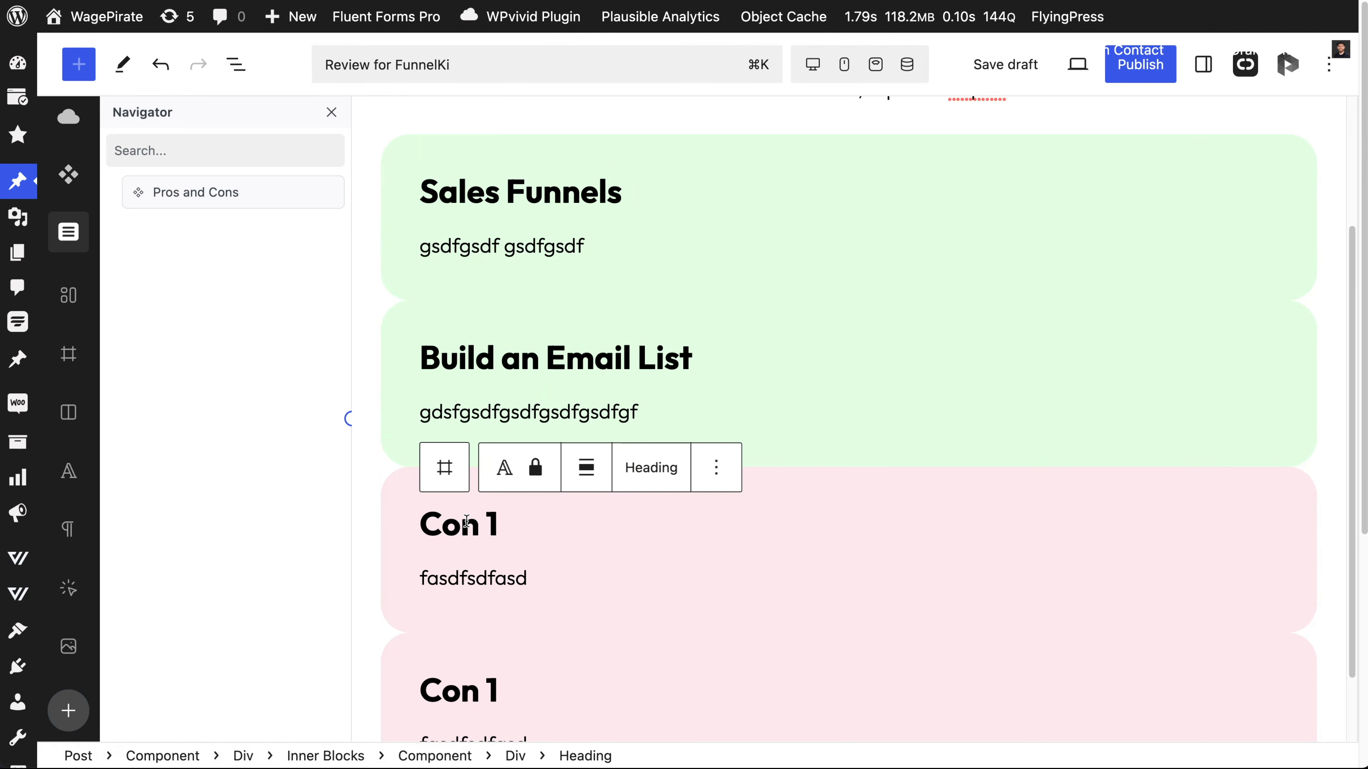
pyautogui.doubleClick(467, 521)
pyautogui.write('New con 1')
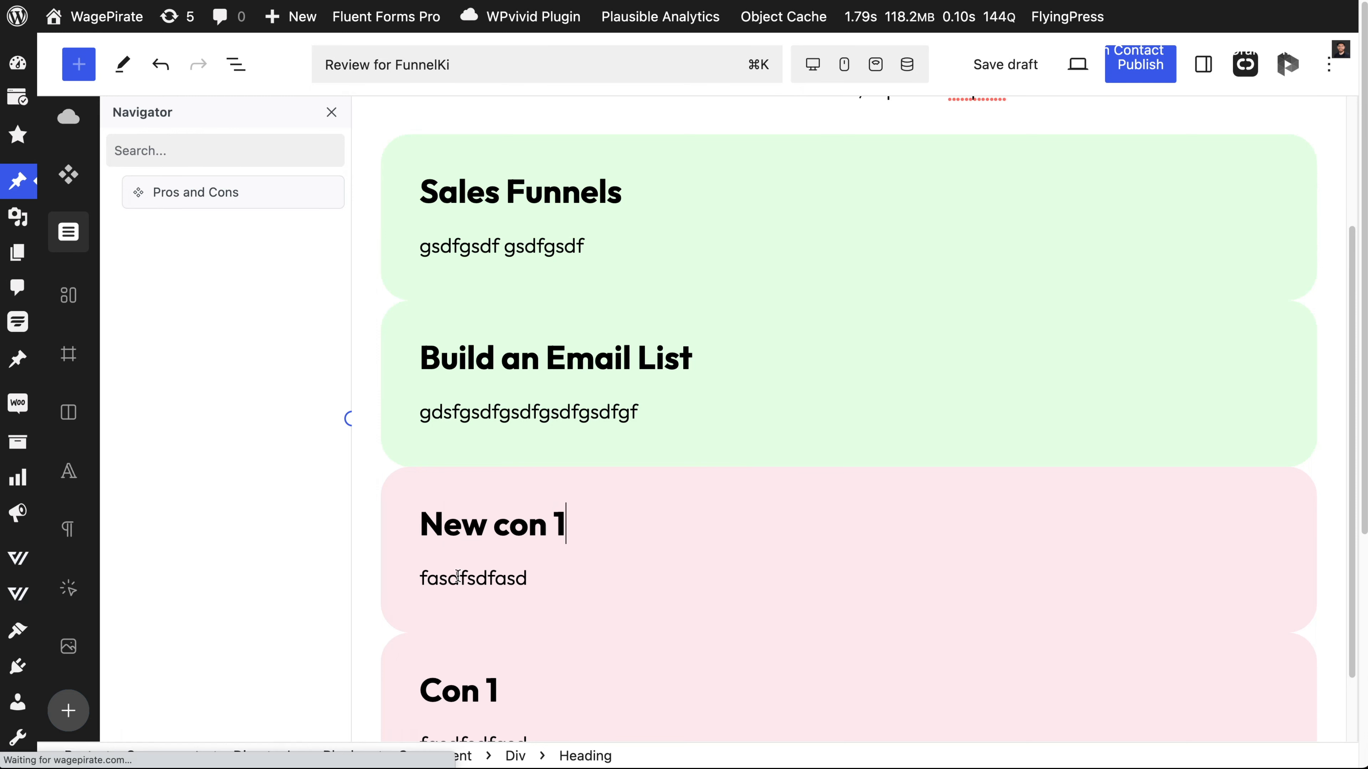
pyautogui.doubleClick(473, 697)
pyautogui.write('My other co')
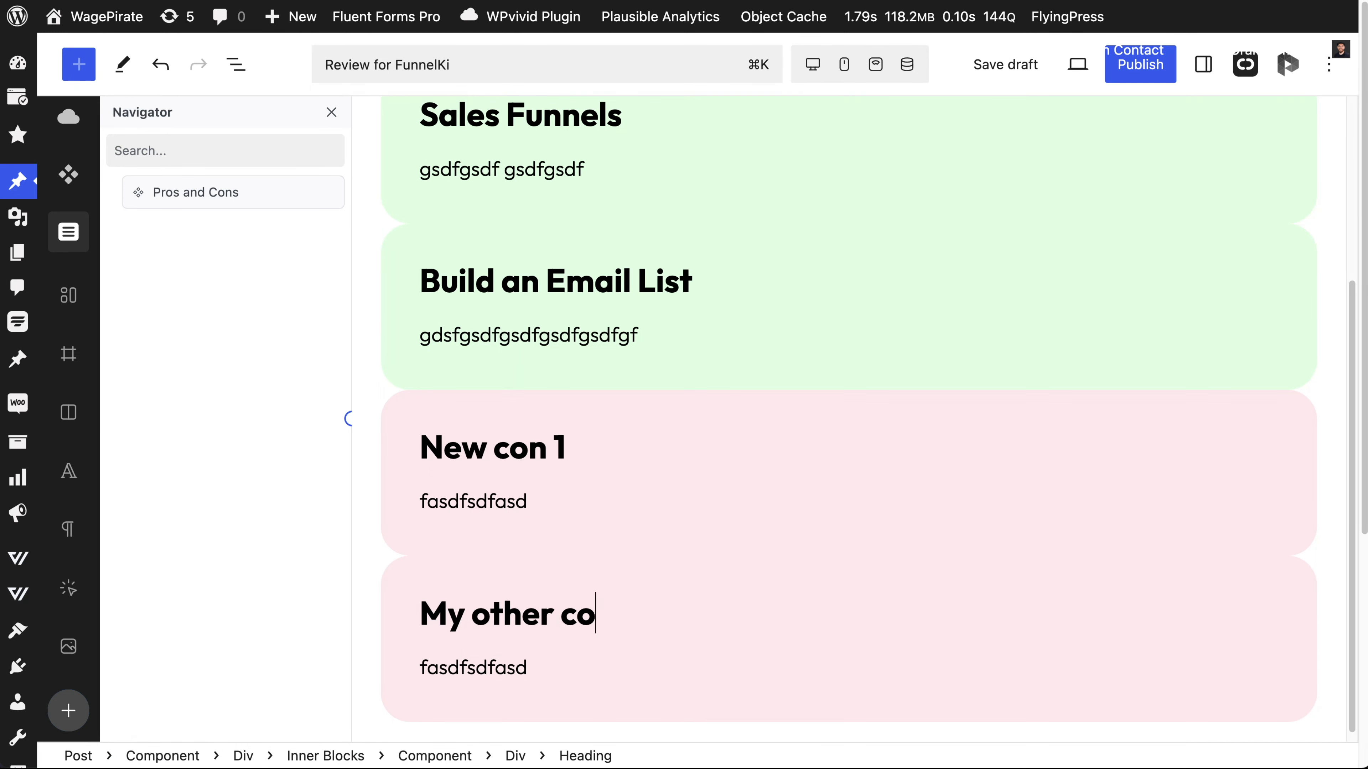
pyautogui.write('n 2')
# Step: Publish the post and review its pros and cons cards on the front-end page
pyautogui.click(1152, 78)
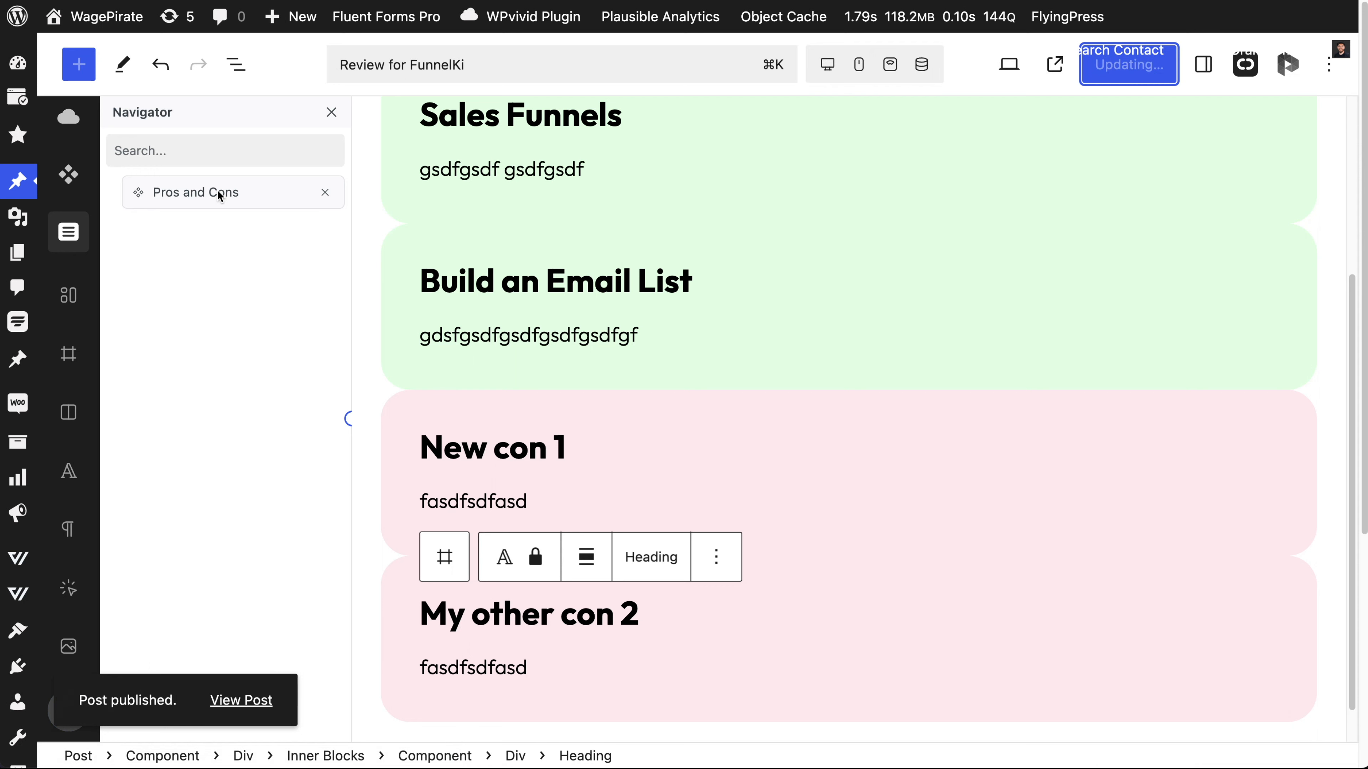
pyautogui.scroll(1, 724, 354)
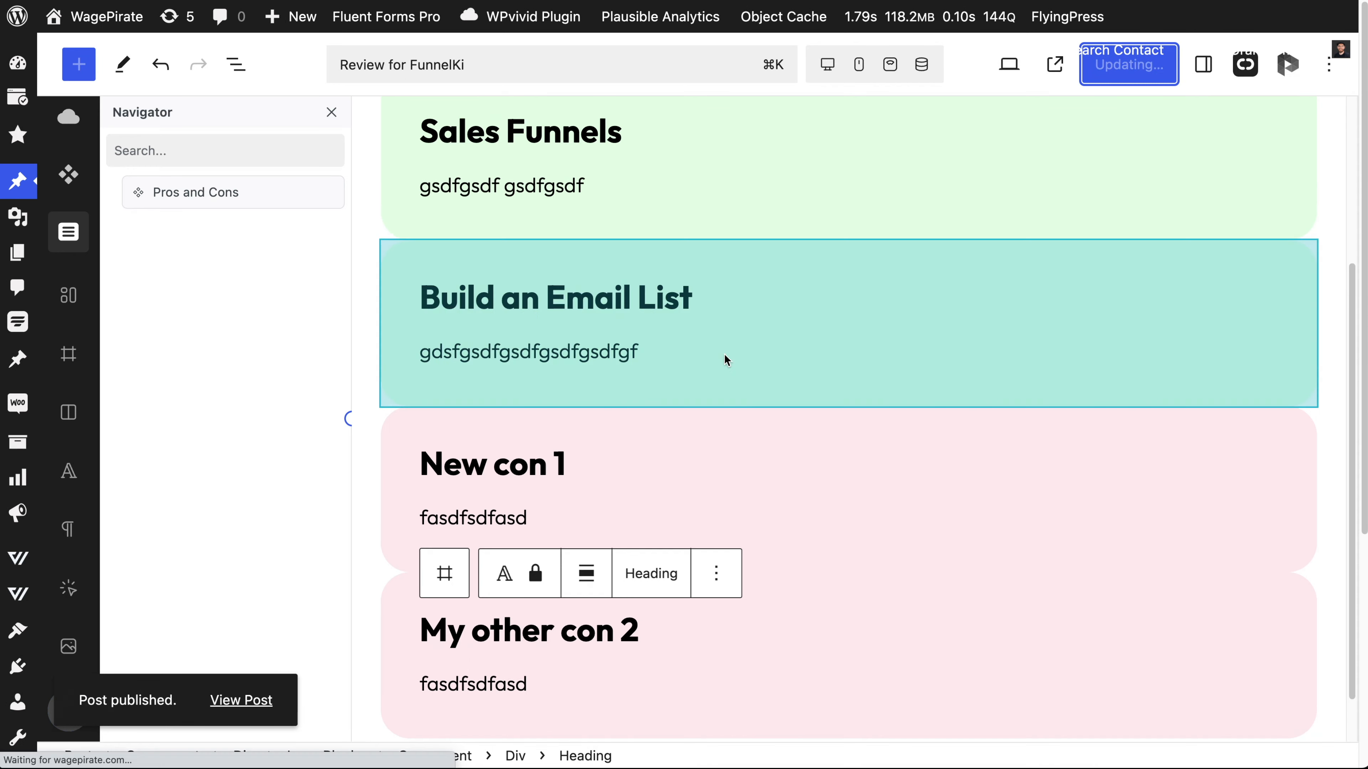
pyautogui.click(272, 699)
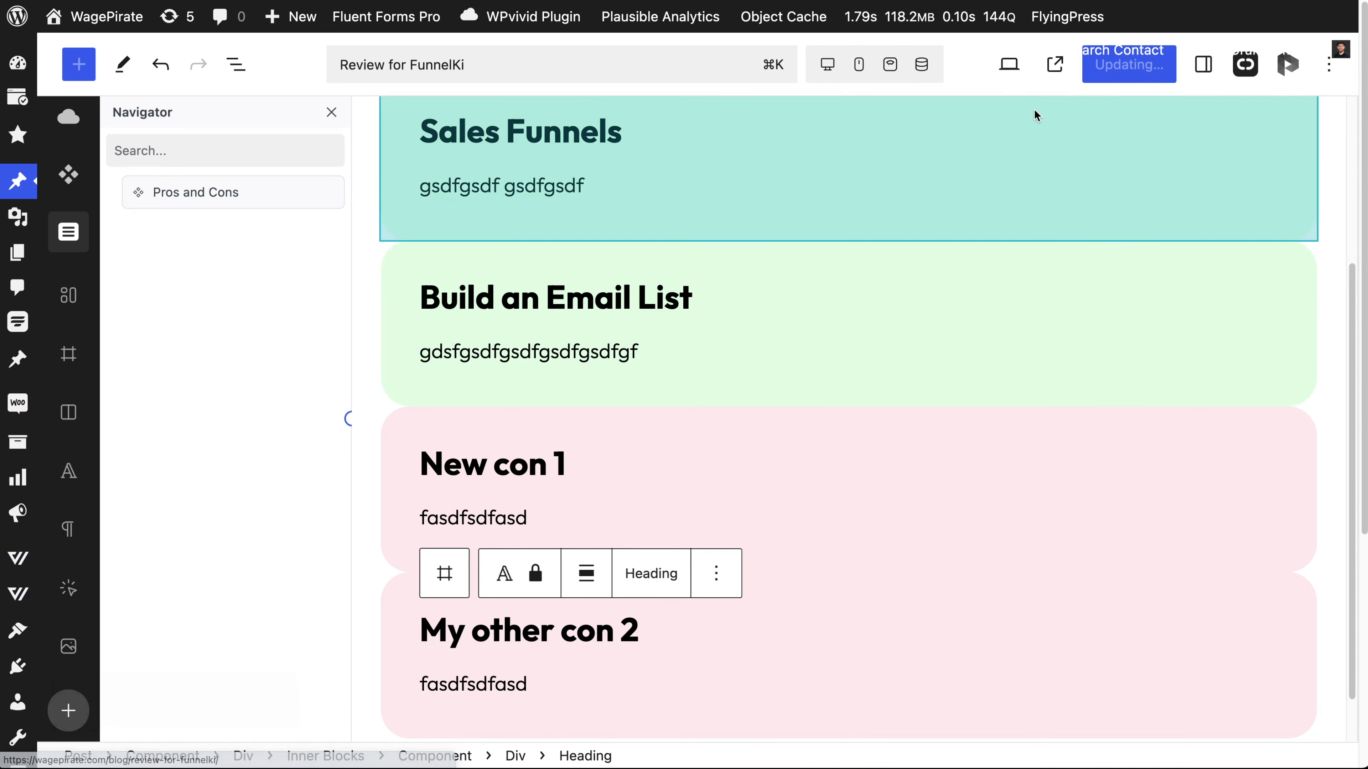
pyautogui.scroll(-10, 1364, 81)
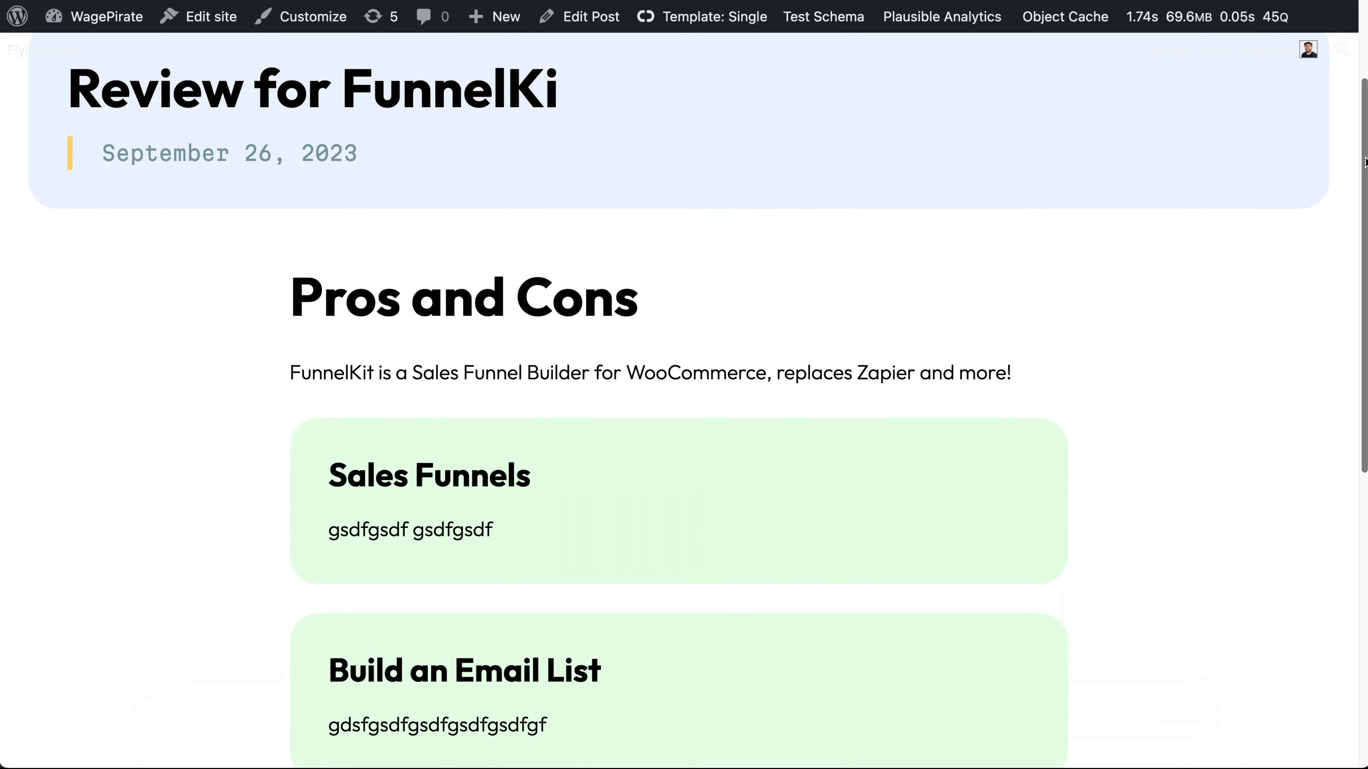
pyautogui.scroll(-3, 679, 399)
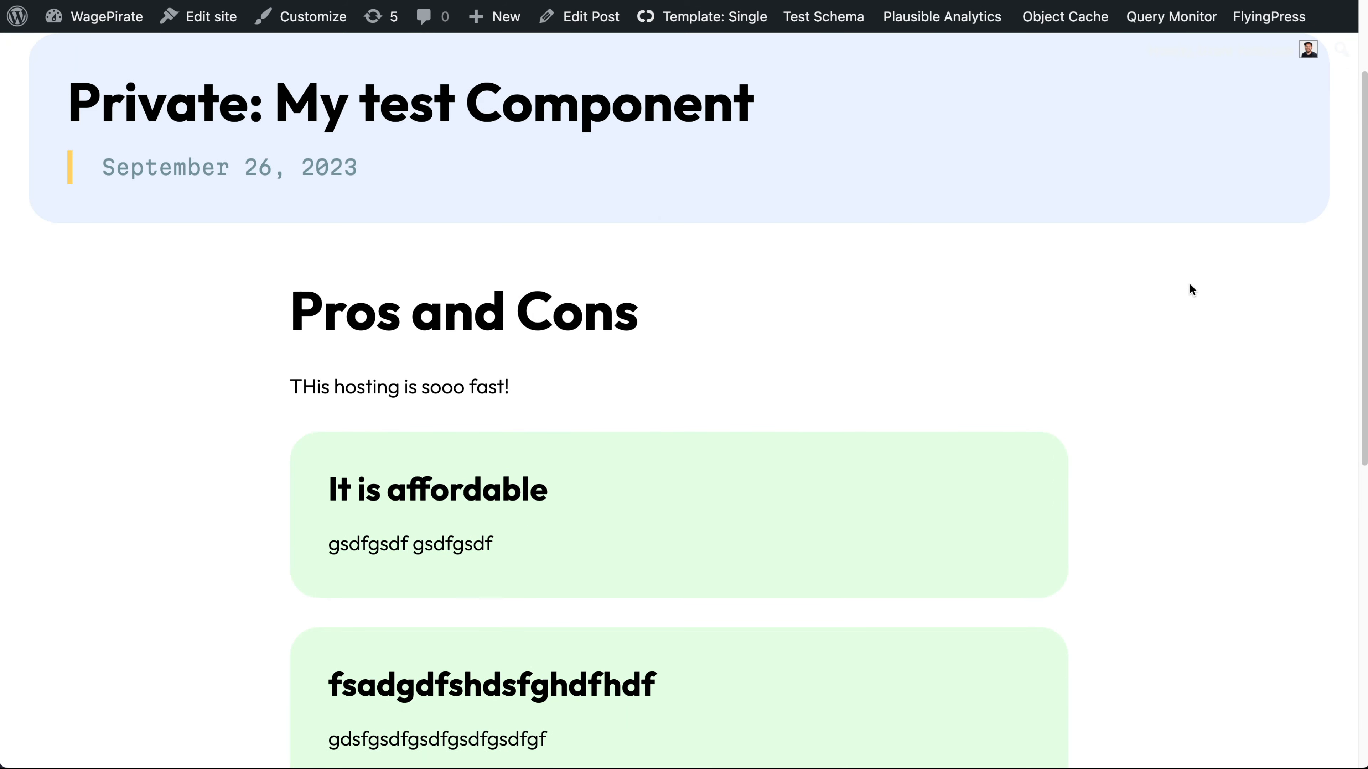
# Step: Review the cards on the "My test Component" front-end page, and return to the FunnelKit post editor with no block selected
pyautogui.scroll(-7, 1190, 284)
pyautogui.scroll(6, 1365, 306)
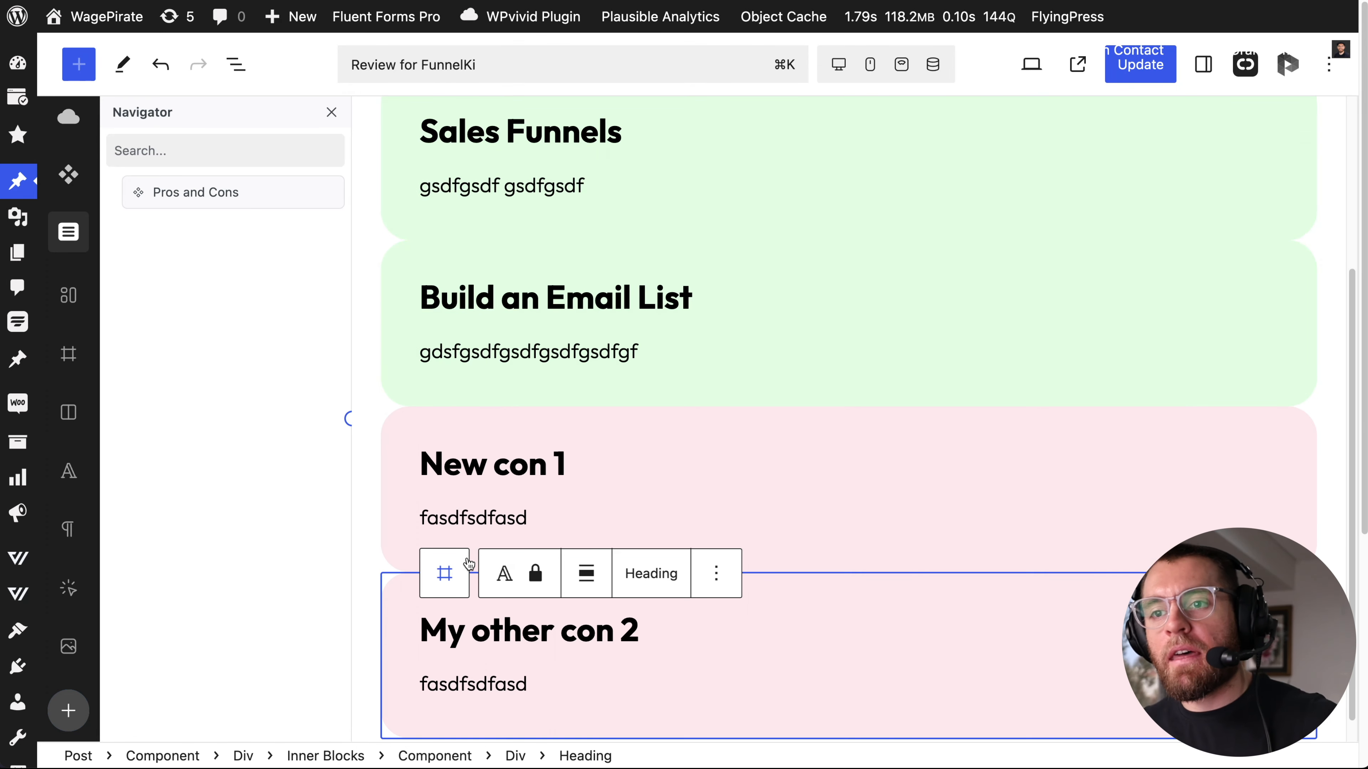
pyautogui.click(245, 322)
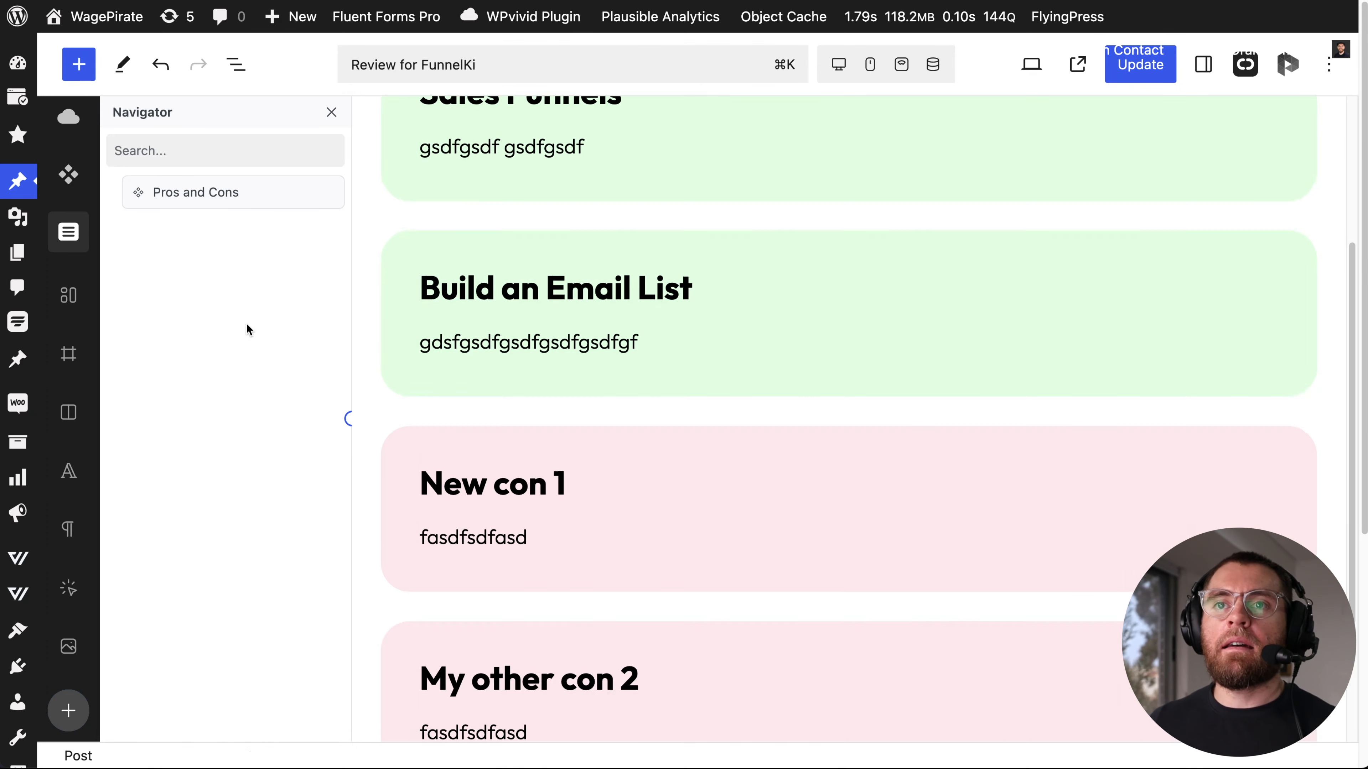